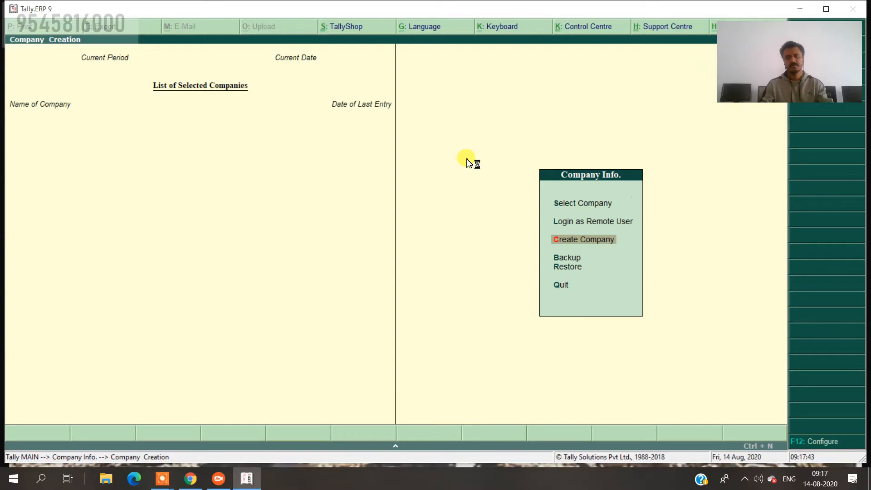
Enter the trading company's name, mailing name, first address line and state Maharashtra.
type("Sgri Ganesg Trade")
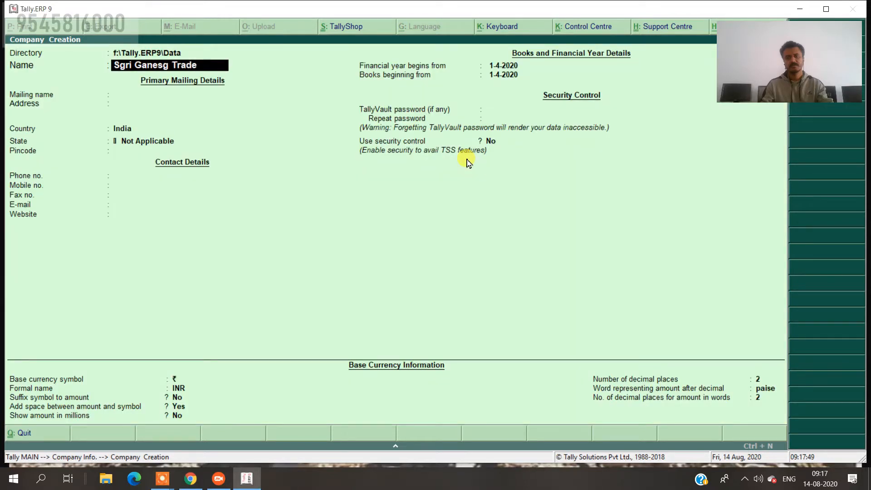
type("rs Mahesh")
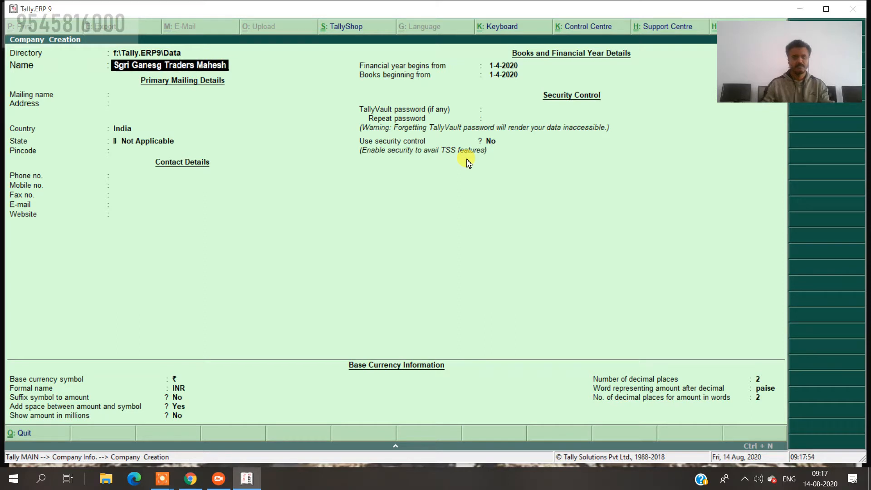
key("Return")
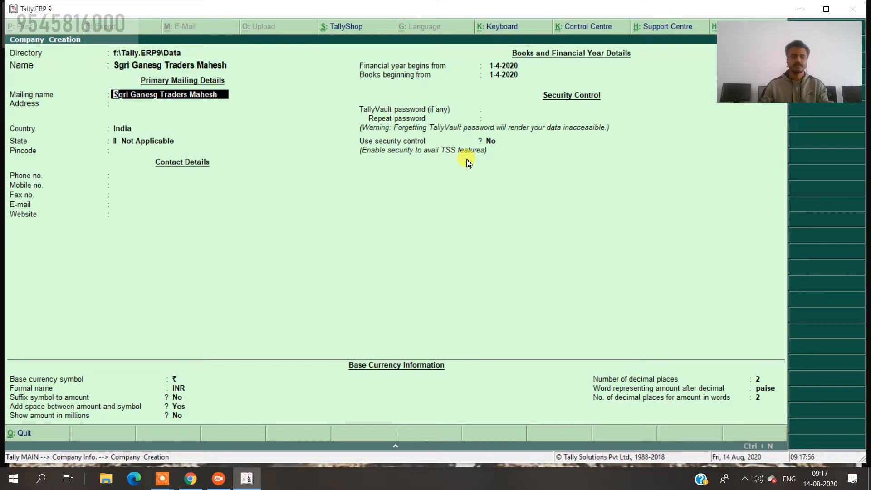
key("Return")
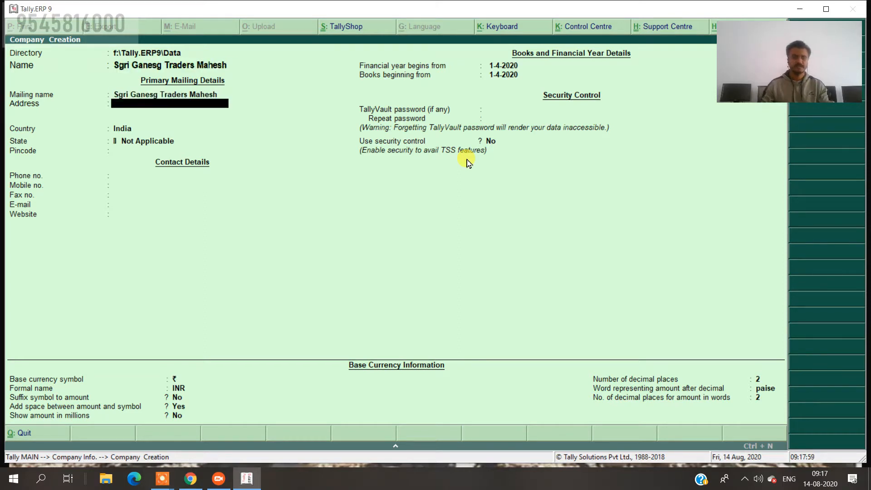
type("Latur")
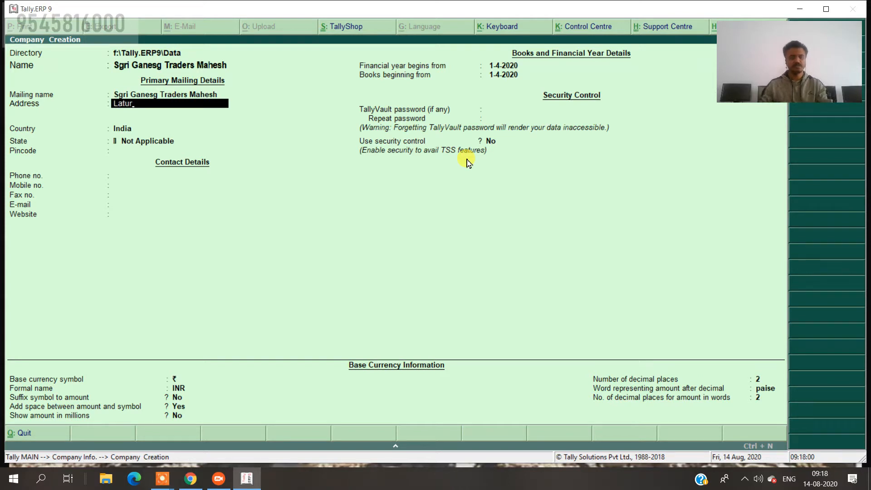
key("Return")
key("Return")
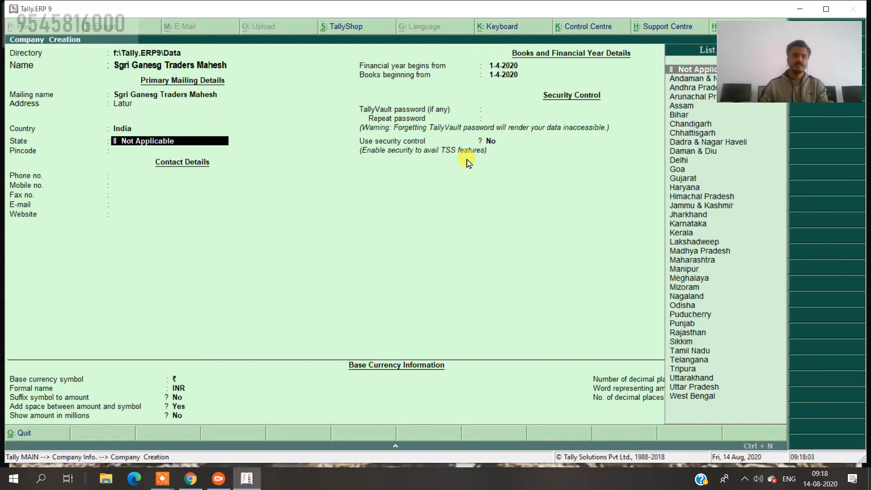
type("Mah")
key("Return")
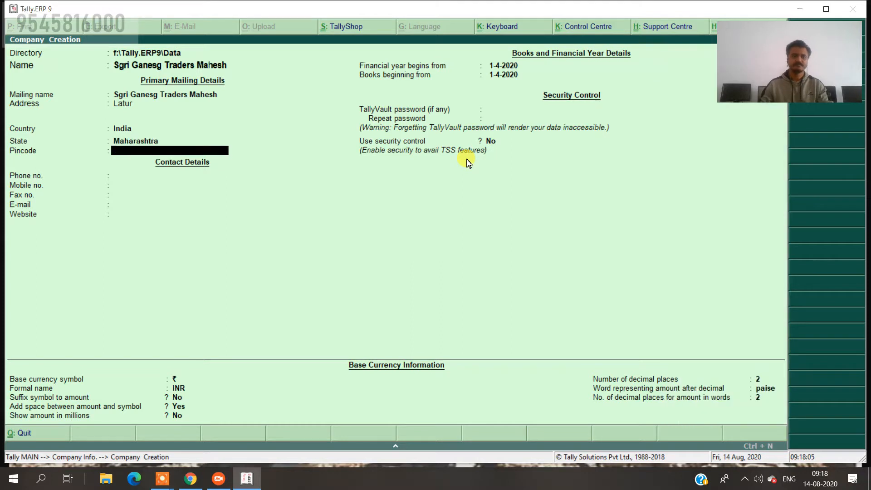
Fill in the corrected pincode, mobile number and e-mail, leaving fax blank.
type("41352")
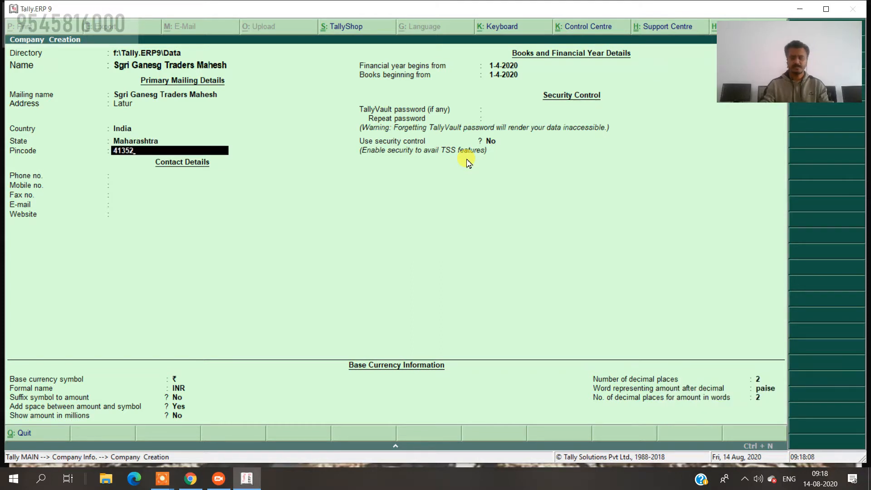
key("BackSpace")
type("12")
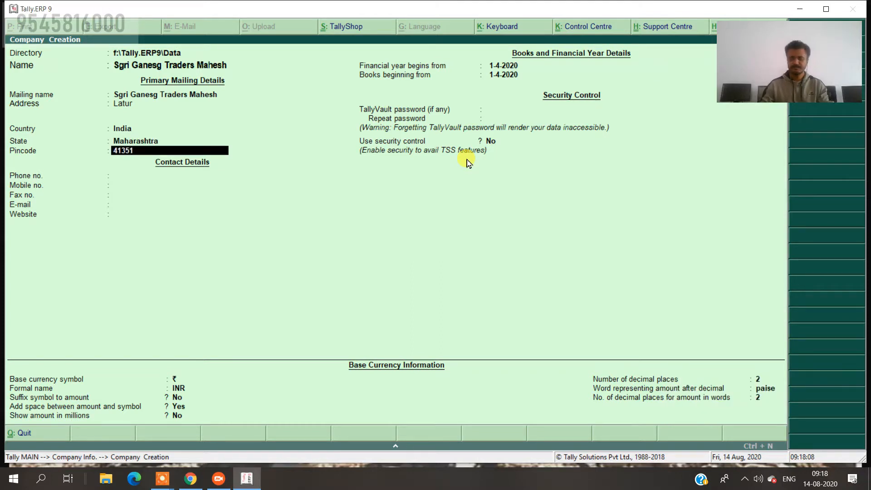
key("Return")
key("Return")
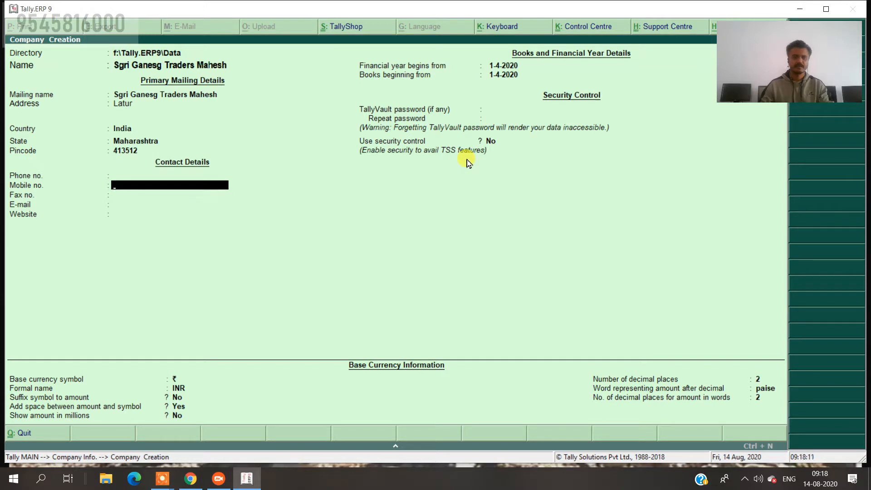
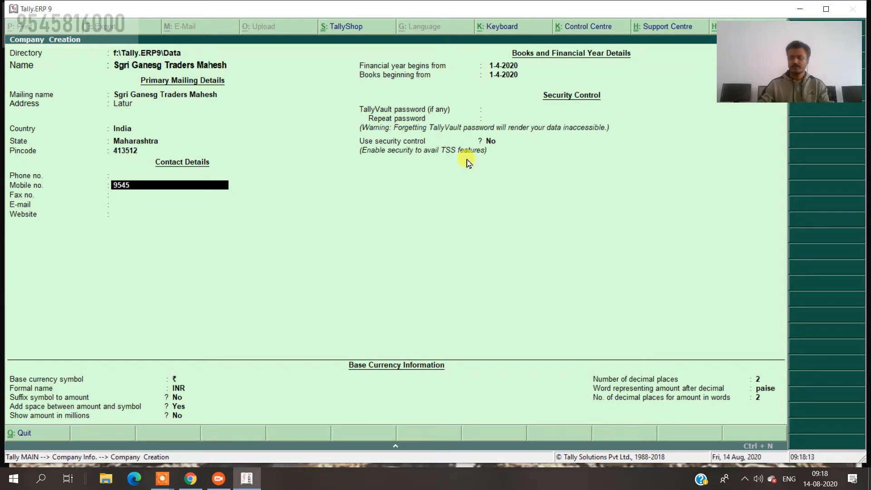
key("Return")
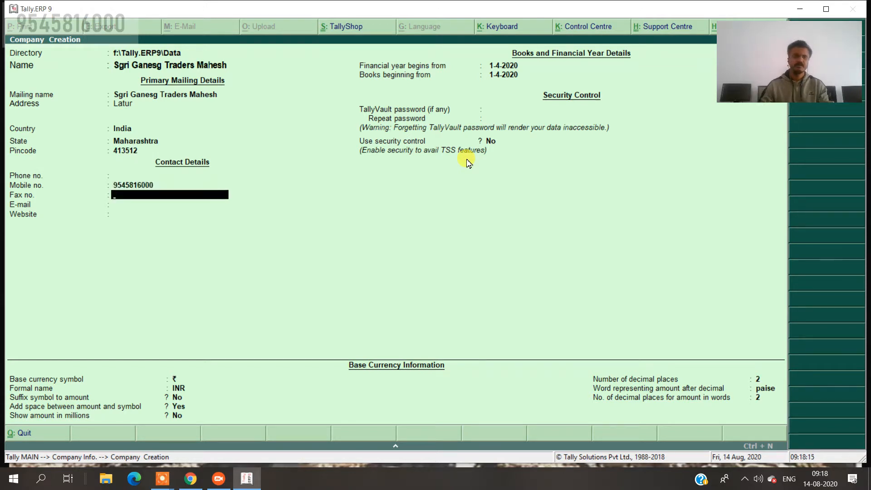
key("Return")
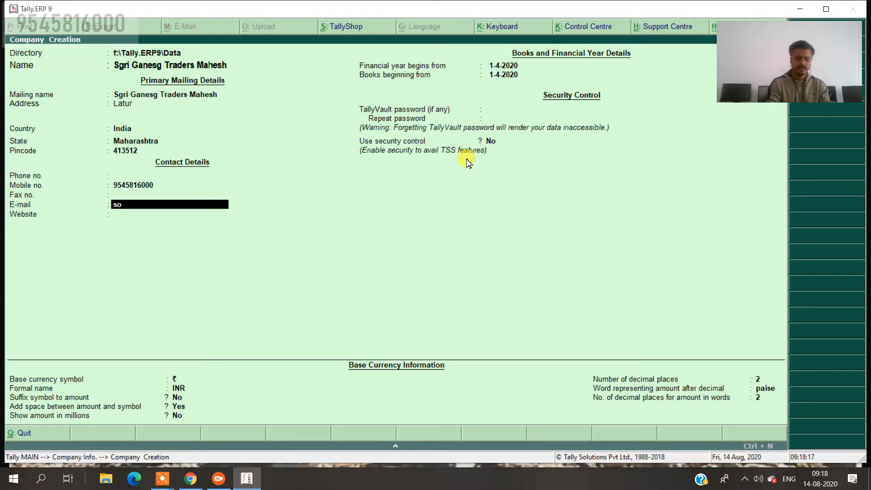
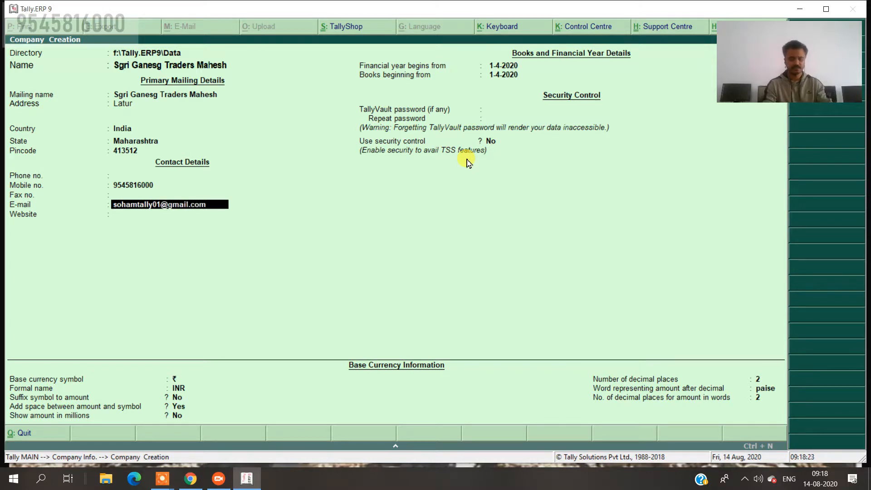
key("Return")
key("Return")
key("Return")
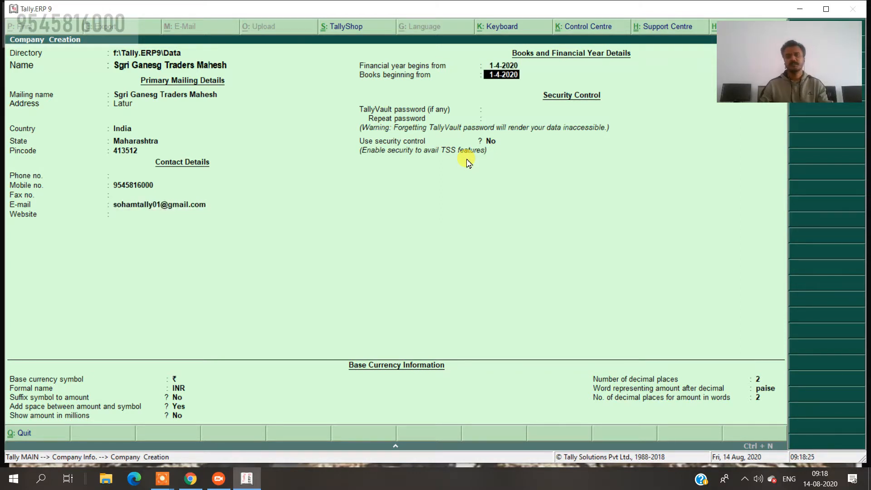
key("Up")
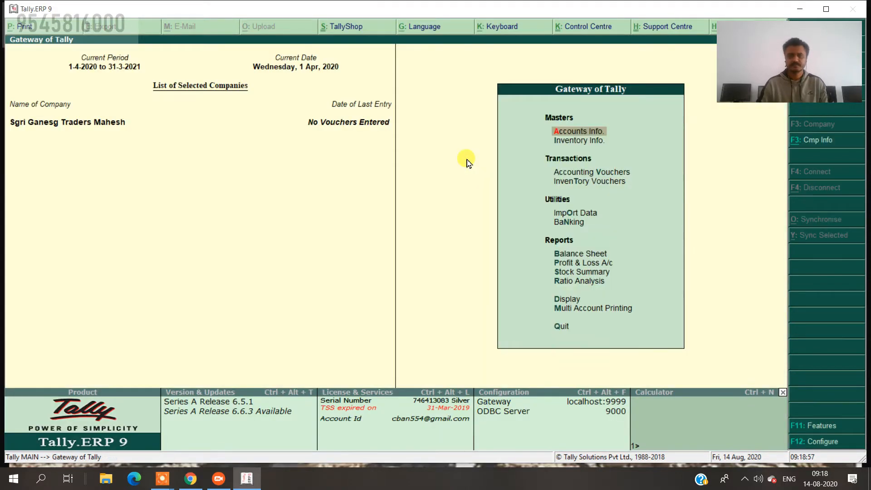
Set Maintain accounts only to Yes in Accounting Features and return to Gateway of Tally.
key("F11")
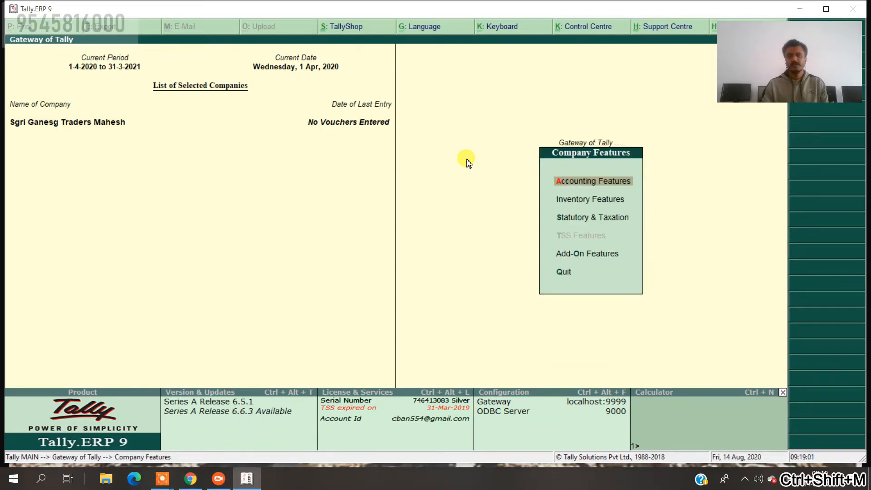
key("Return")
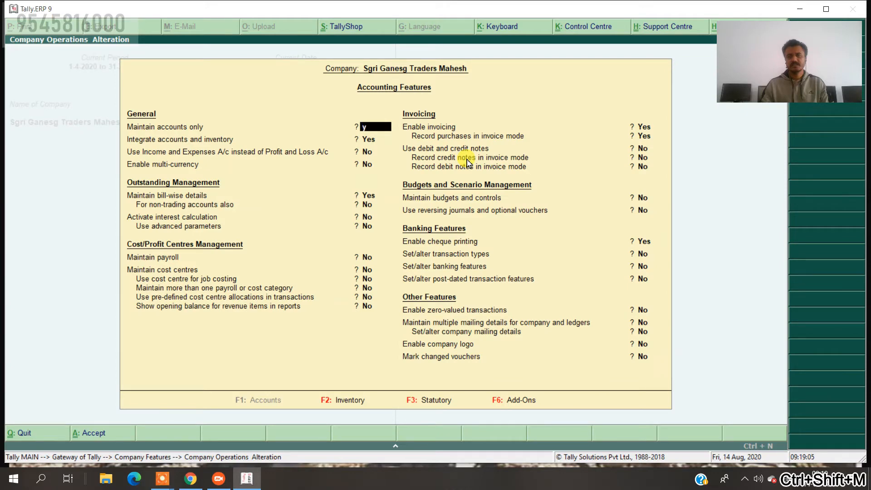
key("y")
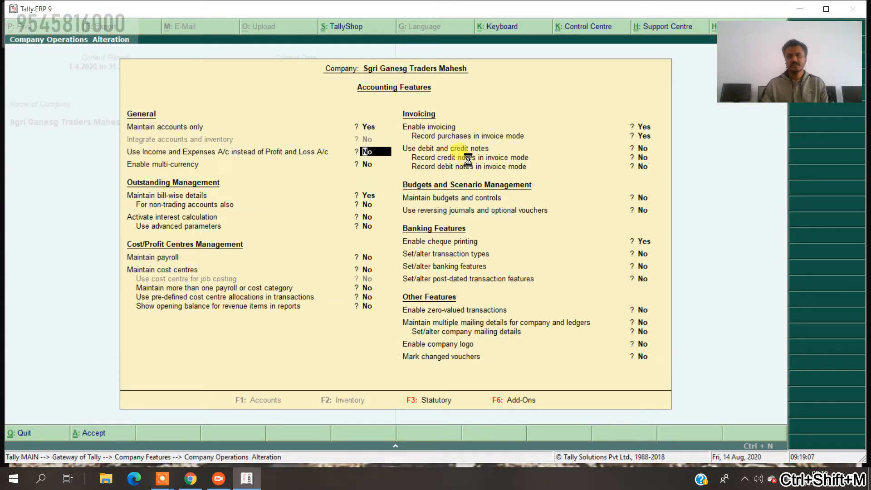
key("ctrl+a")
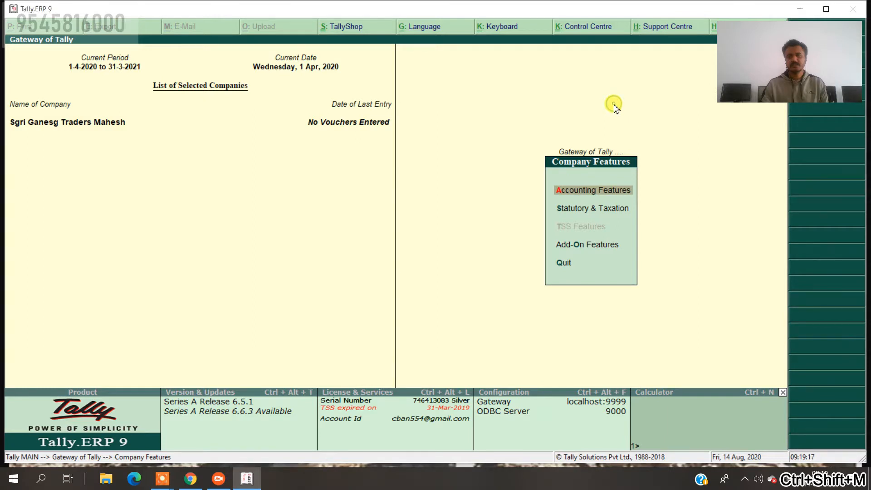
key("Escape")
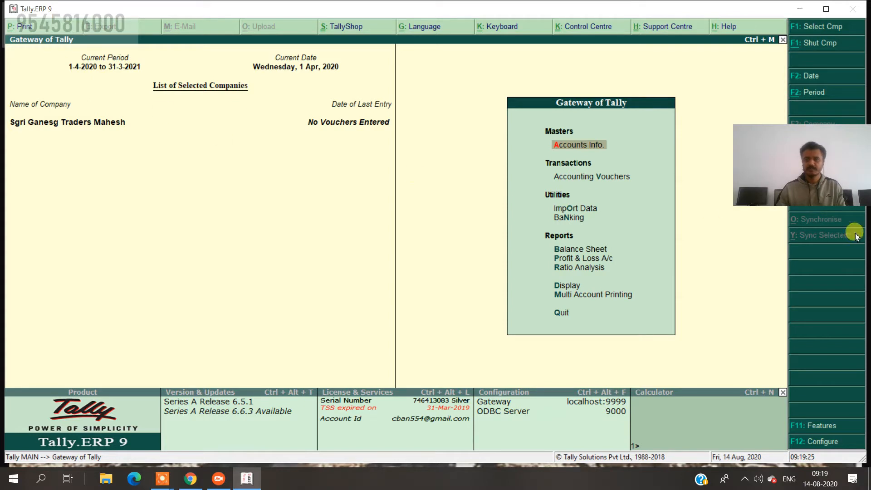
left_click_drag(776, 168, 785, 413)
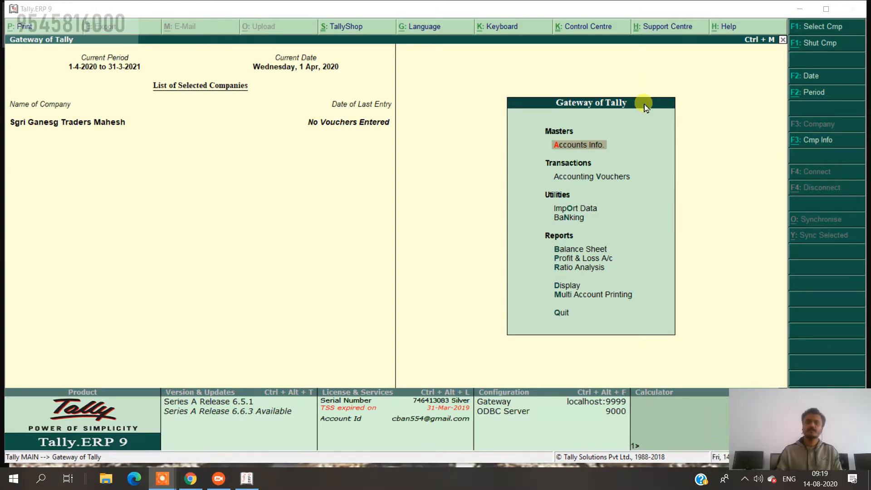
Start a Receipt voucher dated 1-Apr-2020.
key("Down")
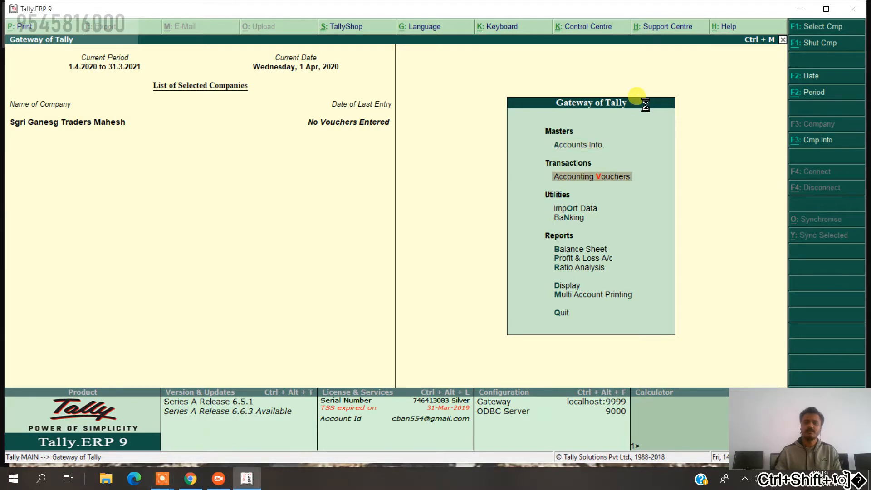
key("Return")
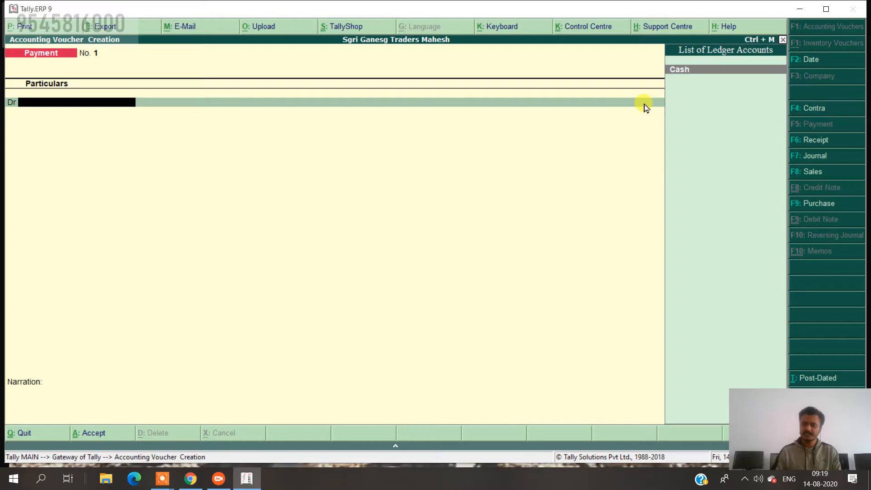
key("F6")
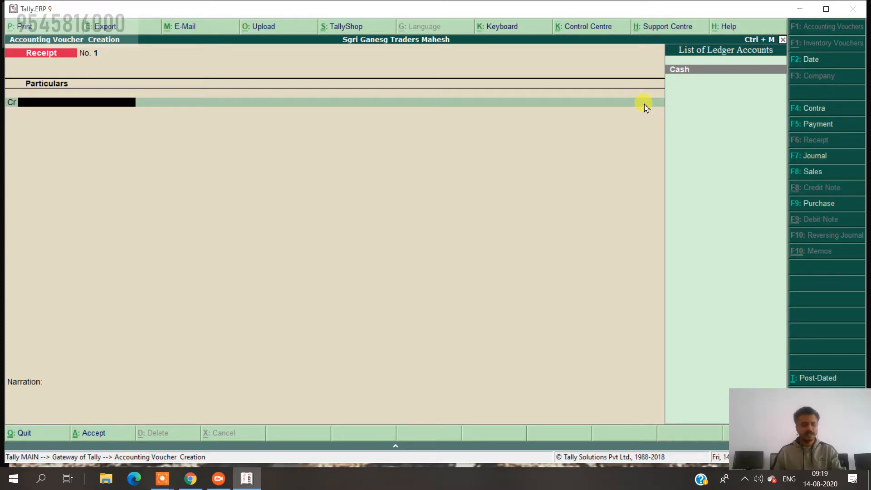
left_click(830, 60)
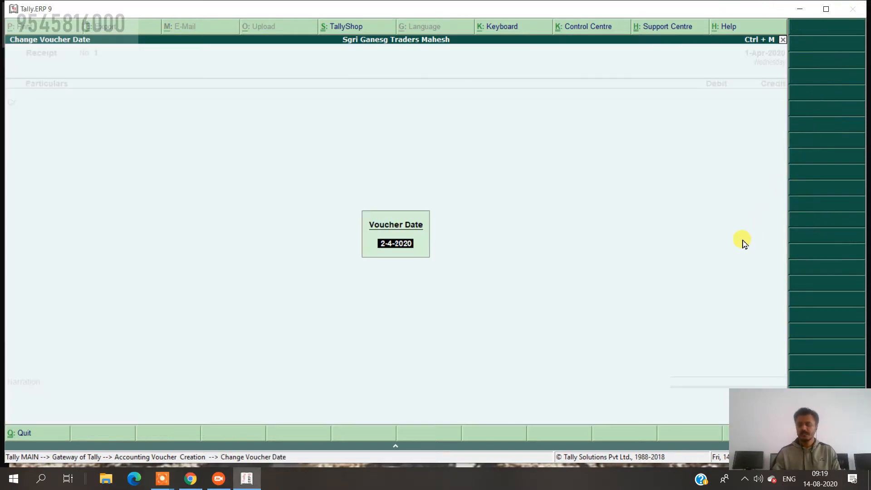
type("1.4")
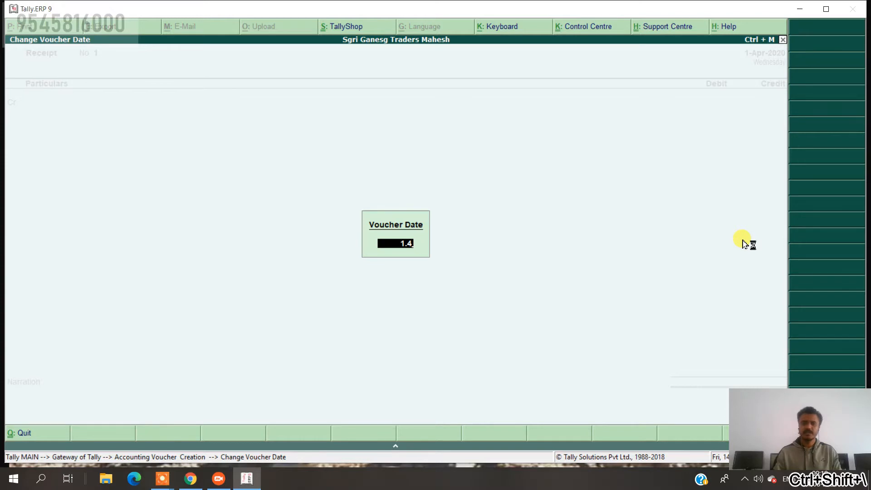
key("Return")
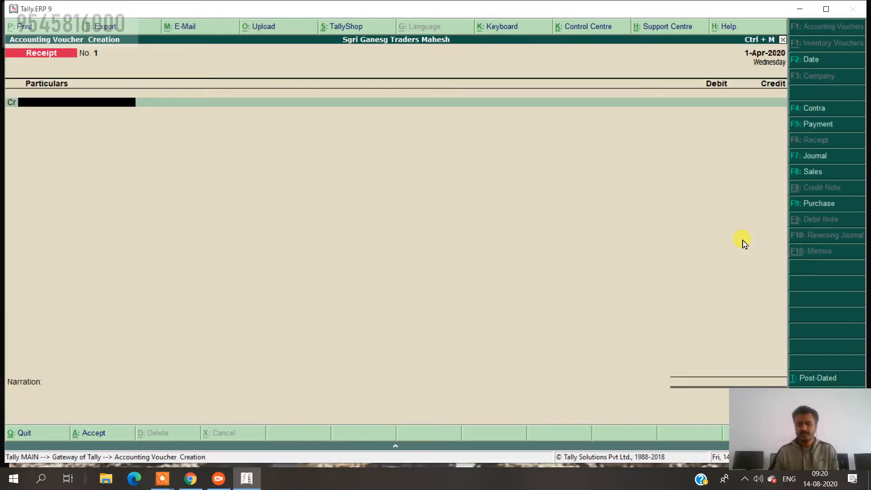
Try redating the receipt 1-4-18, dismiss the refusal error and quit the voucher unsaved.
left_click(811, 61)
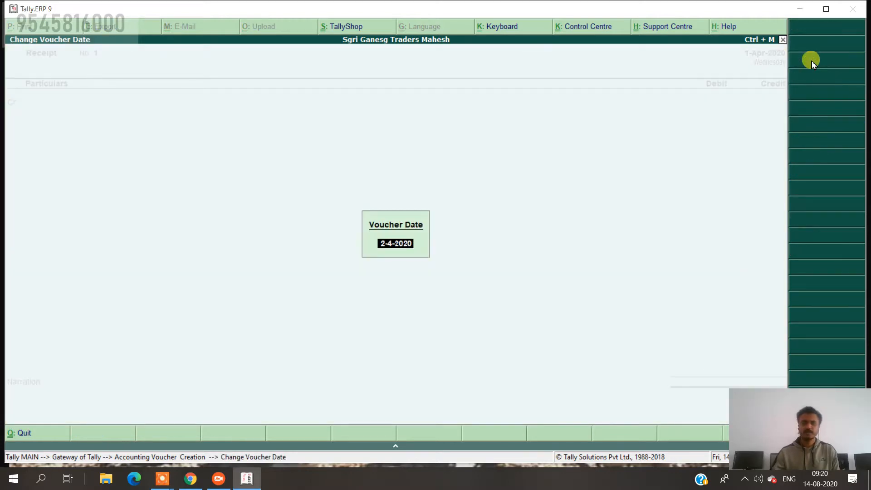
type("1.4.18")
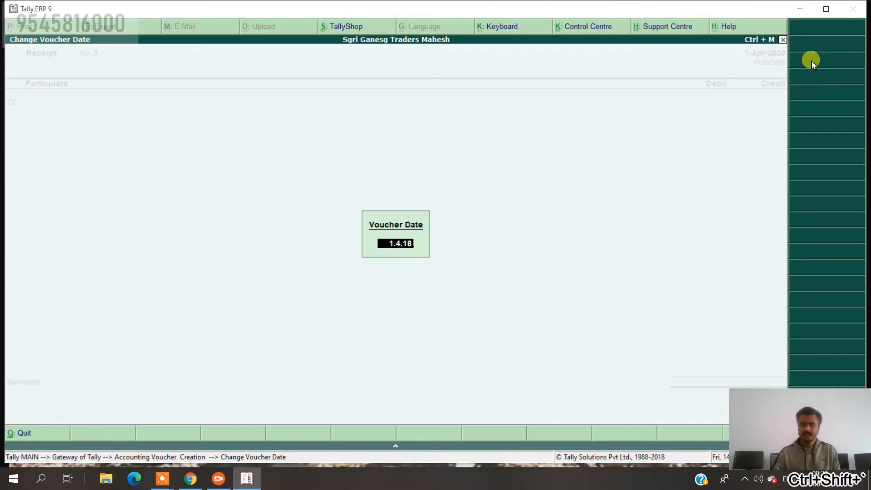
key("Return")
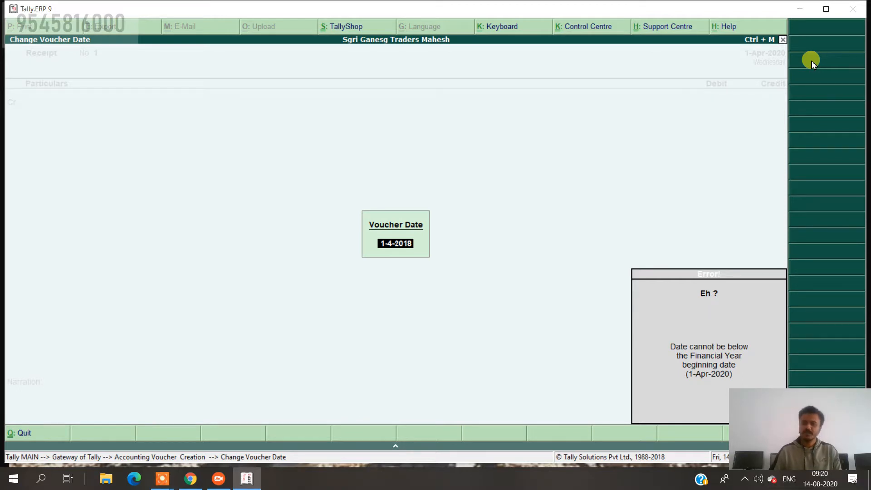
key("Escape")
key("Escape")
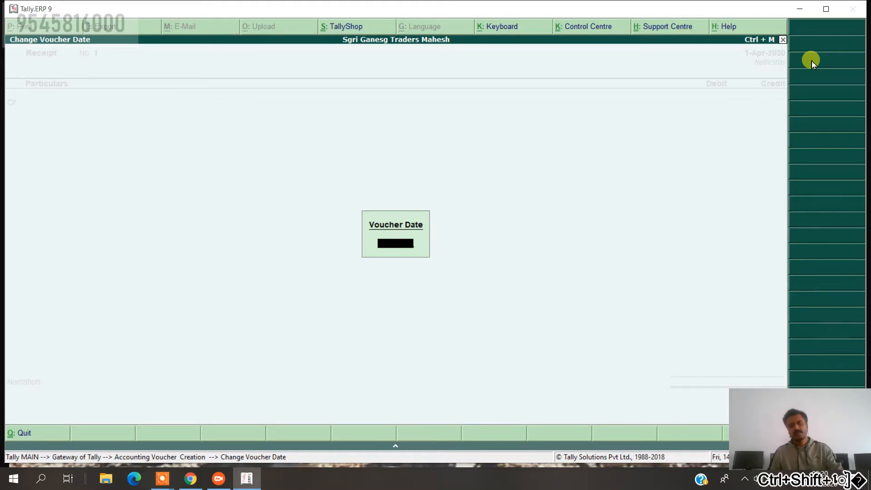
key("Escape")
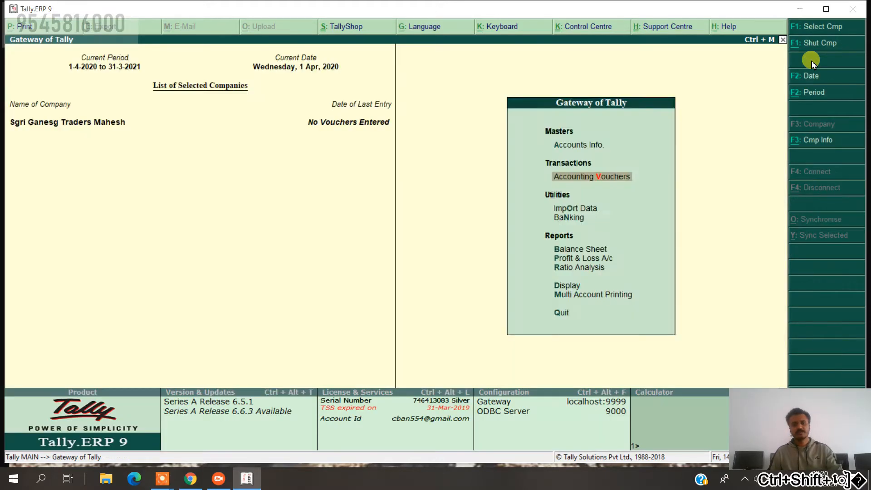
Stay on Gateway and change the current period to 1-4-2018 through 31-3-2019.
key("Escape")
key("Escape")
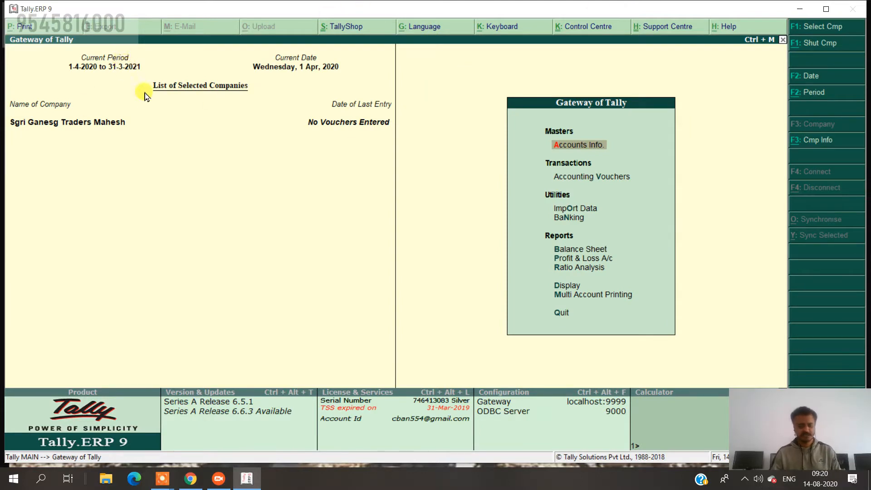
key("alt+F2")
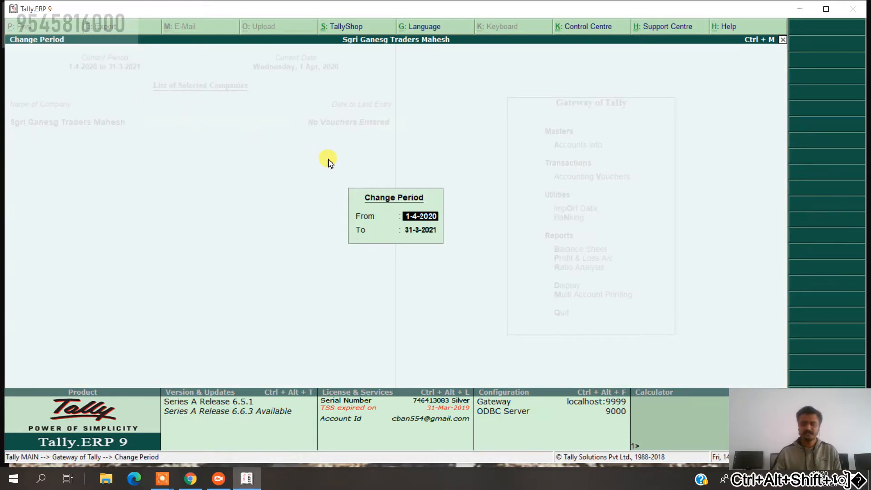
type("1.4")
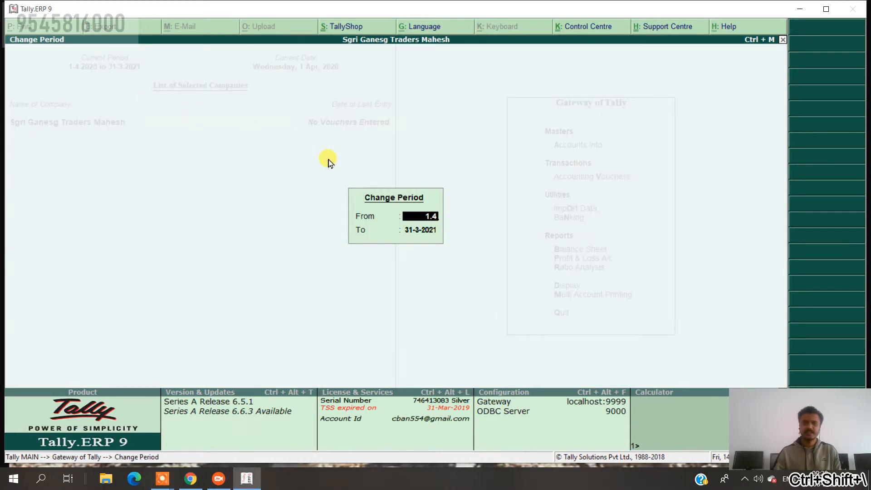
type(".18")
key("Return")
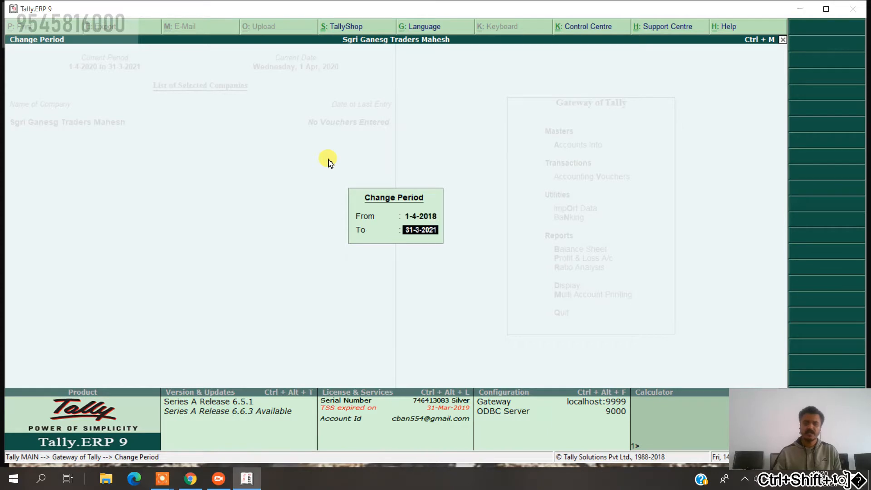
type("31.3")
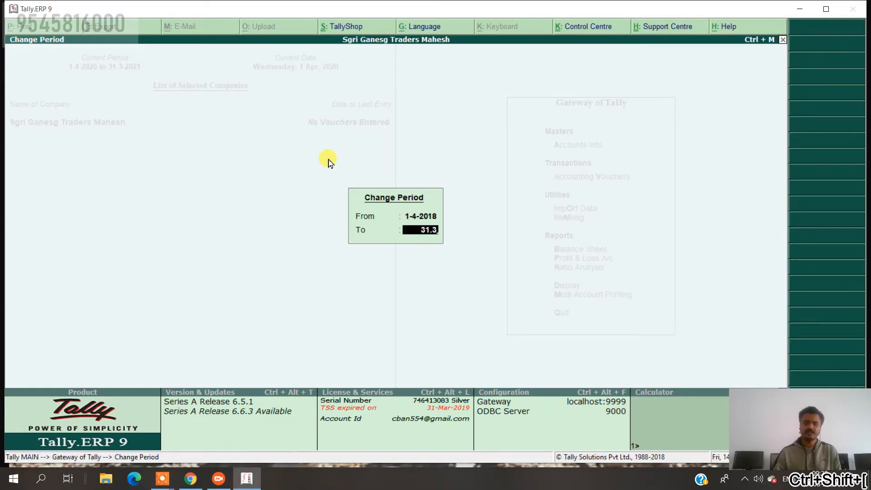
type(".19")
key("Return")
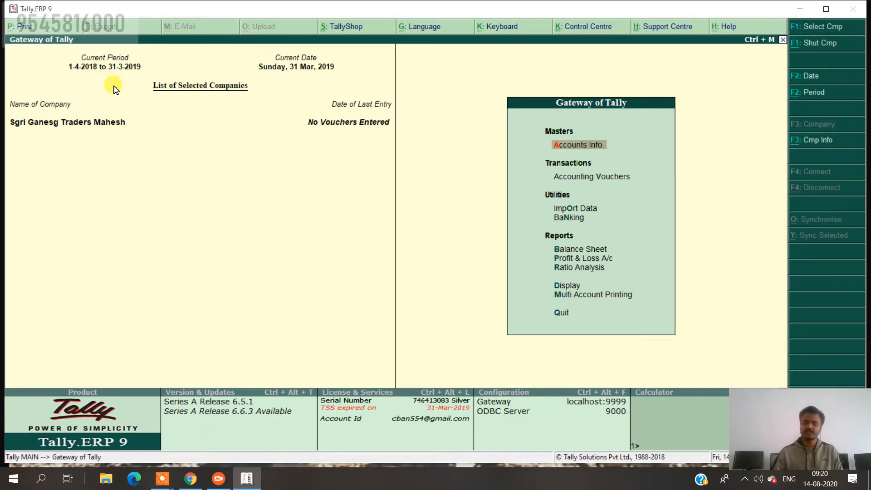
key("Down")
key("Return")
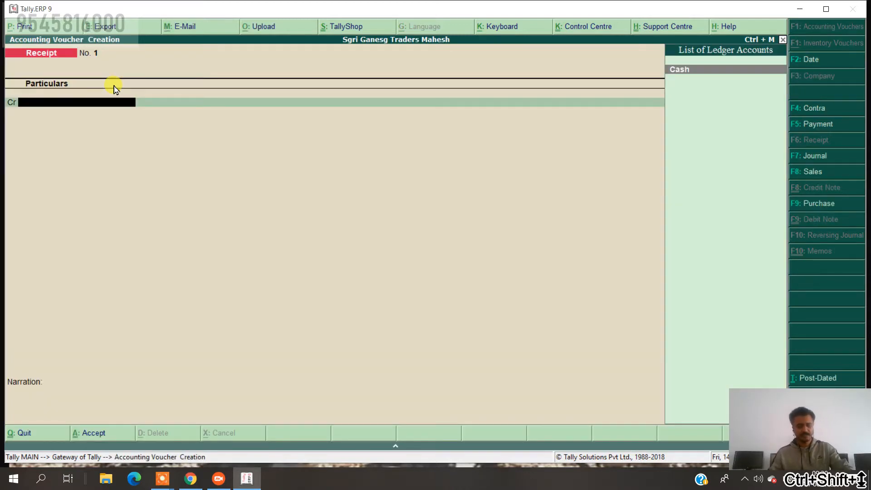
left_click(806, 61)
type("1-4-18")
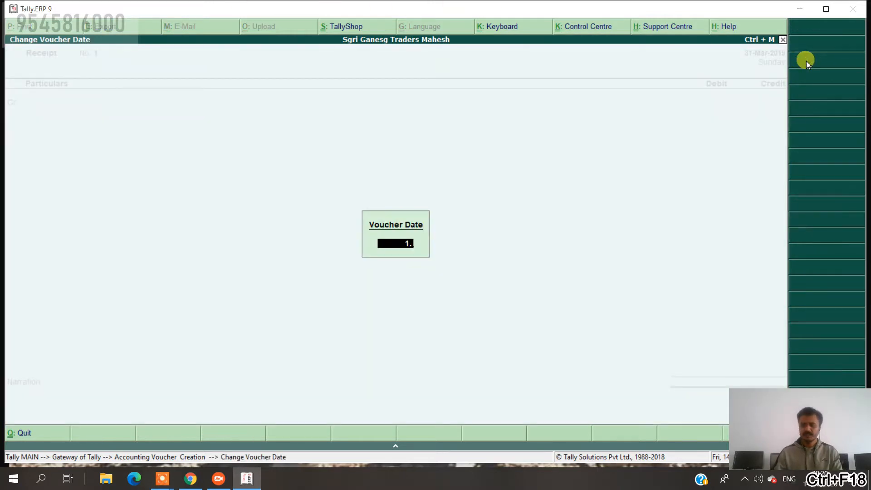
key("Return")
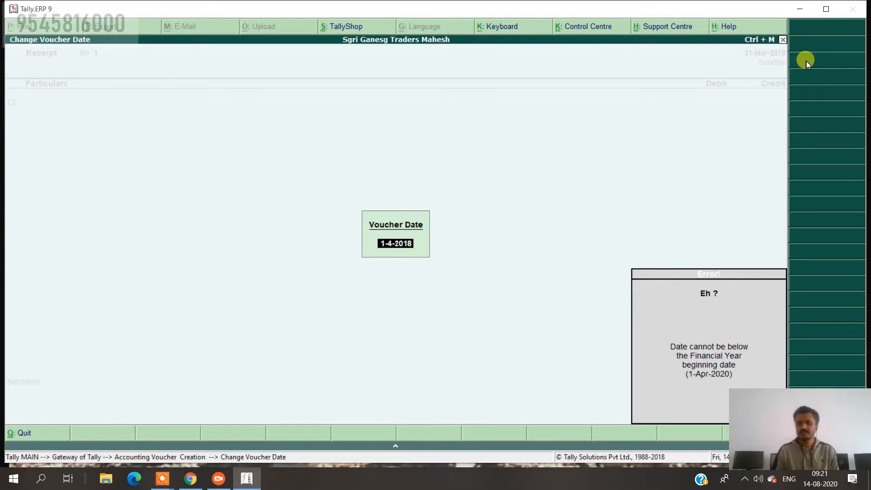
key("Escape")
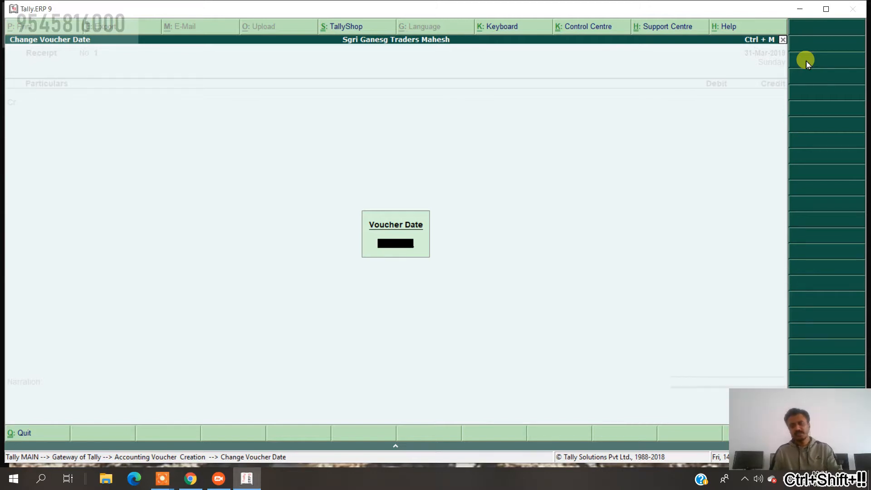
key("Escape")
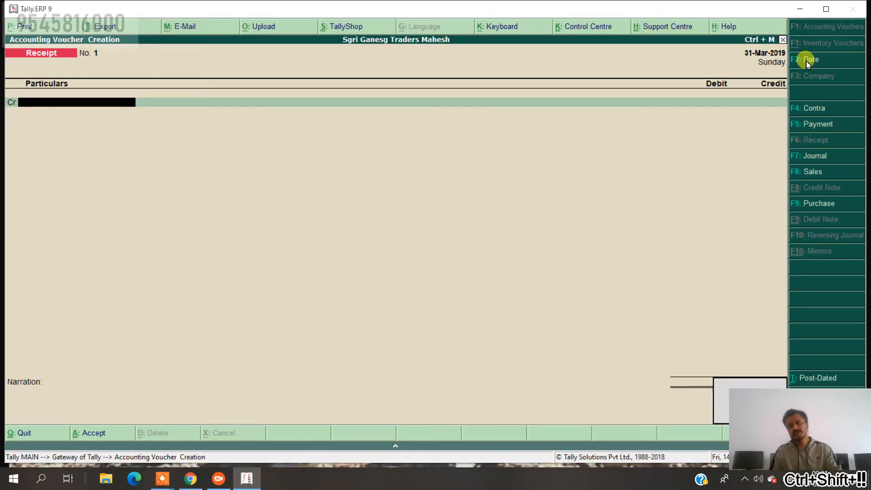
key("Escape")
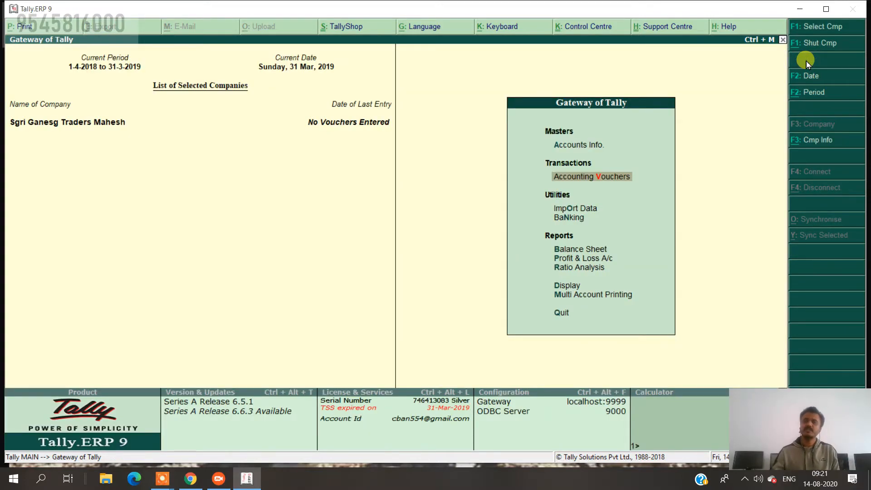
Alter the company so its financial year begins 1-4-2018, accepting the data-loss warning.
left_click(819, 140)
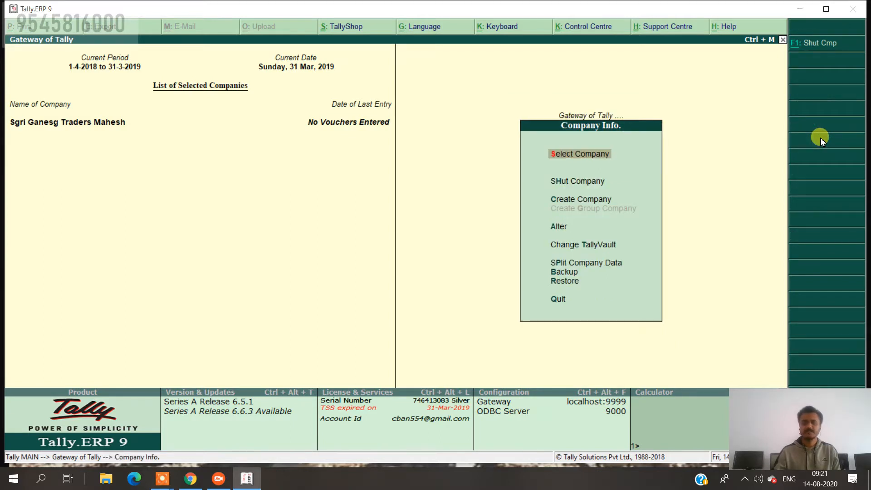
key("Down")
key("Down")
key("Down")
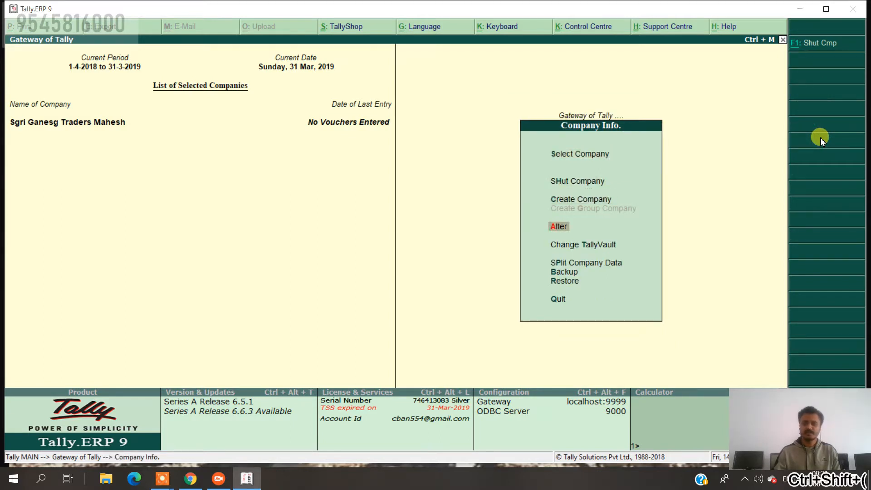
key("Return")
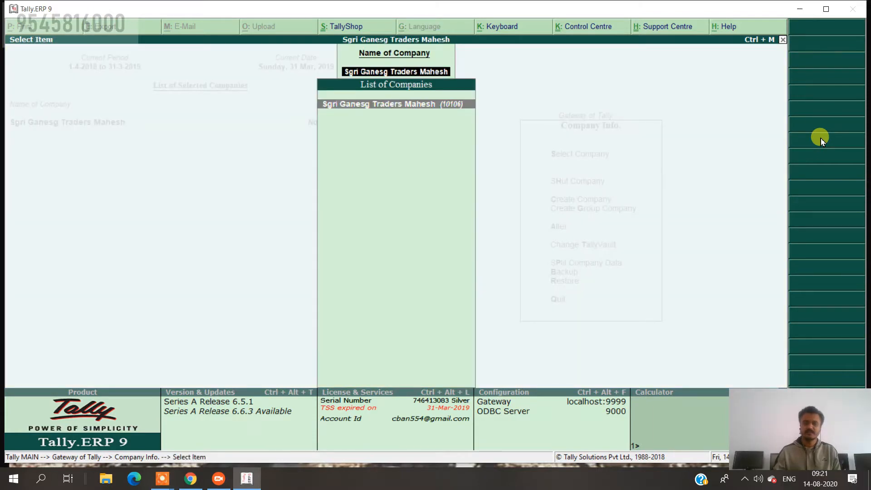
key("Return")
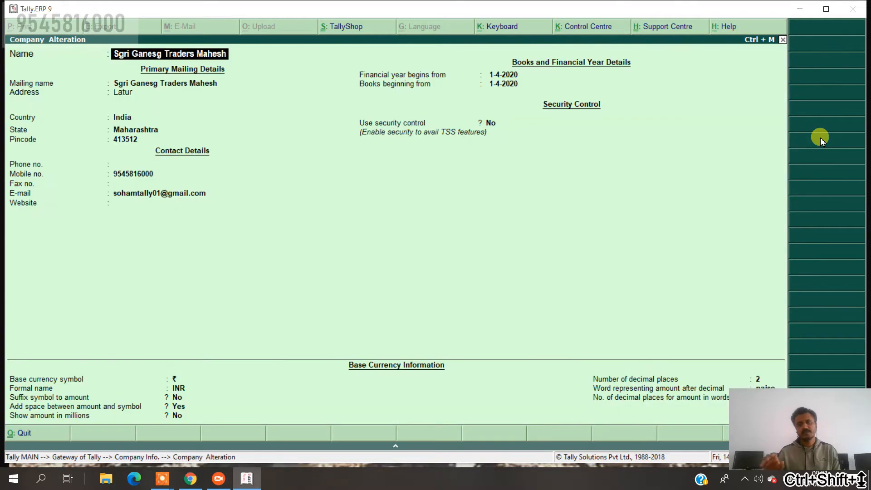
key("Return")
key("Return")
key("Return")
key("Return")
key("Return")
key("Return")
key("Return")
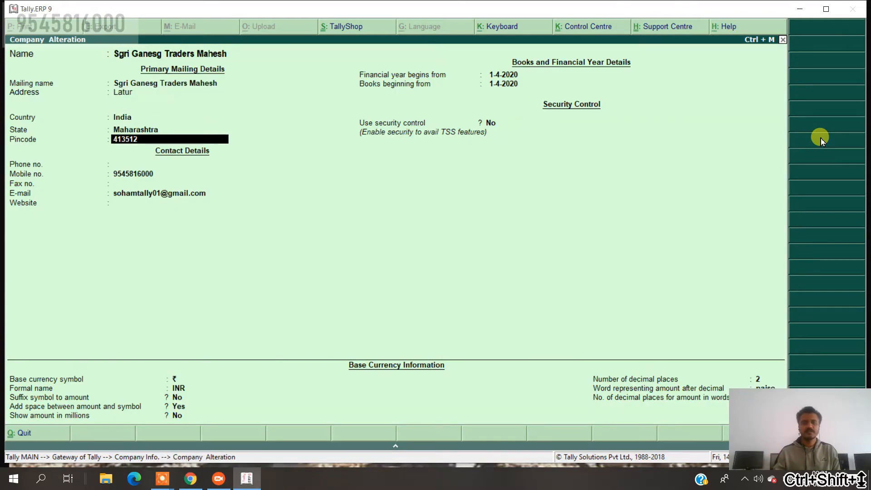
key("Return")
key("Return")
key("Return")
key("Return")
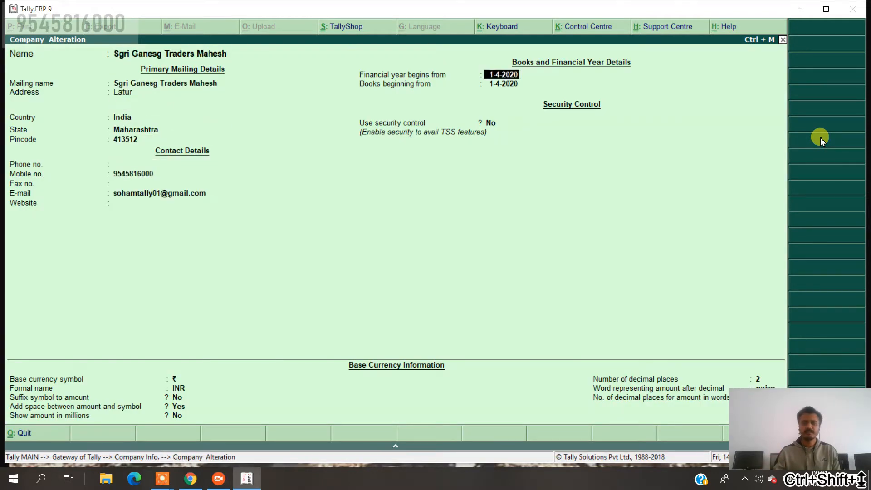
type("1-4-2018")
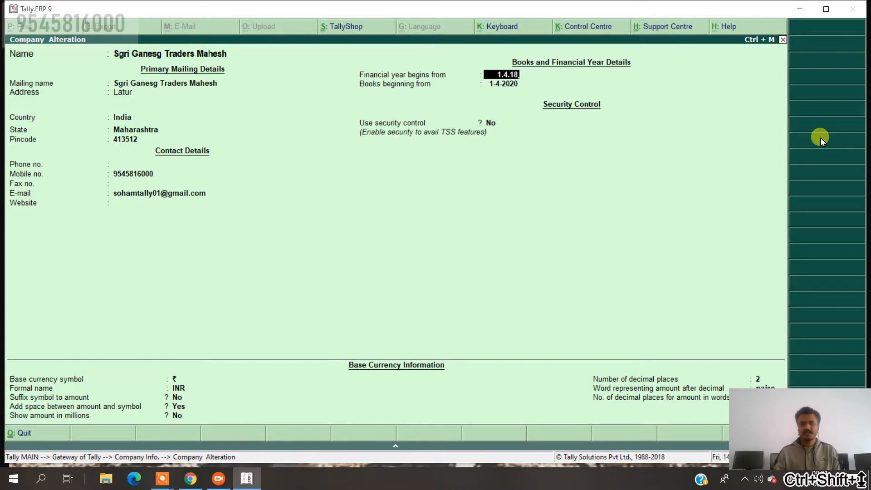
key("Return")
key("Return")
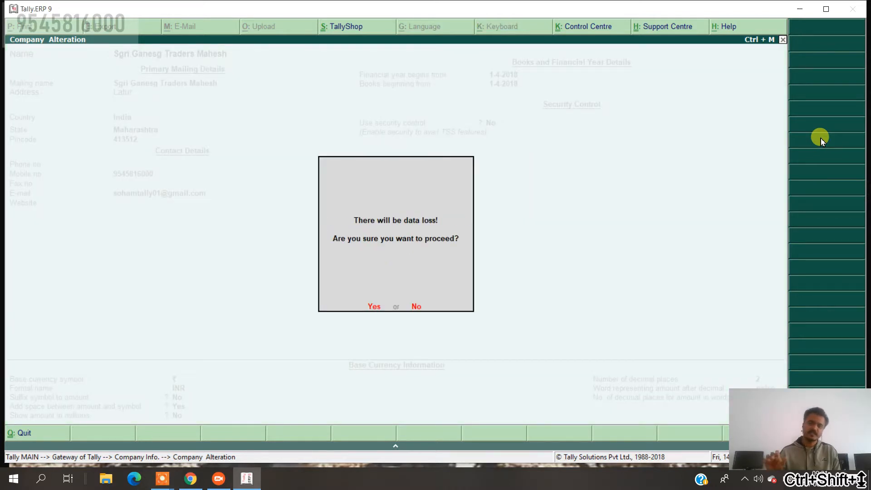
key("Return")
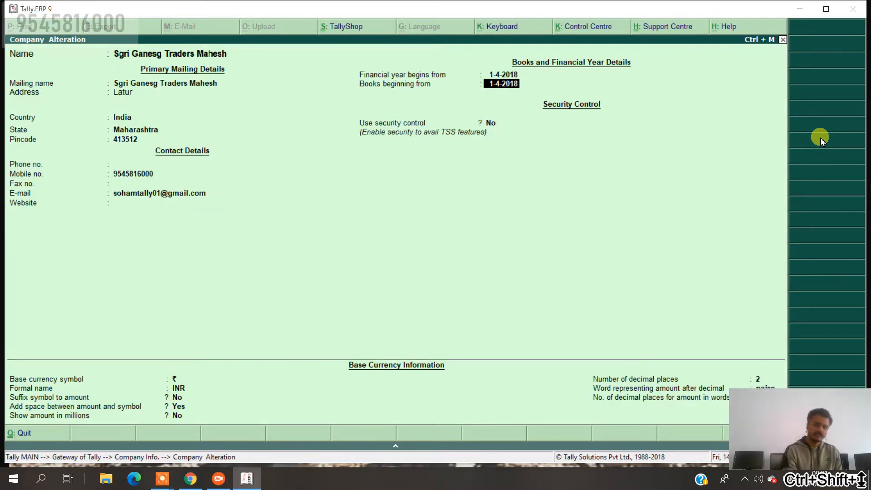
key("ctrl+a")
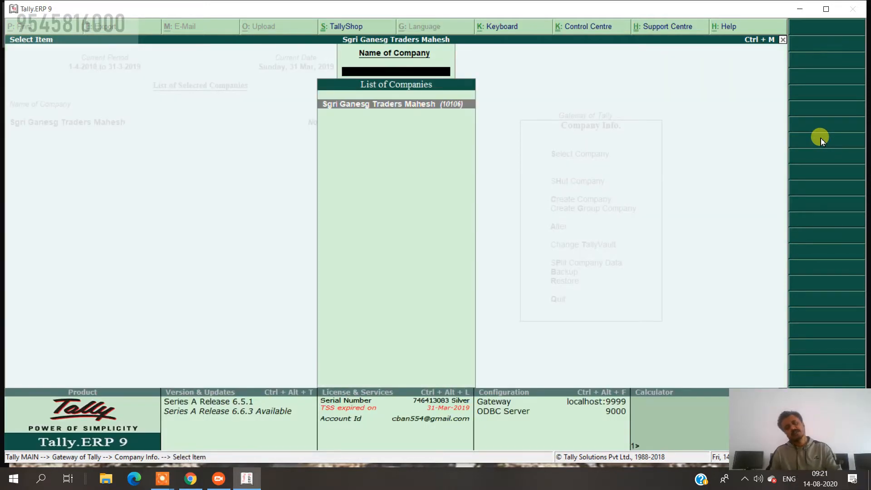
Reopen voucher entry and date the Receipt voucher 1-4-18.
key("Escape")
key("Escape")
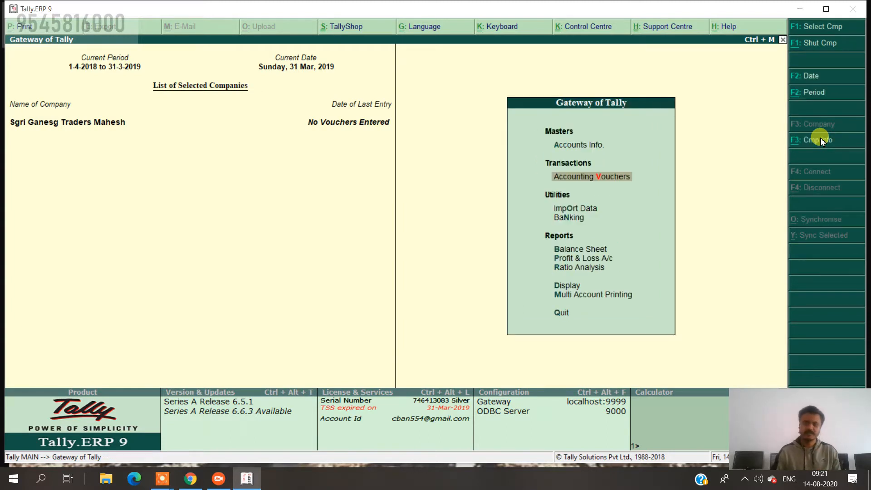
key("Return")
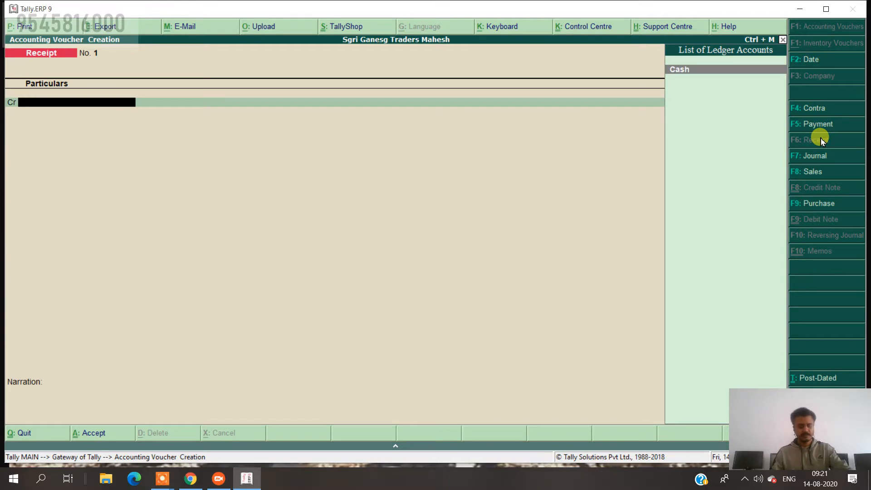
left_click(815, 61)
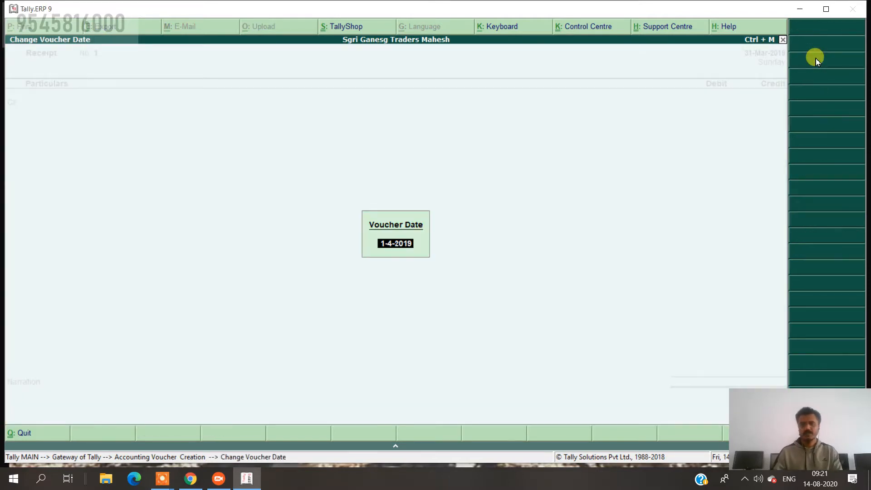
type("1-4-18")
key("Return")
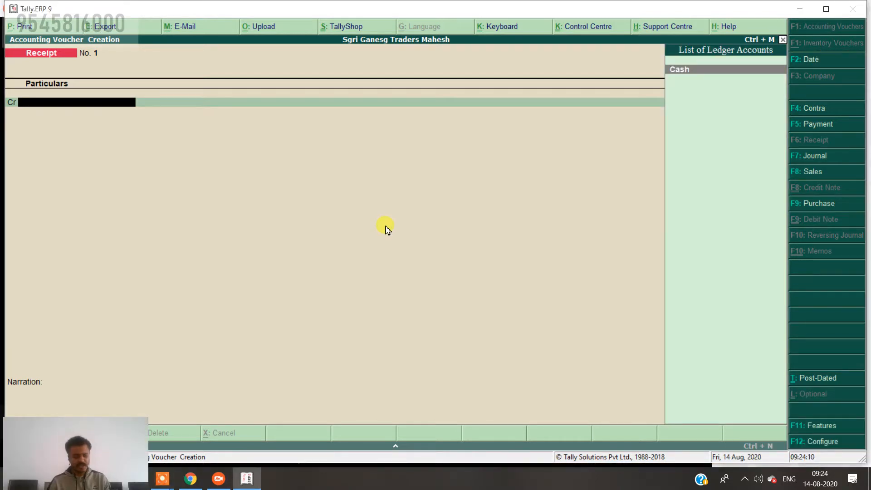
key("alt+Up")
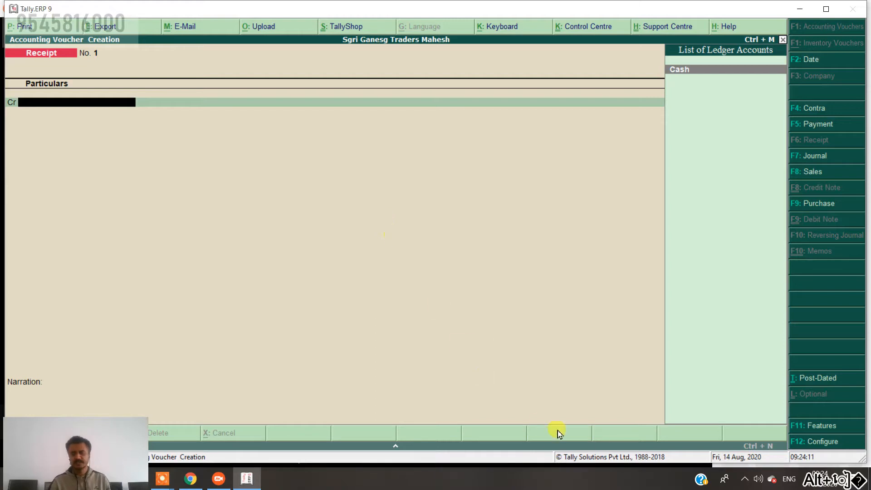
Create a ledger named 'Capital' under Capital Account from the receipt's credit line.
key("alt+c")
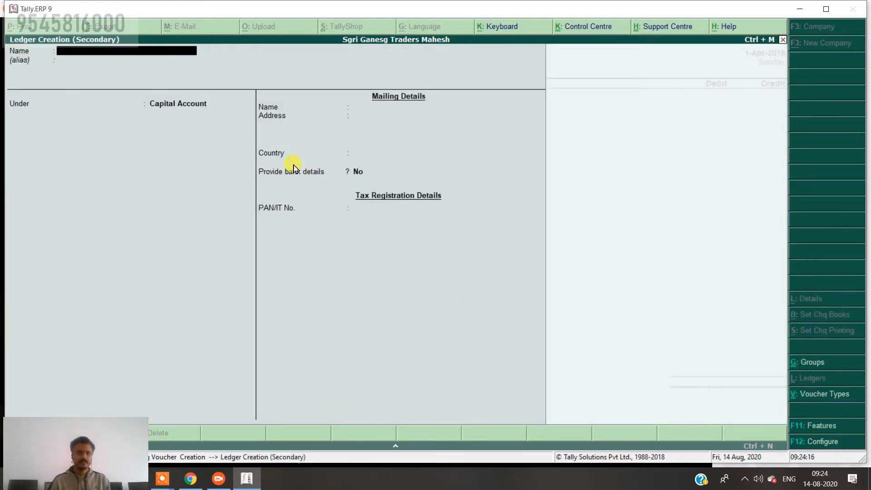
type("Capital")
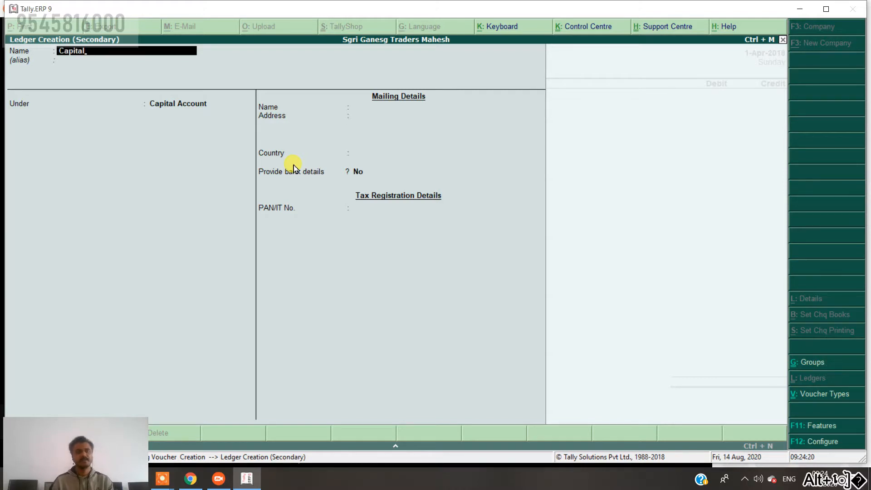
key("Return")
key("Return")
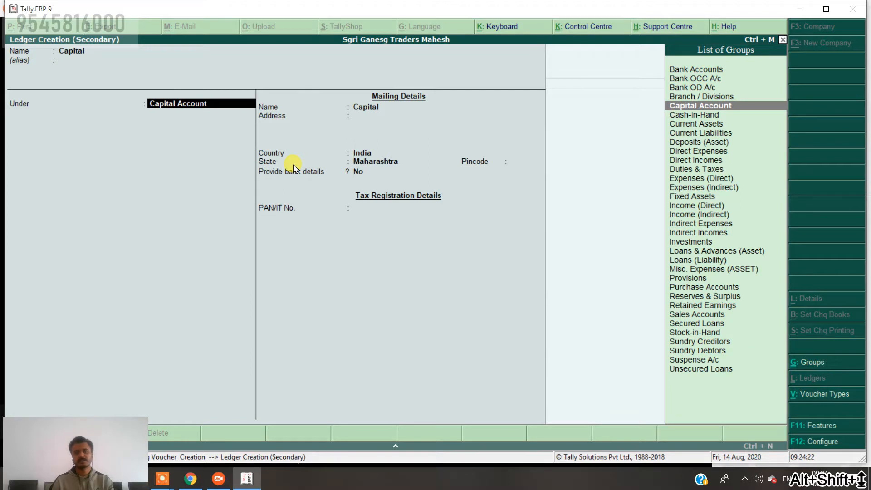
key("Return")
key("Return")
key("Return")
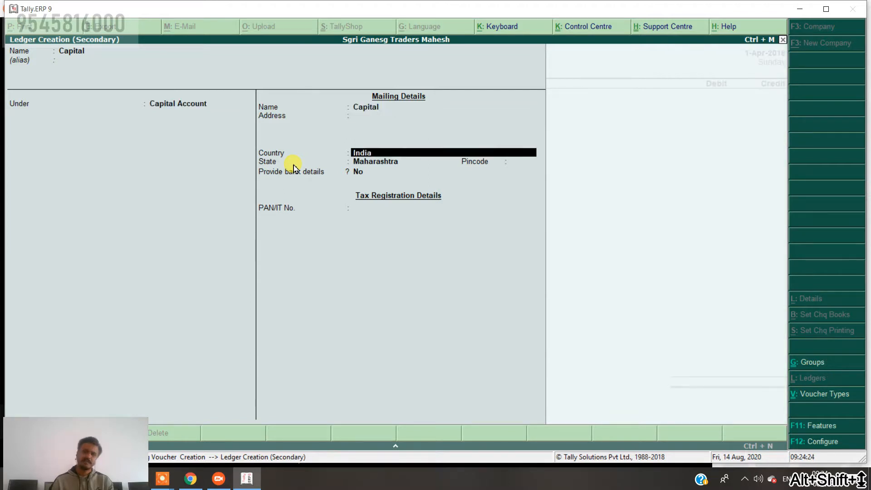
key("Return")
key("Return")
key("Return")
key("Return")
key("Return")
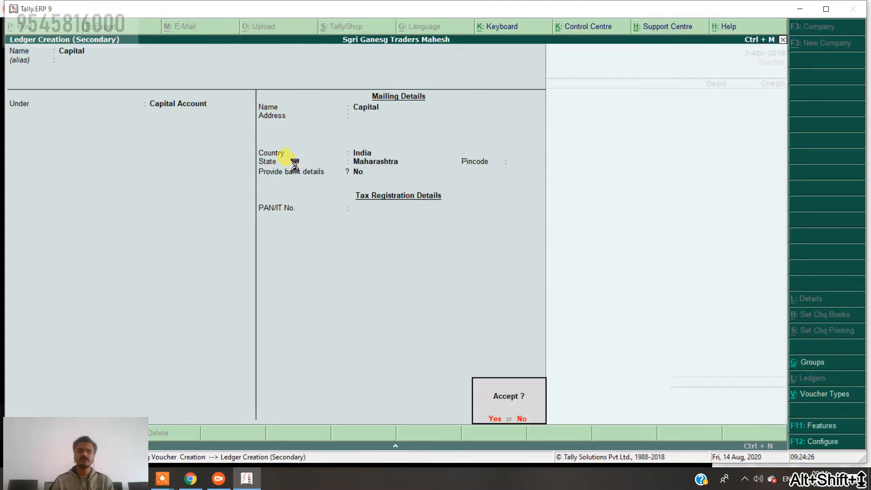
key("Return")
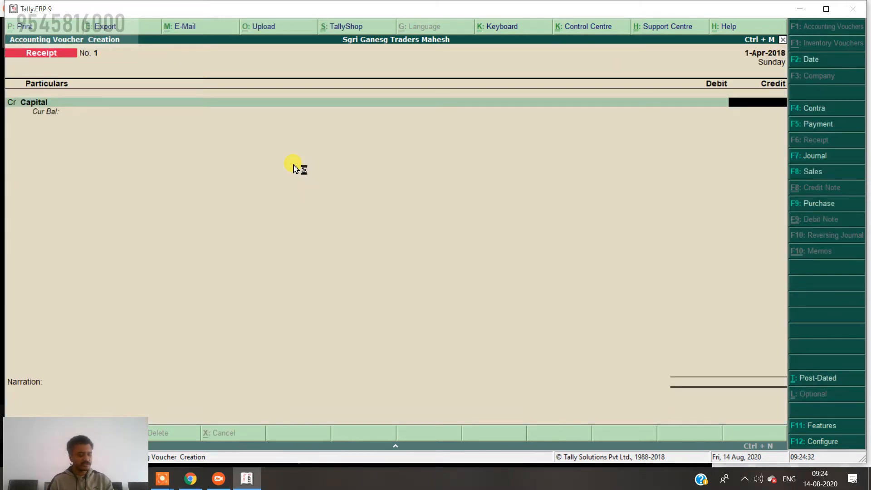
Credit Capital 2,25,000 and debit Cash 2,00,000, opening another debit line.
type("2")
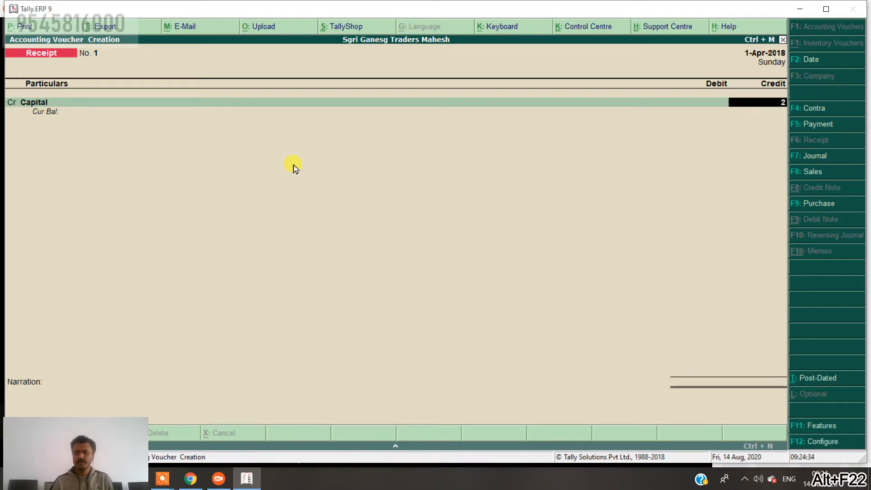
type("25000")
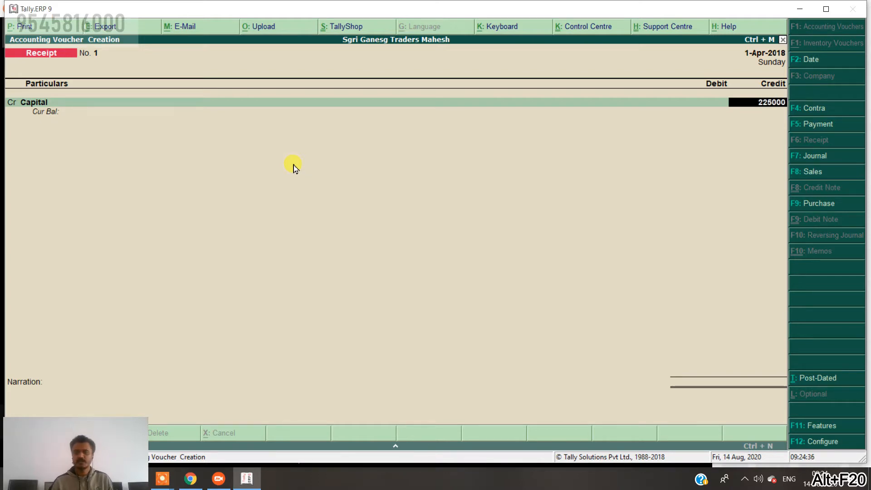
key("Return")
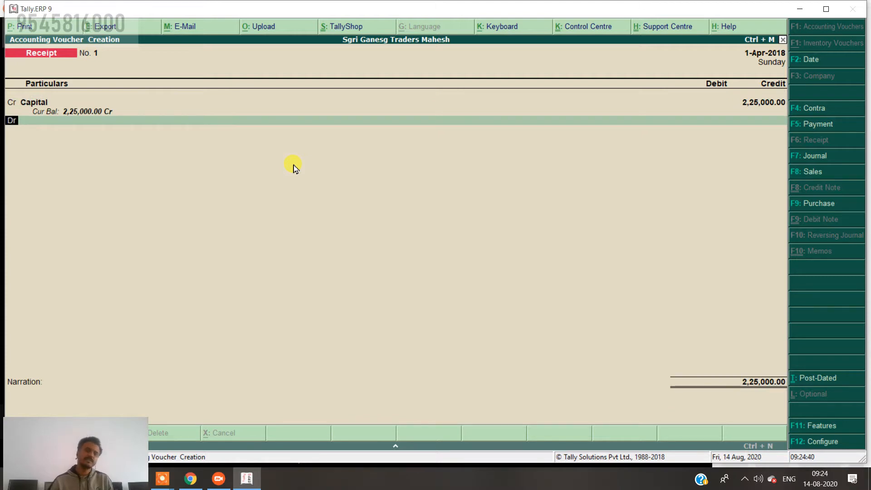
key("Return")
key("Return")
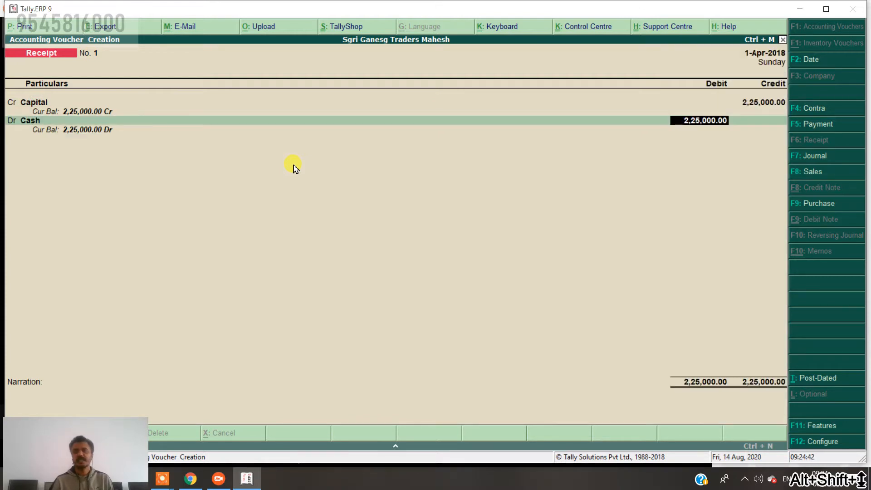
type("200000")
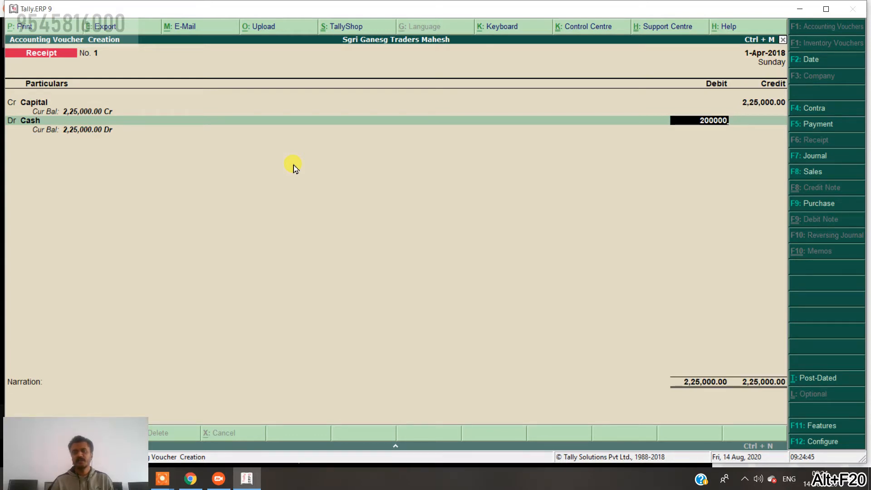
key("Return")
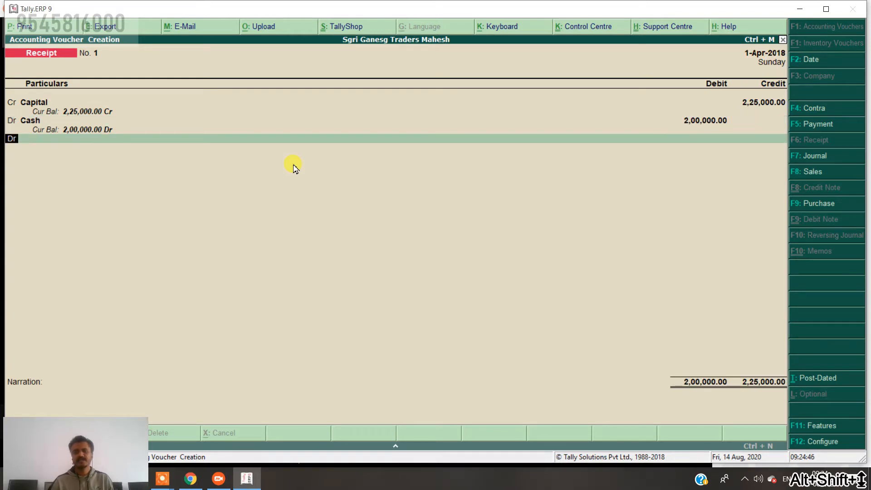
key("Return")
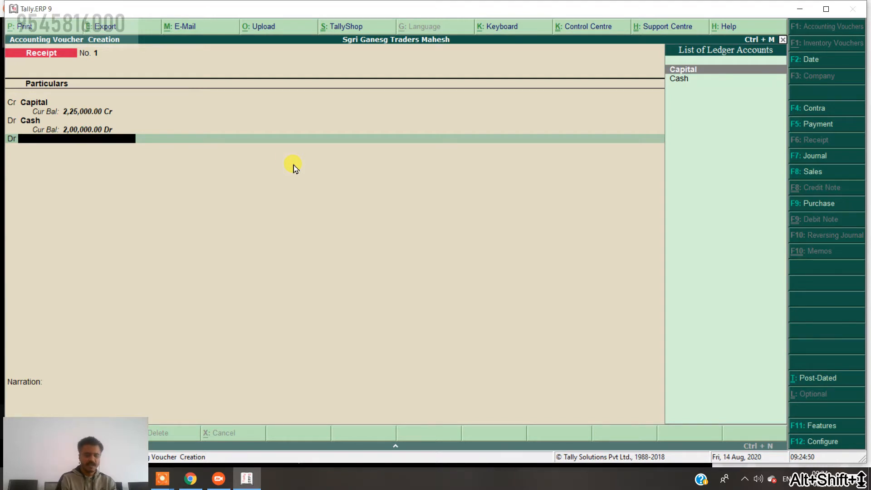
Create a 'Furniture' ledger under Fixed Assets and place it on the third debit line.
key("alt+c")
type("Furniture")
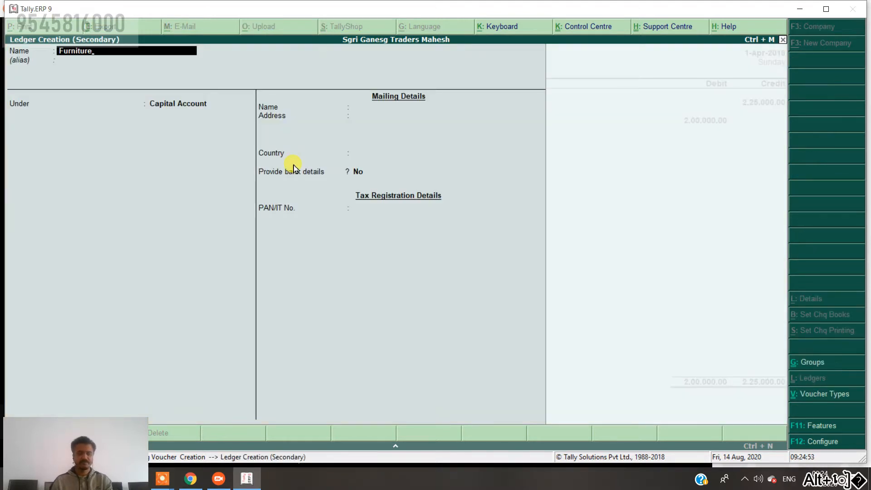
key("Return")
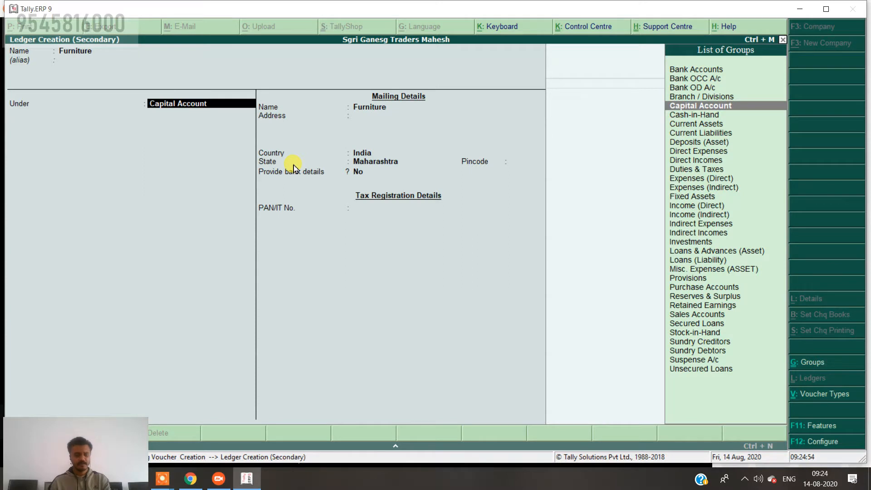
type("f")
key("Return")
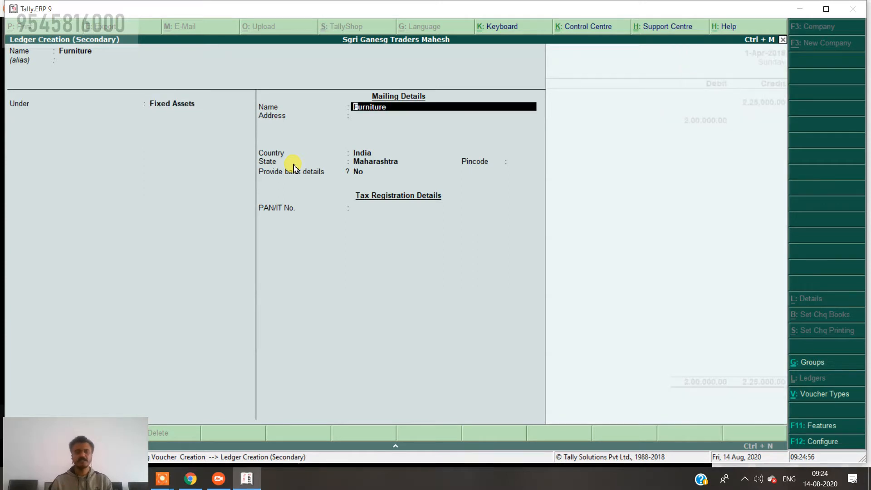
key("Return")
key("Return")
key("Return")
key("Return")
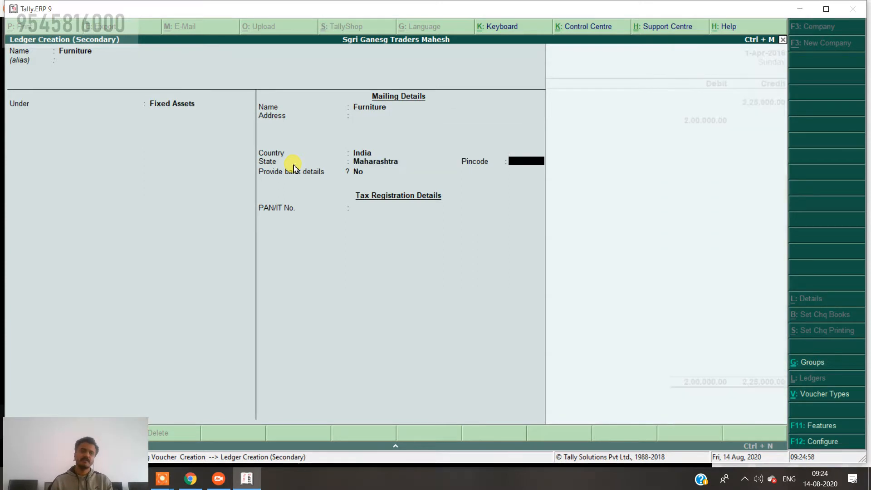
key("Return")
key("Return")
key("Return")
key("Return")
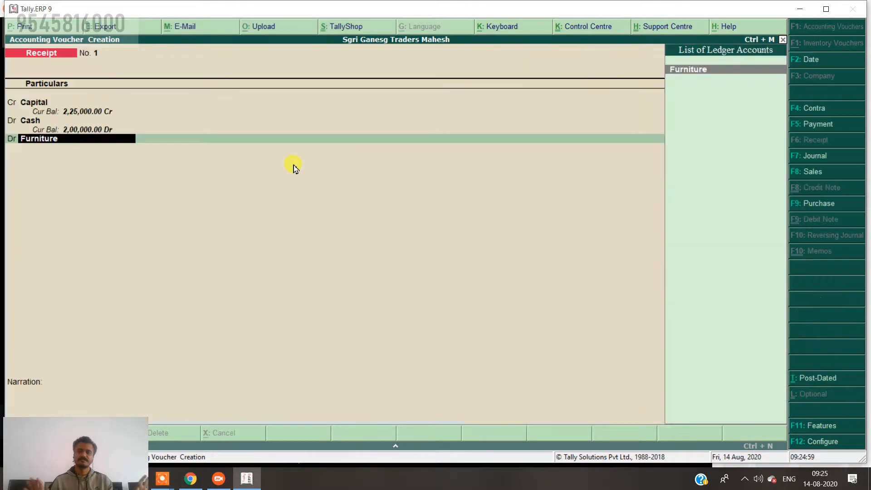
key("Return")
key("Return")
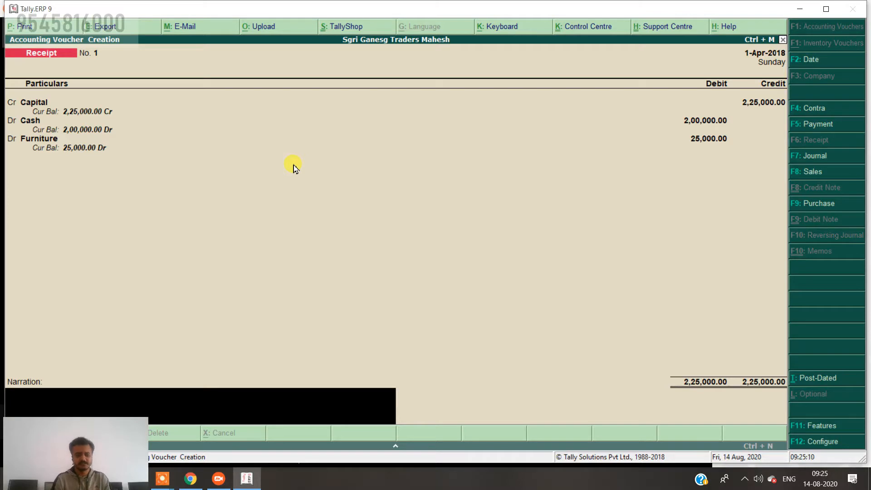
Enter the narration 'being start bus.' and bring up the Accept prompt.
type("being sta")
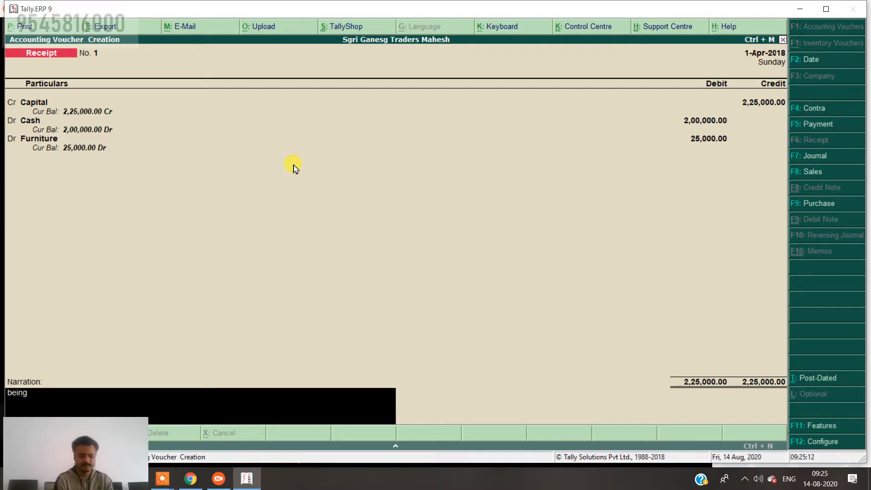
type("rt bus.")
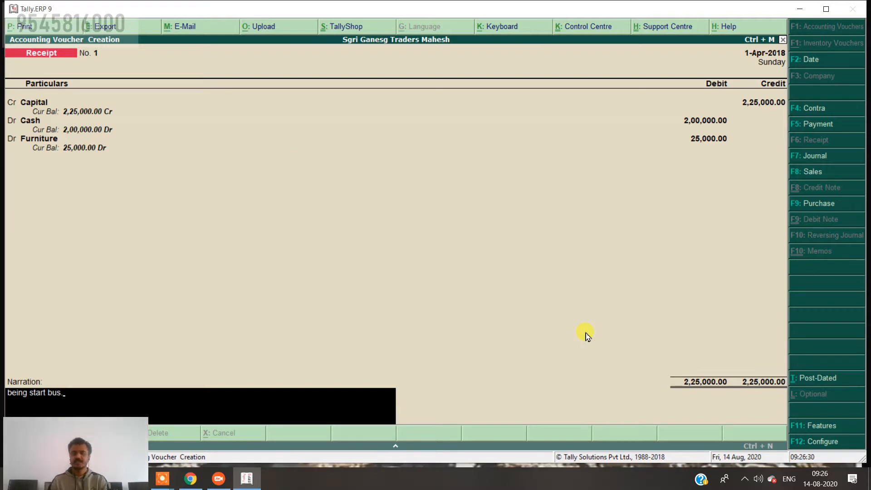
key("Return")
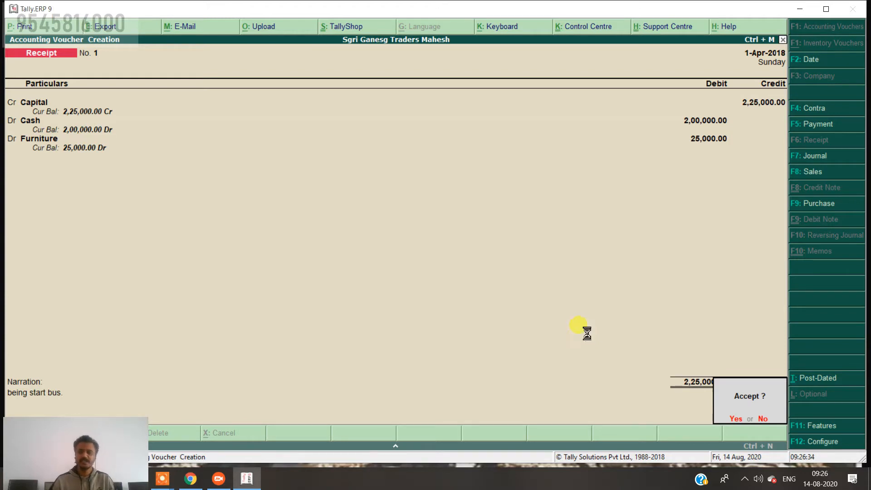
Accept and save Receipt No. 1, leaving a blank Receipt No. 2 open.
key("Return")
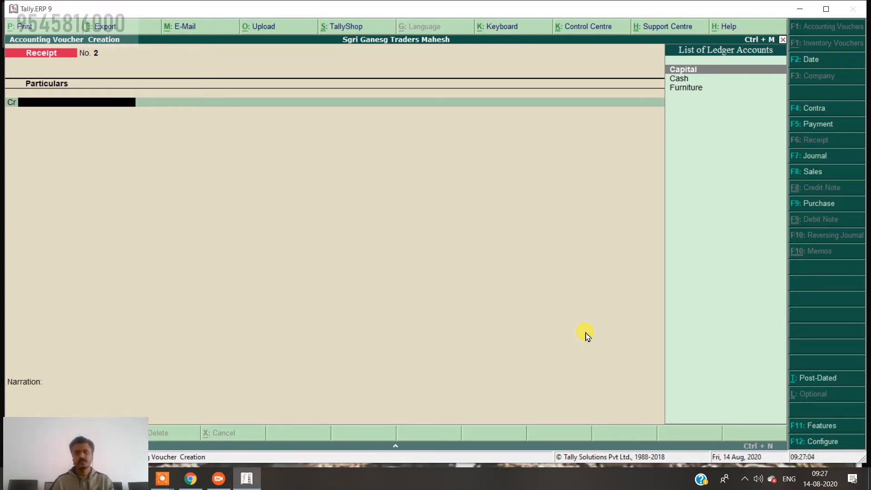
left_click(162, 479)
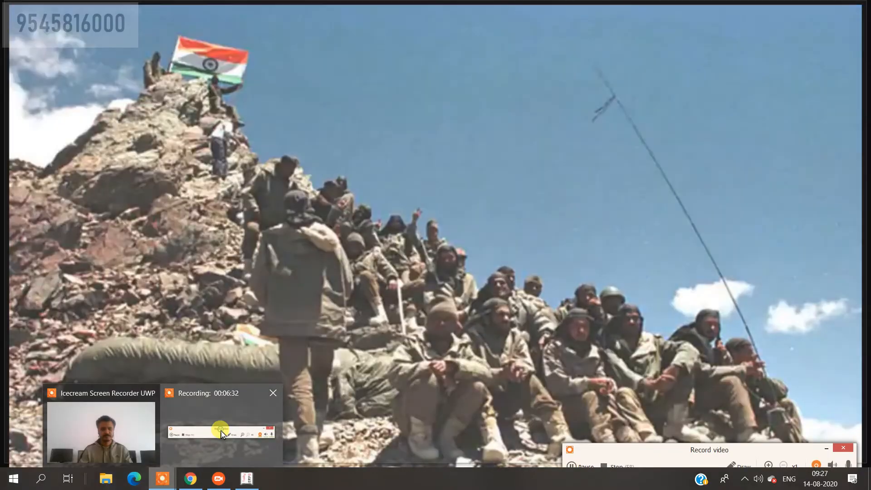
Write a red text note over Receipt No. 2 with the lines 'purchase Dr' and 'To, Abc Co.'.
left_click(220, 431)
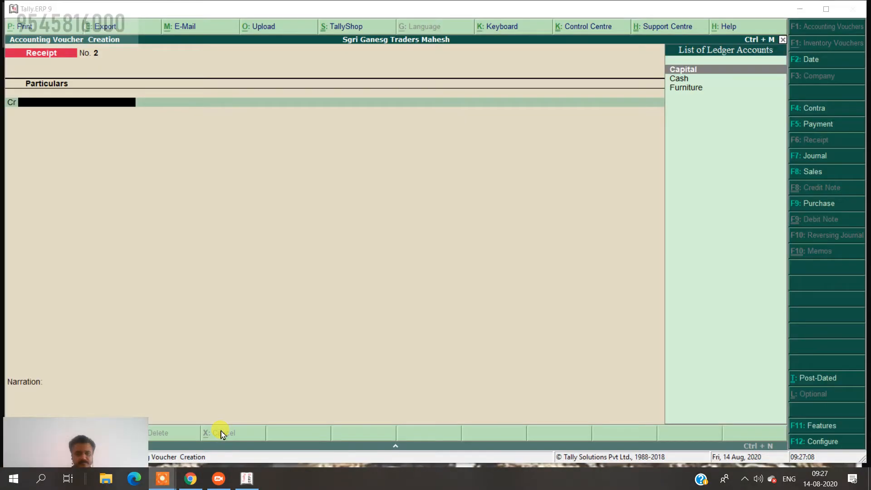
left_click(728, 466)
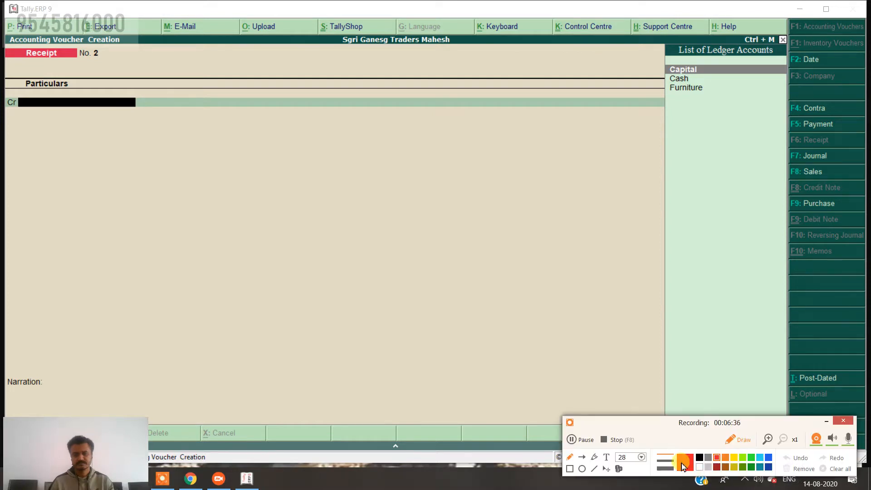
left_click(607, 456)
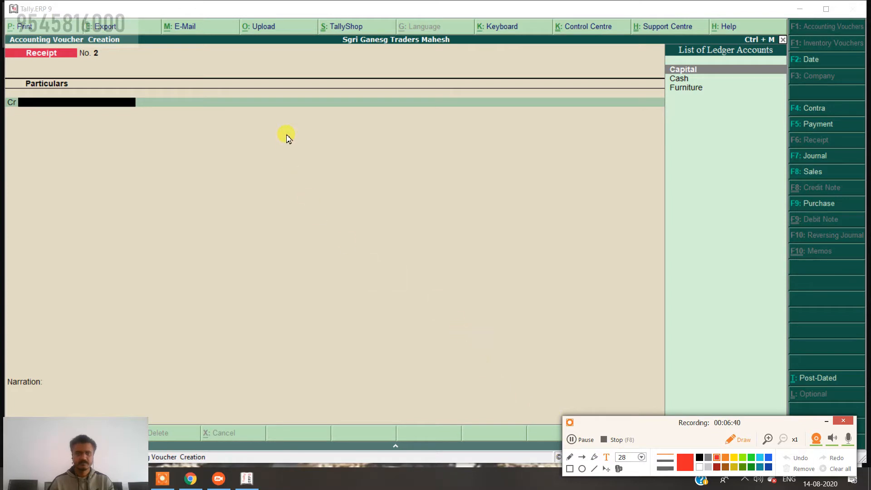
left_click(289, 152)
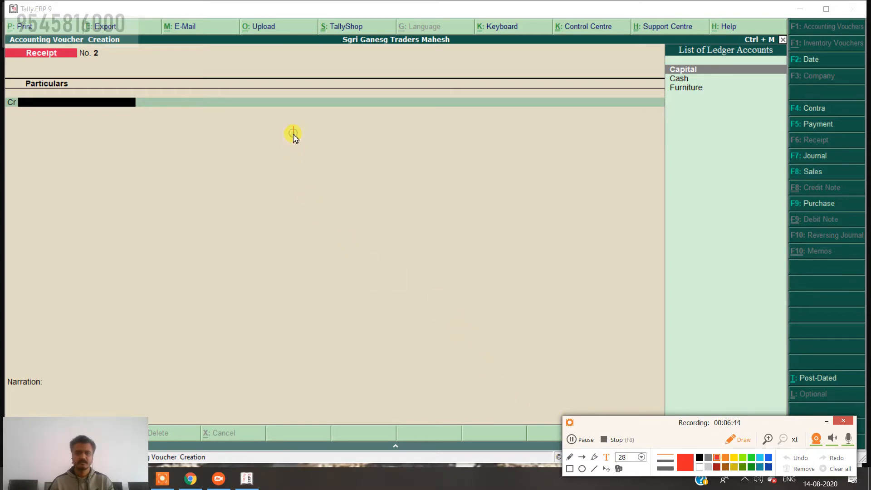
type("purc")
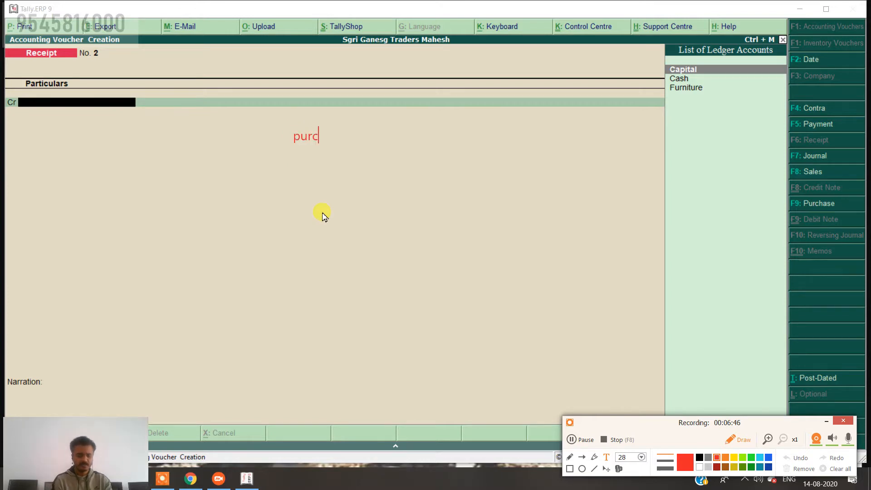
type("hase Dr")
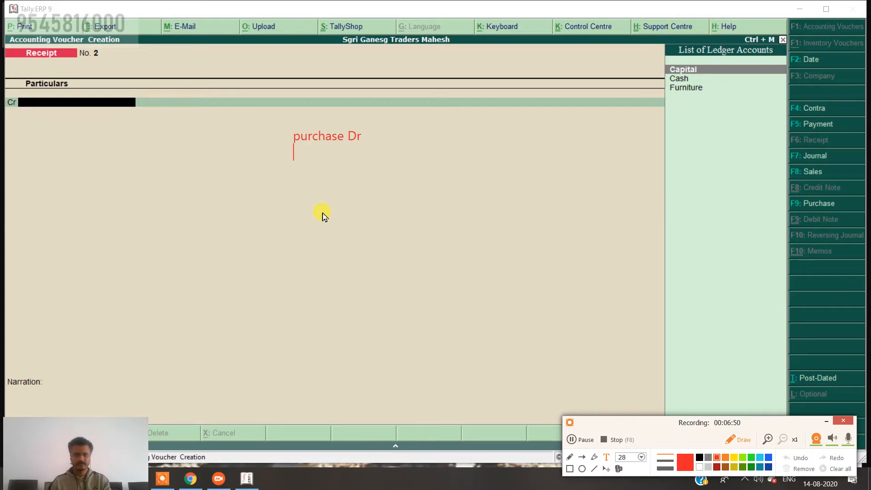
type("to")
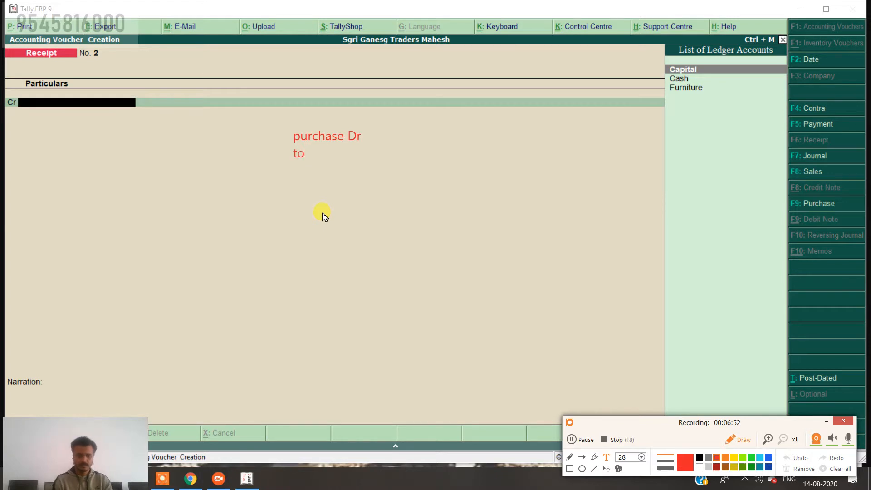
key("BackSpace")
key("BackSpace")
key("BackSpace")
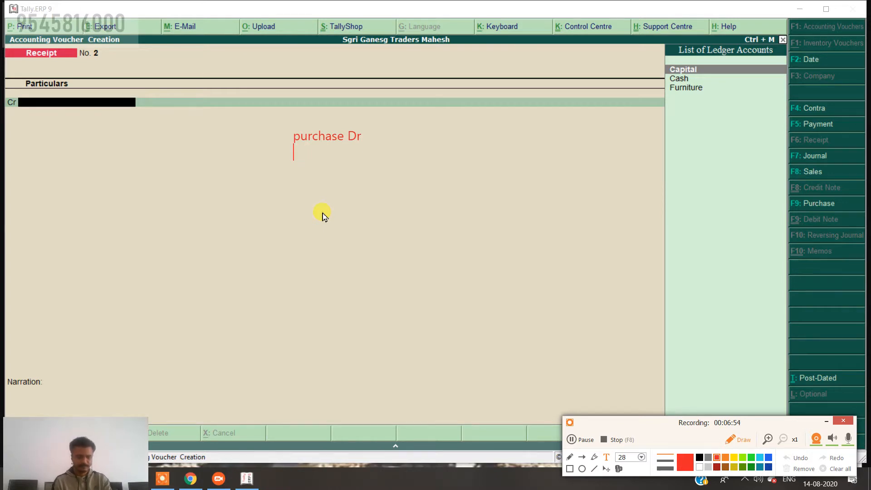
type("To, A")
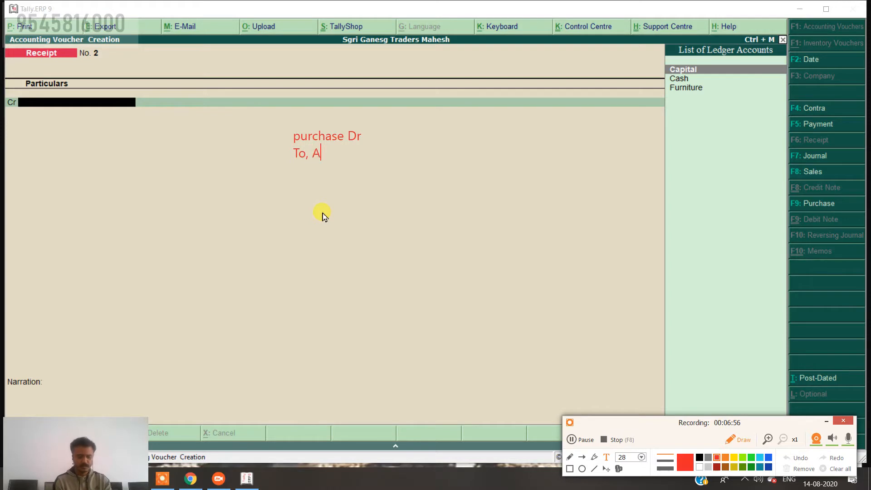
type("bc Co.")
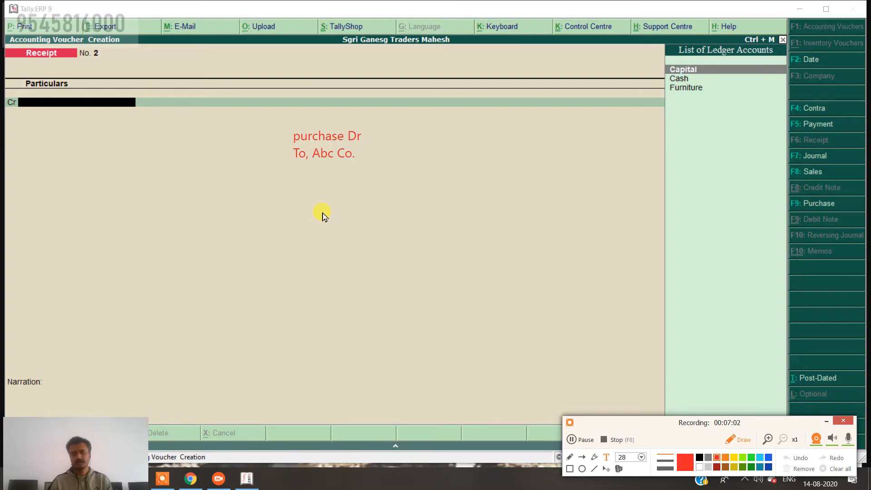
key("Return")
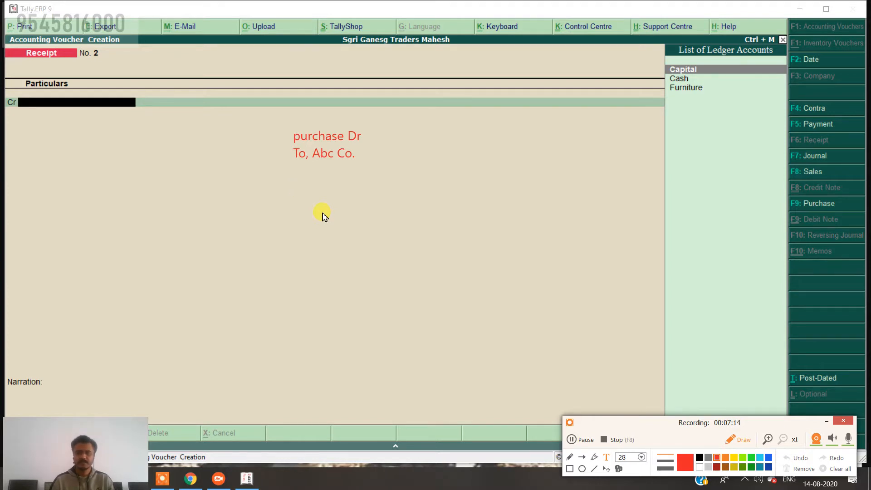
Type the note lines 'purchase Dr', 'Discount rec. Dr' and 'To, cash'.
type("purcha")
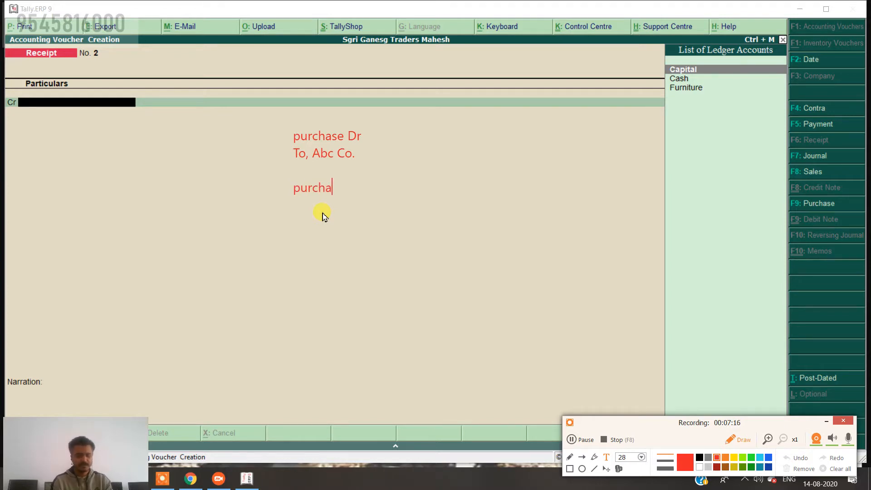
type("se D")
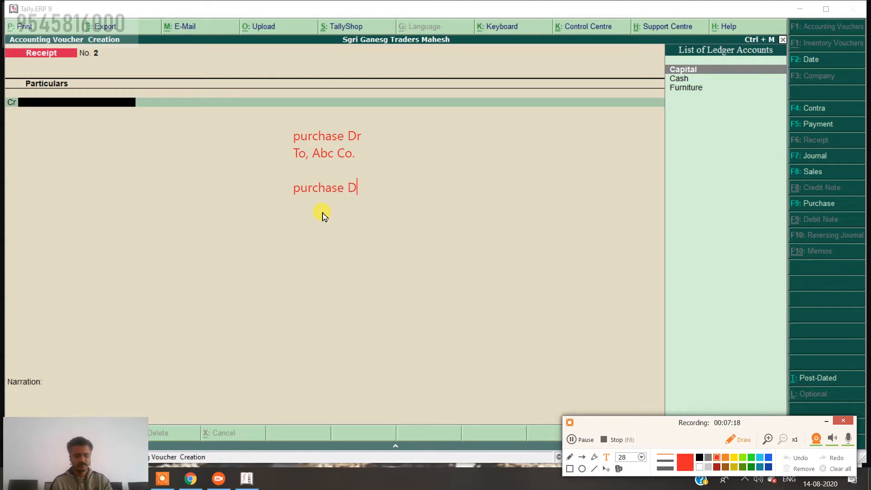
type("r")
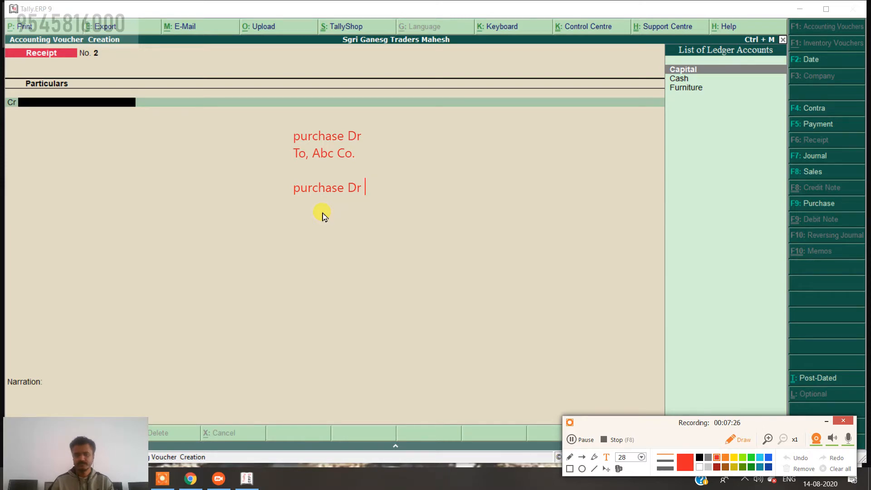
type("D")
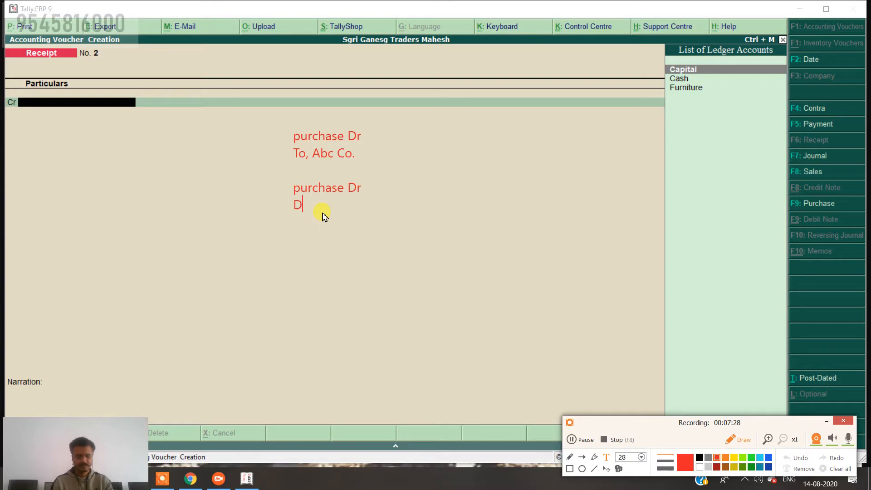
type("isco")
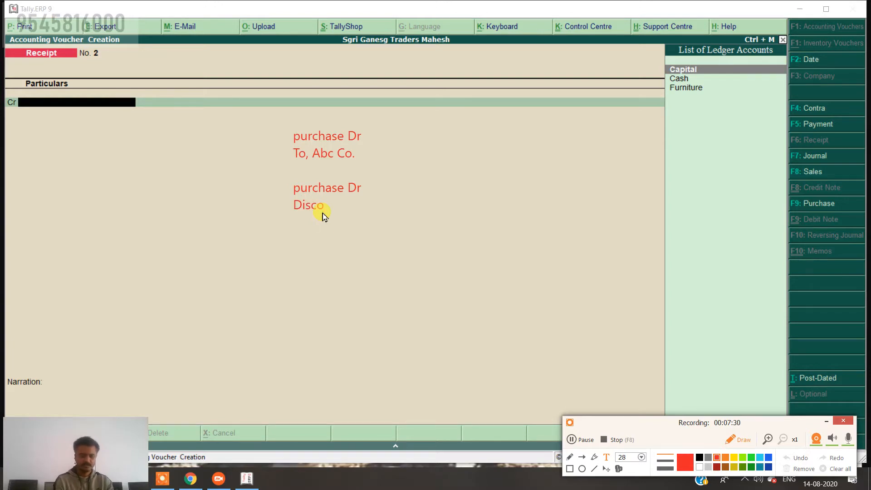
type("unt rec")
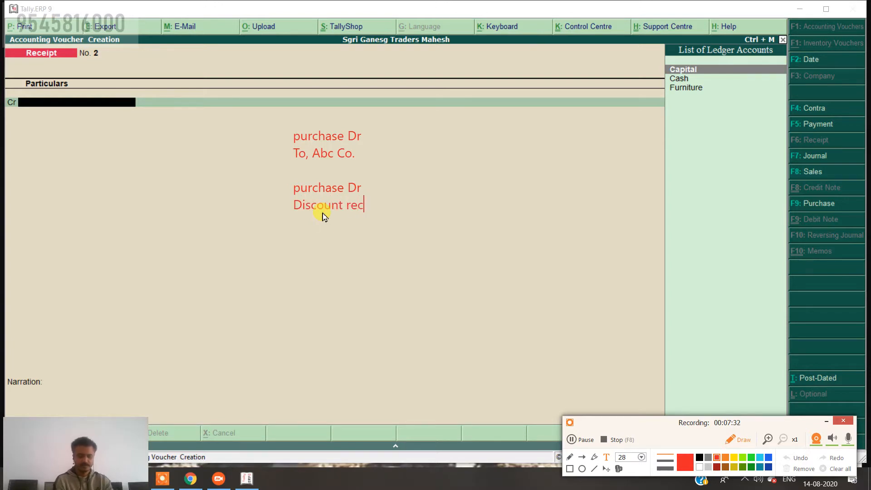
type(". Dr")
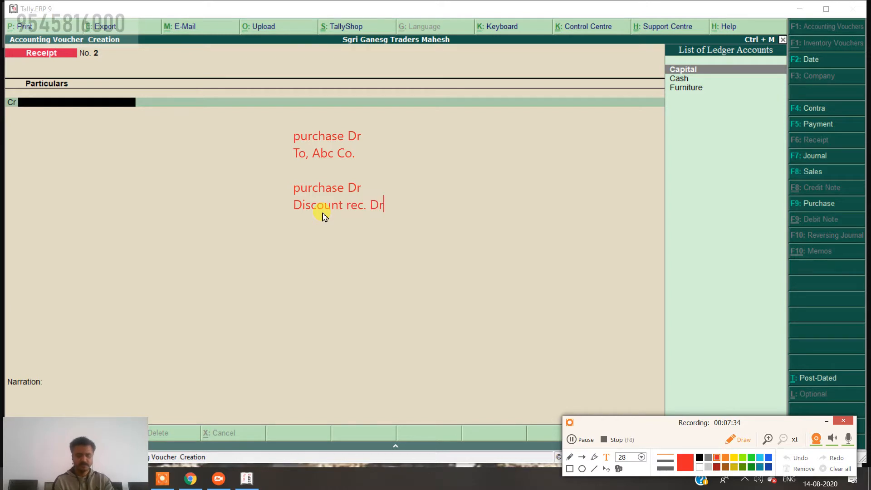
key("Return")
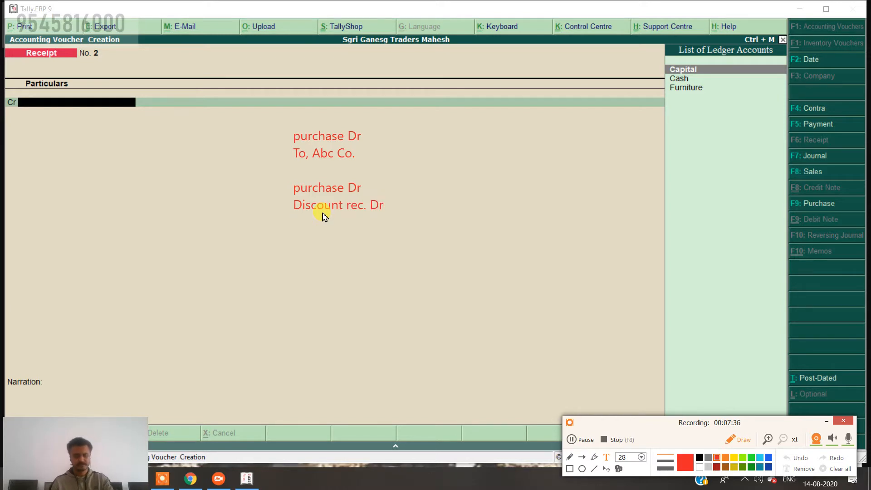
type("To, cash")
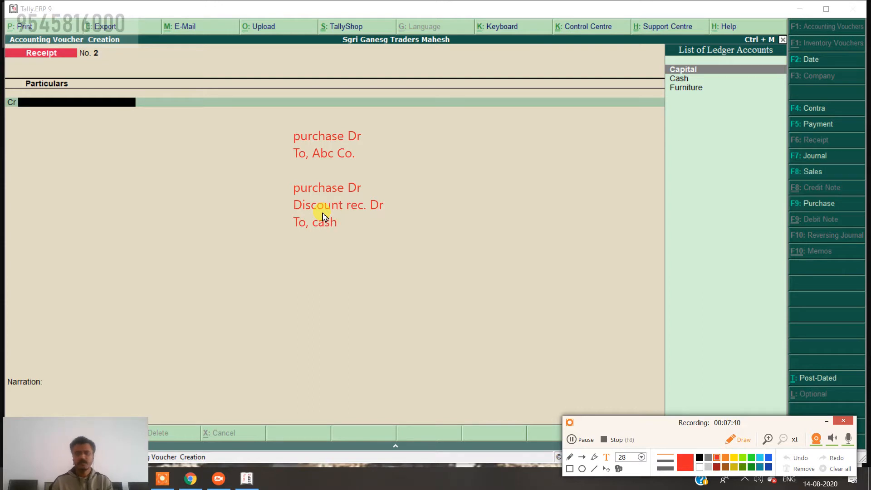
Add the amounts 4750, 250 and 5000 to the purchase, discount and cash lines.
key("Up")
key("Up")
key("Right")
key("Right")
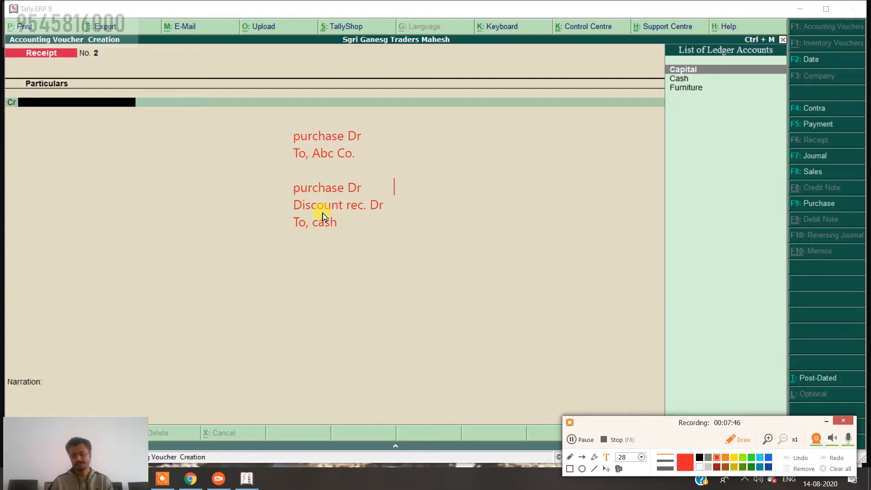
type("4750")
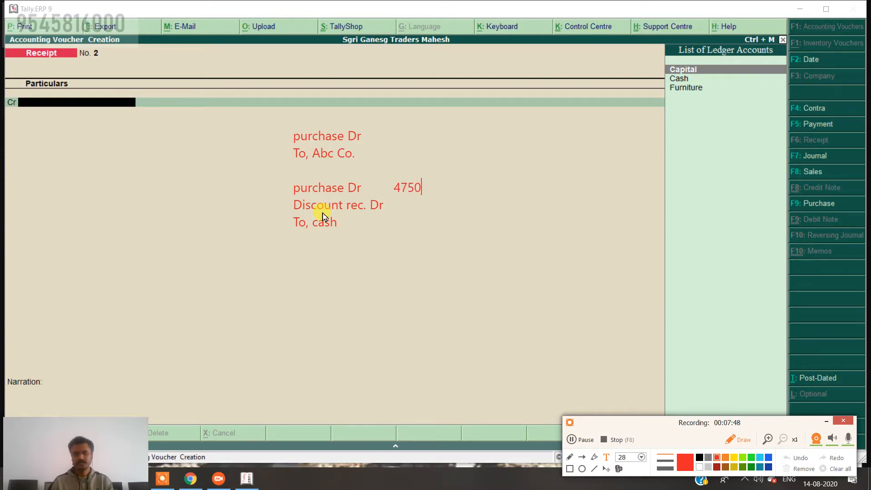
key("Down")
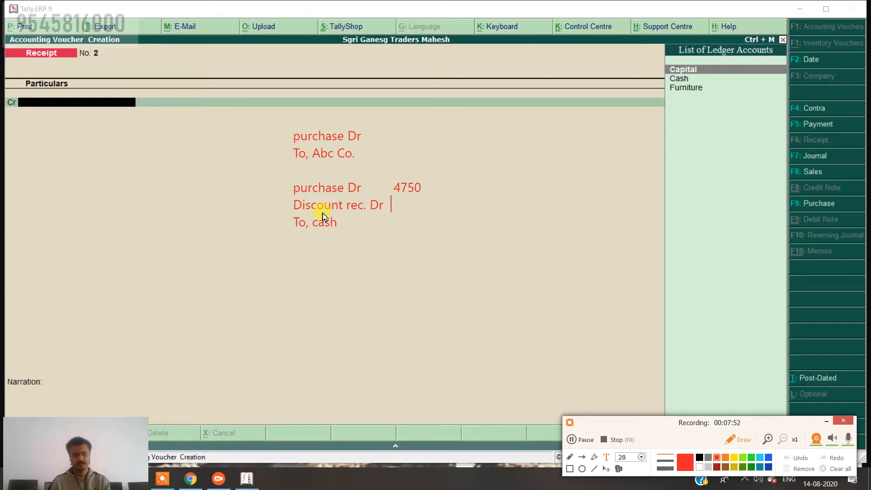
type("250")
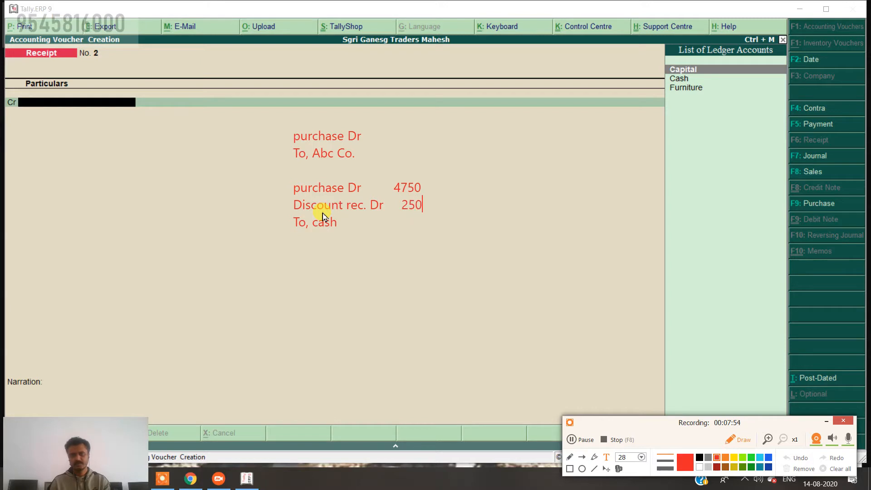
key("Return")
key("BackSpace")
key("Right")
key("End")
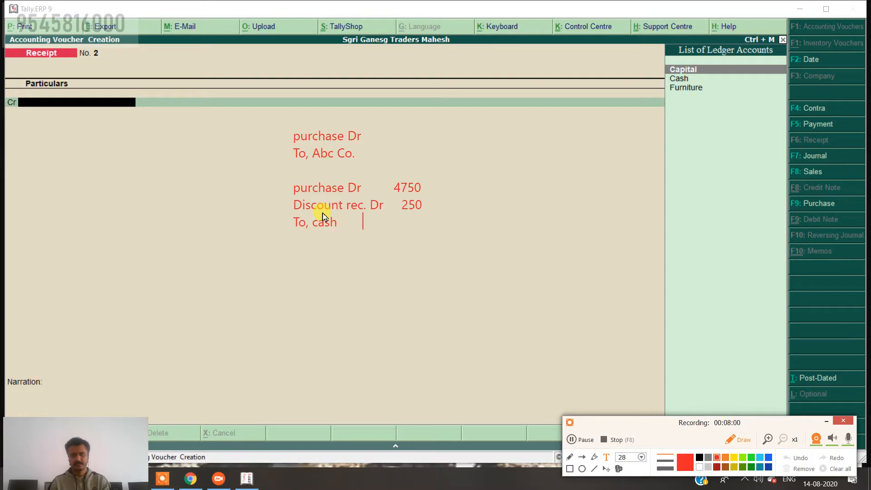
type("5000")
key("Return")
key("Return")
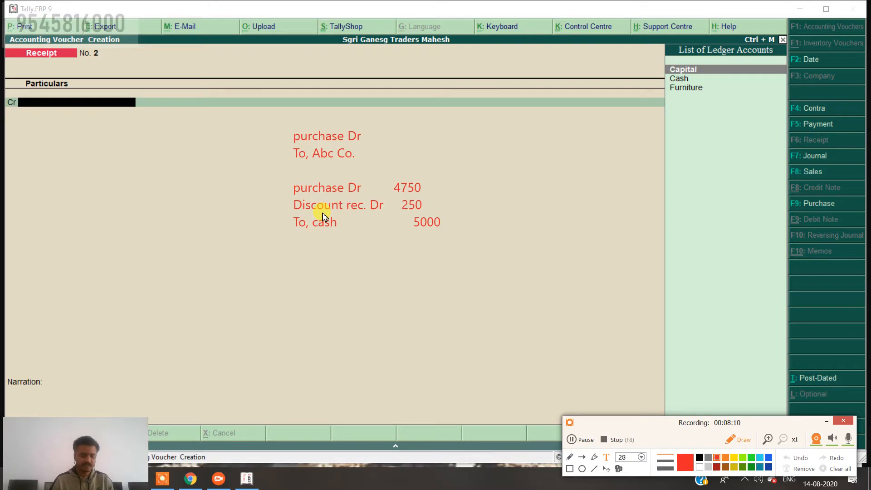
Type the third note: Purchase Dr 5000, To, cash 4750, To, Discount Rec. 250.
type("Purcg")
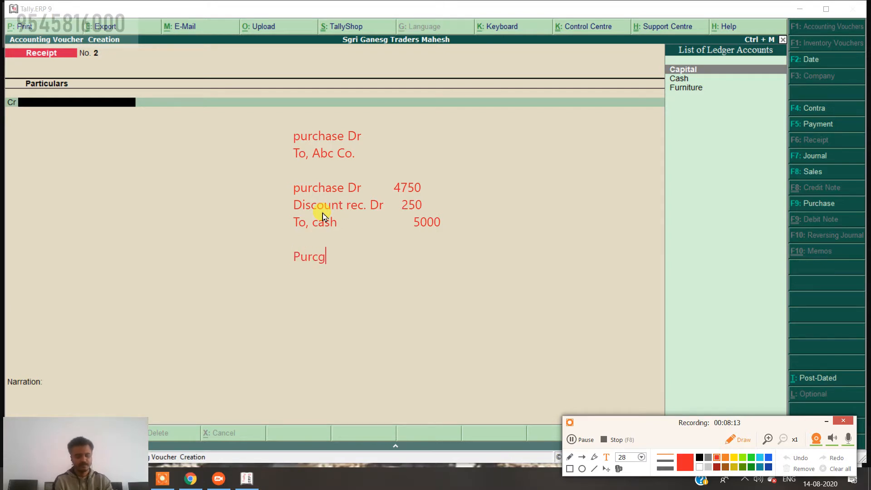
key("BackSpace")
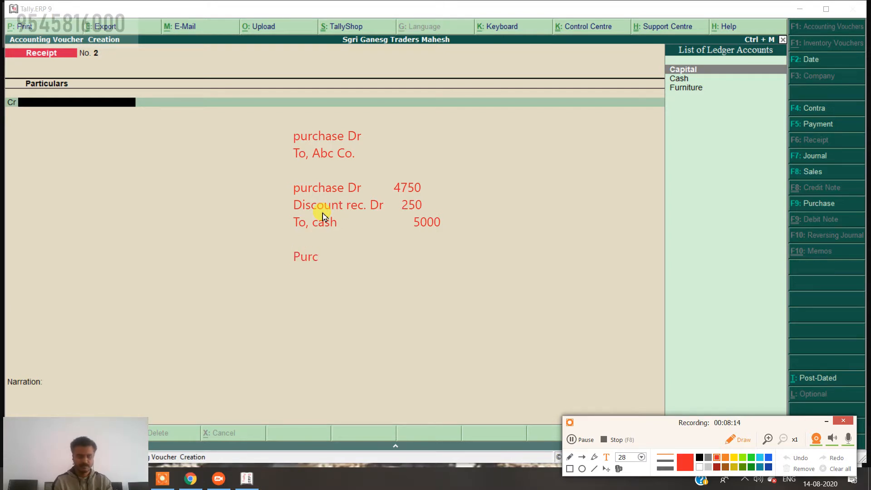
type("hase ")
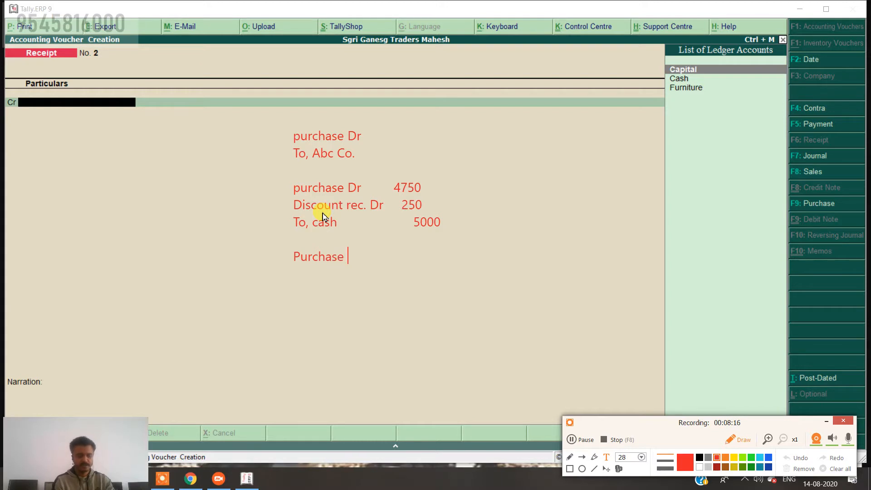
type("Dr")
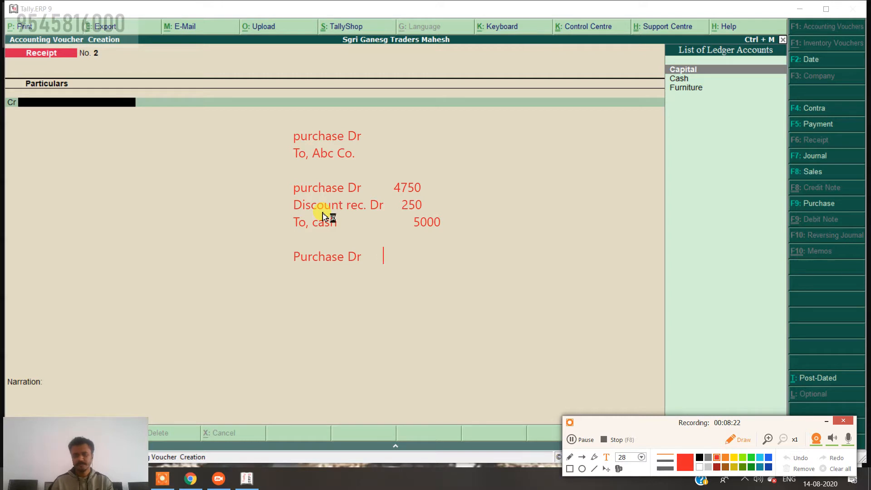
type("     5000")
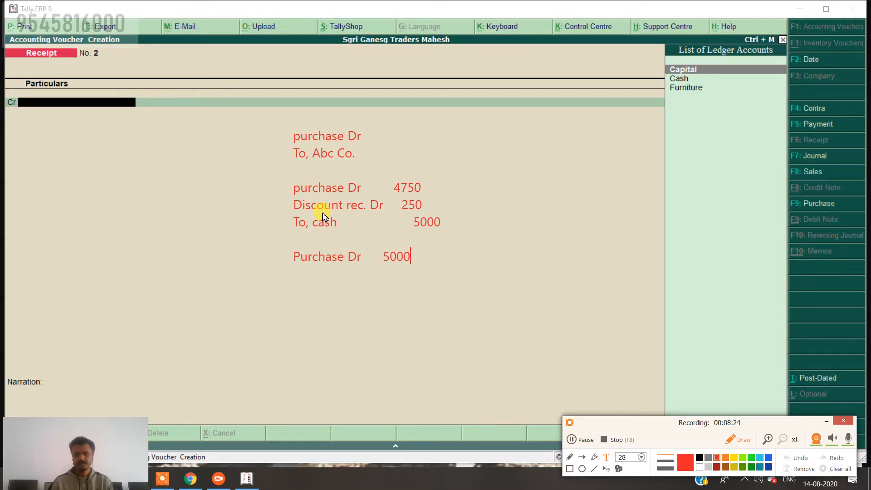
key("Return")
type("T")
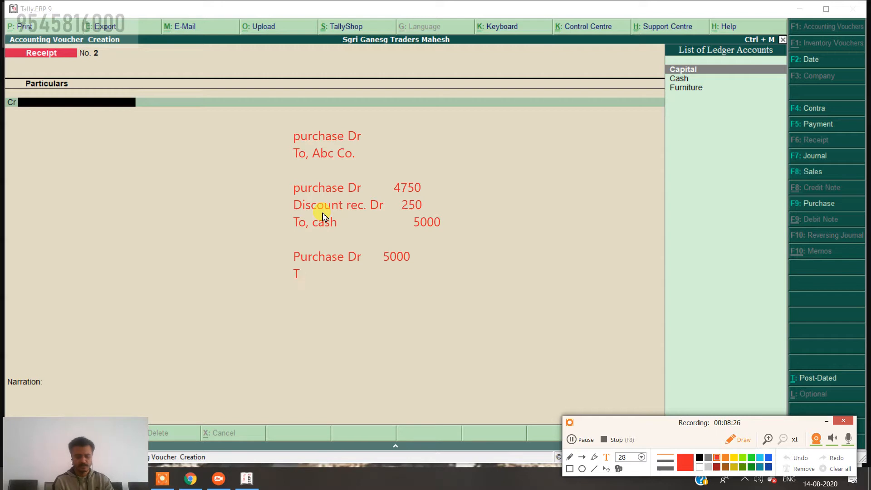
type("o , va")
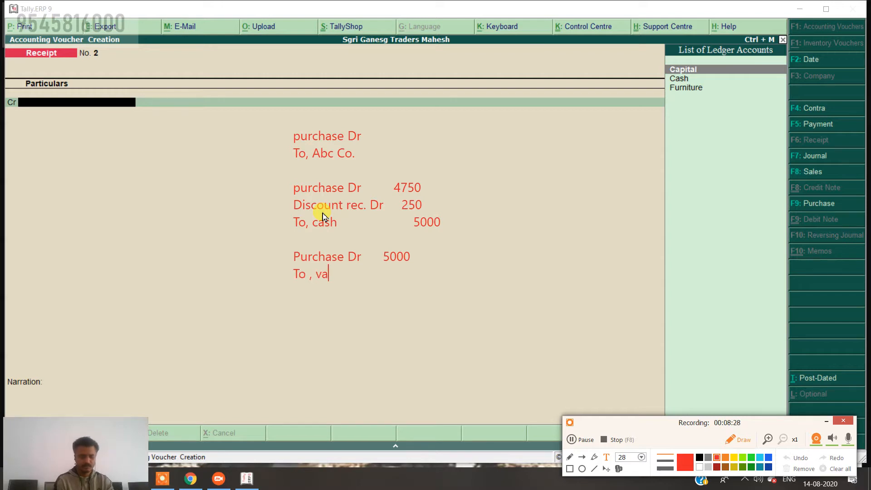
type("sh")
key("BackSpace")
key("BackSpace")
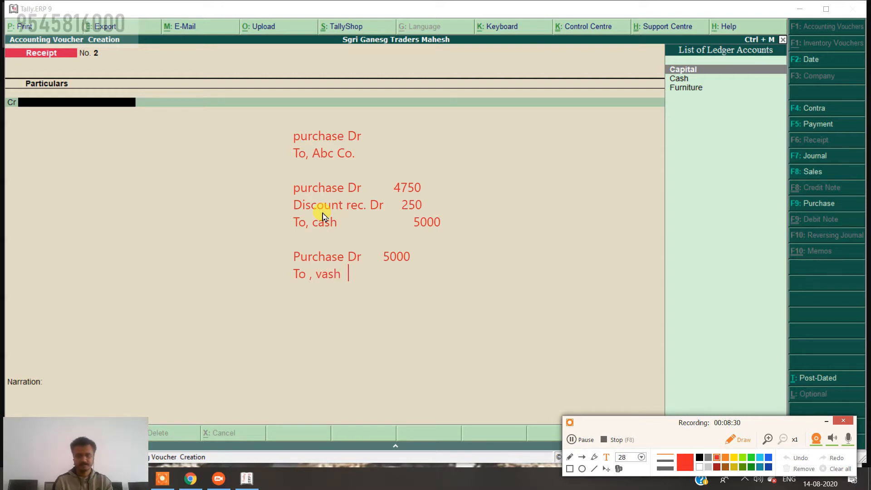
key("BackSpace")
key("BackSpace")
key("BackSpace")
key("BackSpace")
key("BackSpace")
type("ca")
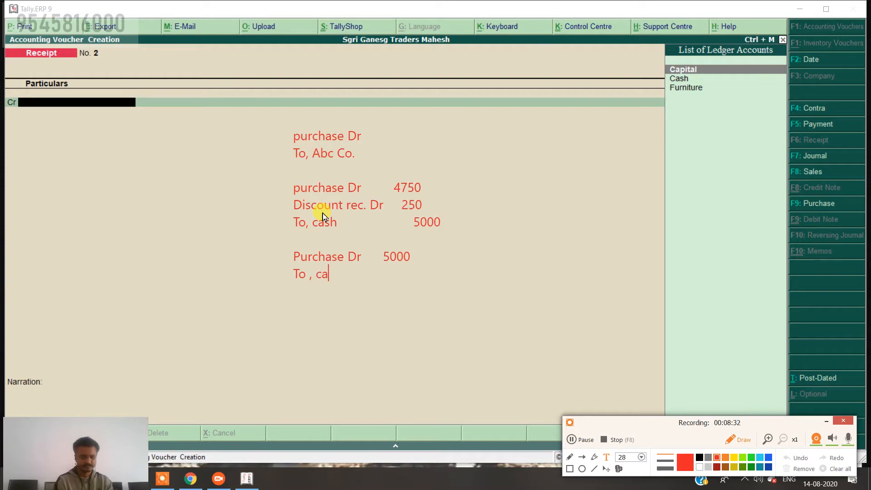
type("sh             ")
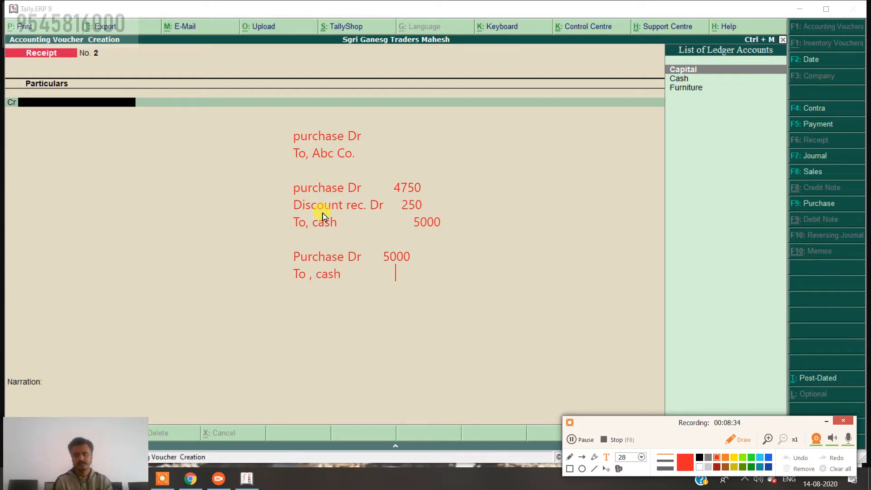
type("4750 ")
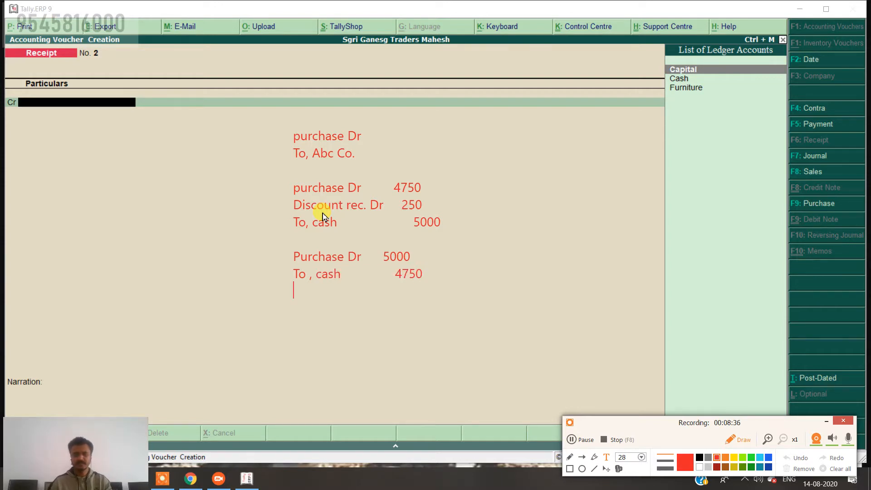
type("To")
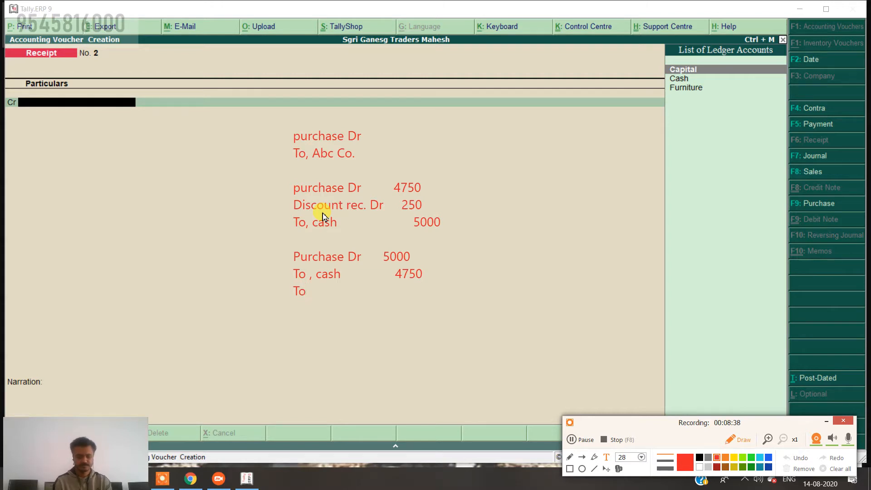
type(", Di")
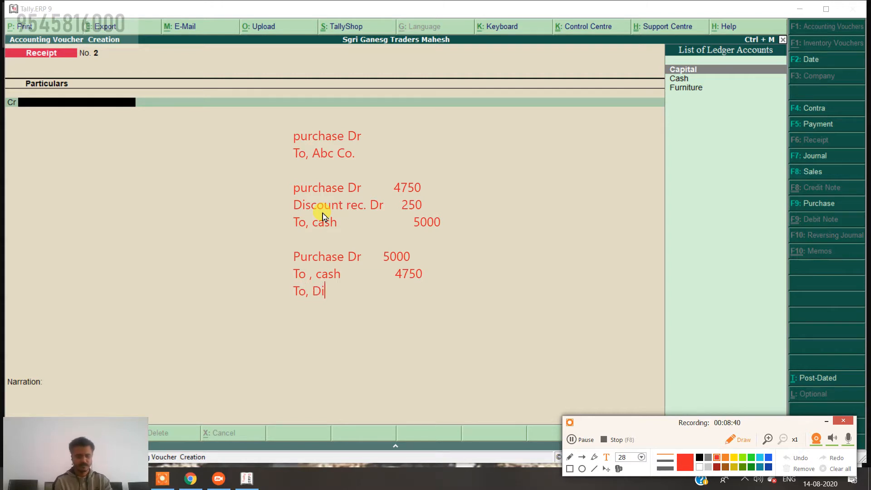
type("scoun")
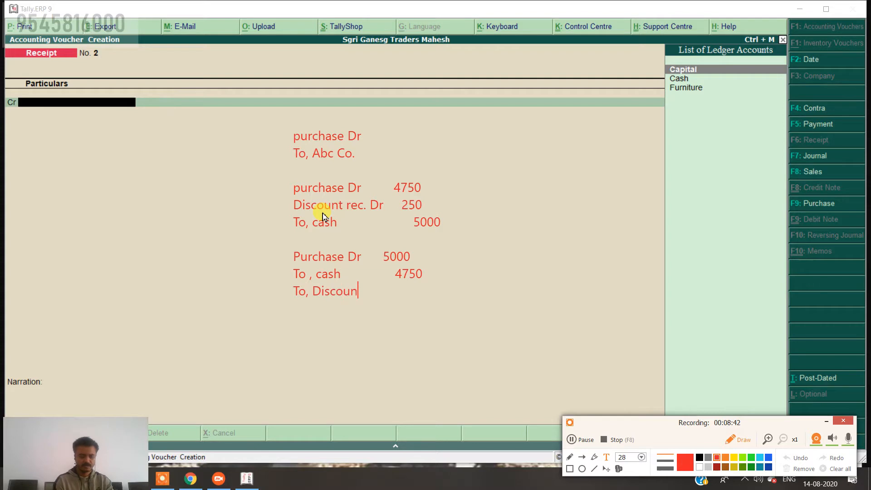
type("t Re")
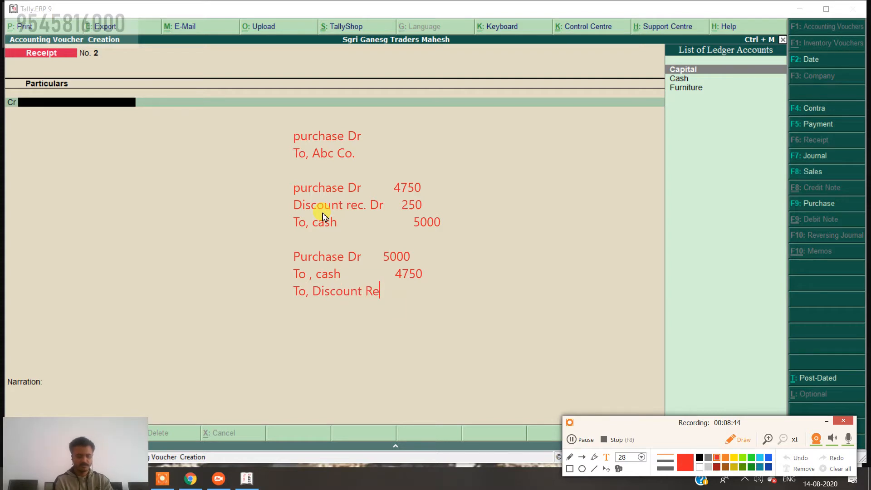
type("c.   ")
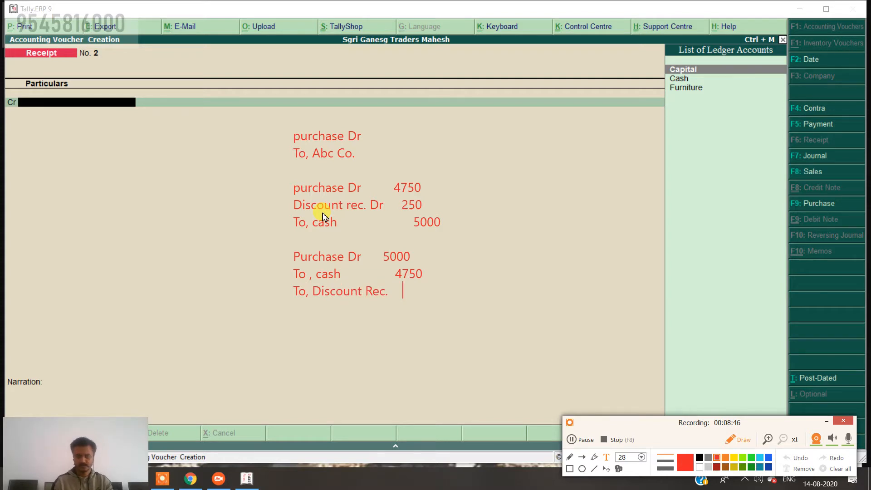
type("250")
key("Return")
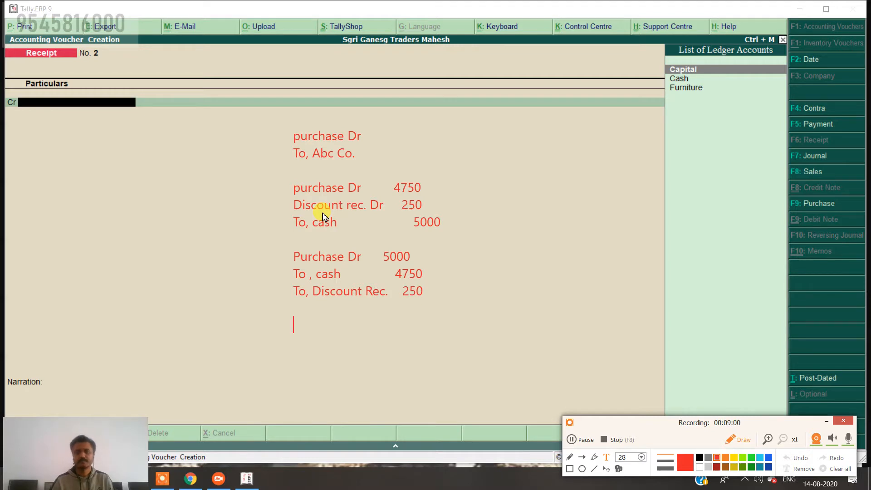
Draw four arrows marking the first, second and third note entries.
left_click(584, 459)
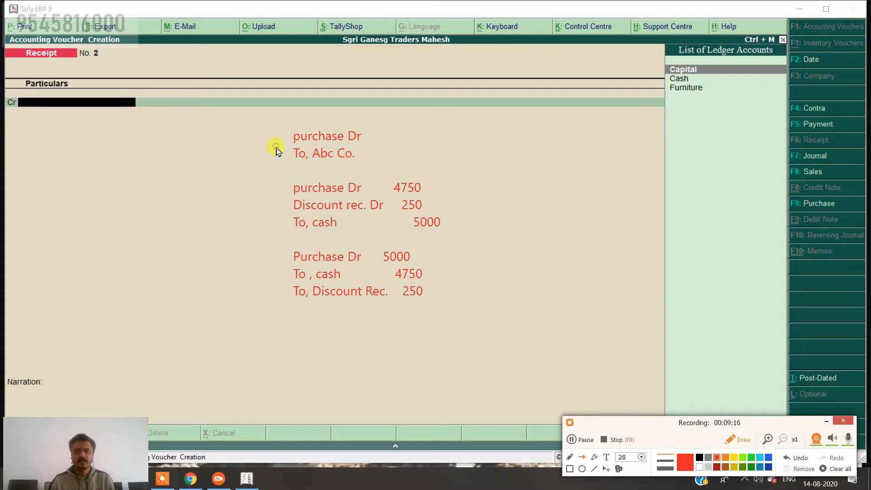
left_click_drag(276, 146, 406, 147)
left_click_drag(341, 124, 324, 172)
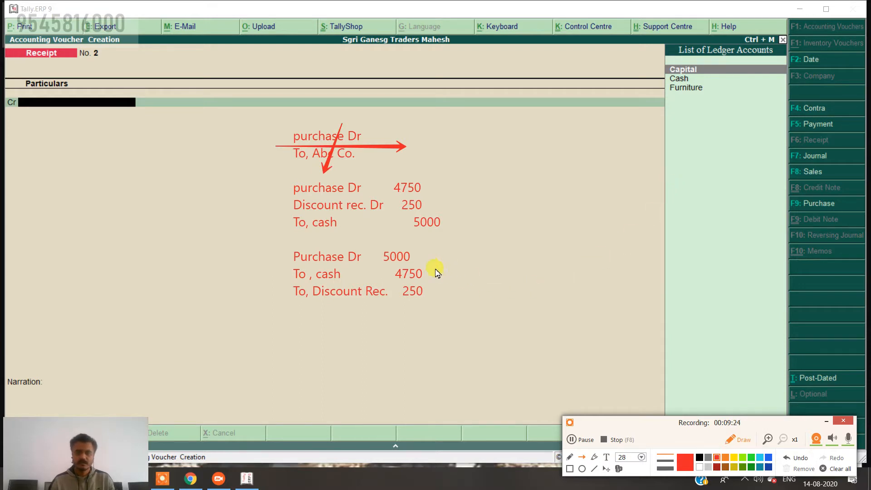
left_click_drag(449, 282, 534, 233)
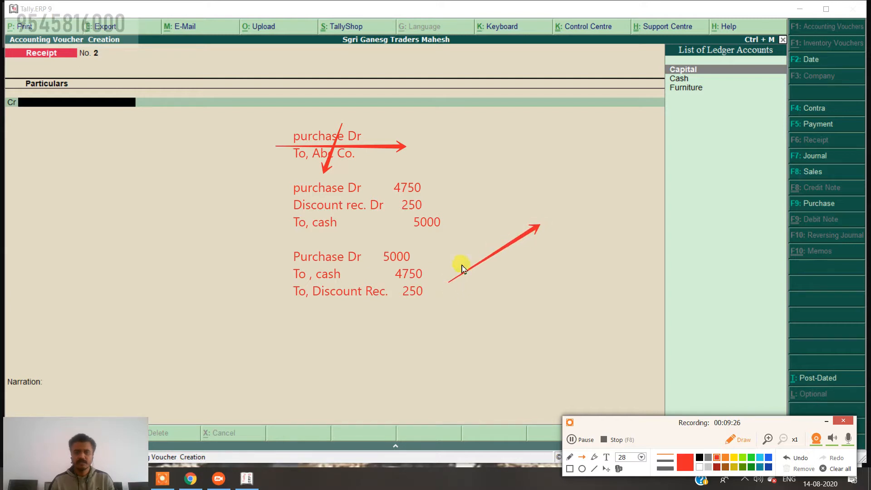
left_click_drag(449, 261, 454, 287)
Circle the 5000 and the Dr/cash labels, and add arrows from Discount and 4750.
left_click(582, 469)
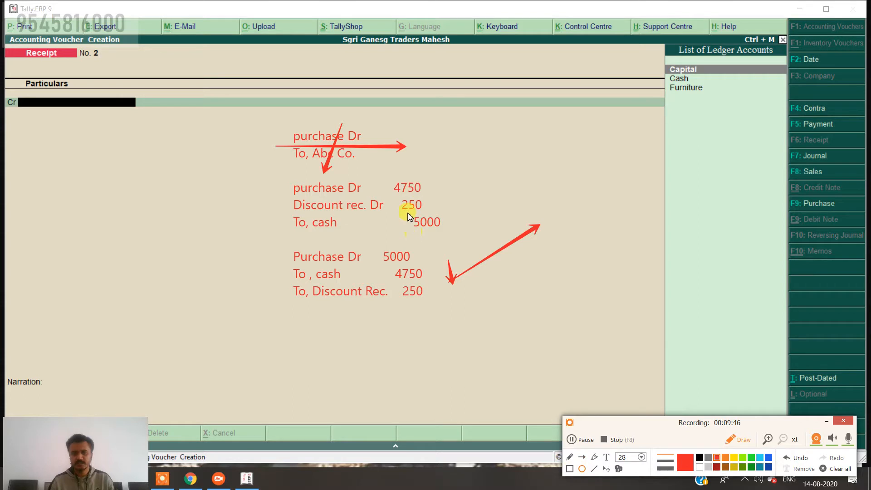
left_click_drag(408, 213, 455, 238)
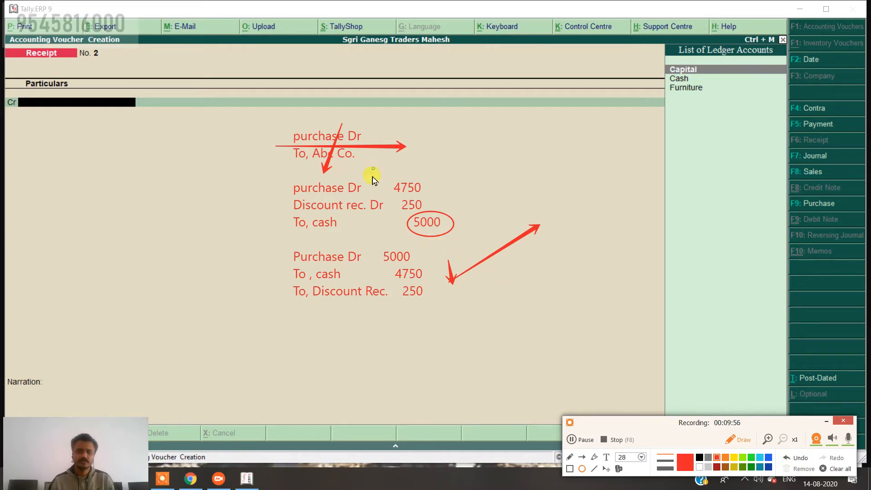
left_click_drag(370, 170, 337, 242)
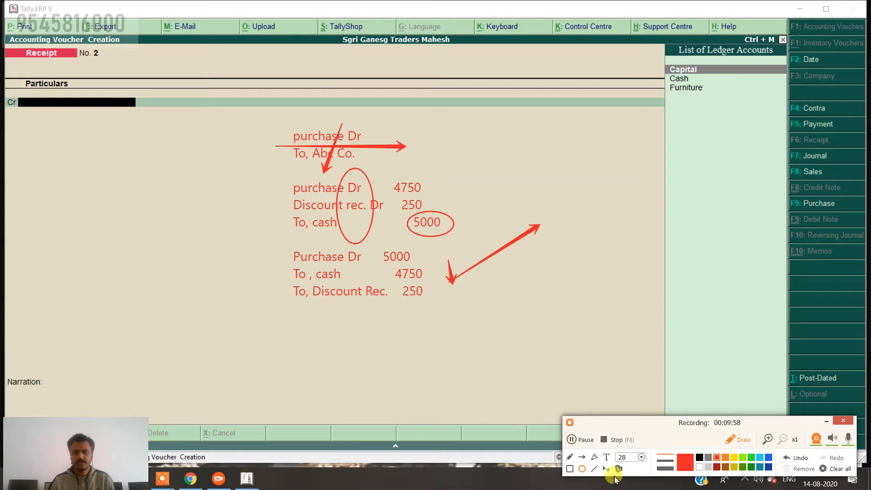
left_click(582, 457)
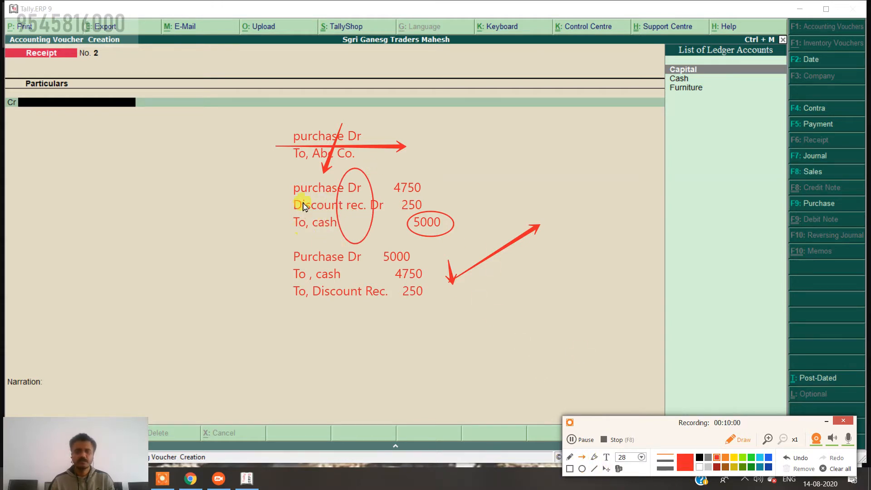
left_click_drag(303, 199, 429, 237)
left_click_drag(412, 179, 336, 238)
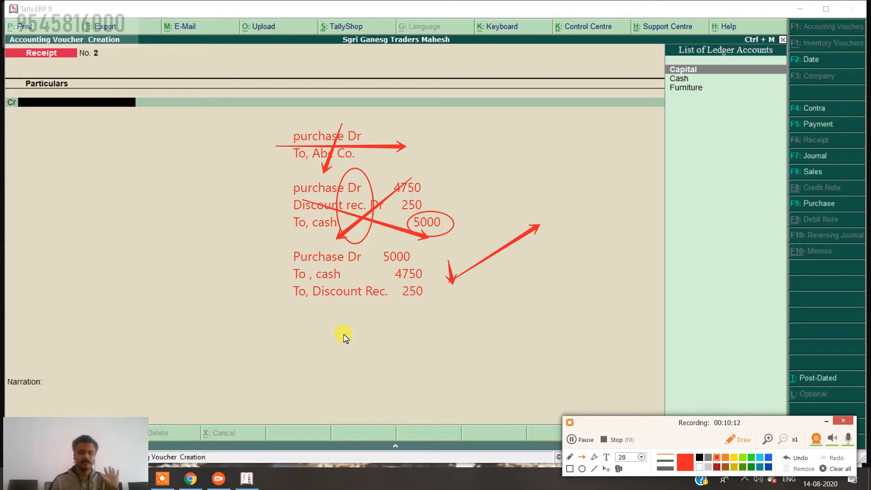
left_click(608, 458)
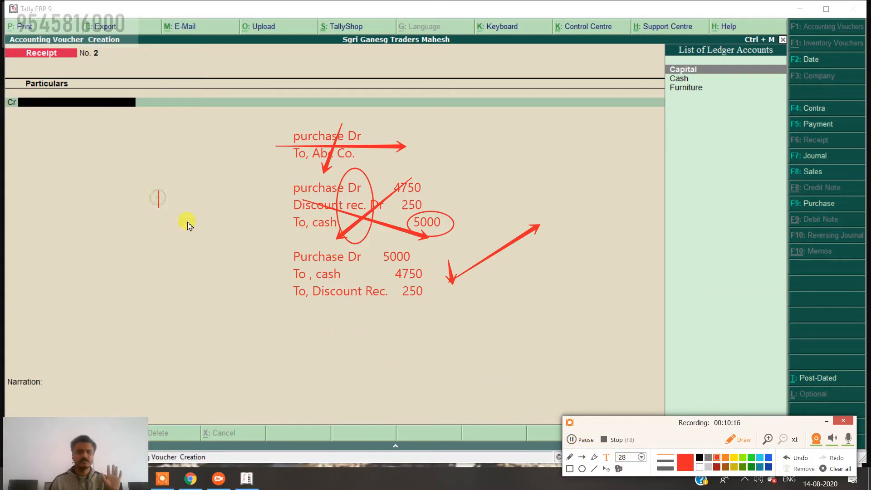
type("F9")
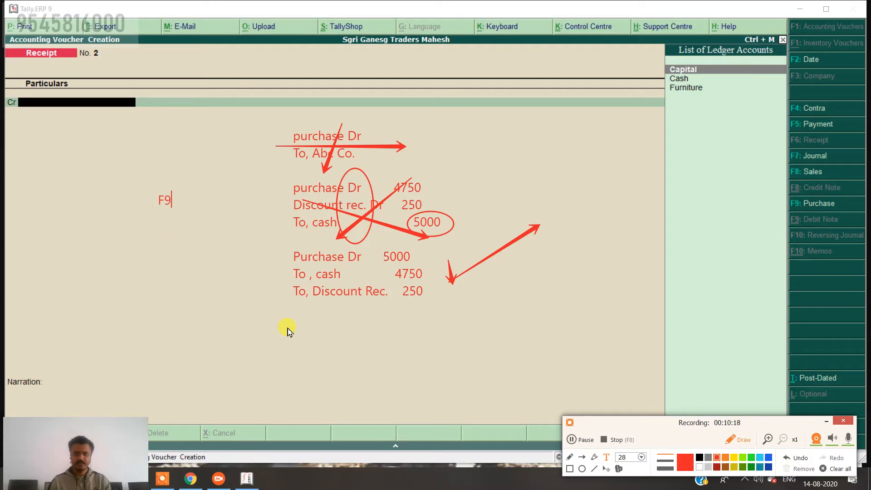
key("Return")
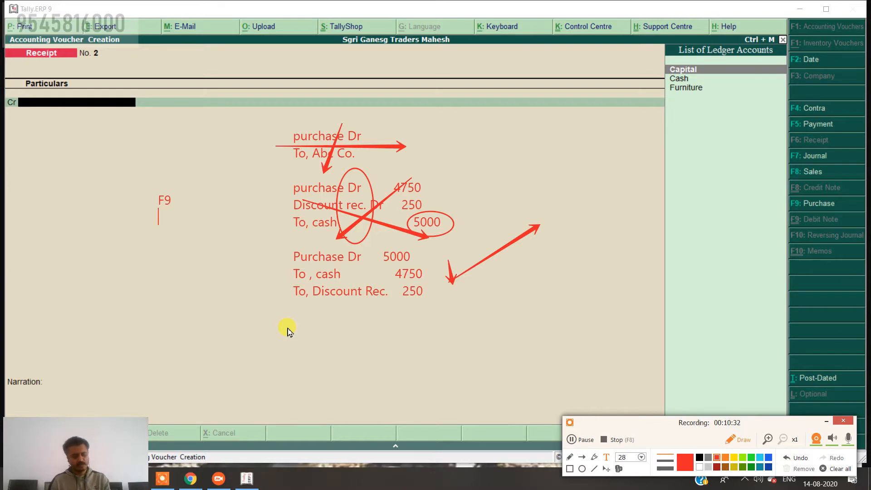
type("F8")
key("Return")
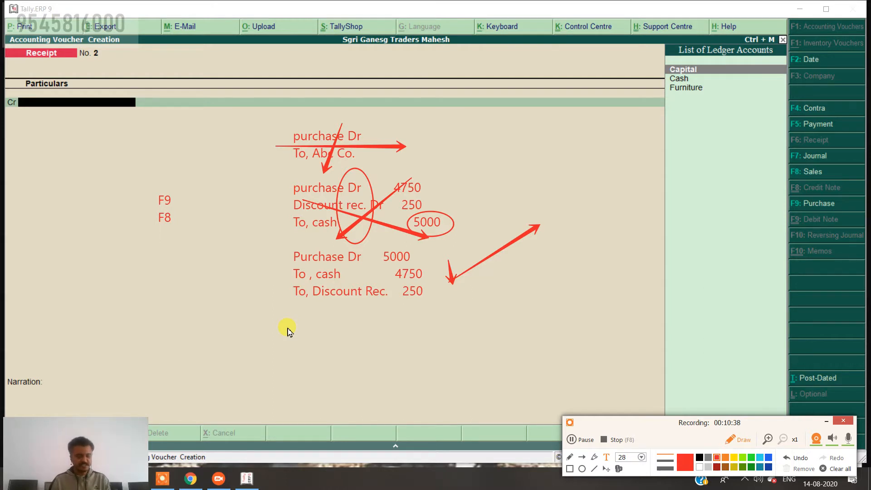
type("Ctr")
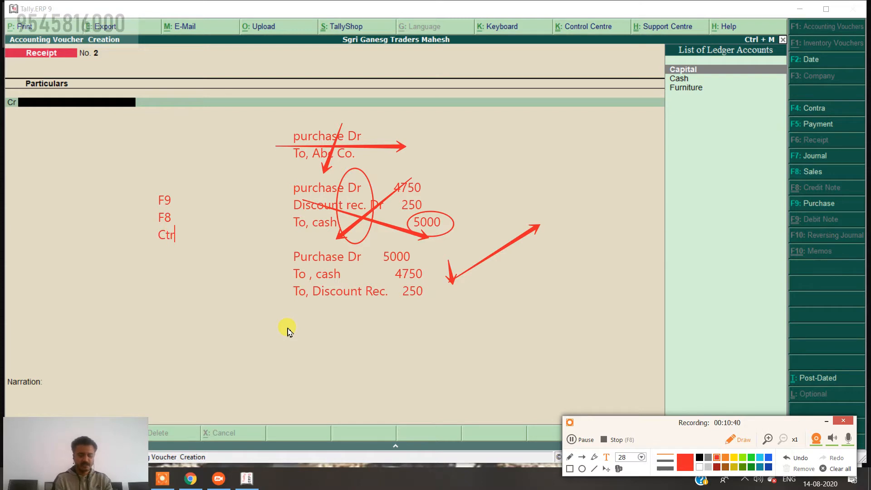
type("l+")
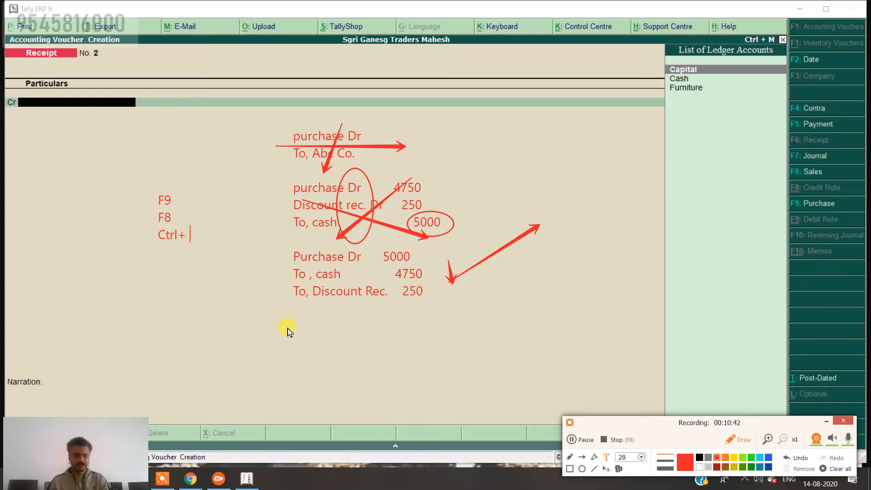
type(" F8")
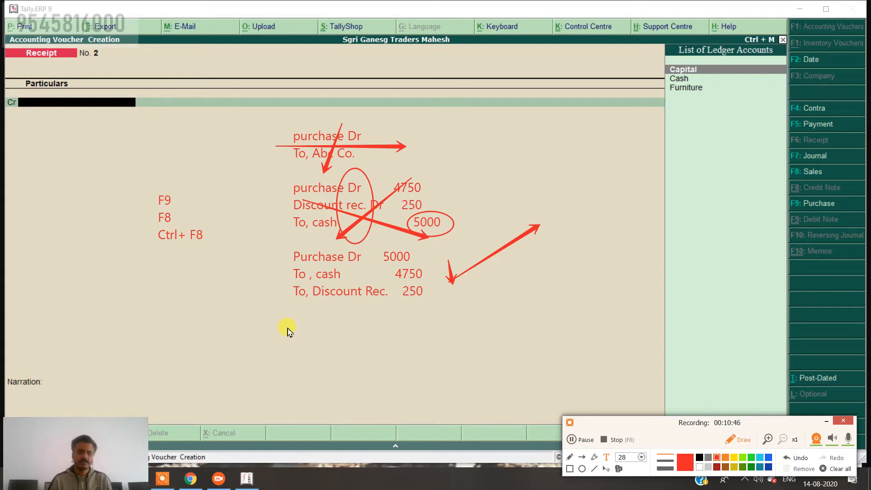
key("Return")
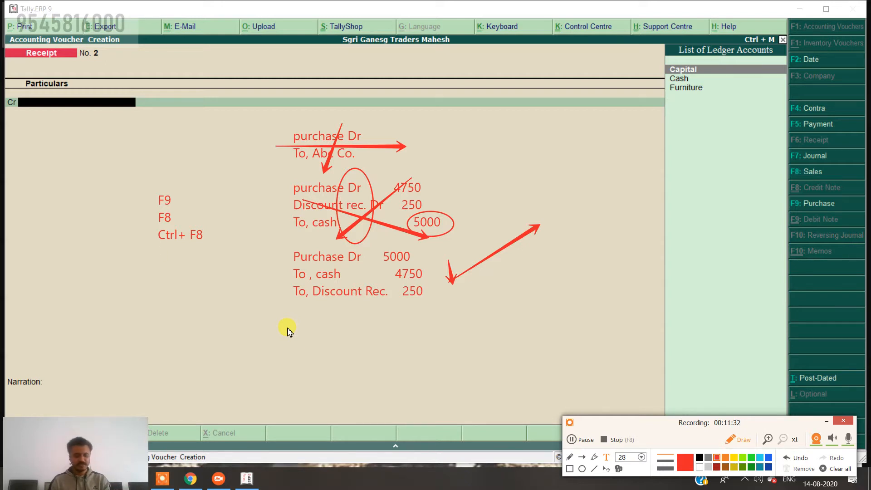
type("Ctrl+")
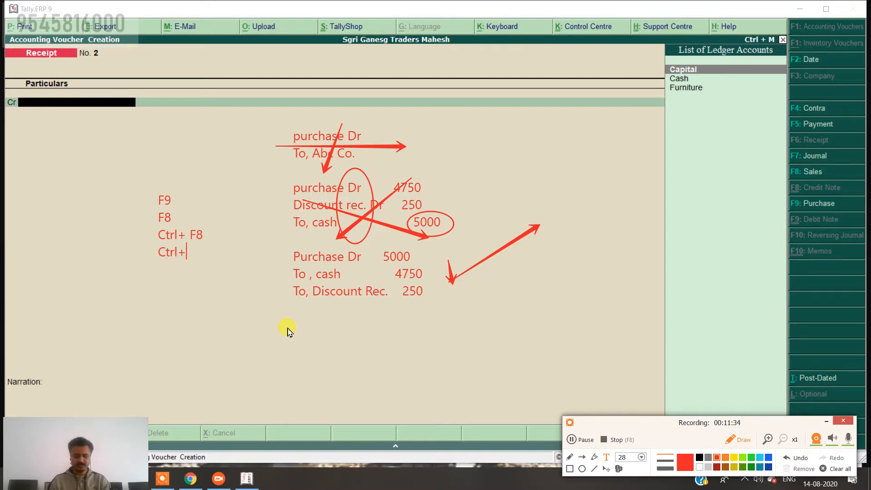
type(" F9")
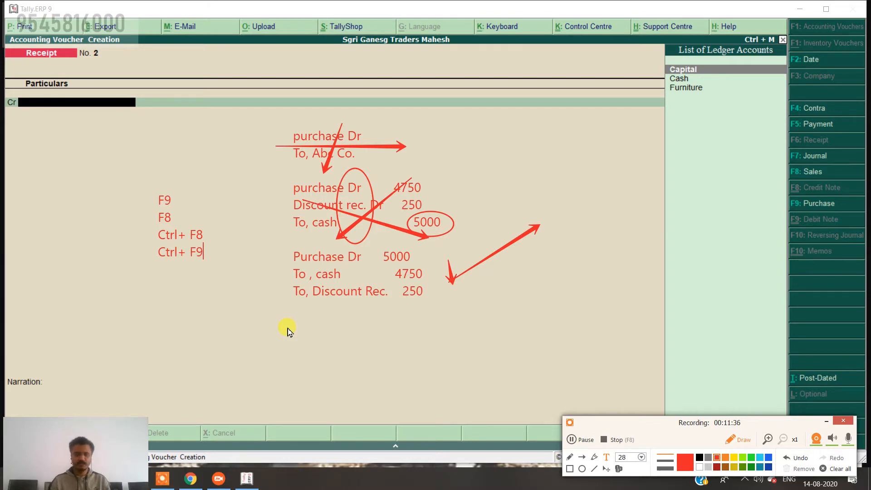
key("Return")
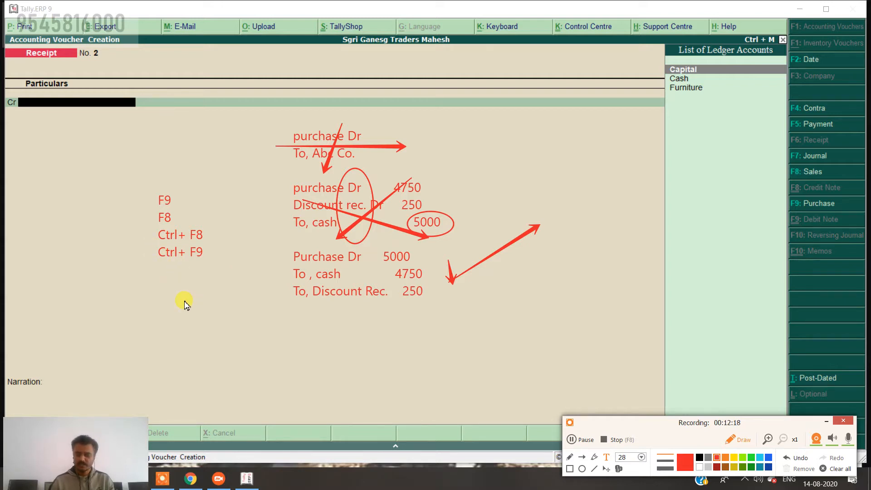
type("F4")
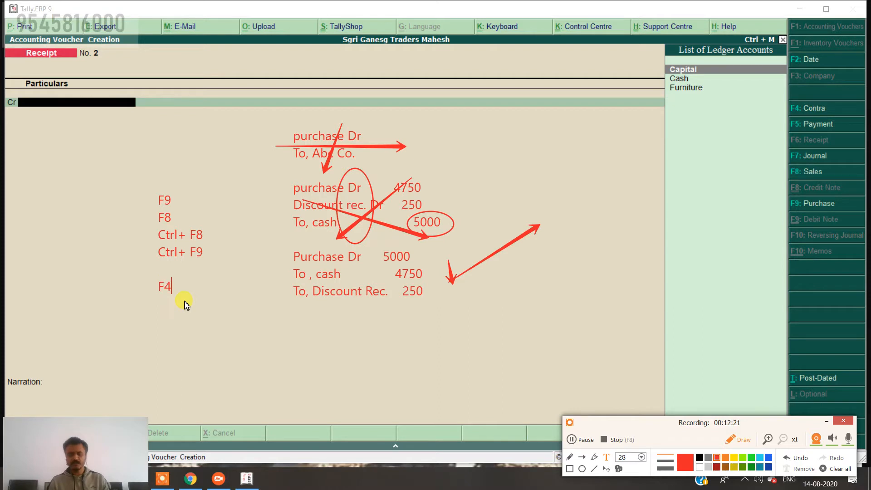
key("Return")
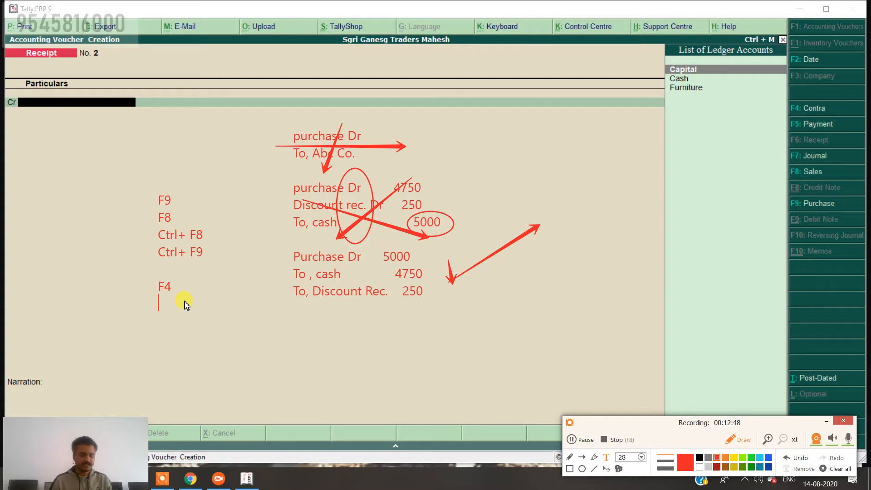
type("F5")
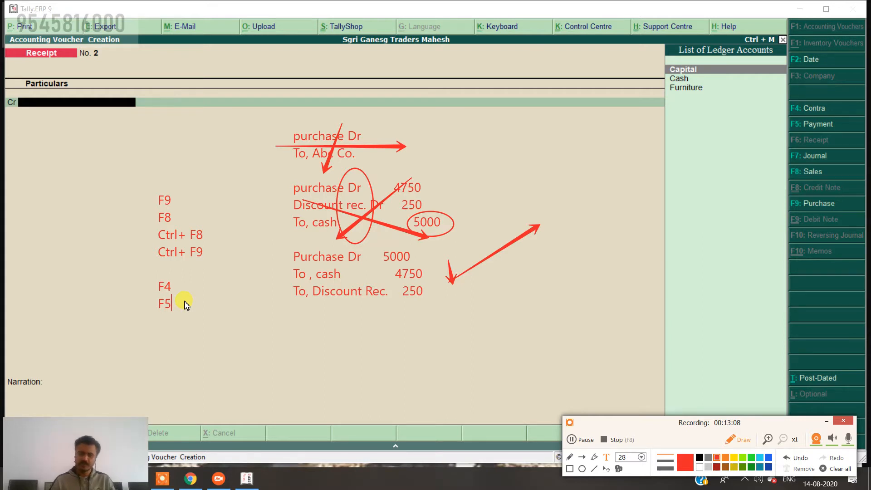
key("Return")
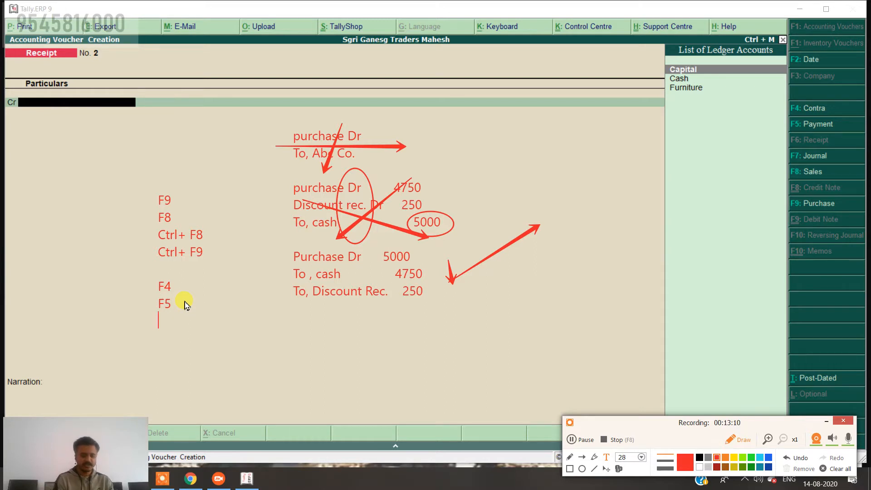
type("F6")
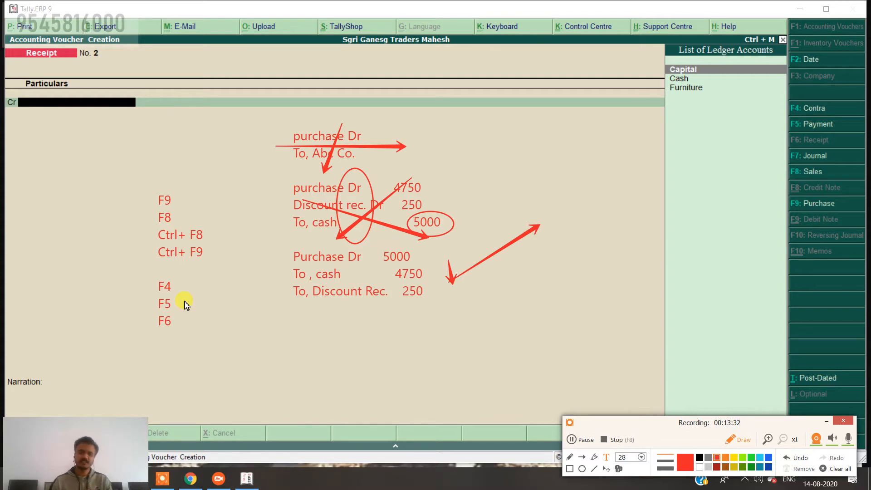
key("Return")
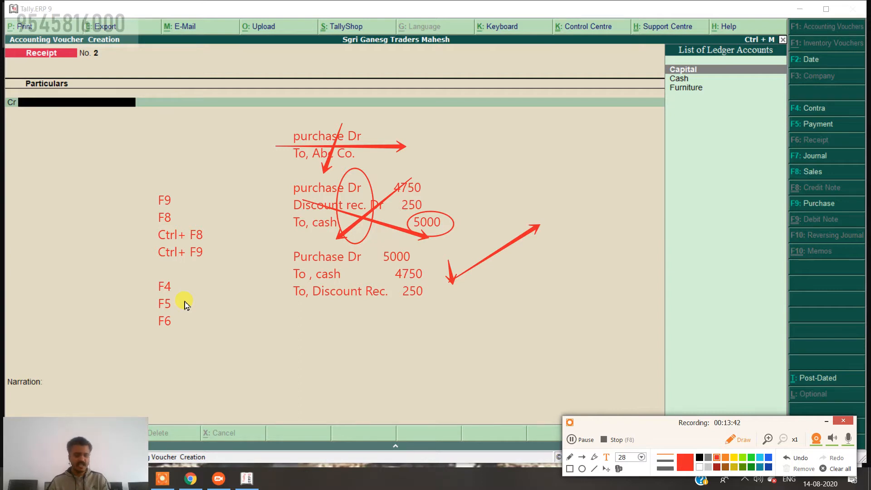
type("F7")
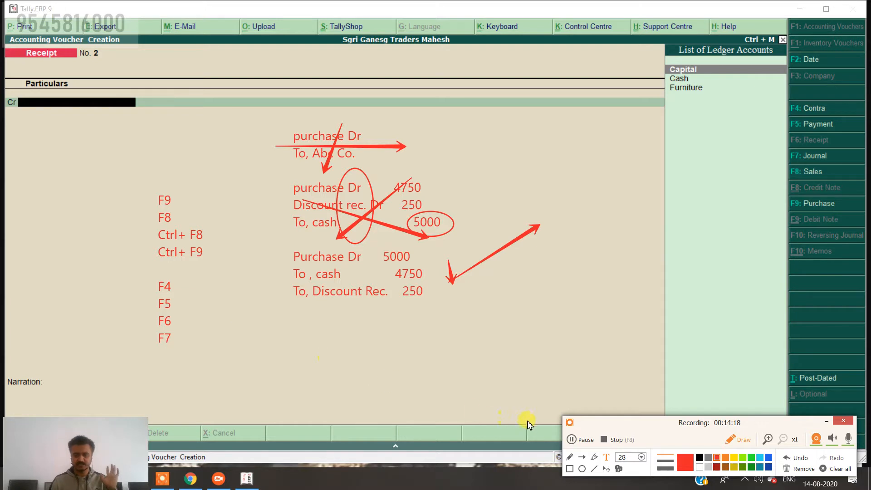
Clear the on-screen notes and open a blank Purchase voucher No. 1 dated 1-Apr-2018.
left_click(834, 469)
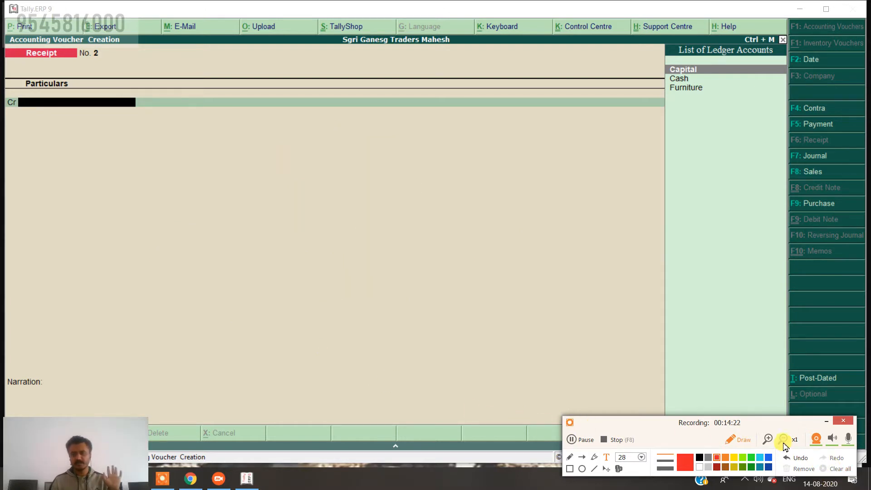
left_click(736, 440)
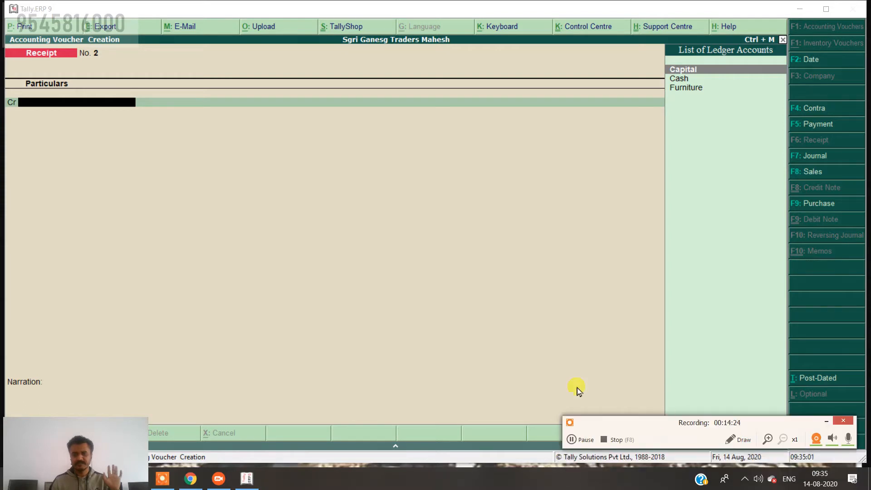
left_click(402, 273)
left_click_drag(657, 421, 651, 478)
left_click(359, 166)
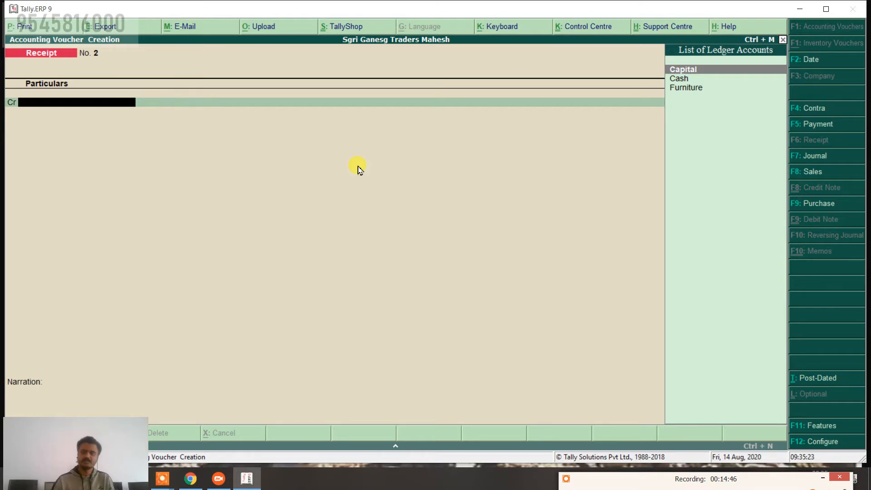
left_click(810, 204)
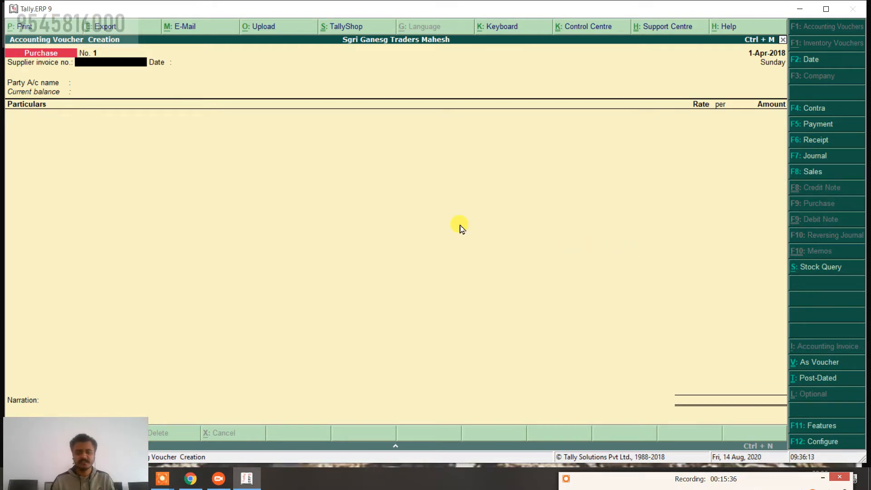
left_click(623, 483)
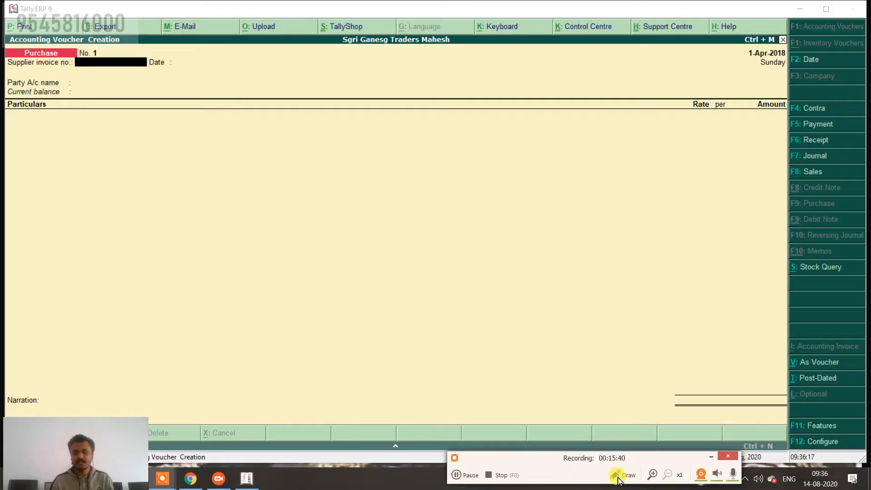
Circle 'V: As Voucher' with the recorder pen, clear it, and keep Cash as party account.
left_click(619, 479)
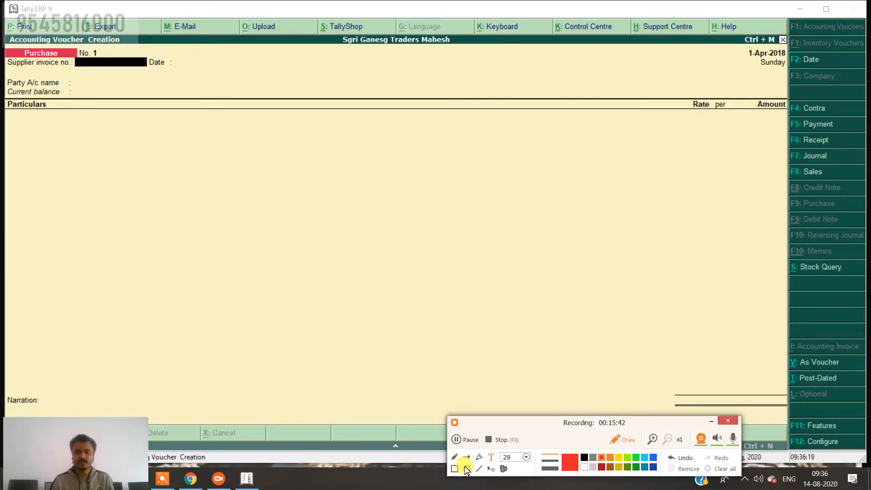
left_click(467, 469)
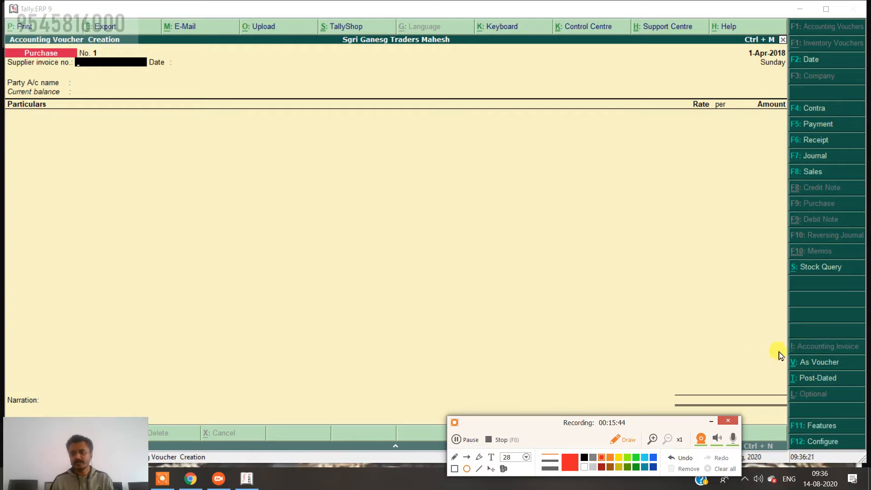
mouse_move(784, 339)
left_mouse_down()
mouse_move(837, 383)
mouse_move(851, 383)
left_mouse_up()
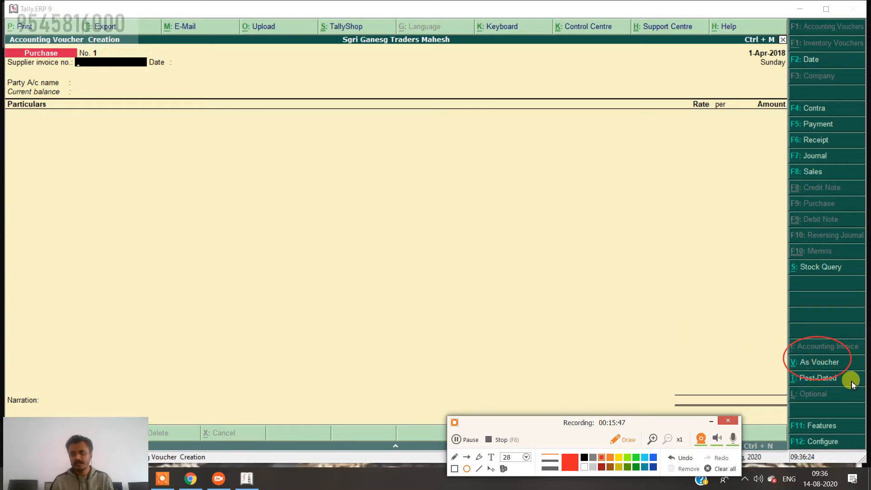
left_click(687, 462)
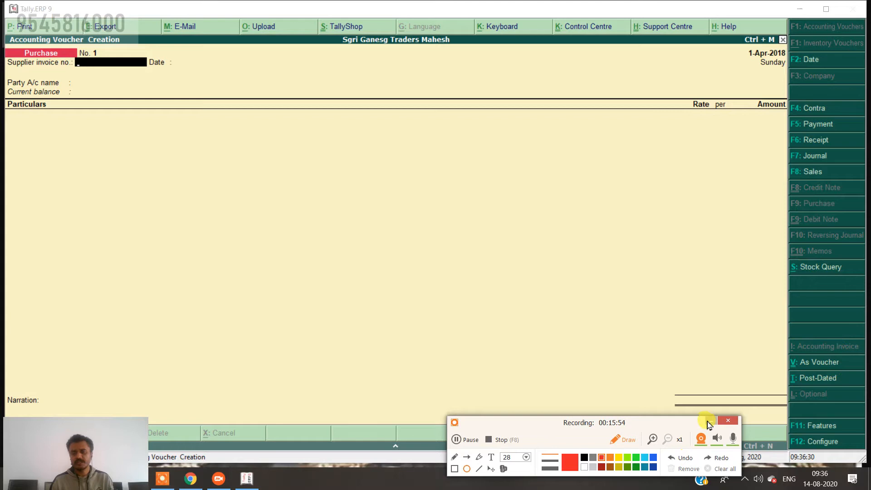
left_click(624, 439)
left_click(592, 322)
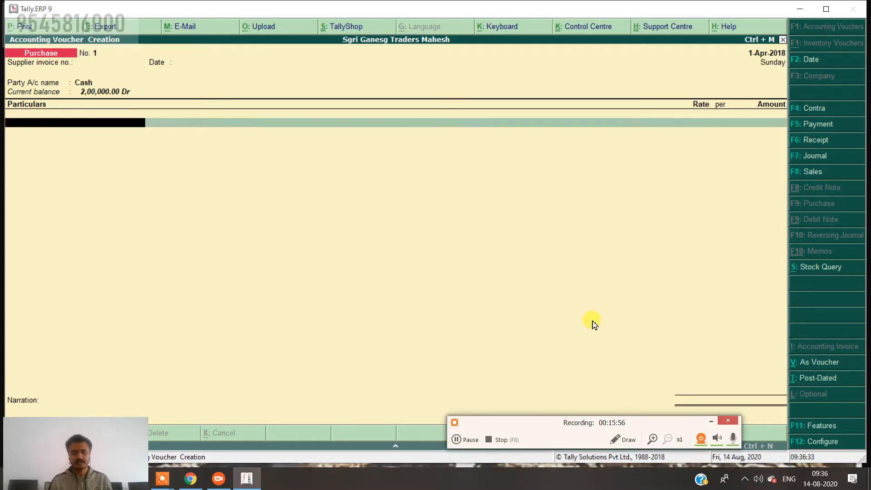
Switch the purchase entry to As Voucher mode with Ctrl+V and bring up Change Voucher Date.
key("ctrl+v")
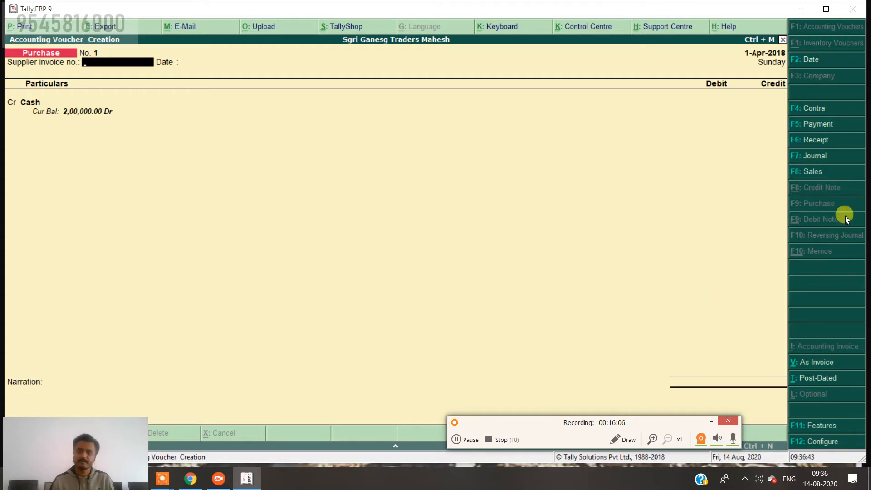
left_click(810, 62)
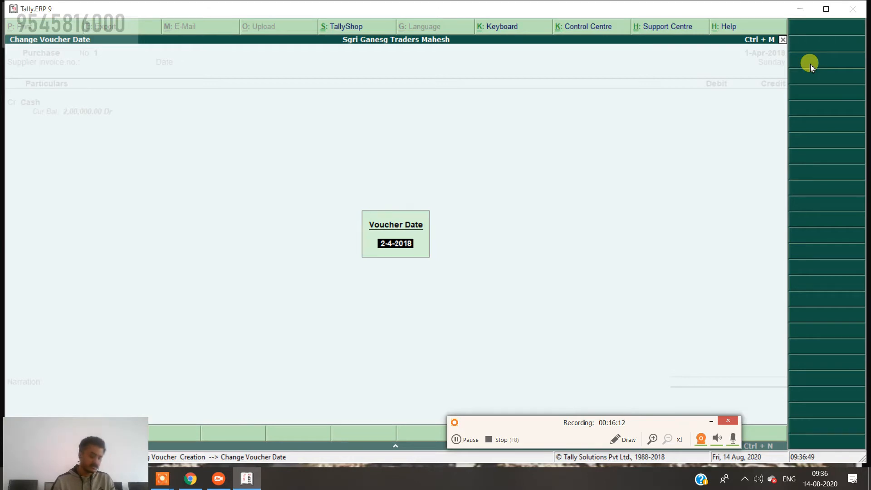
Date the purchase voucher 2-4-2018 and credit Cash with 4,750.00.
type("2-4")
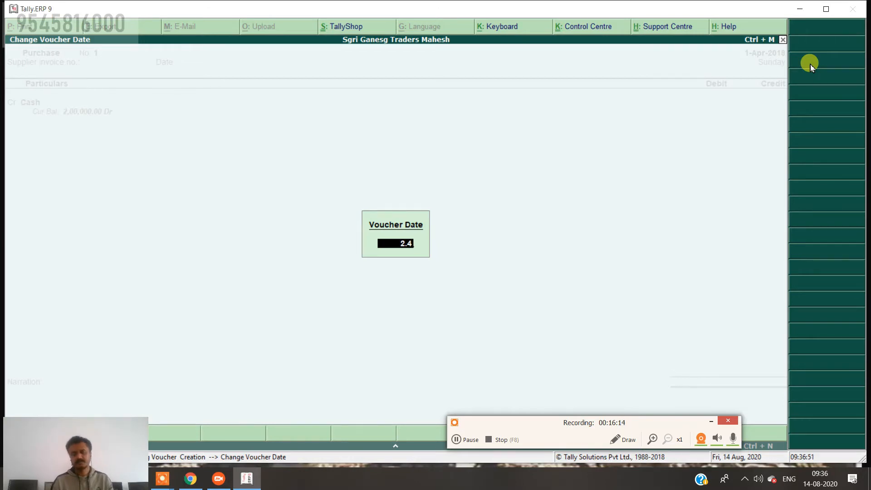
key("Return")
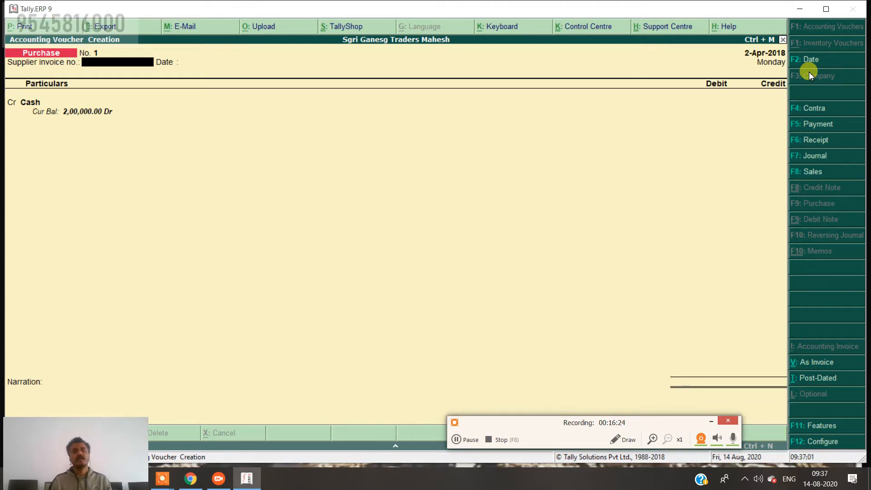
key("Return")
key("Return")
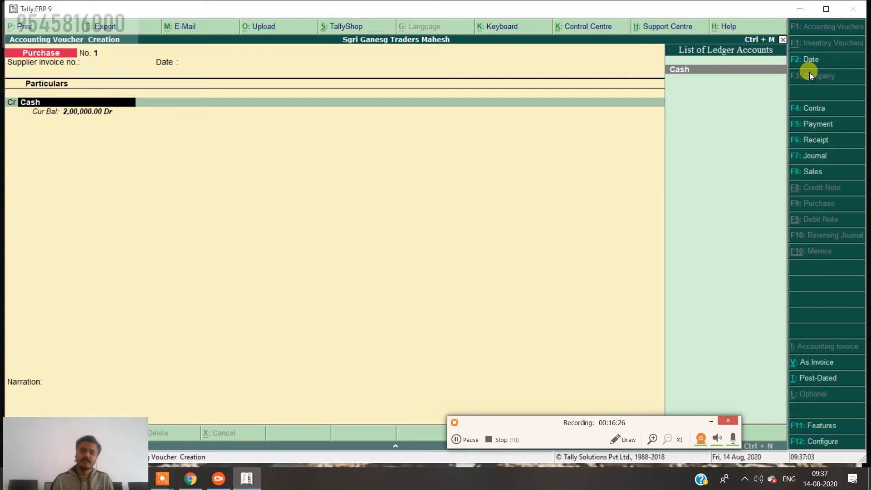
key("Return")
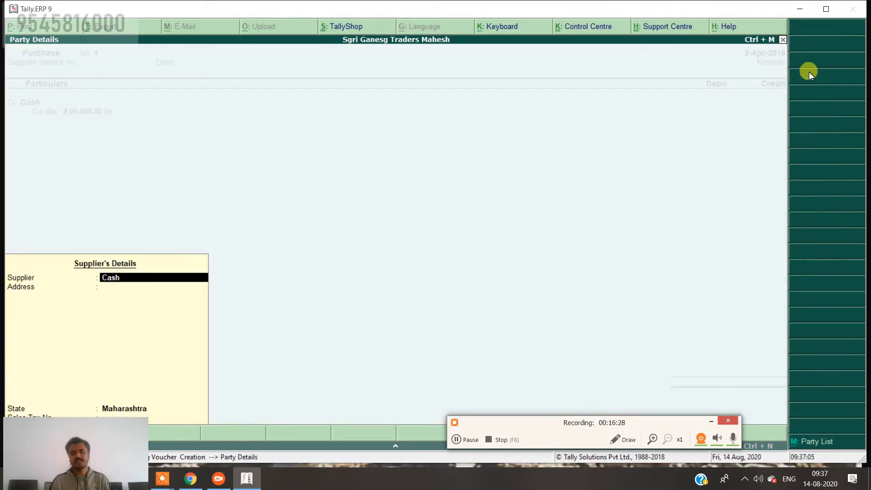
key("Return")
key("Return")
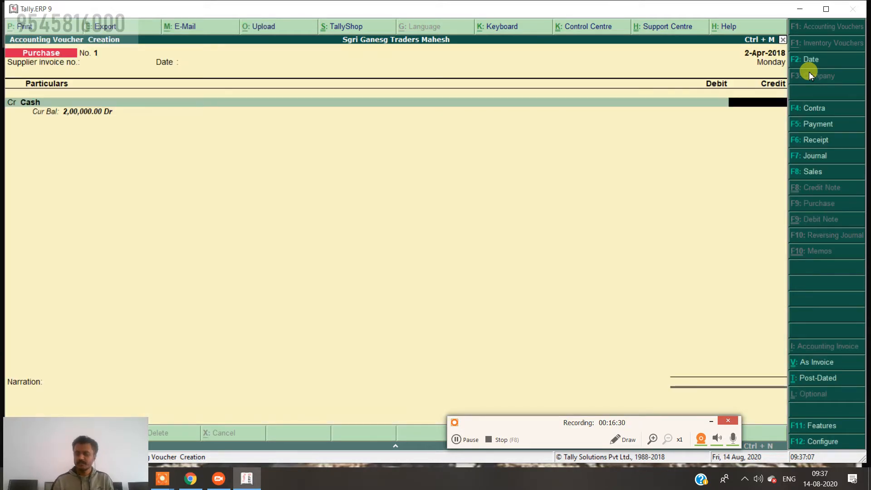
type("4750")
key("Return")
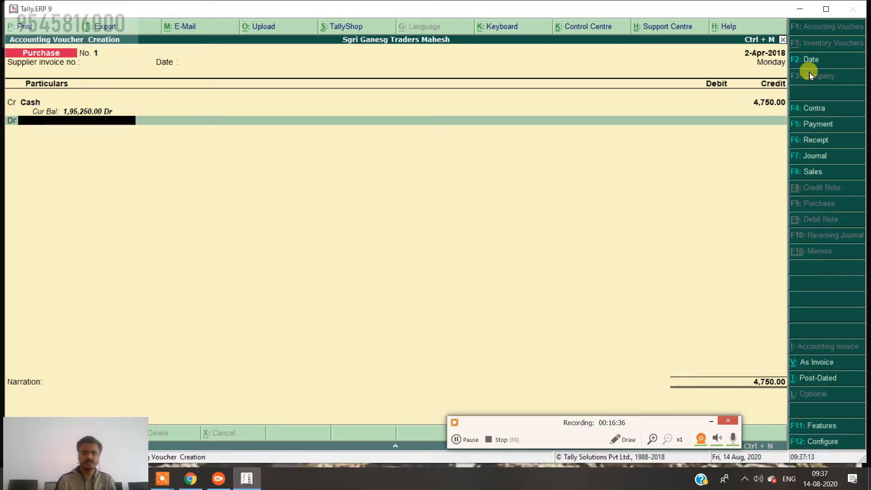
key("BackSpace")
key("Return")
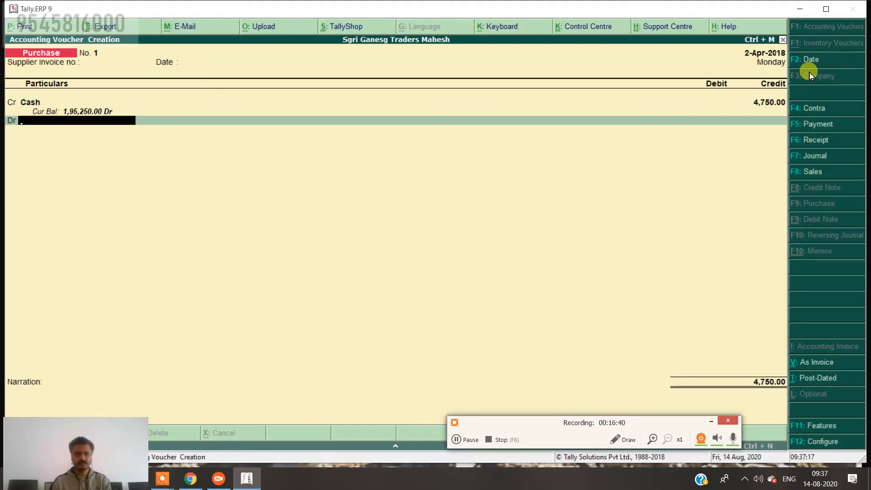
key("alt+c")
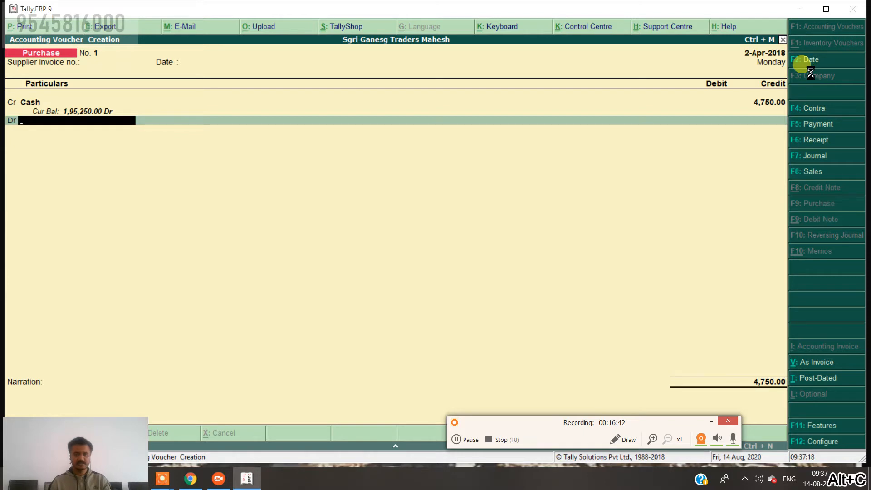
Create a 'Purchase' ledger under Purchase Accounts, correcting the group from Sales Accounts, and save it.
type("Purchase")
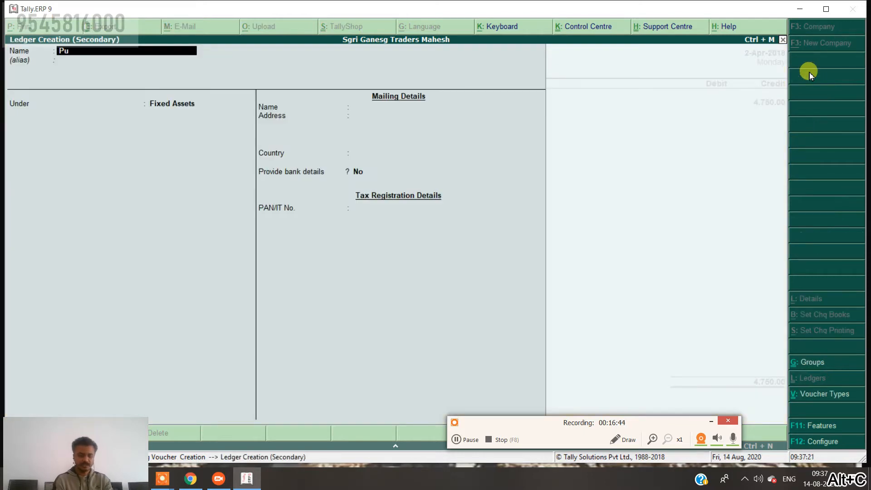
key("Return")
key("Return")
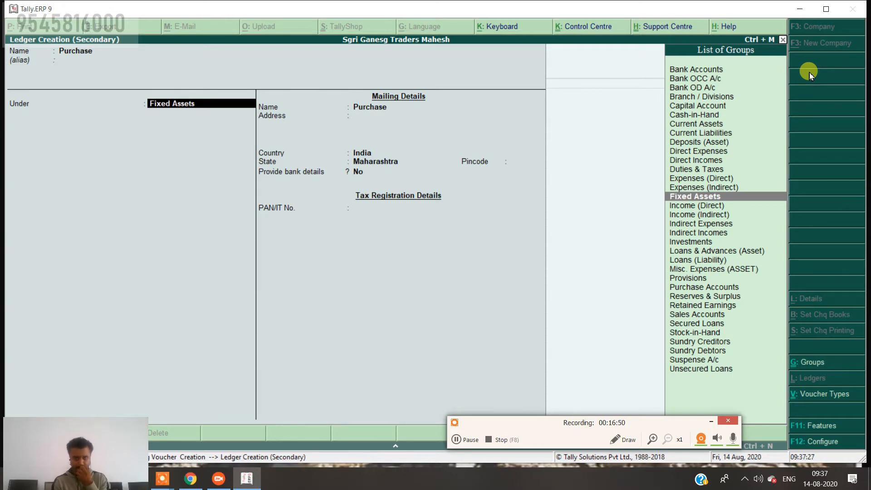
type("Sales")
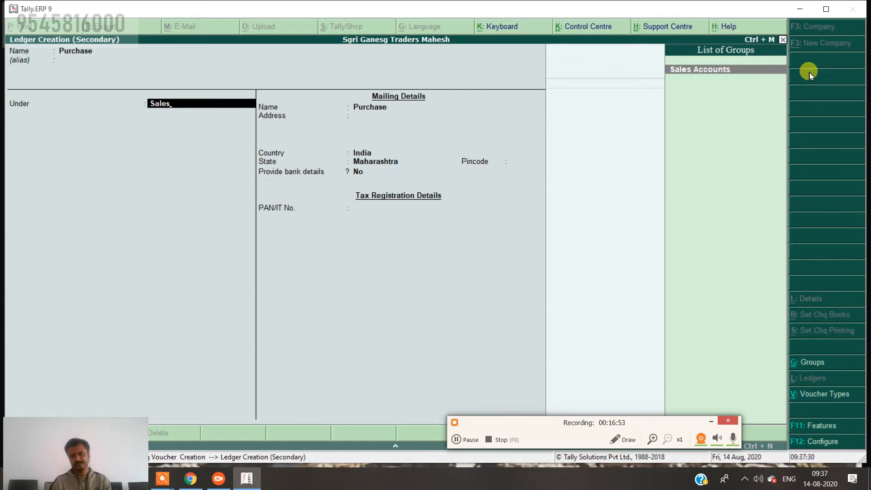
key("Return")
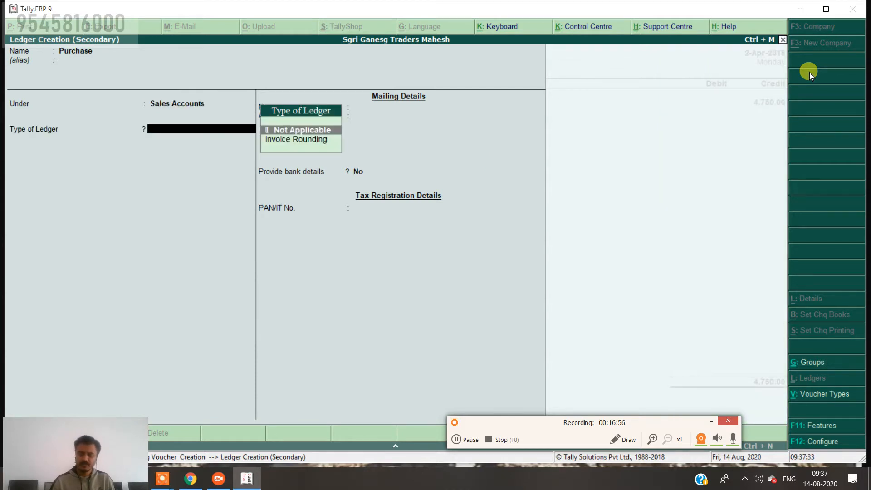
key("BackSpace")
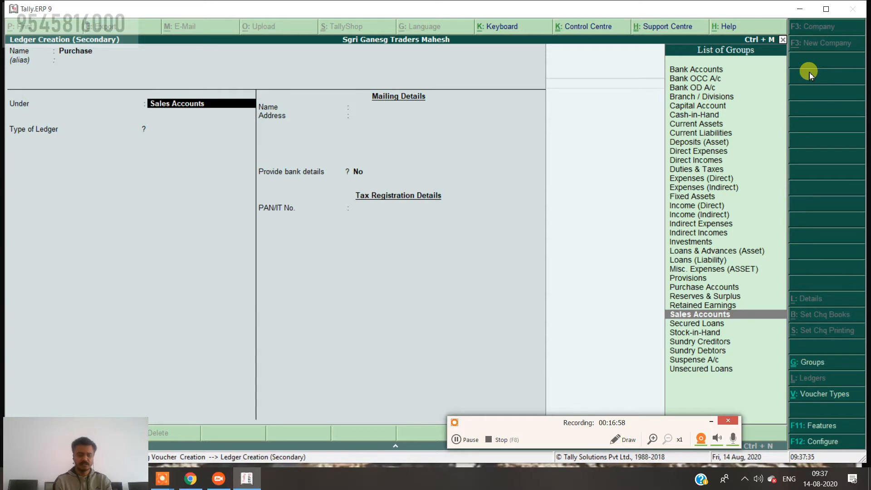
type("Pur")
key("Return")
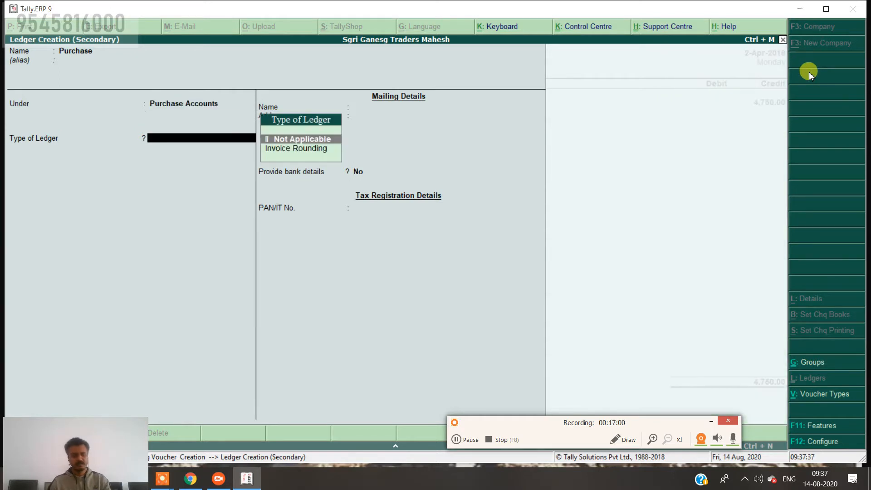
key("ctrl+a")
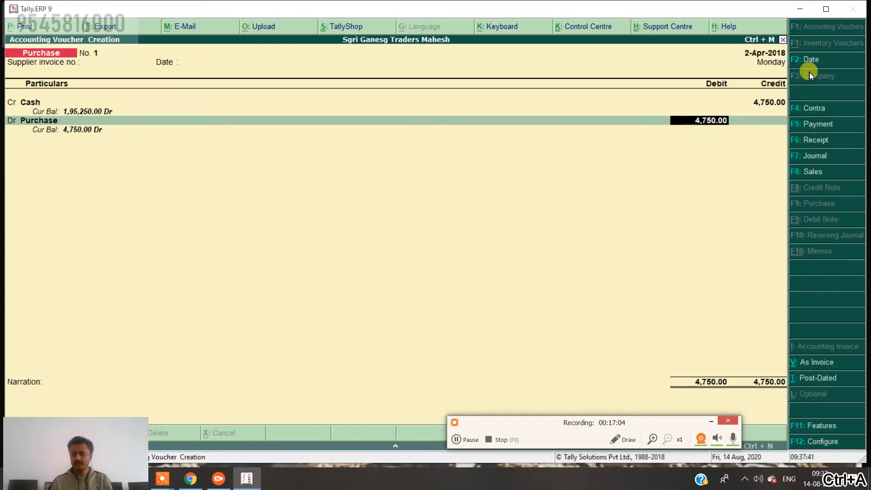
Raise the Purchase debit to 5,000.00 and make the next line a credit.
type("5000")
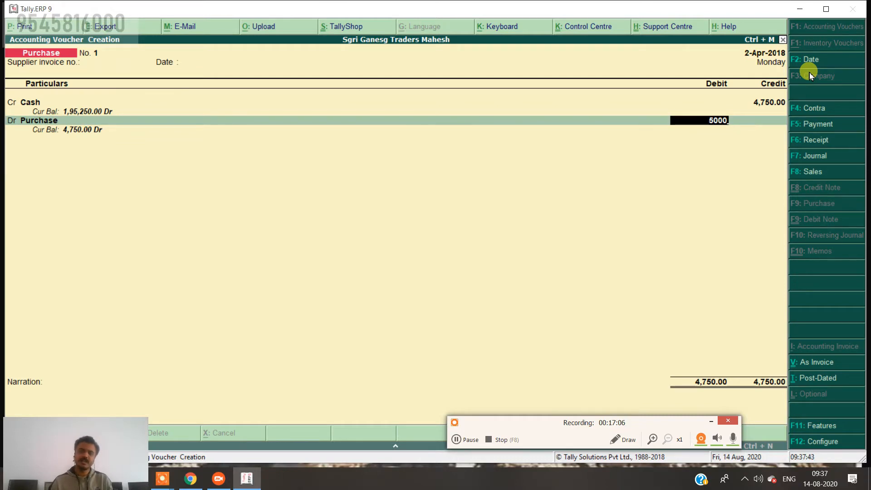
key("Return")
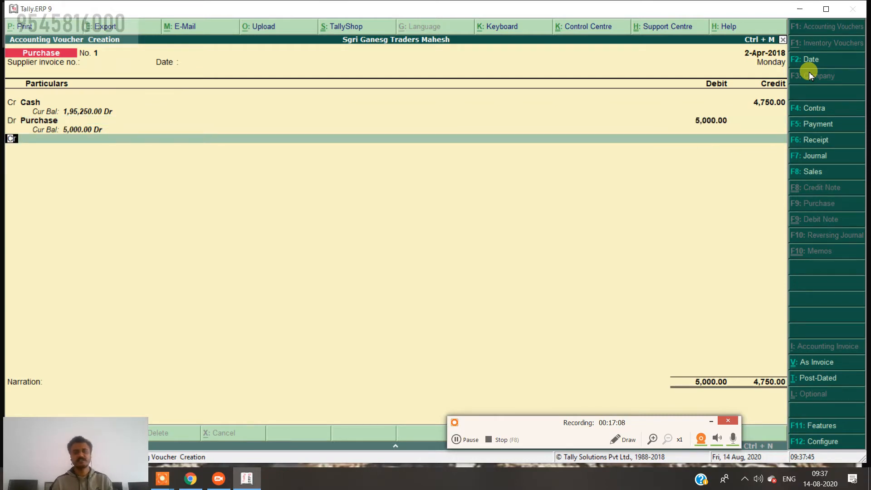
key("Return")
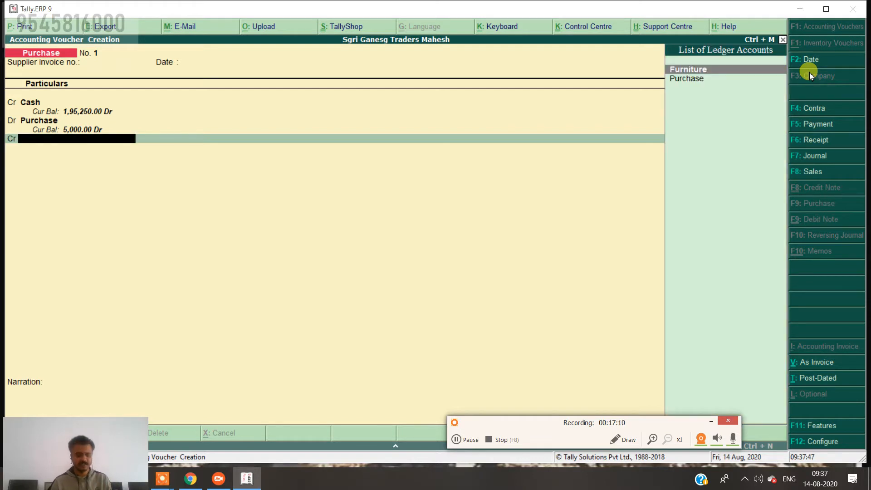
Create a 'Discount Received' ledger under Indirect Incomes, type Not Applicable.
key("alt+c")
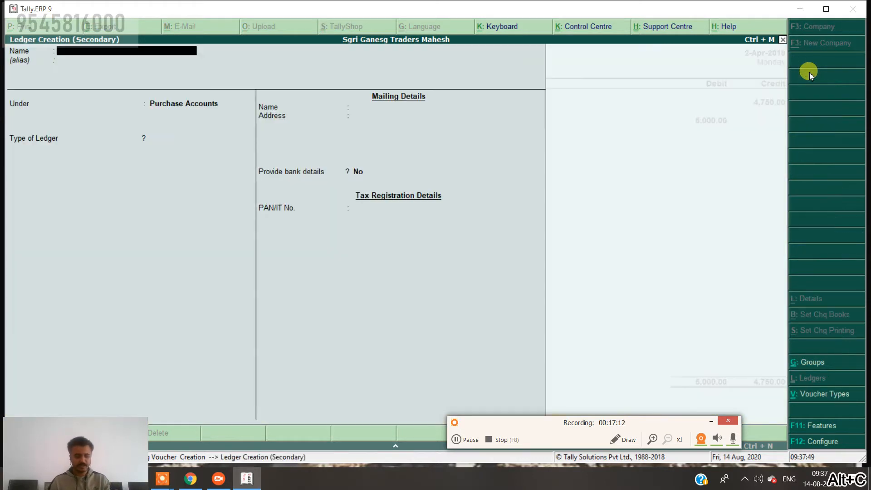
type("Disc")
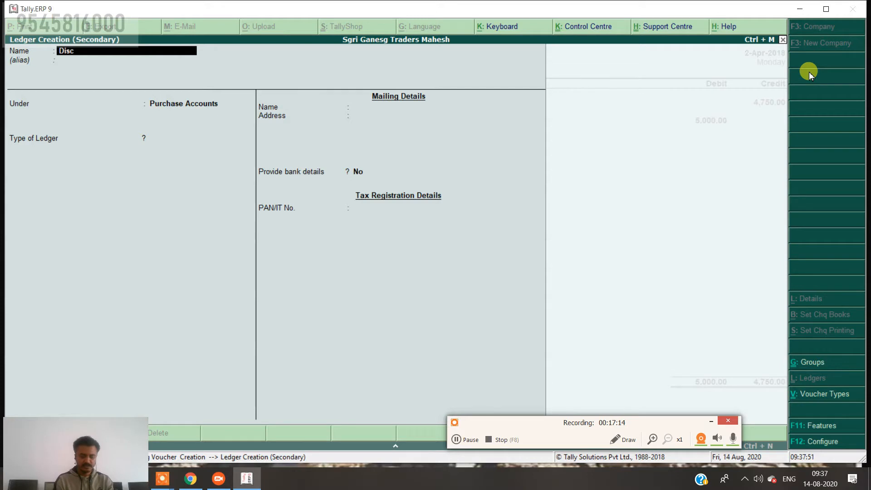
type("ount Rece")
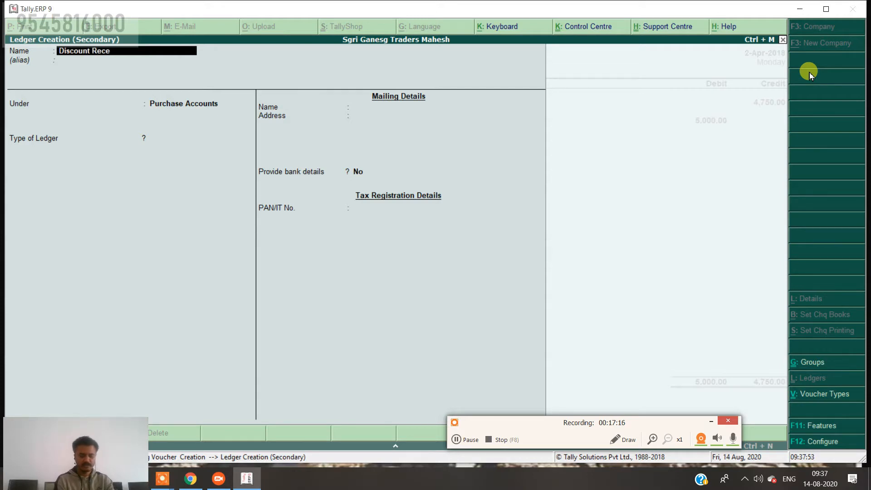
type("ived")
key("Return")
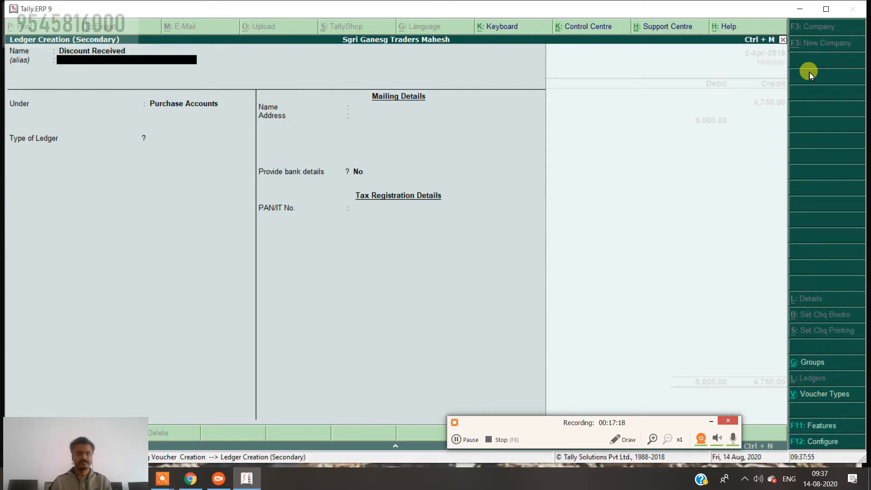
key("Return")
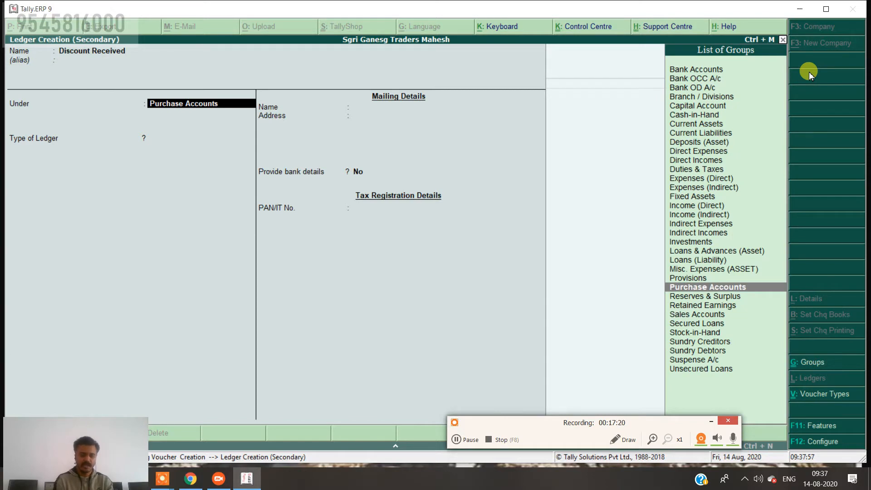
type("In")
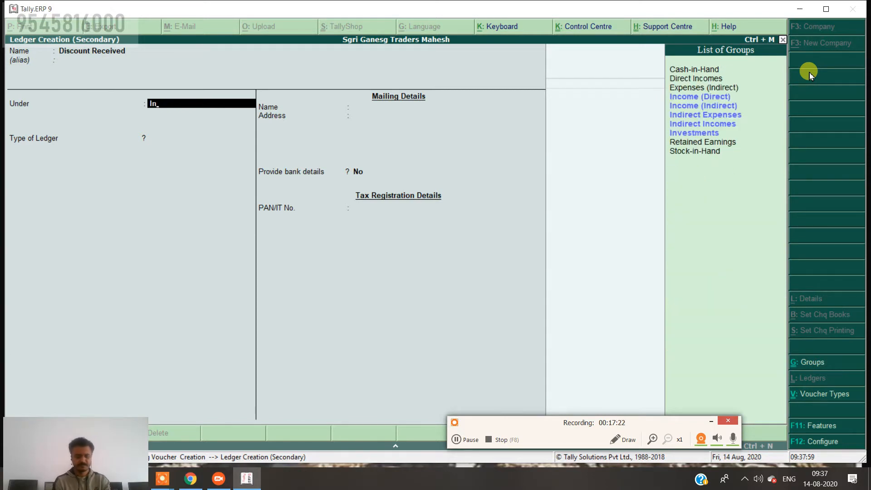
type("co")
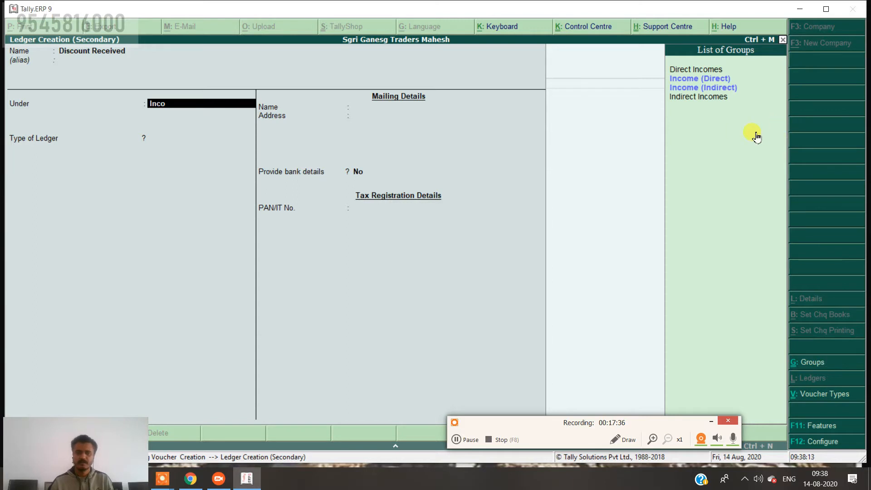
key("Down")
key("Down")
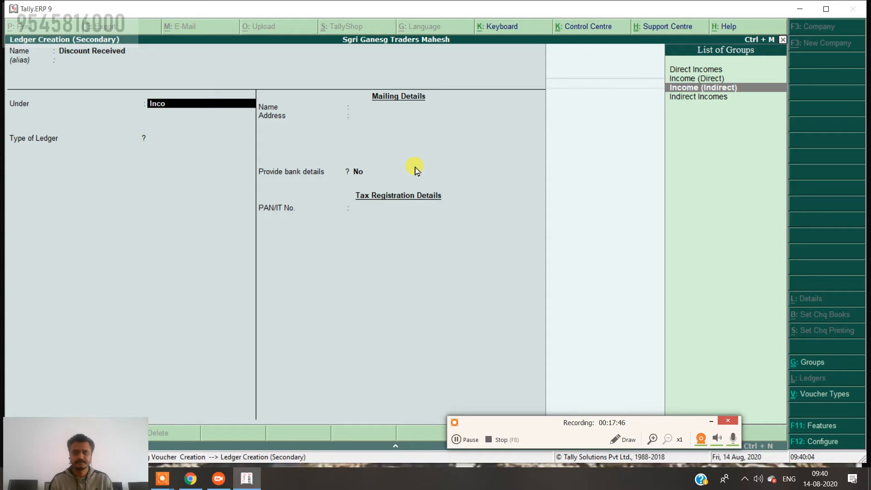
key("Return")
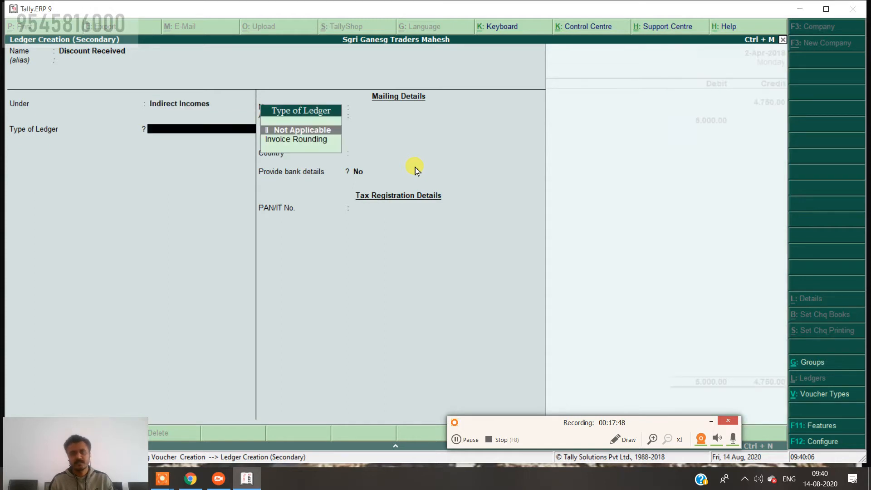
key("Return")
key("Return")
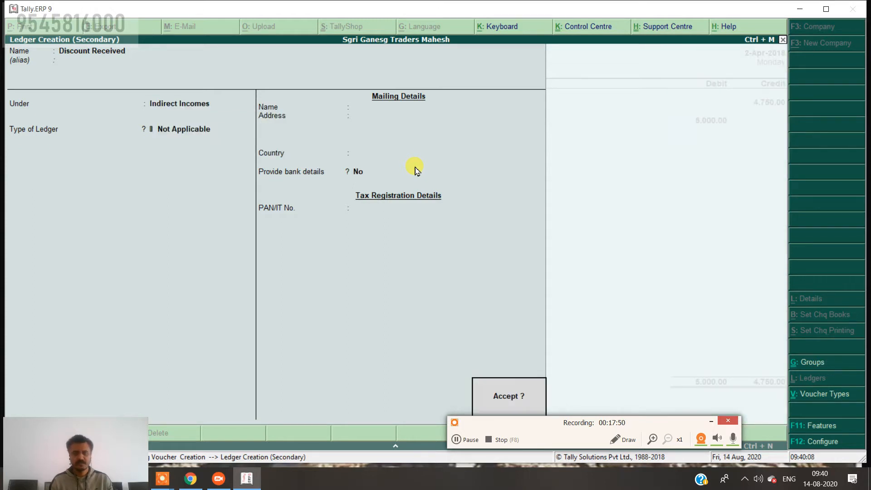
key("Return")
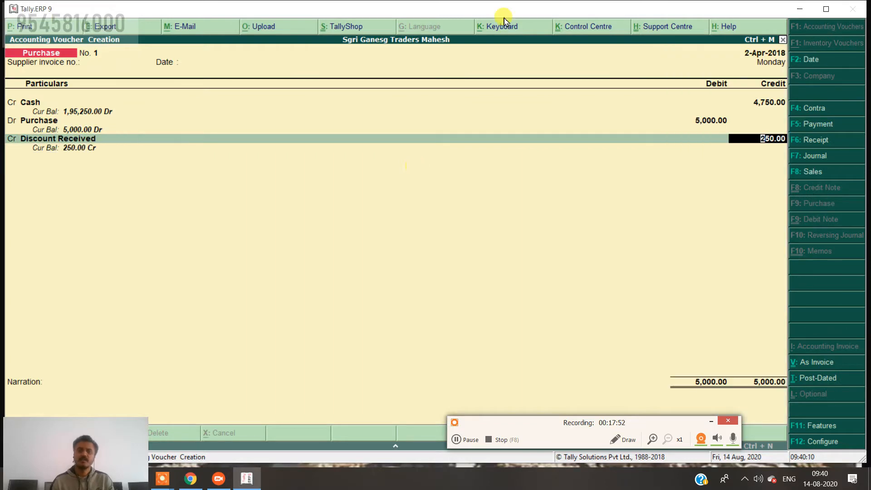
Accept the 250.00 Discount Received credit and enter narration 'being goods purchase with 5% cash discount'.
left_click_drag(552, 427, 565, 454)
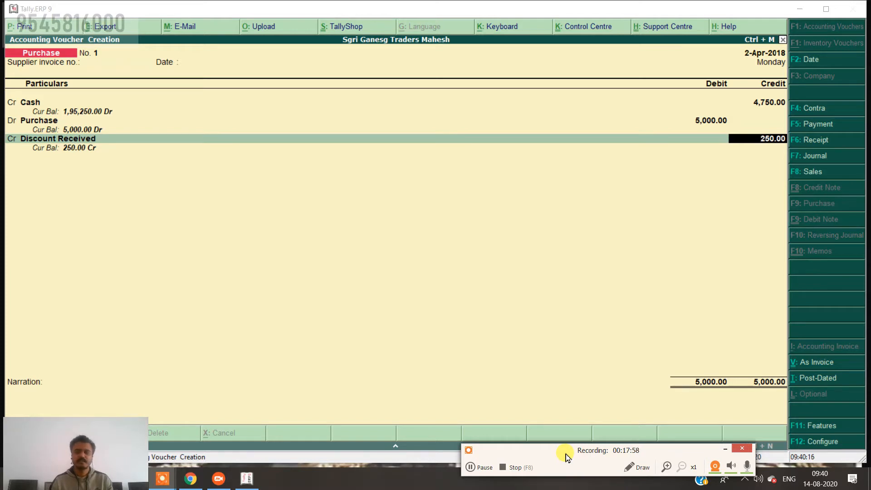
left_click(524, 300)
key("Return")
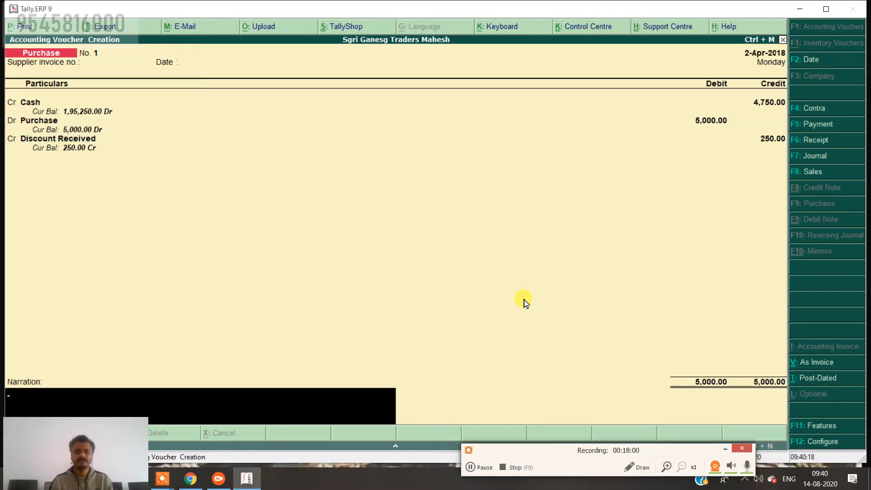
type("being")
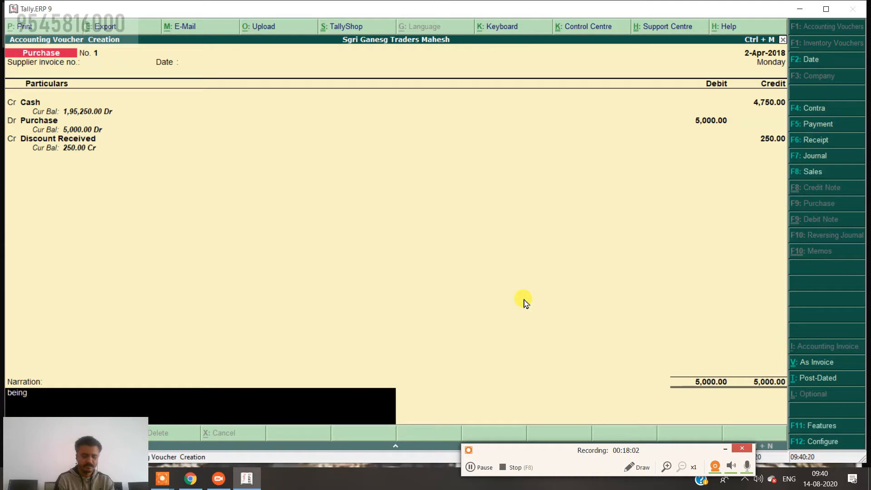
type(" goods")
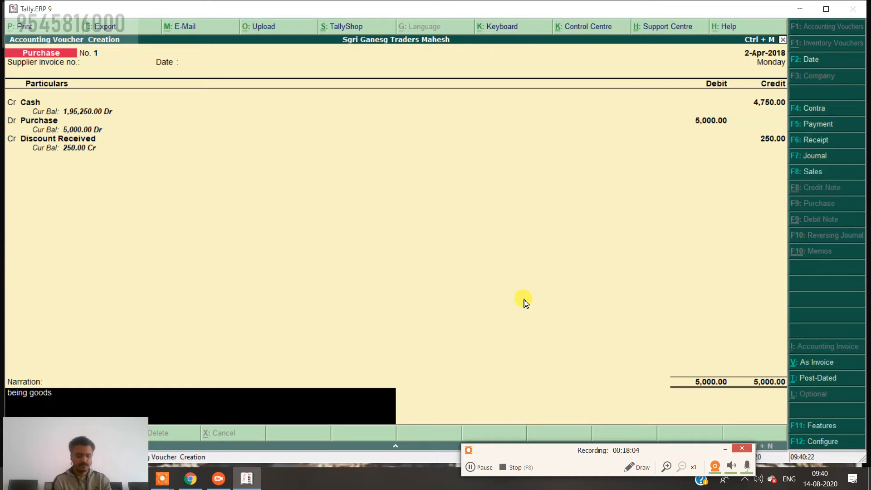
type(" purchas")
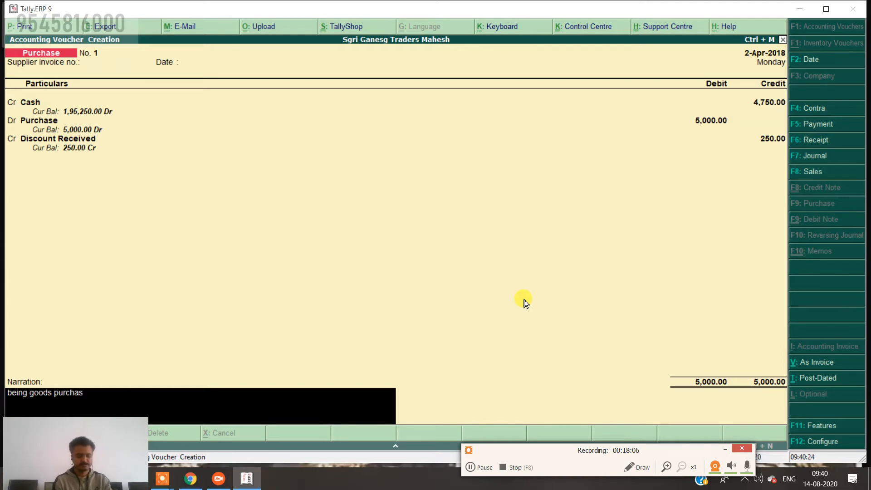
type("e")
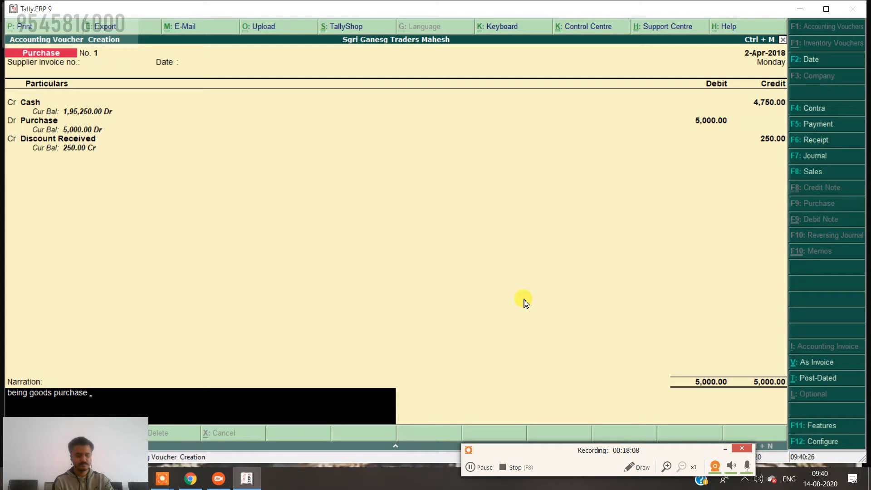
type(" wi")
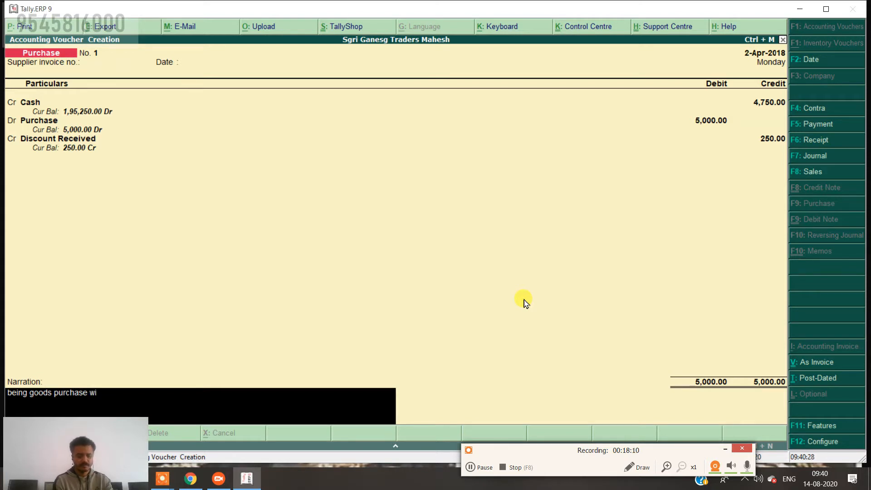
type("th 5")
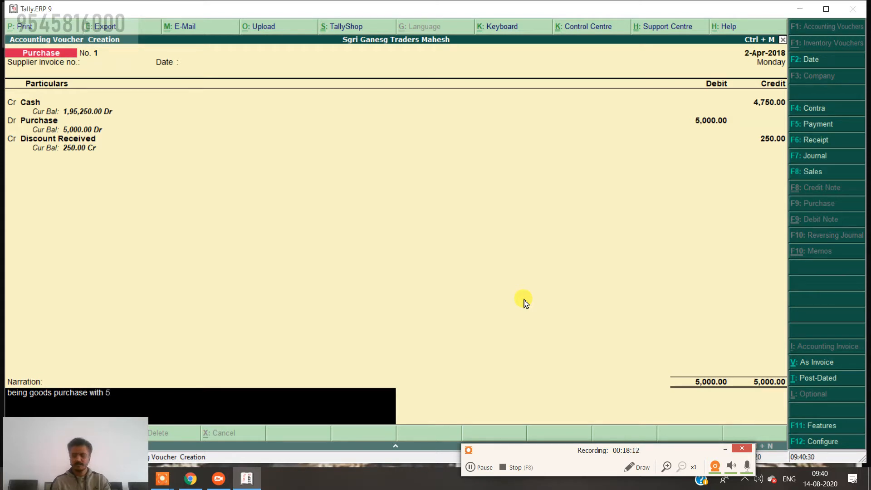
type("% ")
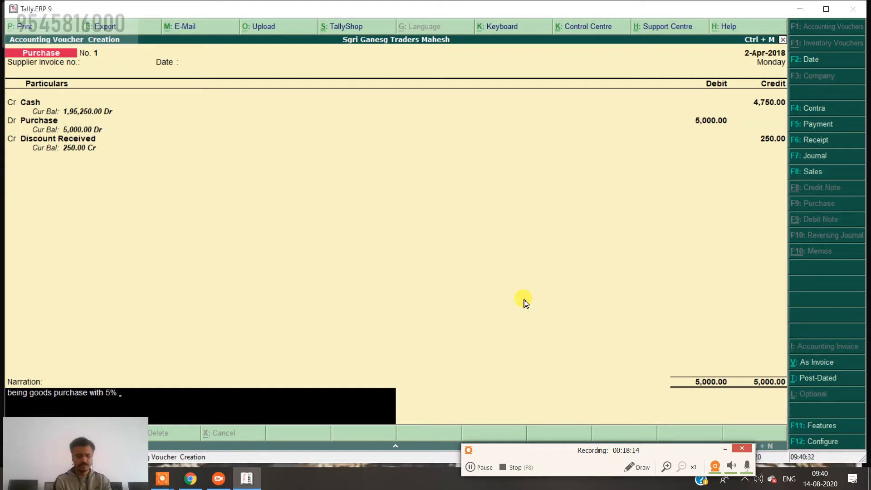
type("cash di")
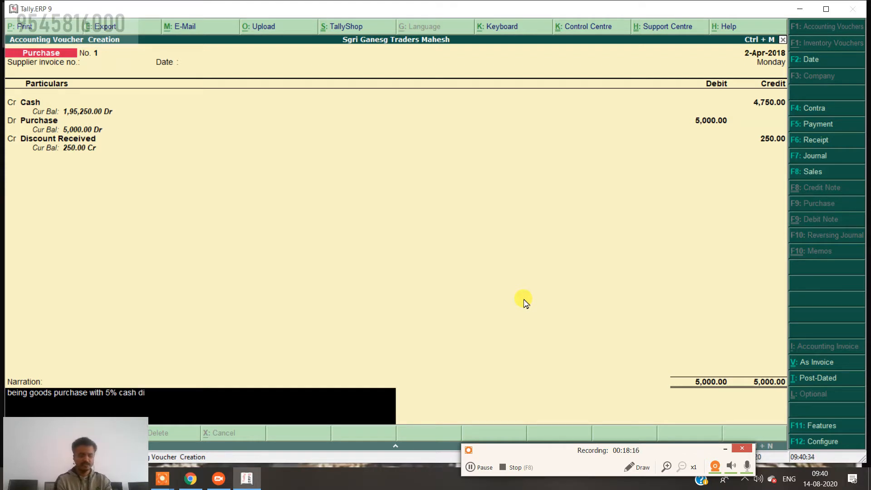
type("scount")
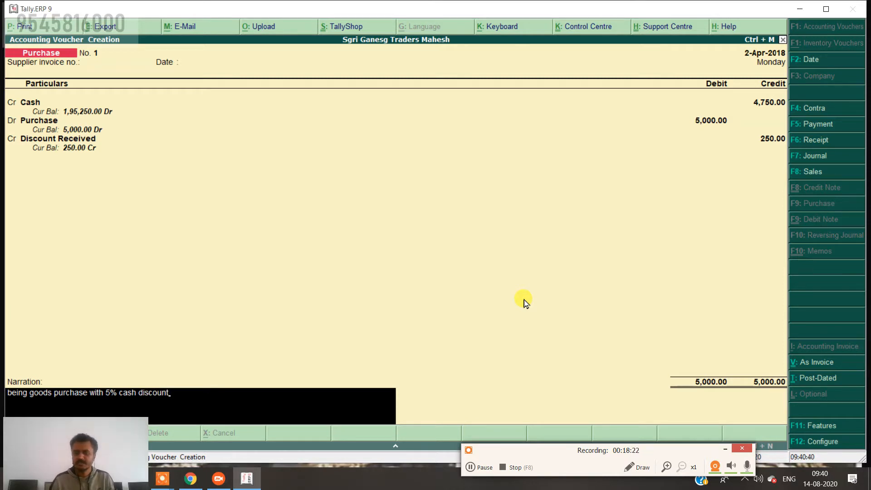
key("Return")
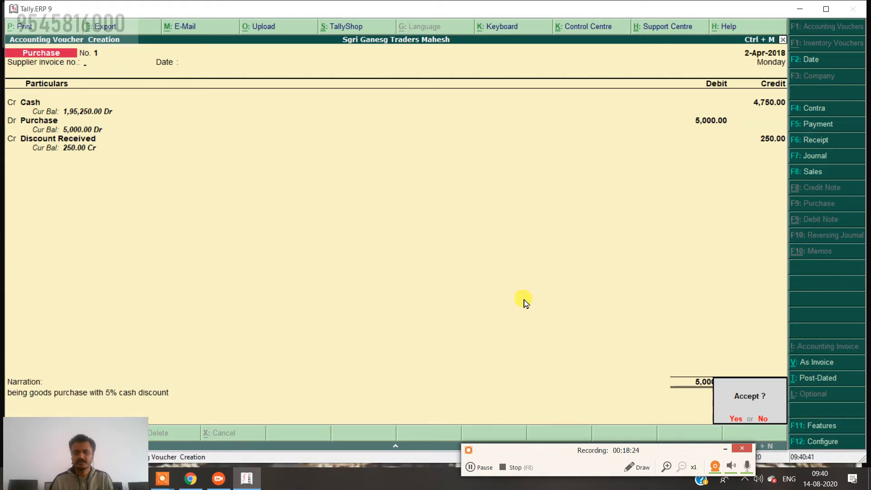
Accept purchase voucher No. 1 and open a blank Sales voucher dated 2-Apr-2018.
key("Return")
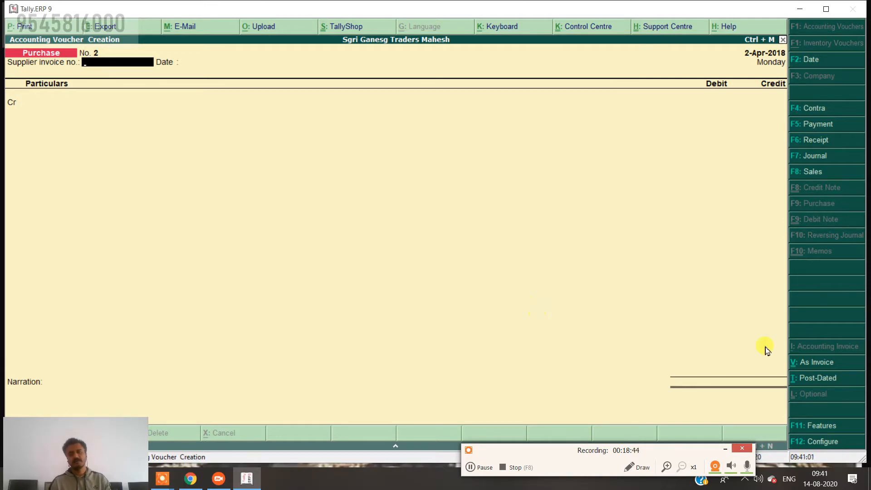
left_click(815, 175)
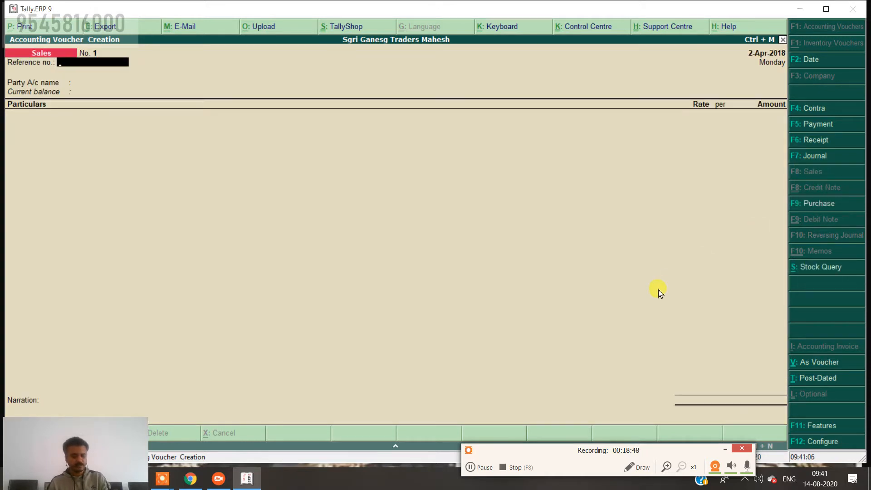
Switch the sales entry to voucher mode and select Cash as the debit ledger.
key("ctrl+v")
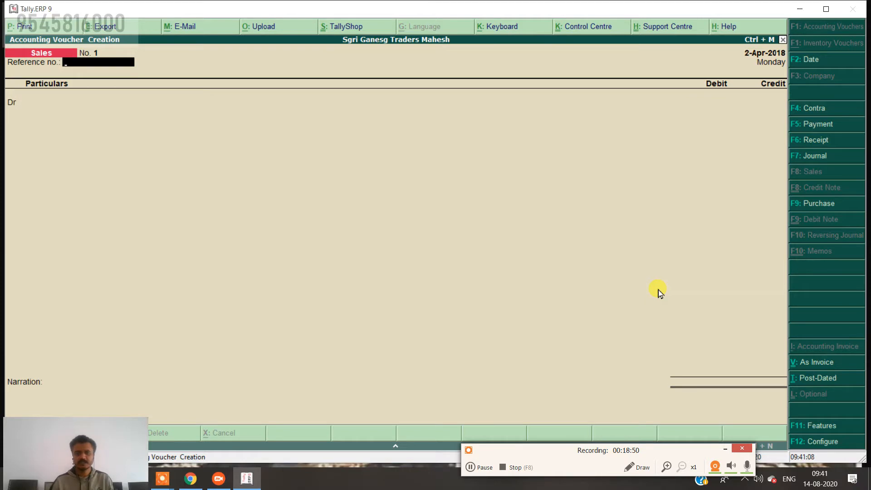
key("Return")
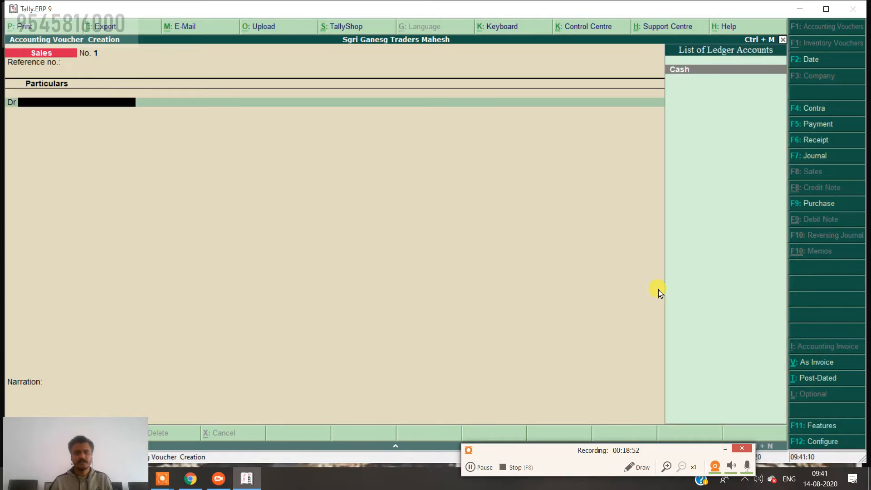
key("Return")
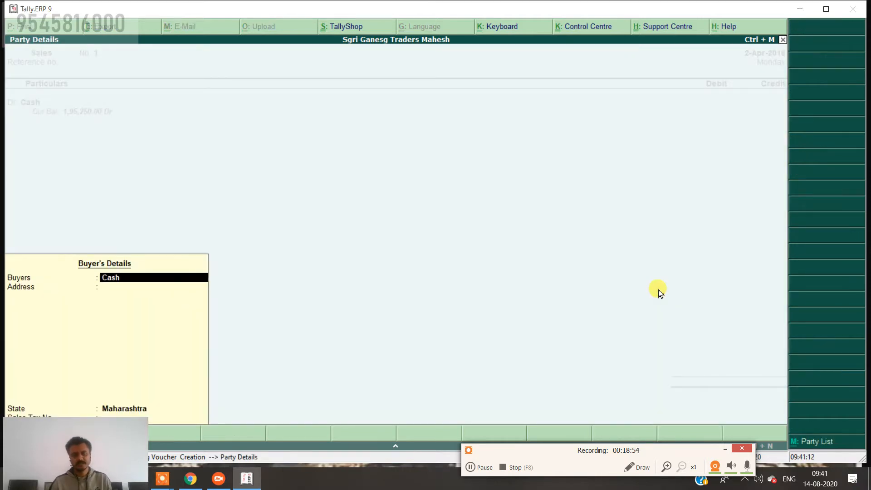
key("Return")
key("Return")
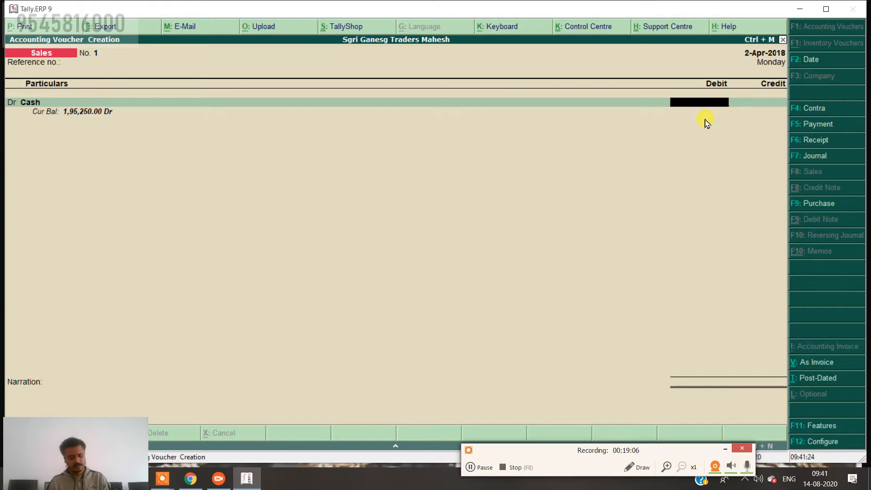
Debit Cash 7,050.00 via the calculator as 7500-(7500*6/100), replacing the wrong 749.94 amount.
key("ctrl+n")
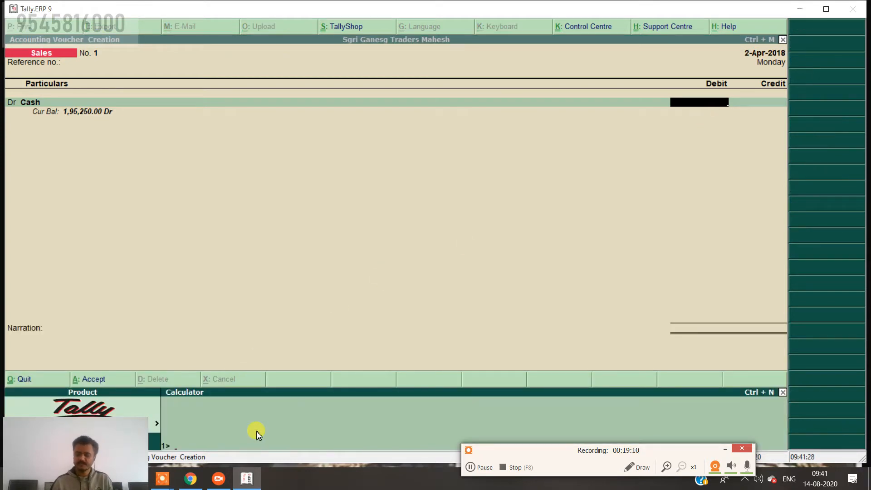
type("75000-6")
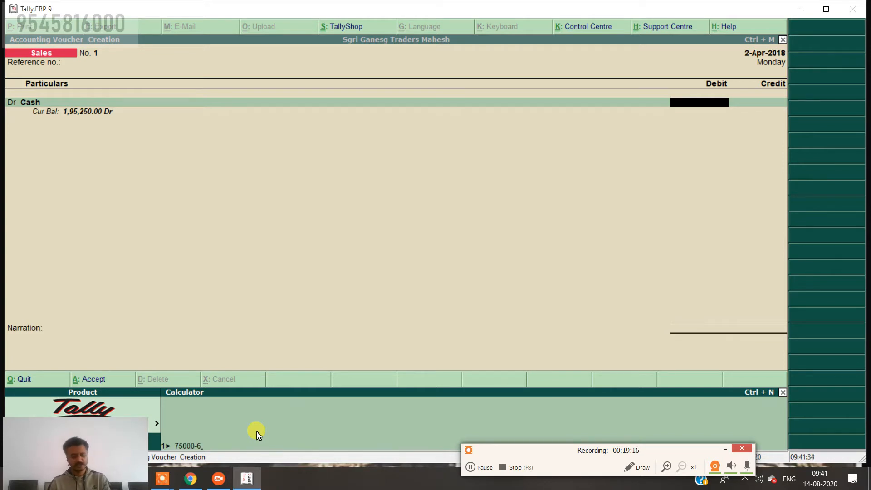
type("%")
key("Return")
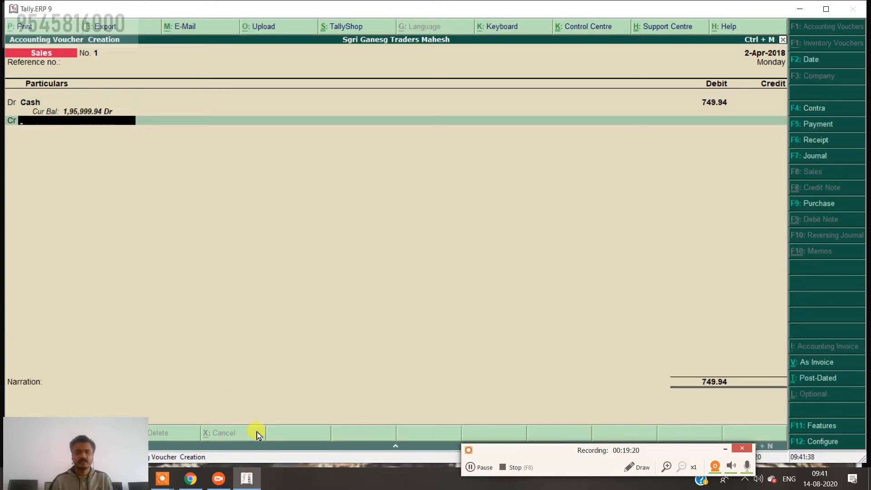
key("BackSpace")
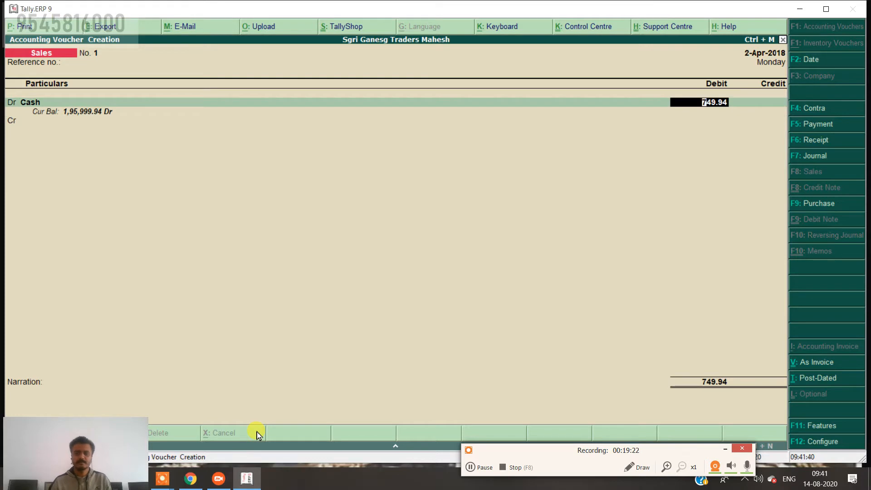
key("BackSpace")
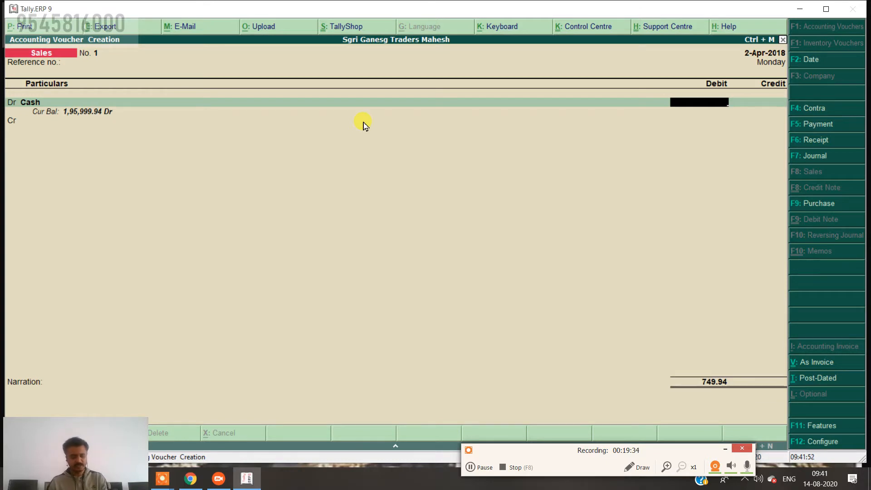
key("ctrl+n")
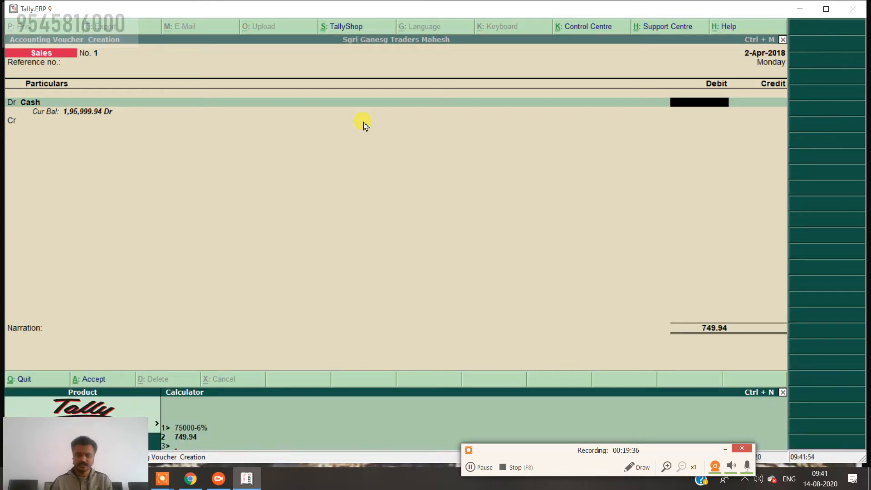
type("75000")
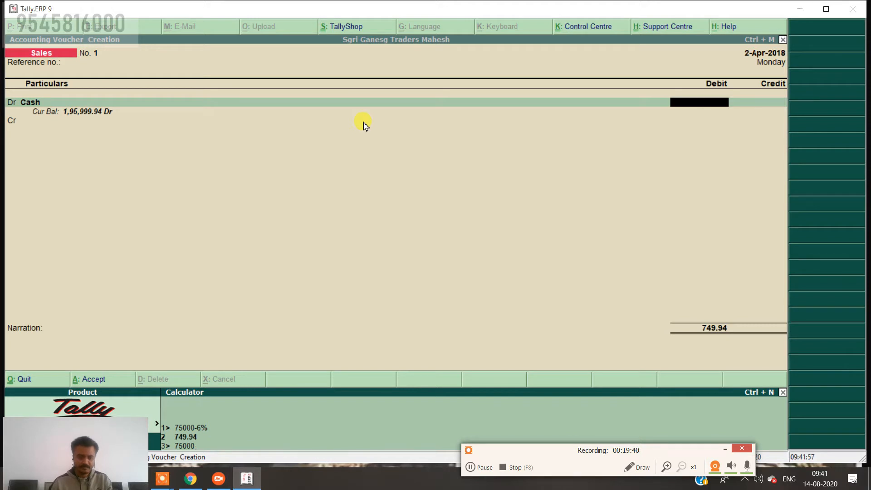
key("BackSpace")
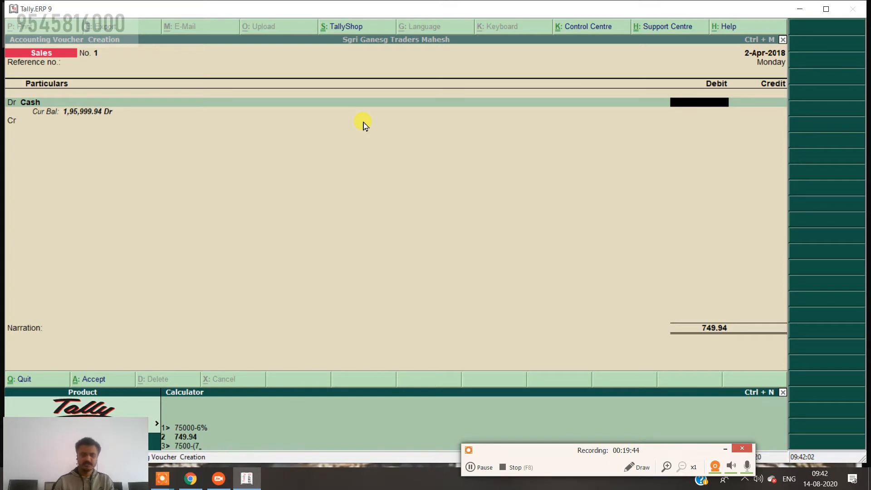
type("-(7500*")
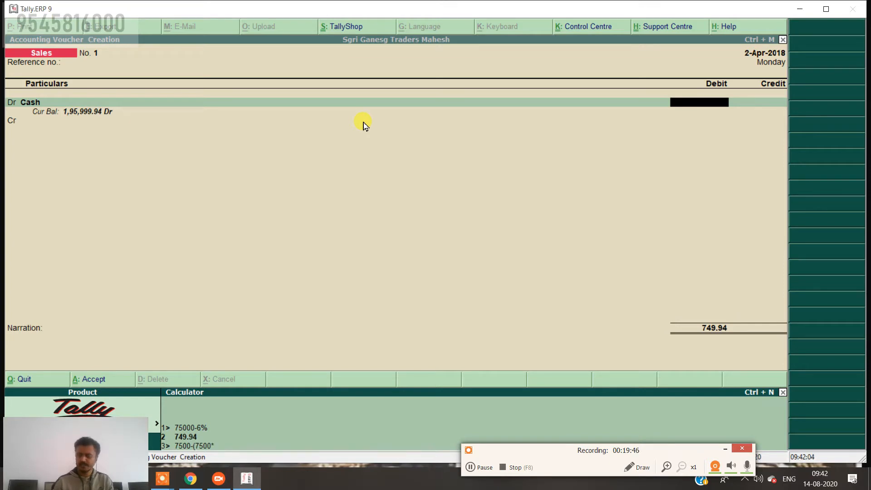
type("6/100")
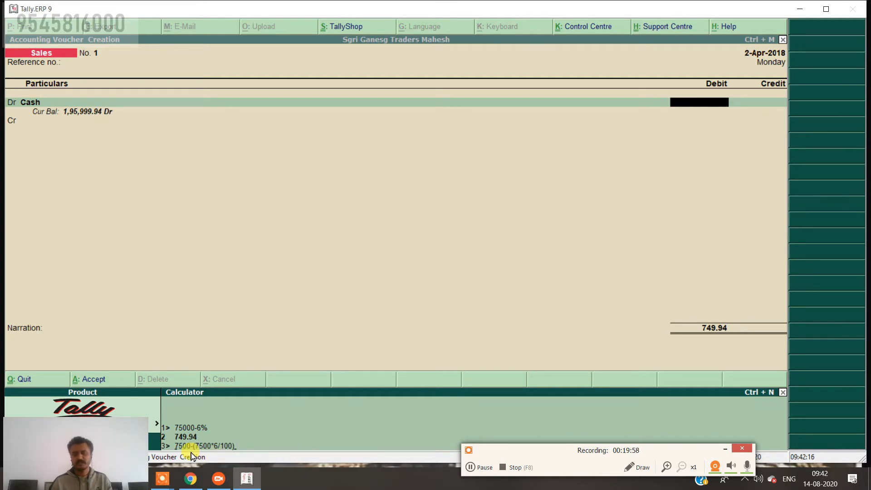
key("Return")
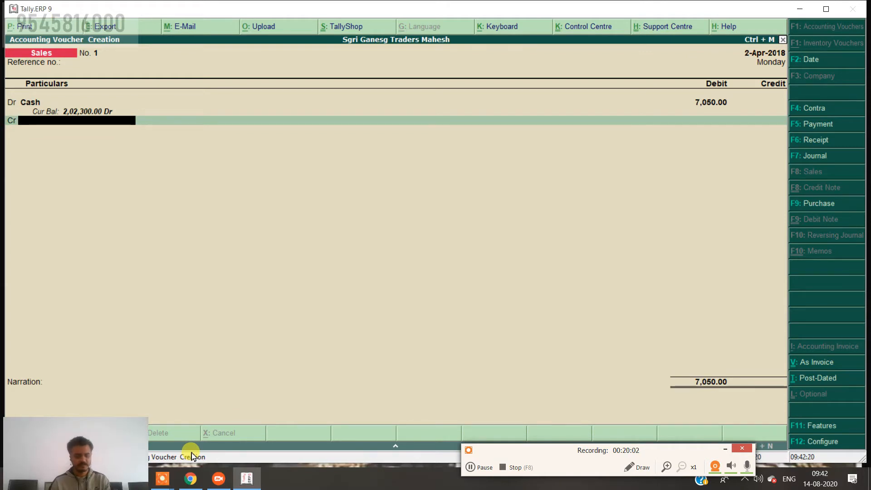
Create a ledger named Sales under Sales Accounts, type Not Applicable, for the credit line.
key("alt+c")
type("Sa")
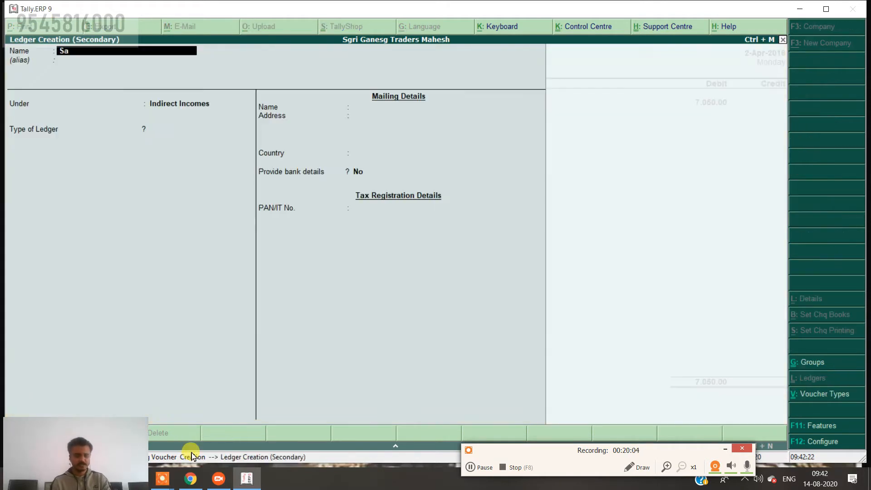
type("le")
key("BackSpace")
key("BackSpace")
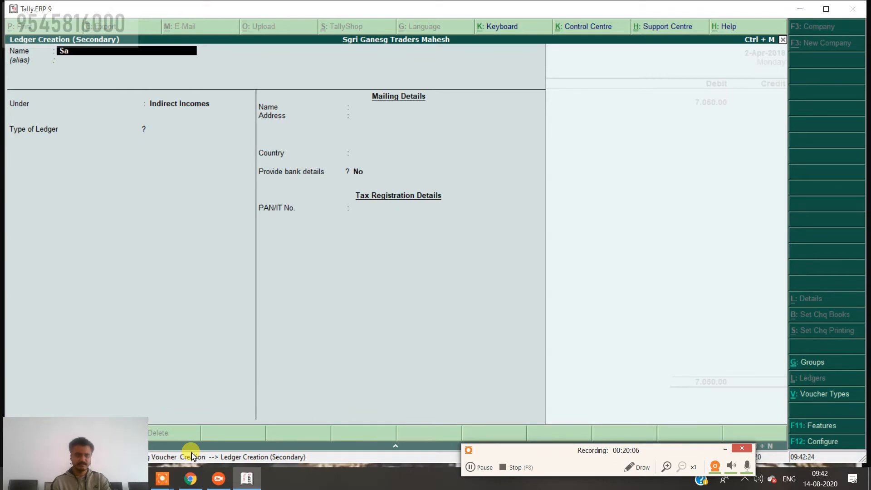
type("les")
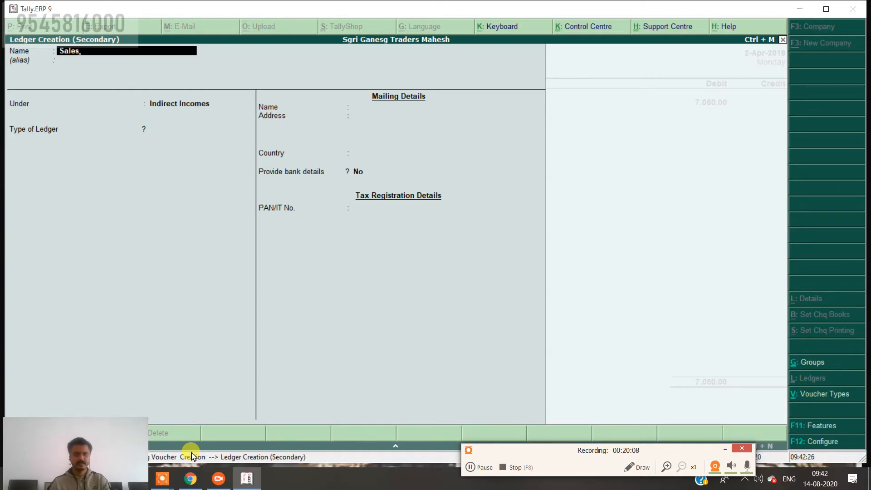
key("Return")
key("Return")
type("Sa")
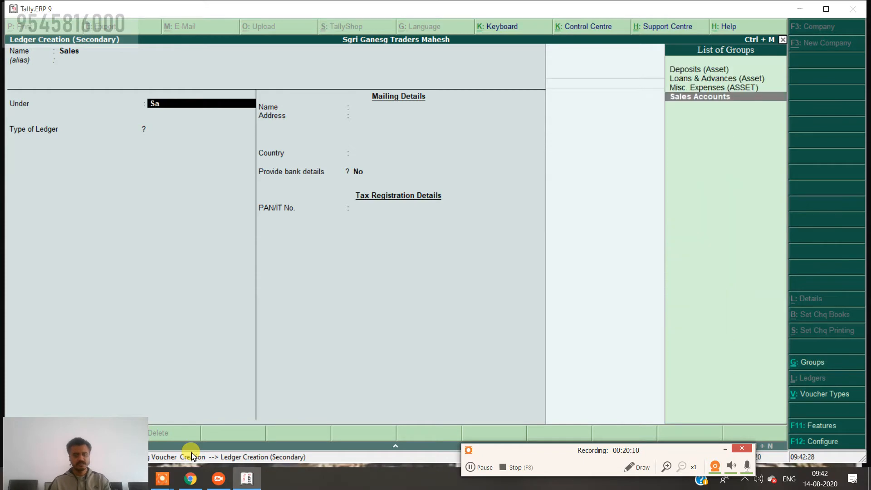
key("Return")
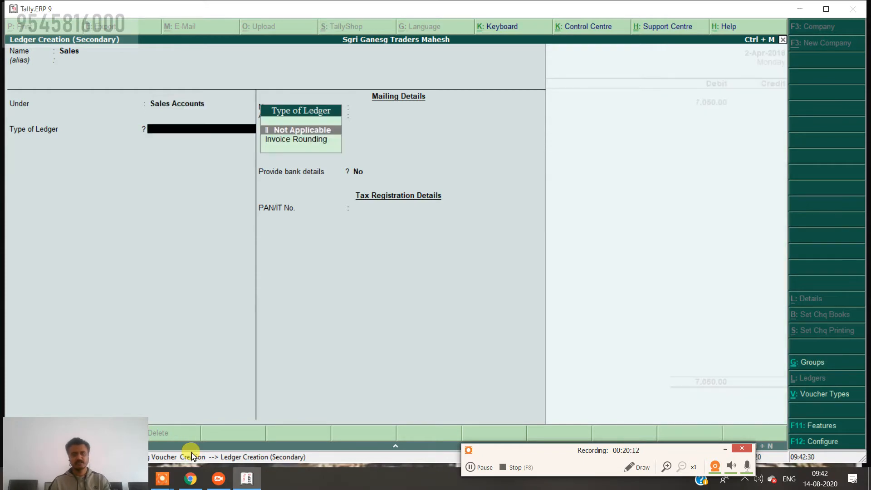
key("Return")
key("Return")
key("Return")
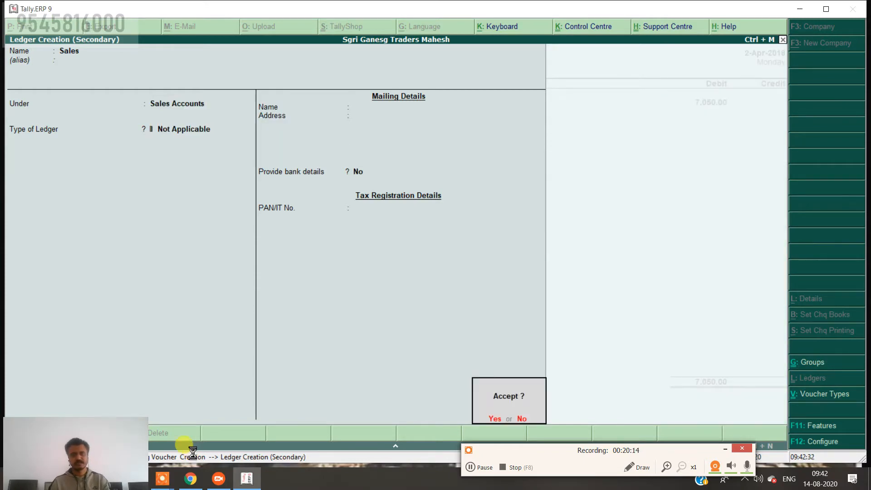
key("Return")
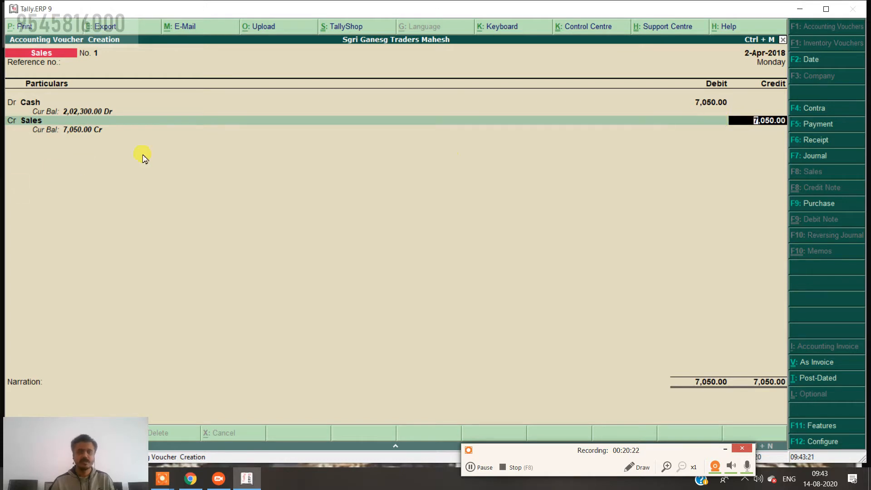
Credit the Sales ledger 7,500.00.
type("75000")
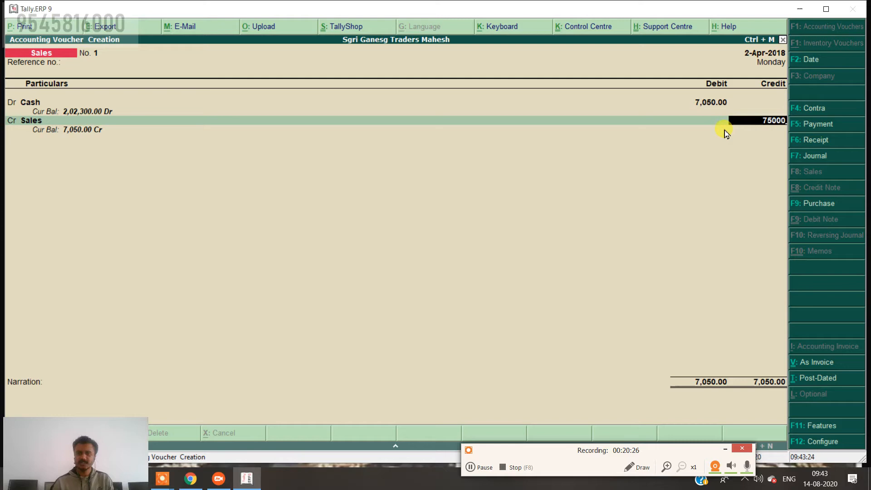
key("BackSpace")
key("Return")
key("Return")
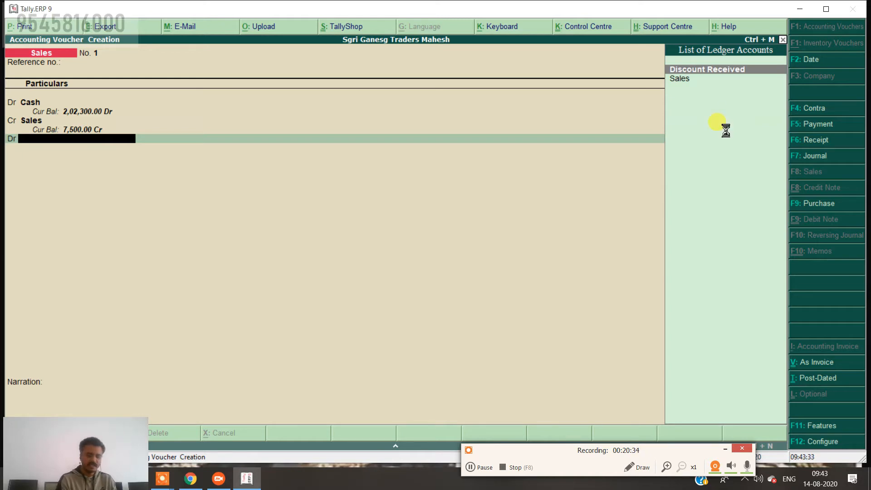
Create a Discount Paid ledger under Indirect Expenses and debit it 450.00.
key("alt+c")
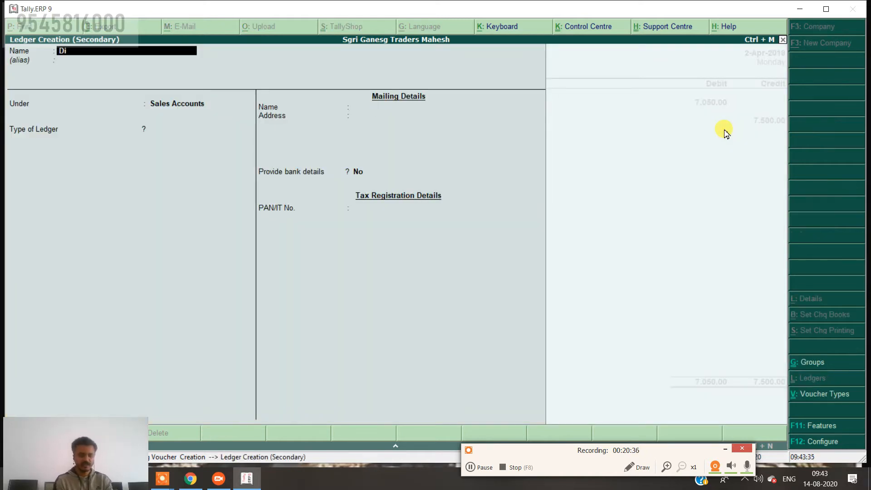
type("Discount")
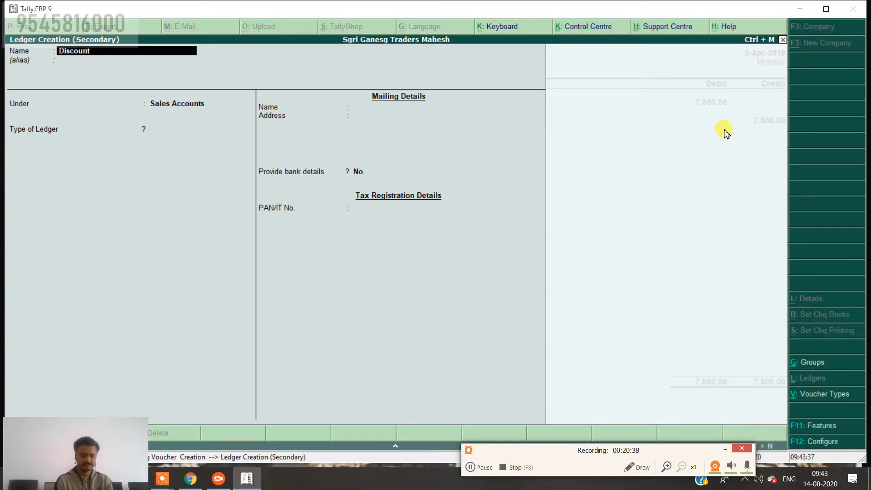
type(" Paid")
key("Return")
key("Return")
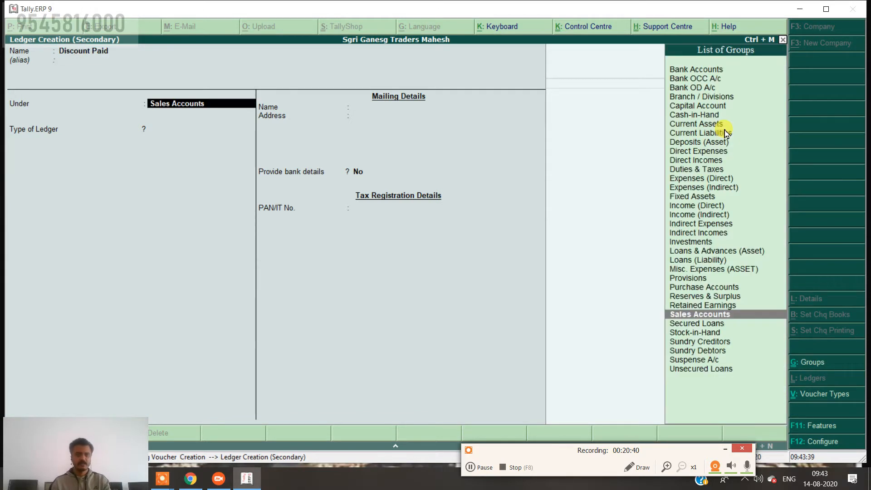
type("In")
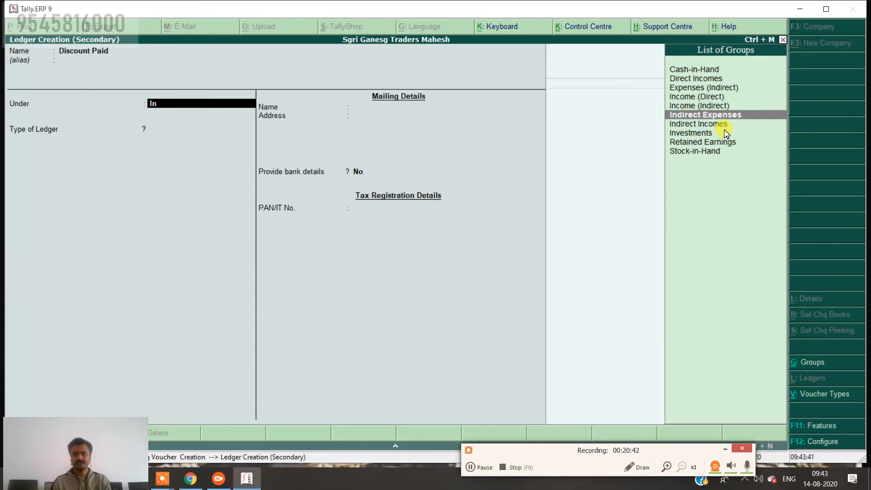
key("Return")
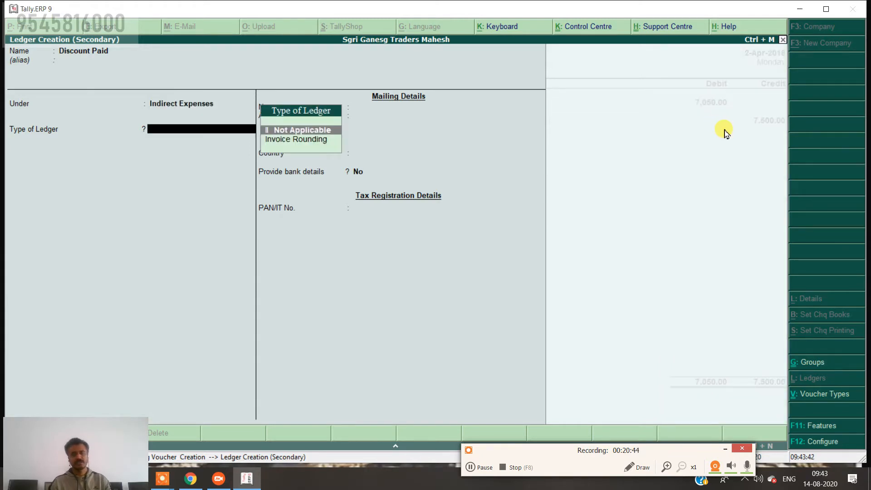
key("ctrl+a")
key("Return")
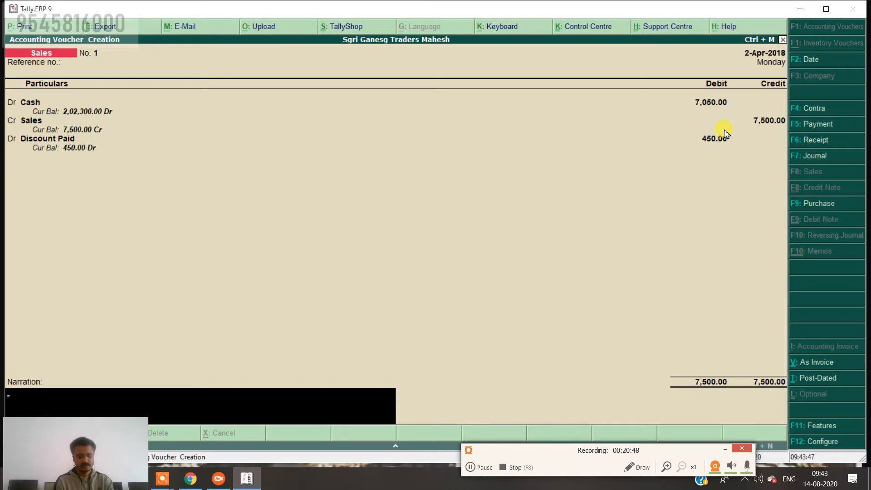
Enter the narration 'being goods sold with 6% cash discount' and move to the Accept prompt.
type("being")
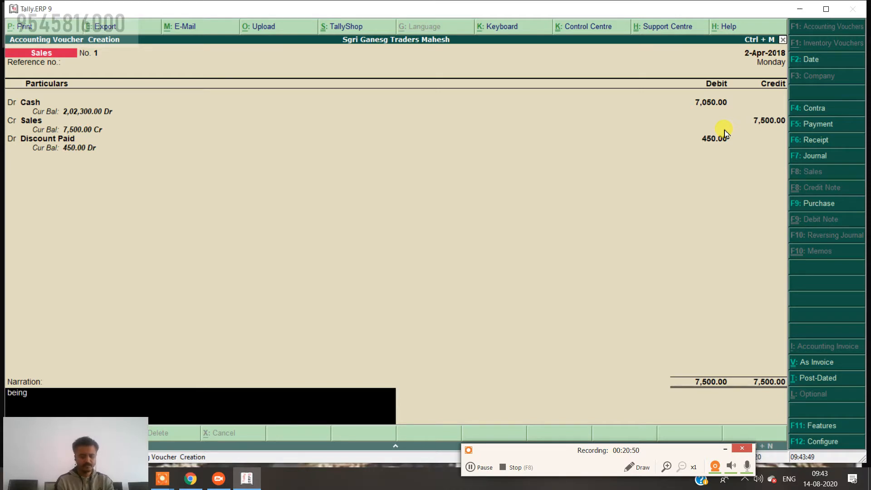
type(" goods sold with 6%")
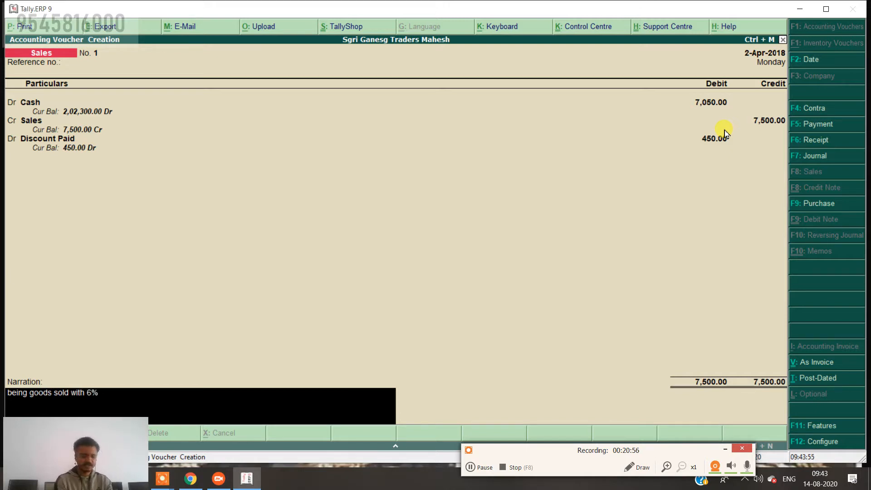
type(" casgh disco")
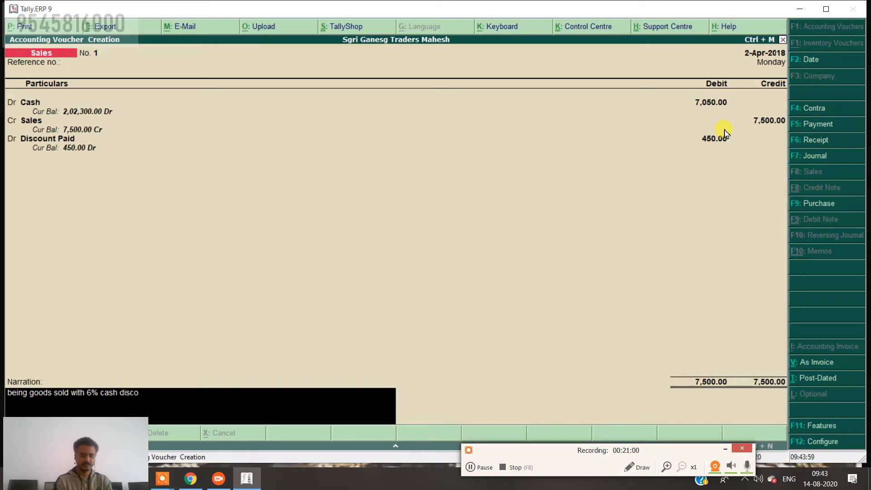
type("unt")
key("Return")
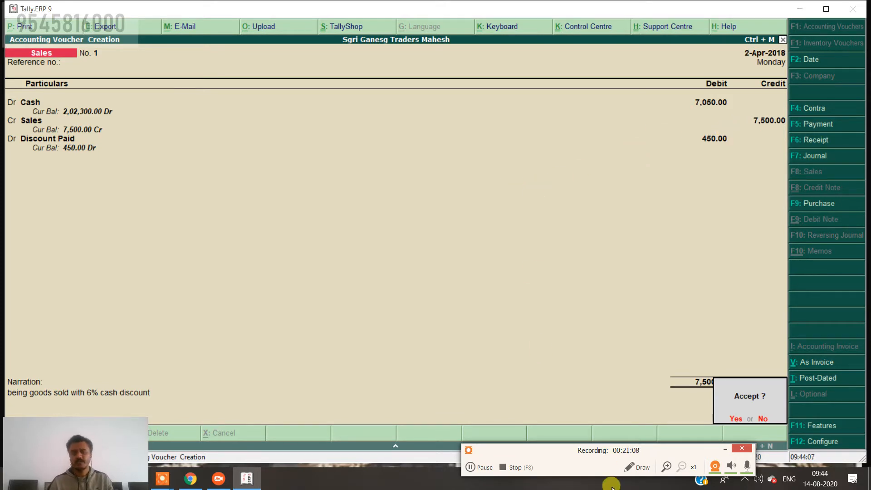
Accept Sales voucher No. 1, leaving a blank Sales voucher No. 2 dated 2-Apr-2018.
left_click(633, 467)
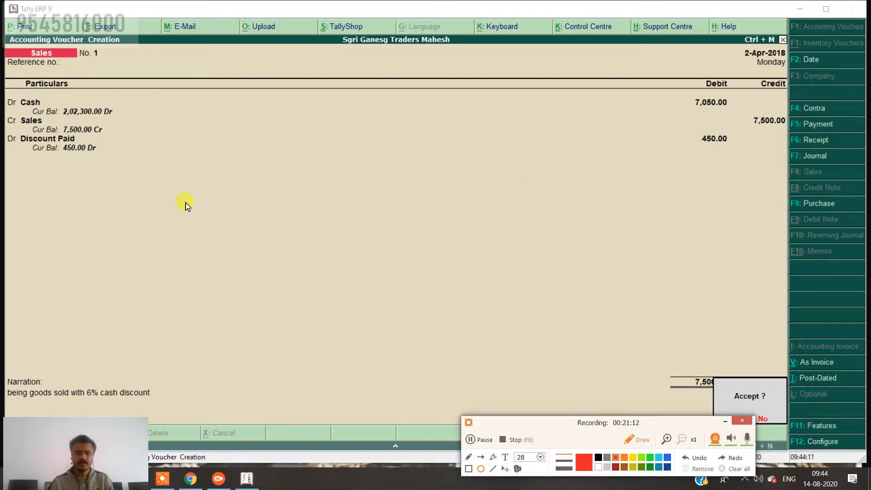
mouse_move(3, 91)
left_mouse_down()
mouse_move(30, 119)
mouse_move(94, 120)
left_mouse_up()
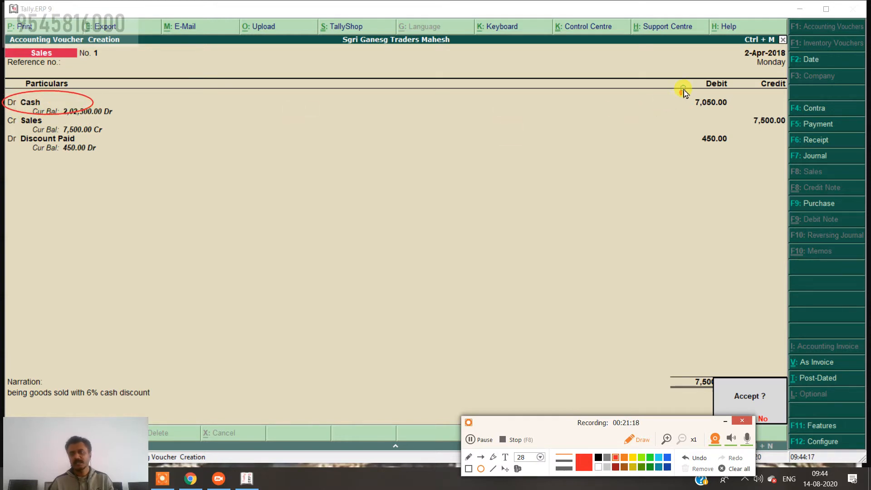
mouse_move(684, 89)
left_mouse_down()
mouse_move(699, 116)
mouse_move(739, 120)
left_mouse_up()
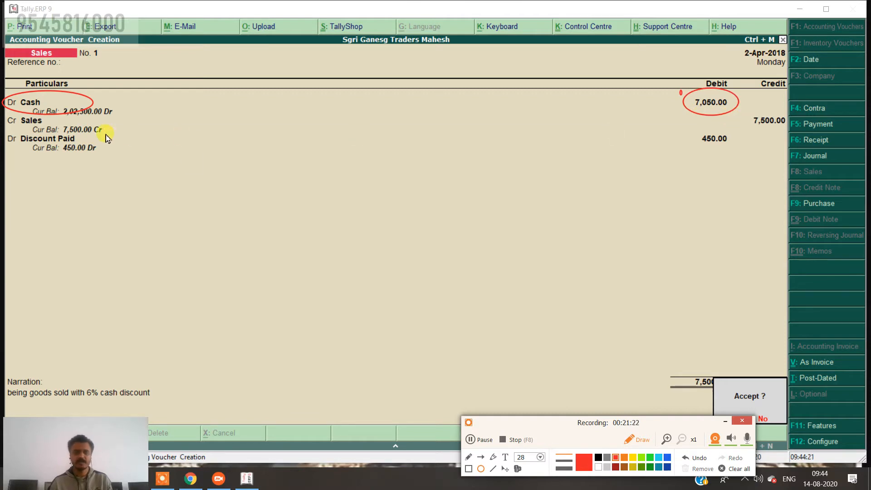
mouse_move(6, 113)
left_mouse_down()
mouse_move(14, 127)
mouse_move(71, 135)
left_mouse_up()
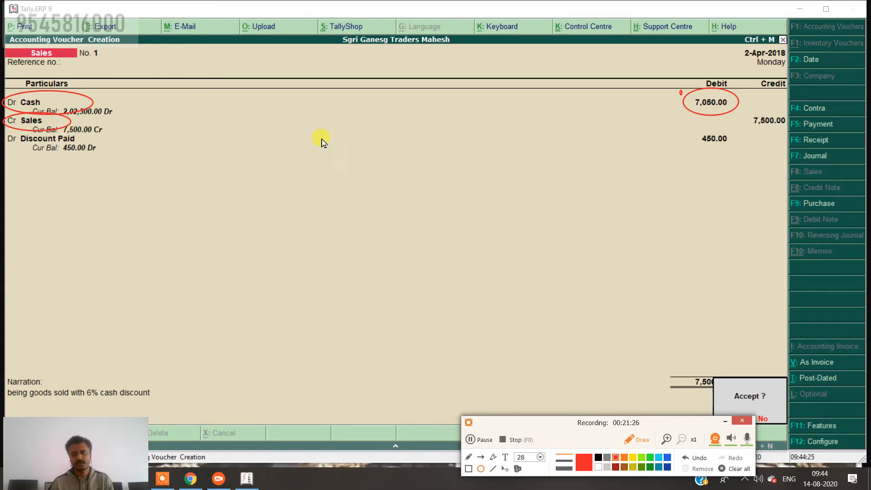
mouse_move(749, 108)
left_mouse_down()
mouse_move(756, 133)
mouse_move(790, 139)
left_mouse_up()
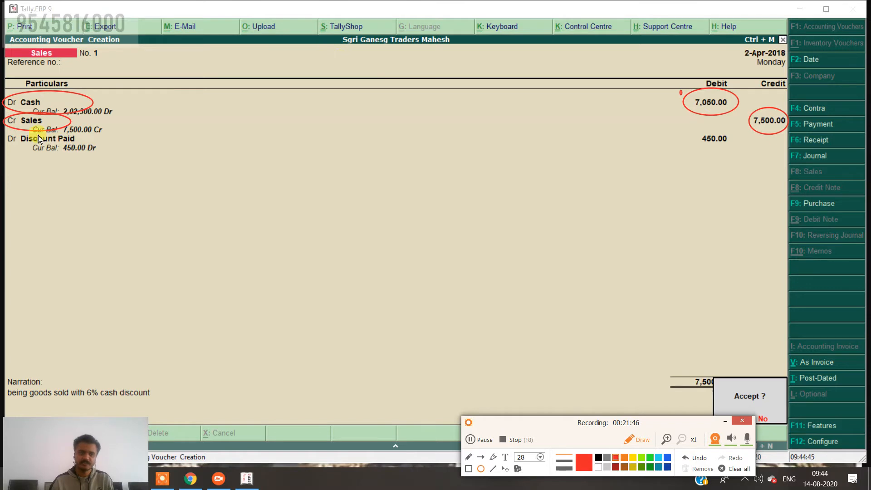
mouse_move(9, 133)
left_mouse_down()
mouse_move(33, 151)
mouse_move(92, 159)
left_mouse_up()
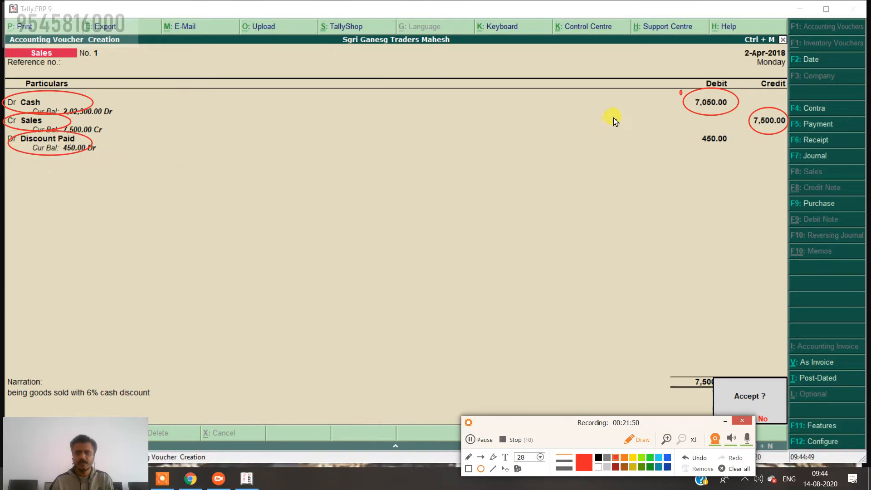
mouse_move(703, 128)
left_mouse_down()
mouse_move(720, 156)
mouse_move(760, 169)
left_mouse_up()
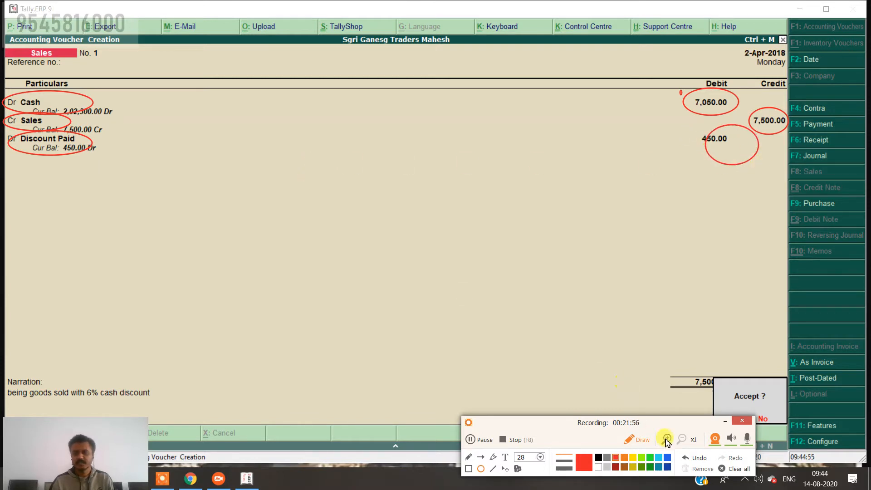
left_click(737, 469)
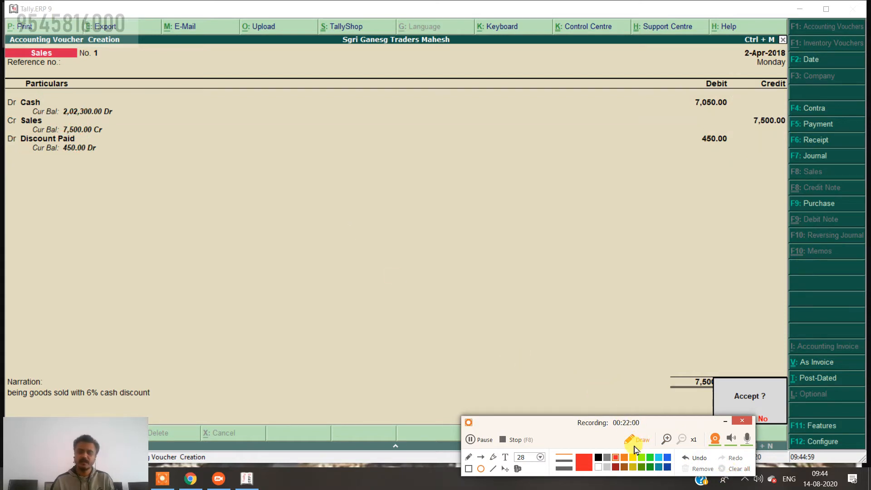
left_click(630, 440)
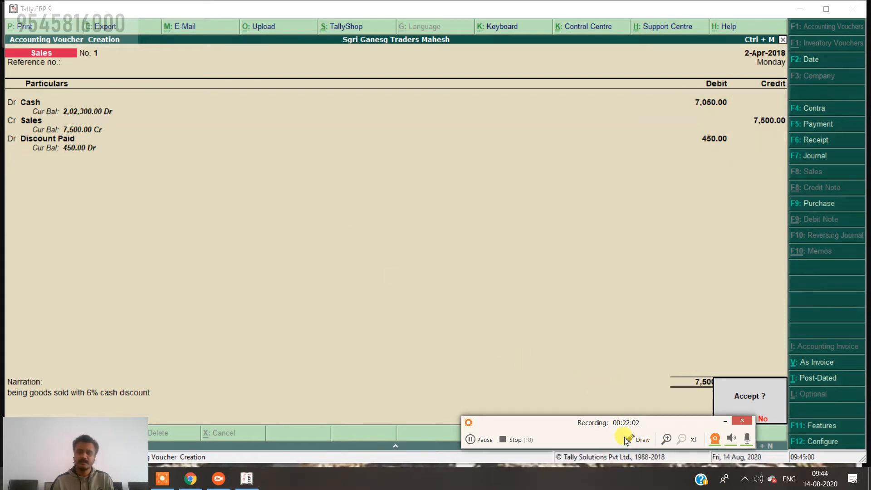
left_click(318, 331)
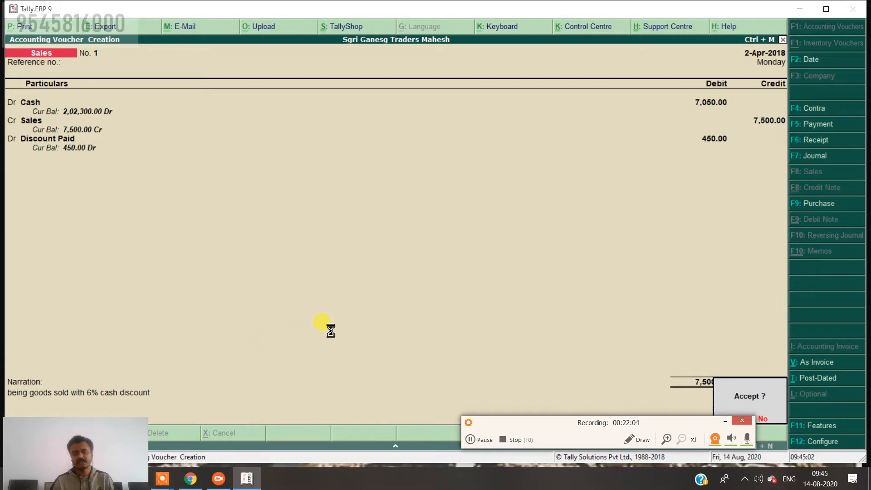
key("Return")
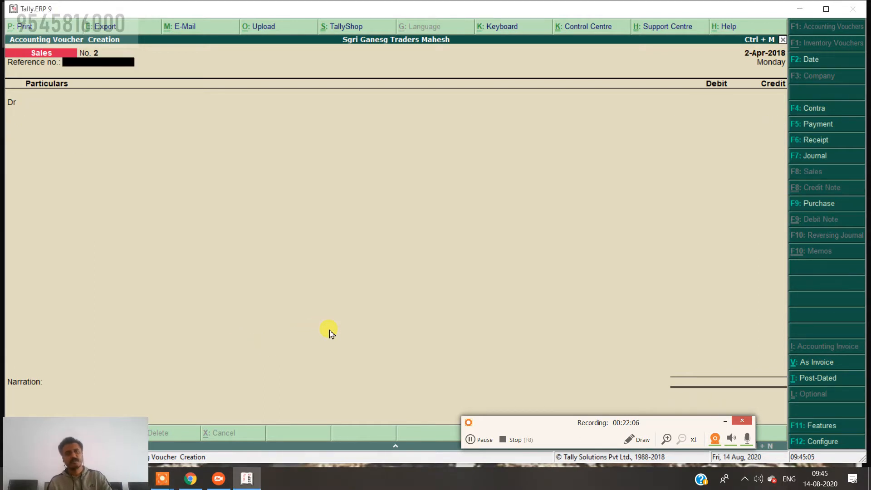
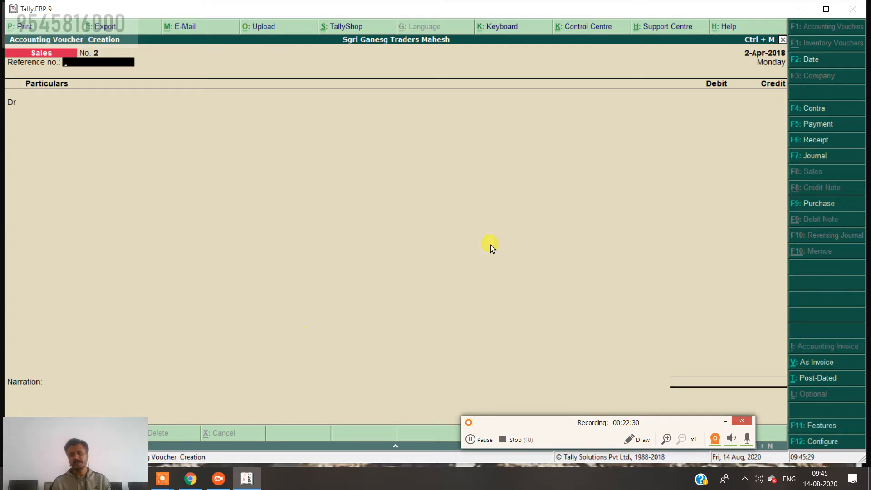
Start a Contra voucher dated 1-May-2018.
left_click(826, 111)
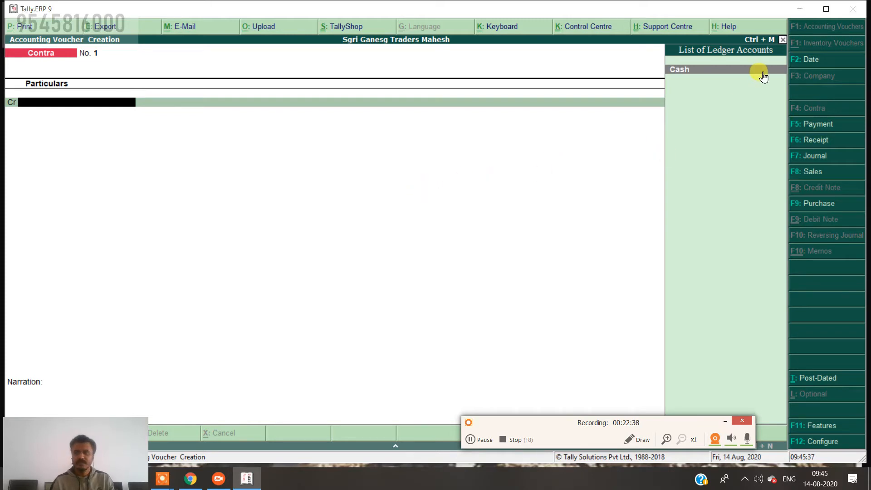
left_click(814, 59)
key("BackSpace")
type("1.5")
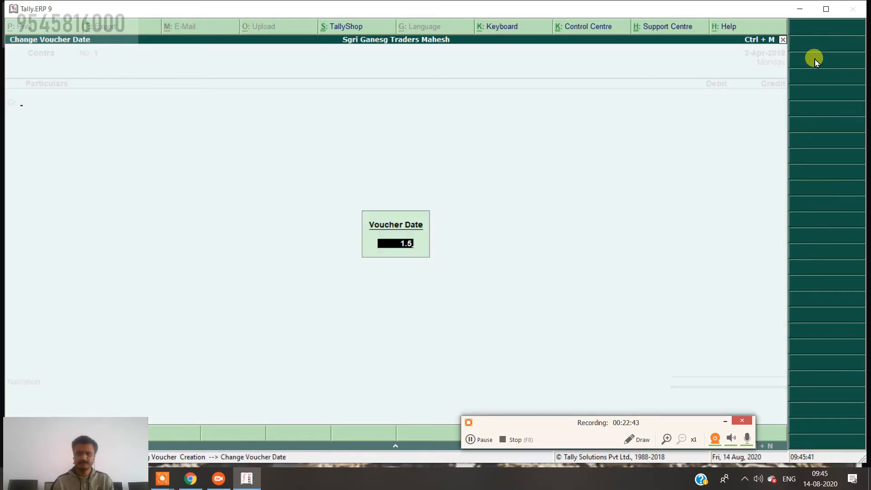
key("Return")
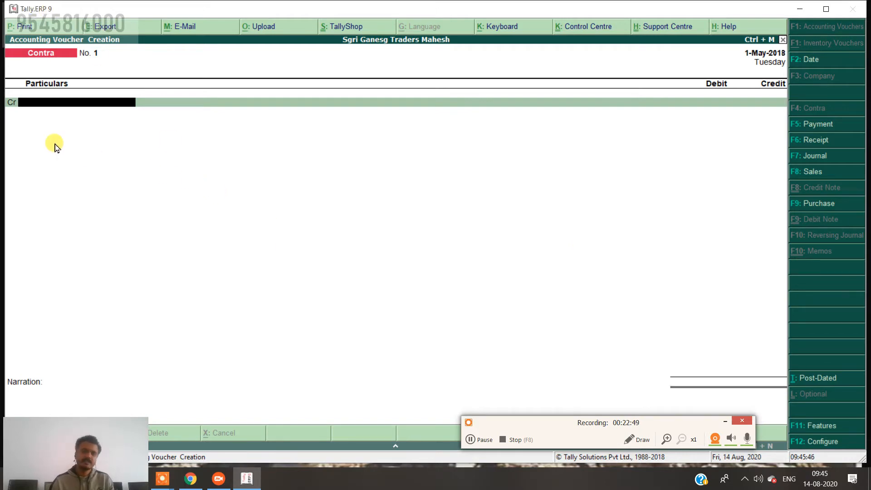
Credit Cash with 1,00,000 and begin a new ledger for the debit line.
type("C")
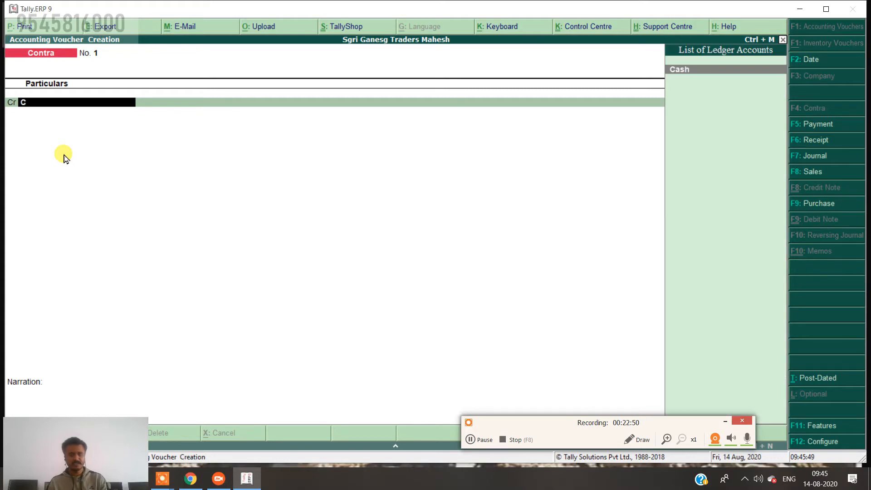
key("Return")
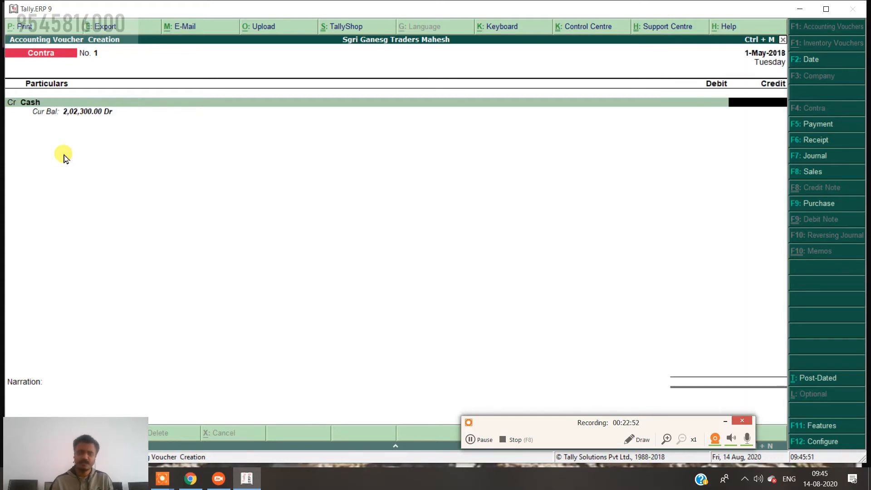
type("1,00,0")
type("00")
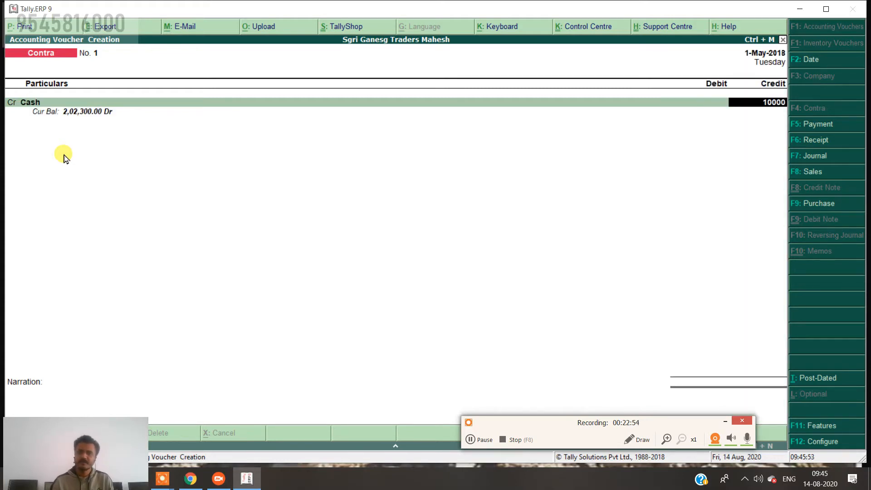
key("Return")
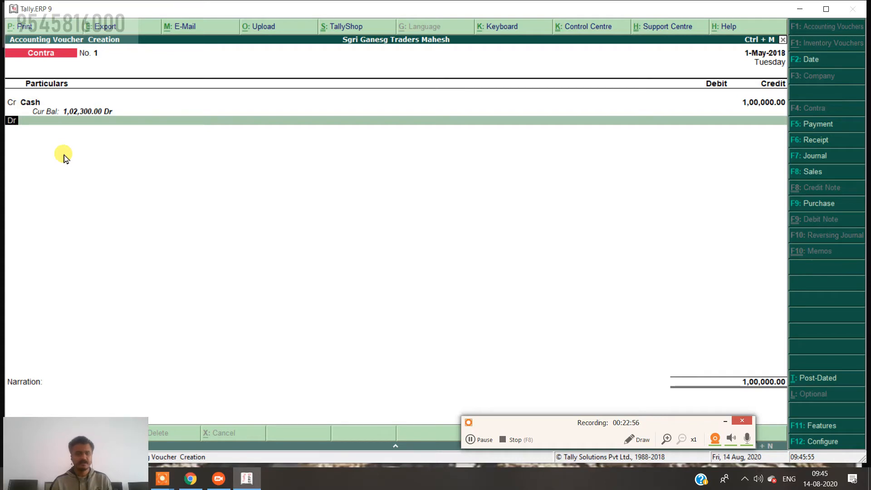
key("Return")
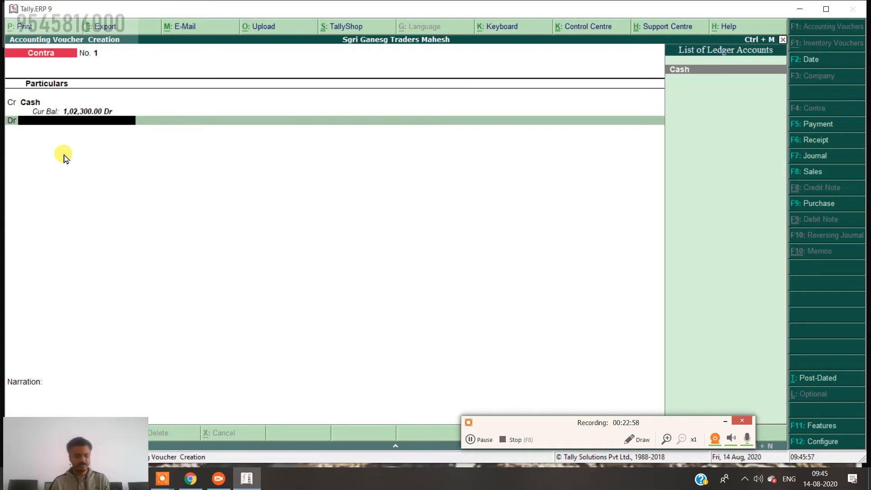
key("alt+c")
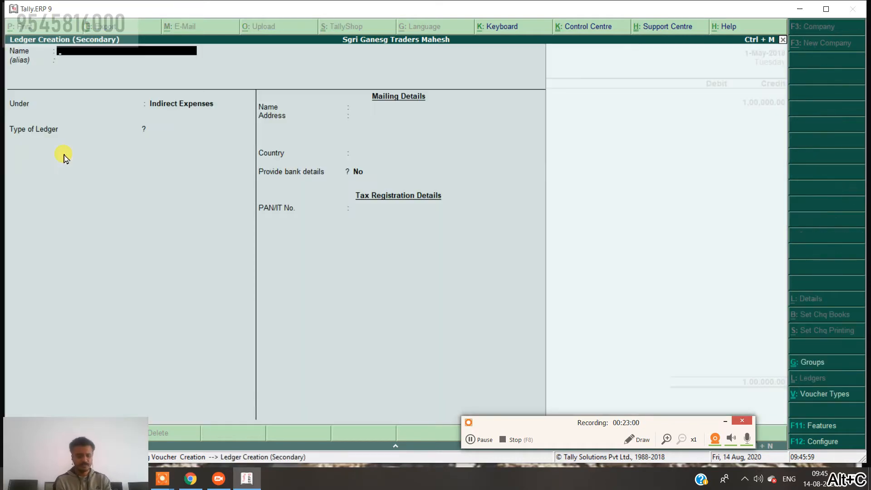
Create and save an 'SBI Bank' ledger under Bank Accounts with bank name Not Applicable.
type("SBI")
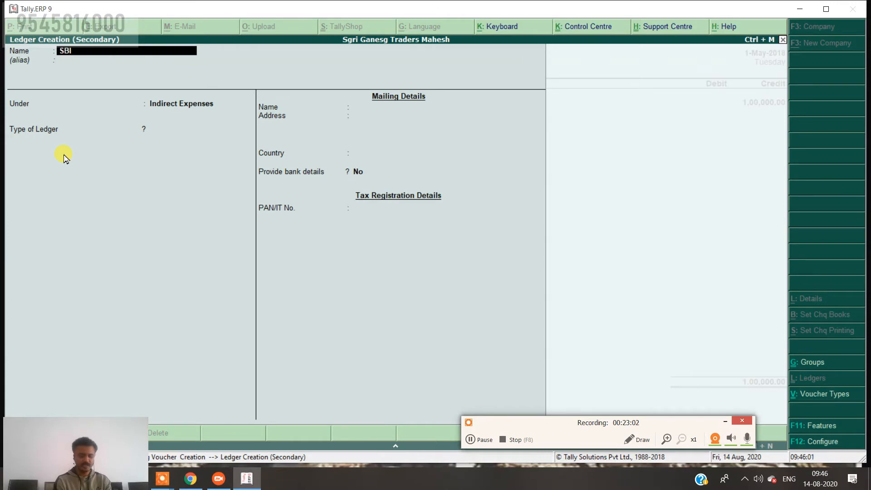
type(" Bank")
key("Return")
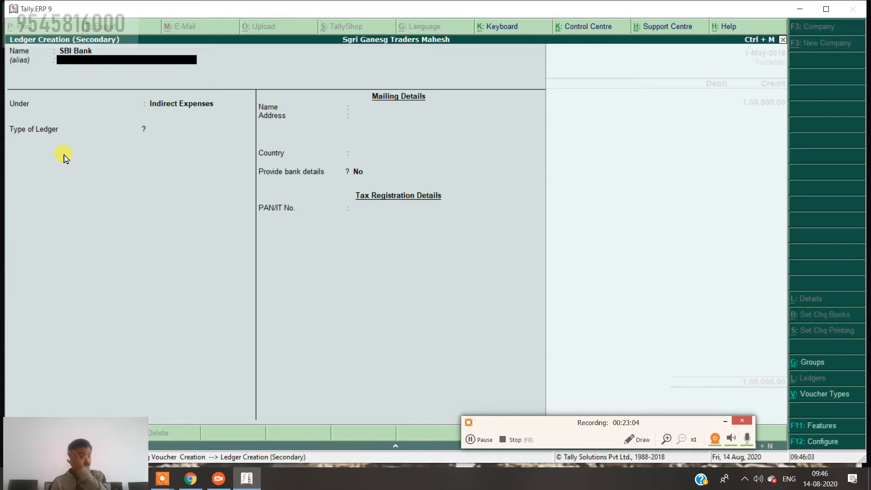
key("Return")
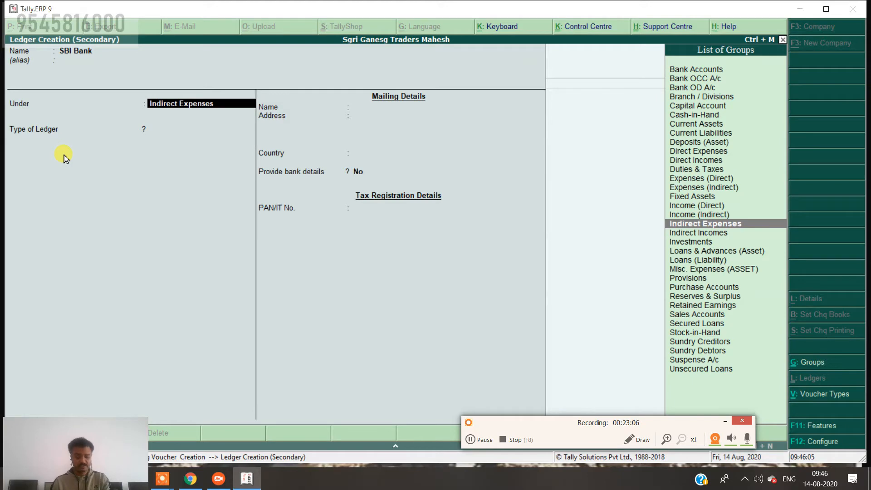
type("b")
key("Return")
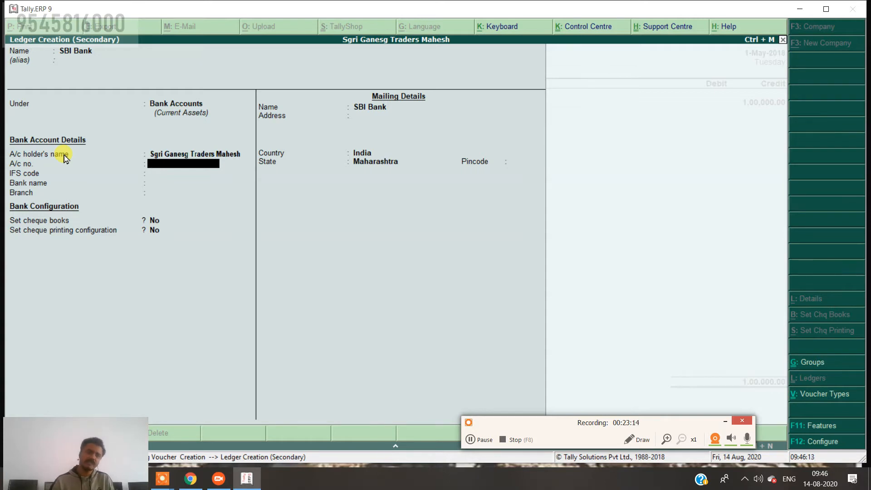
key("Return")
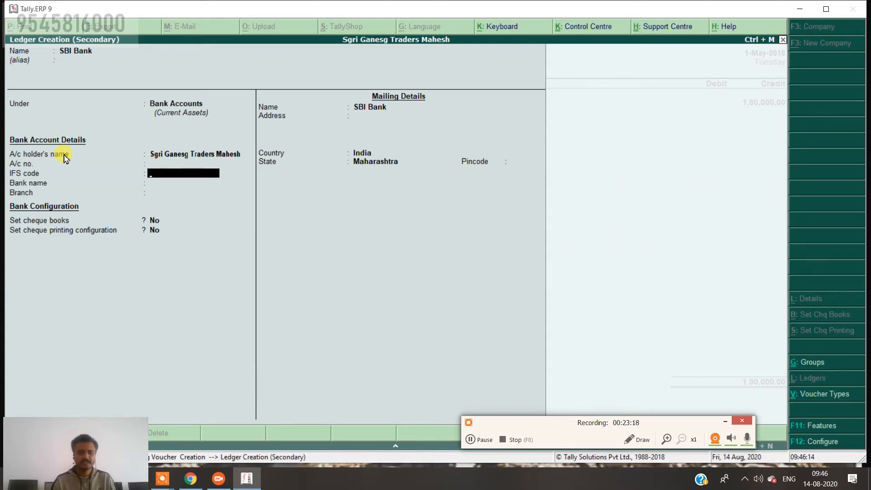
key("Return")
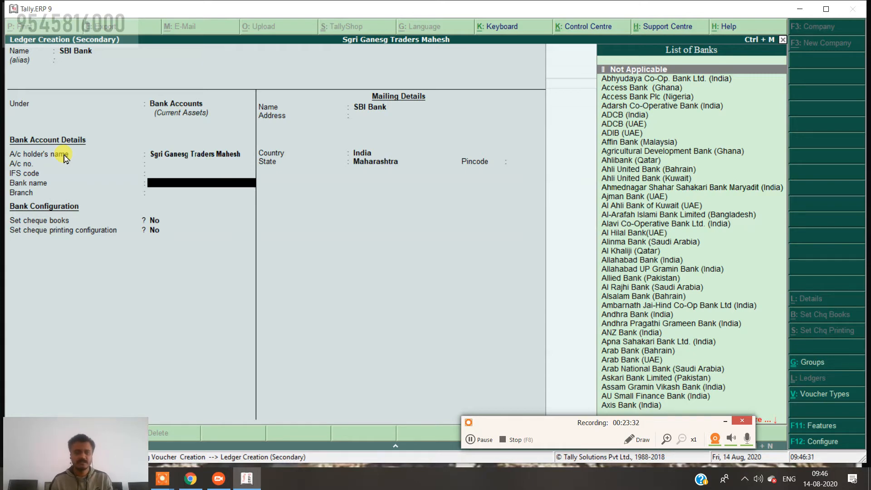
key("Return")
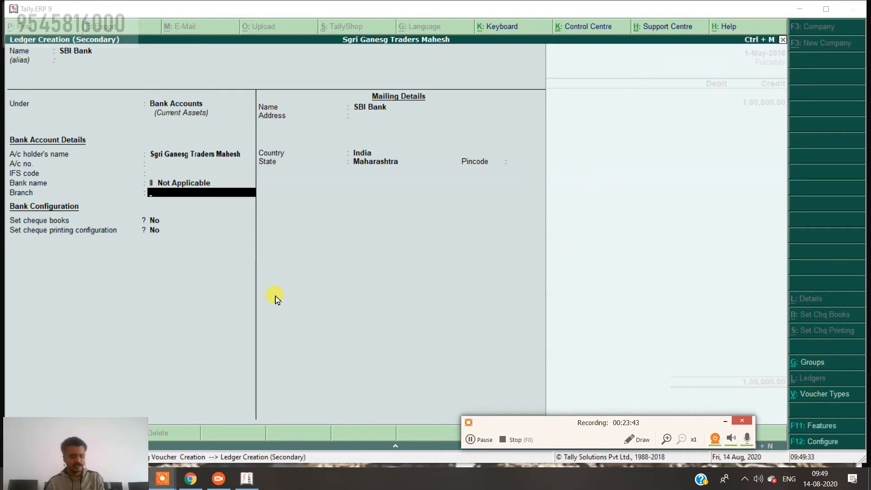
key("ctrl+a")
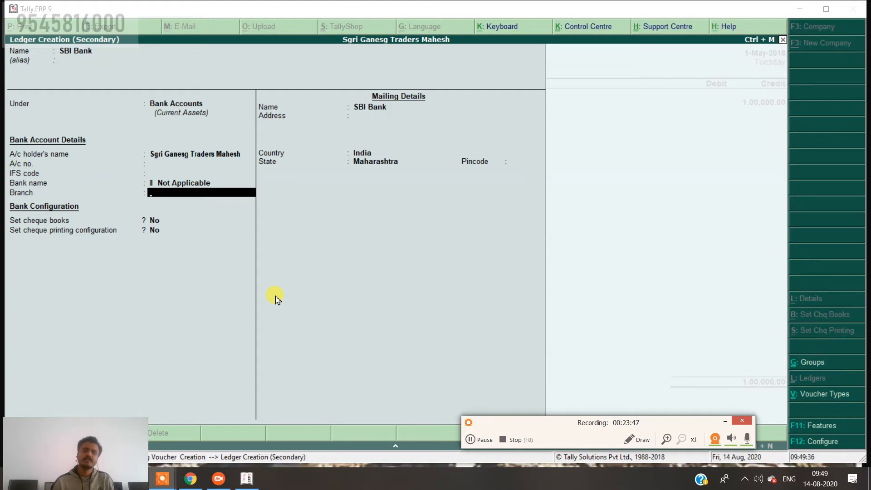
key("Return")
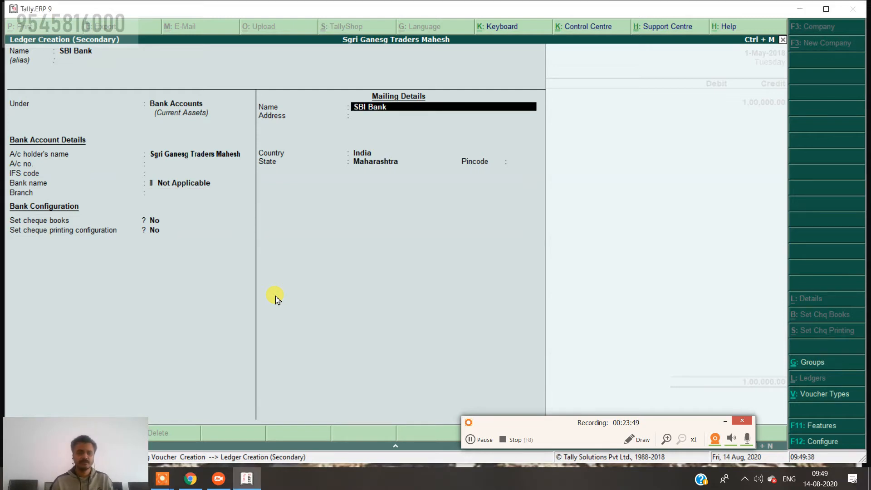
key("ctrl+a")
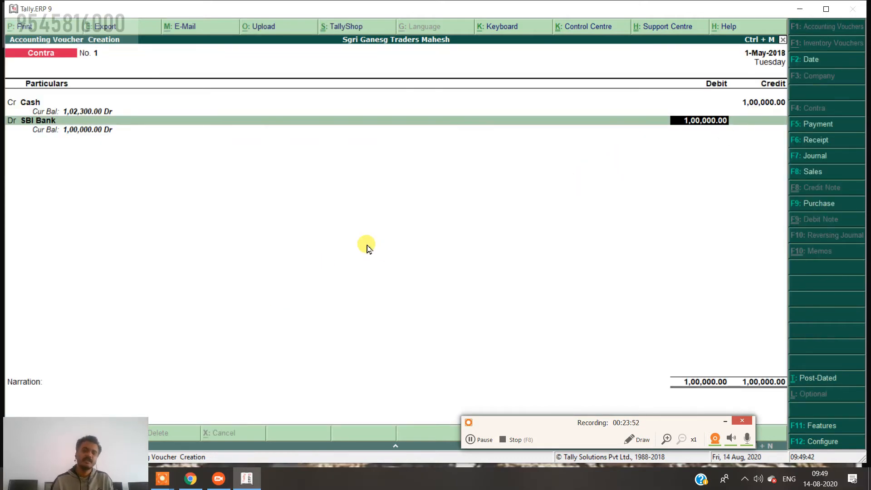
Accept the 1,00,000 debit to SBI Bank, passing bank allocation and cash denominations empty.
key("Return")
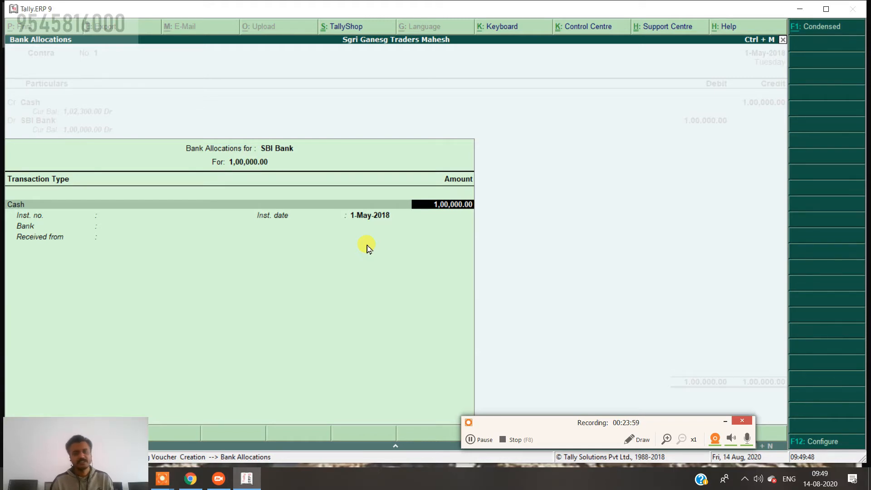
key("Return")
key("Down")
key("Down")
key("Down")
key("Down")
key("Down")
key("Down")
key("Down")
key("Down")
key("Down")
key("Down")
key("Down")
key("Down")
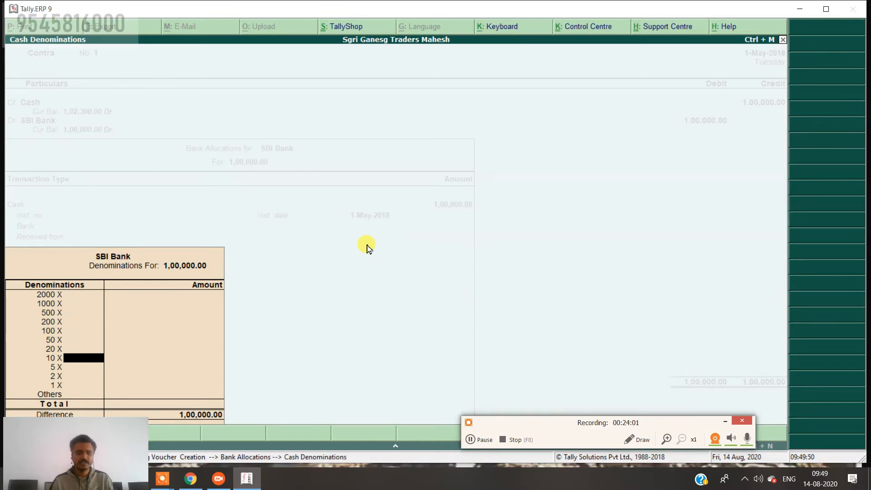
key("Return")
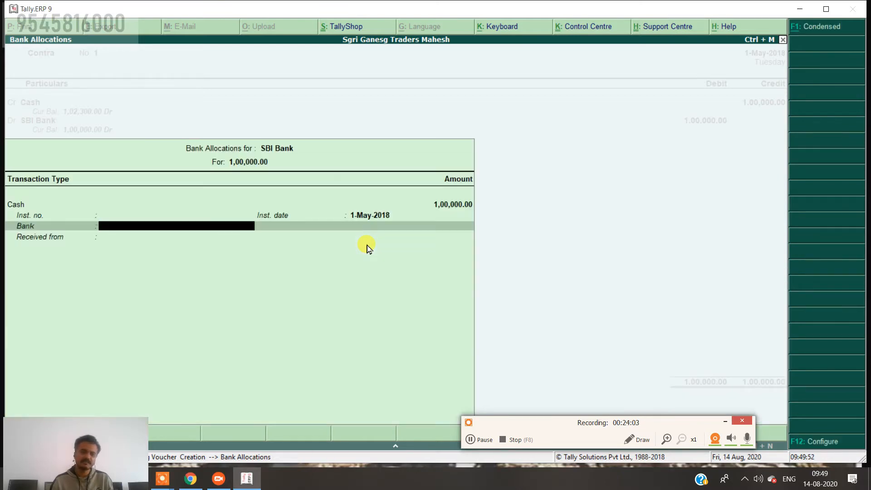
key("Return")
key("Return")
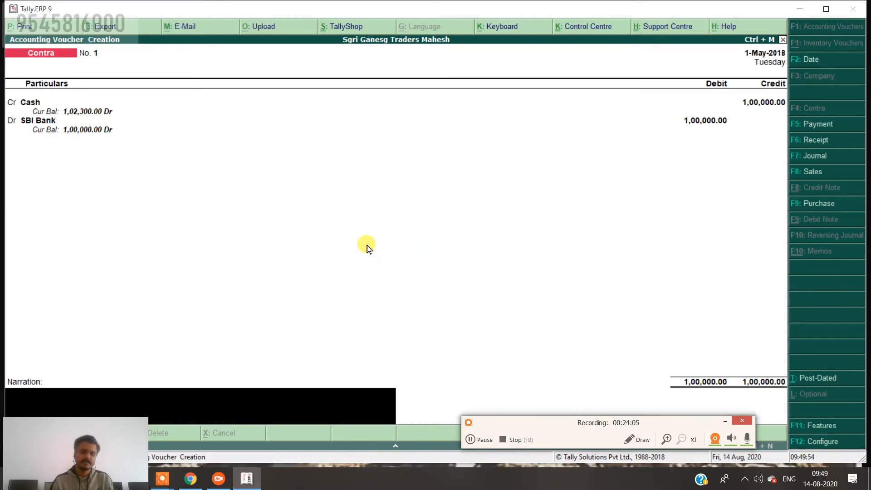
Enter the narration 'being open a bank a/c' and save the Contra voucher.
type("beinhg")
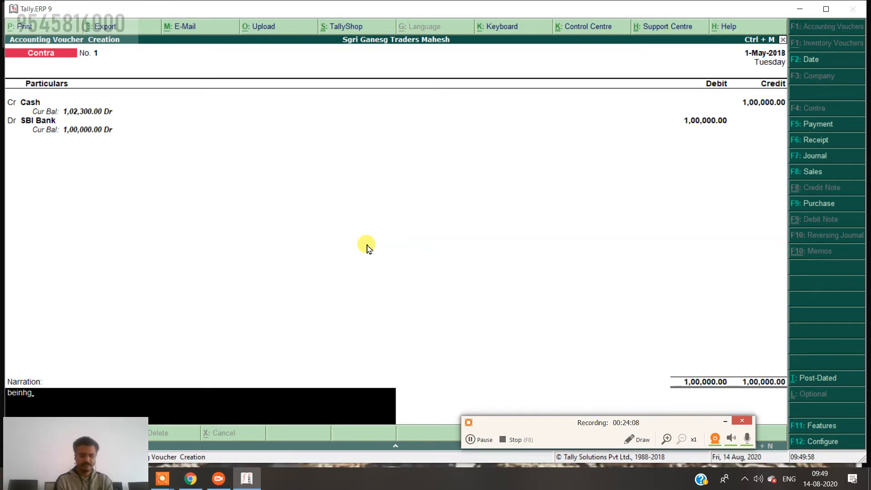
key("BackSpace")
type("g open a bank")
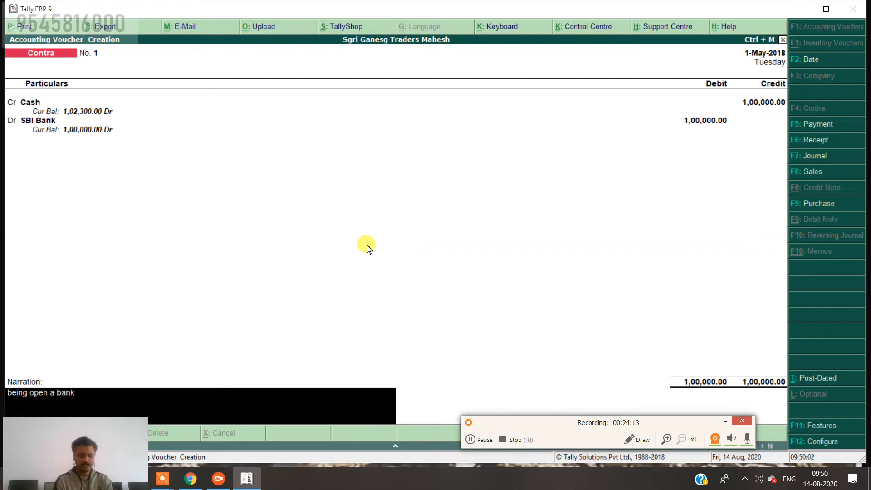
type(" a/c")
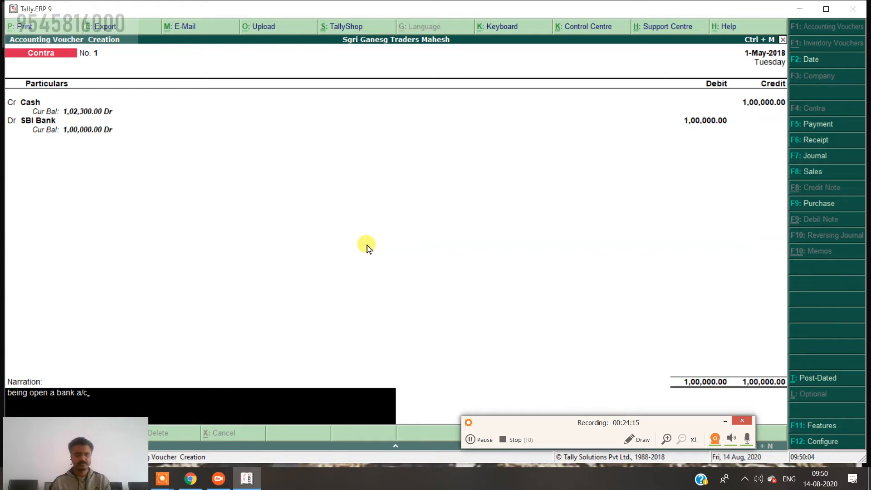
key("Return")
key("Return")
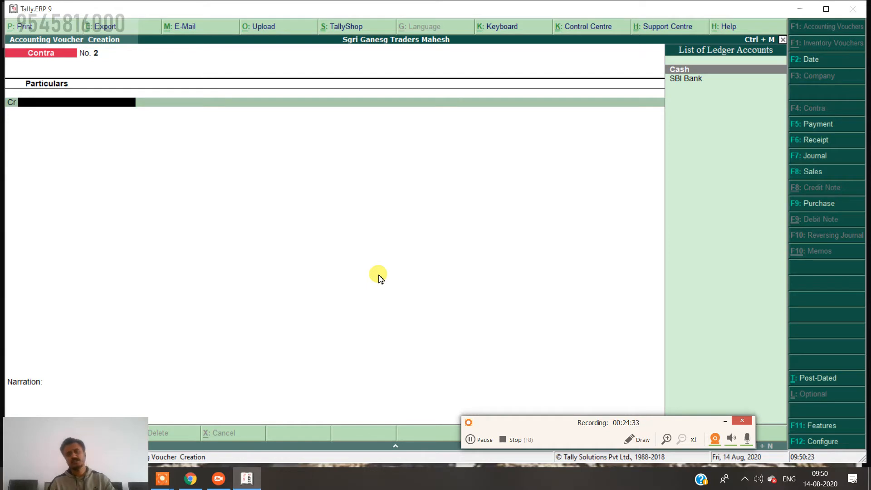
Start a Payment voucher dated 2-May-2018.
left_click(832, 127)
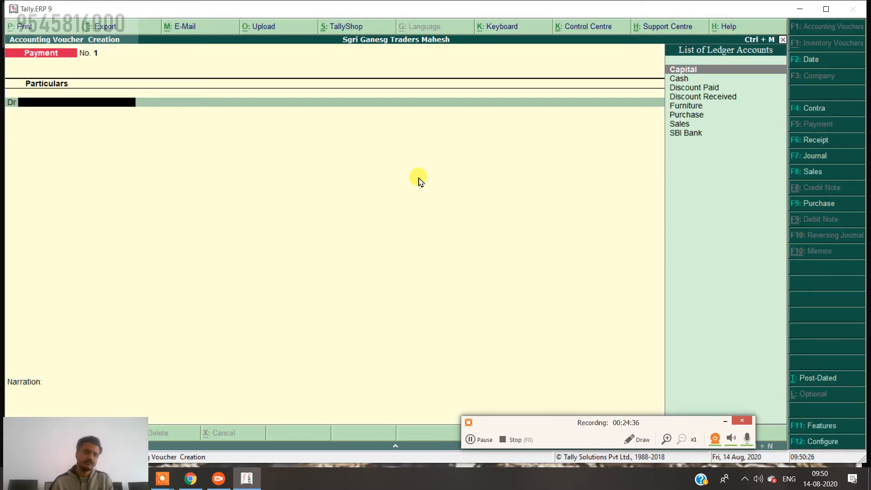
left_click(836, 67)
key("Return")
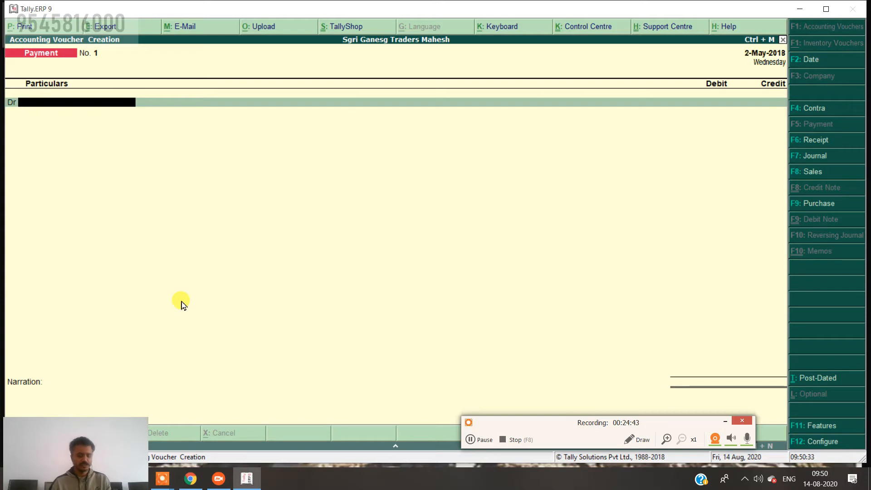
Create and save a 'Transport Charges' ledger under Direct Expenses.
key("alt+c")
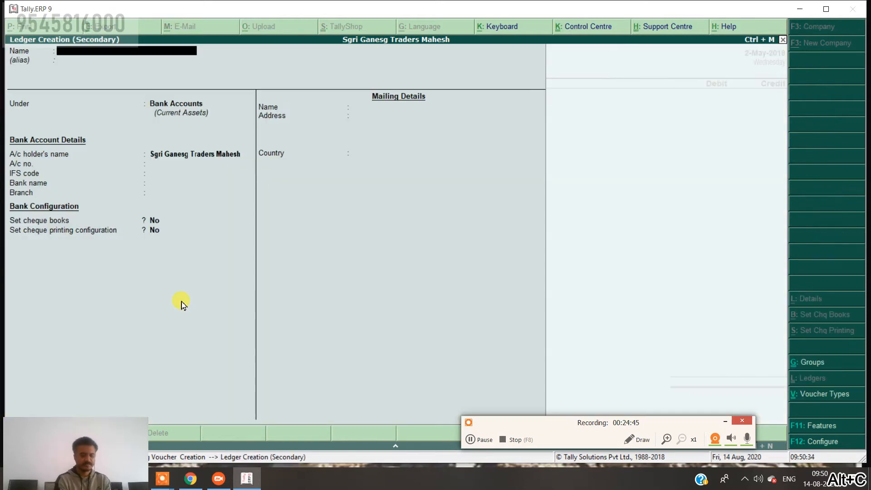
type("Transp")
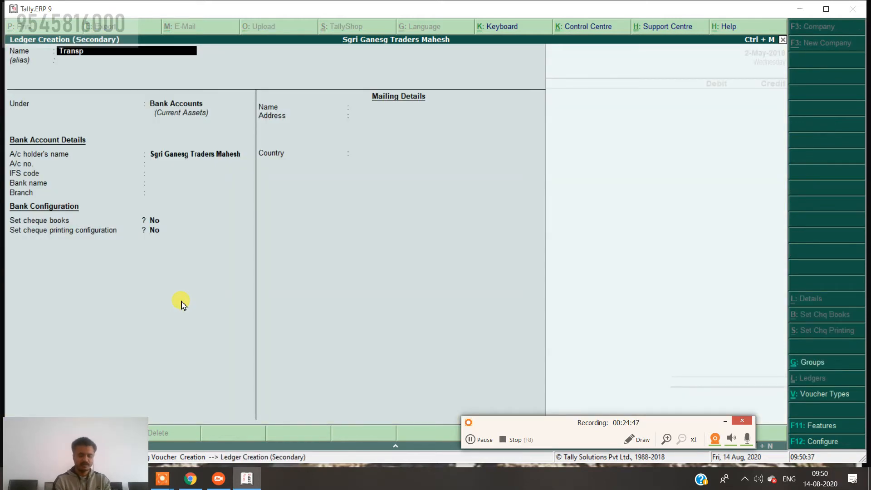
type("ort charges")
key("Return")
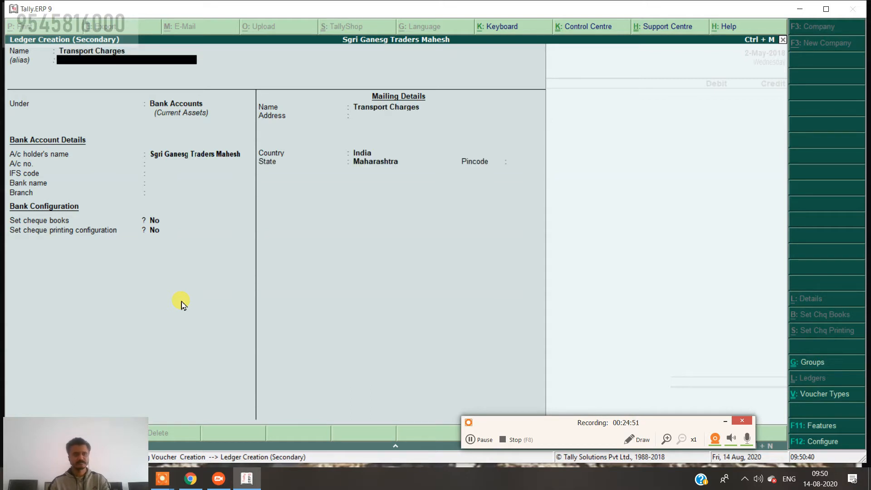
key("Return")
type("D")
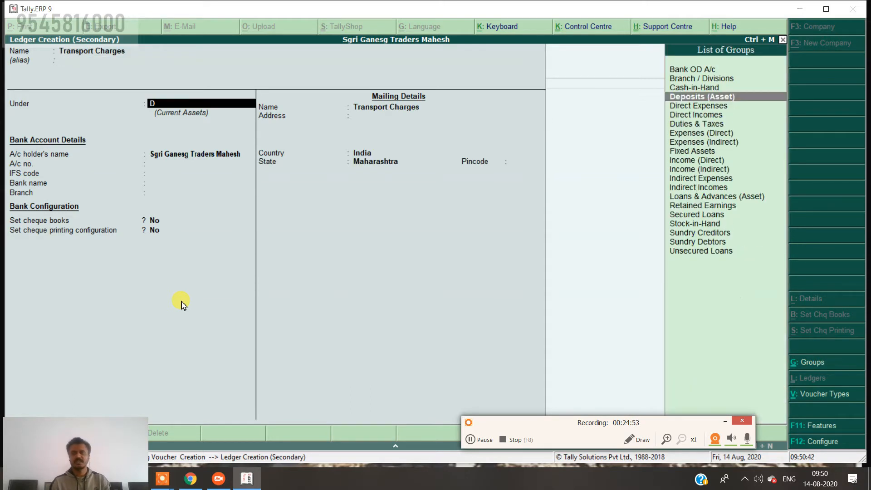
key("Down")
key("Return")
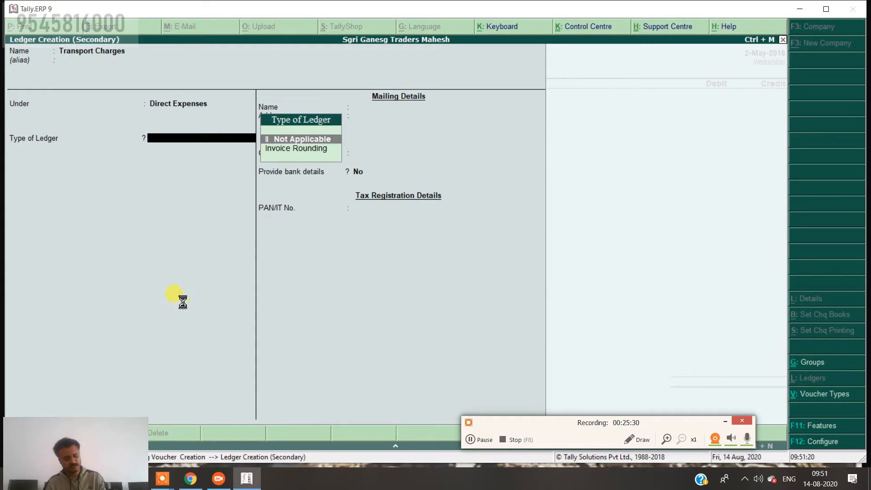
key("ctrl+a")
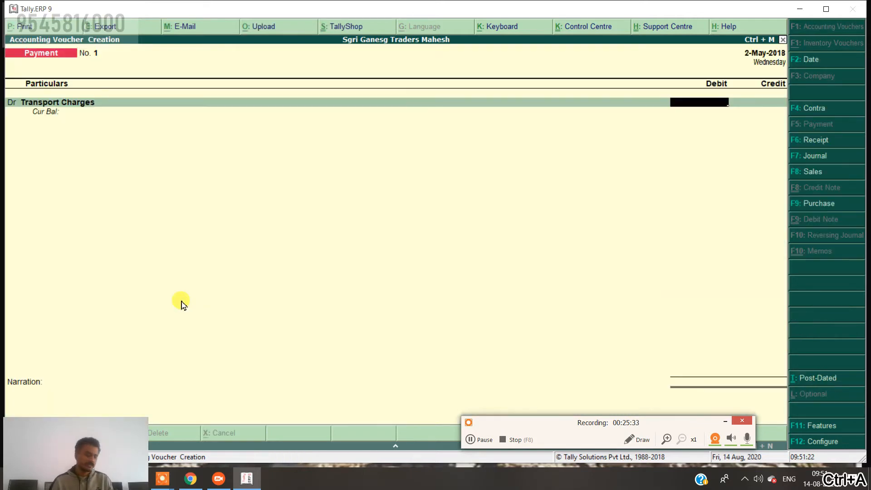
Debit Transport Charges 2,000 and credit Cash 2,000.
type("20")
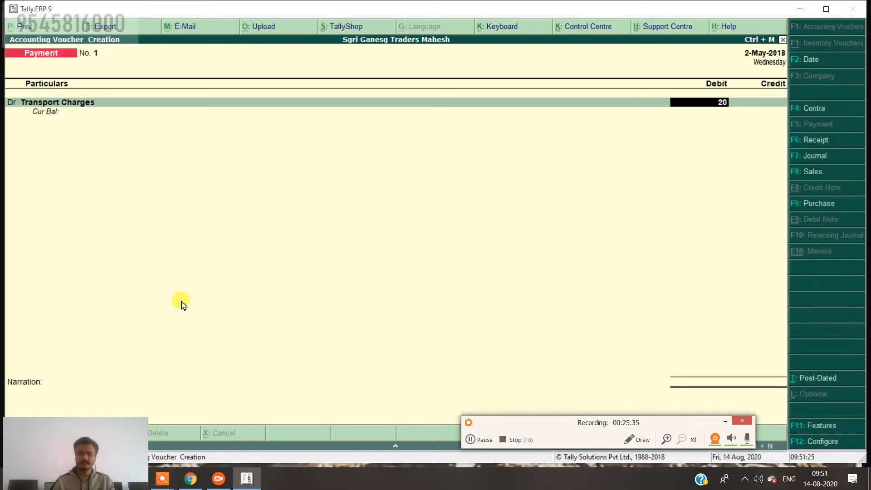
type("00")
key("Return")
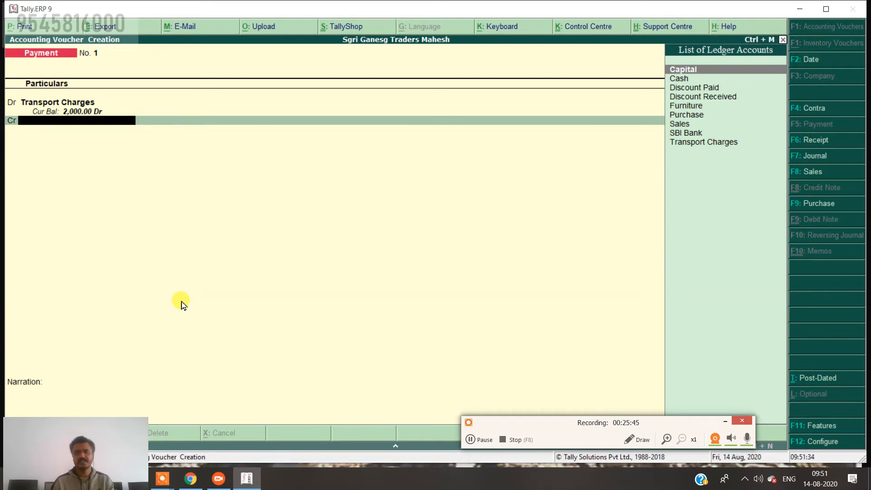
key("Down")
key("Return")
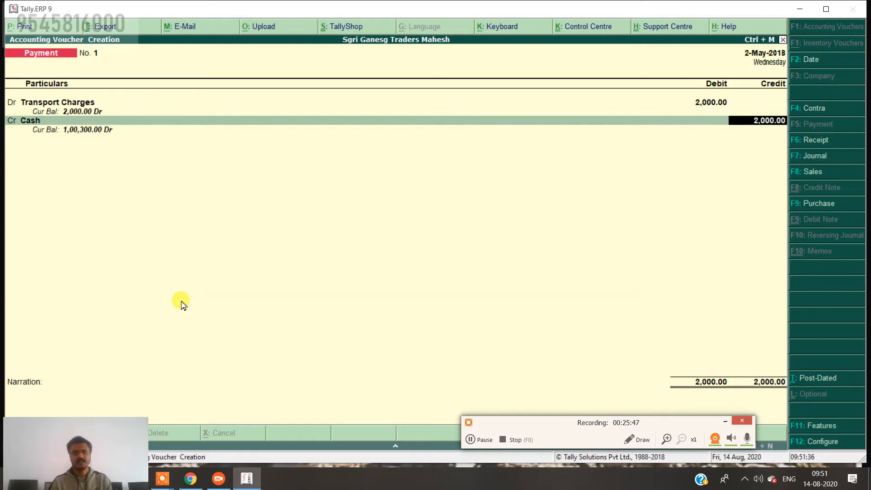
key("Return")
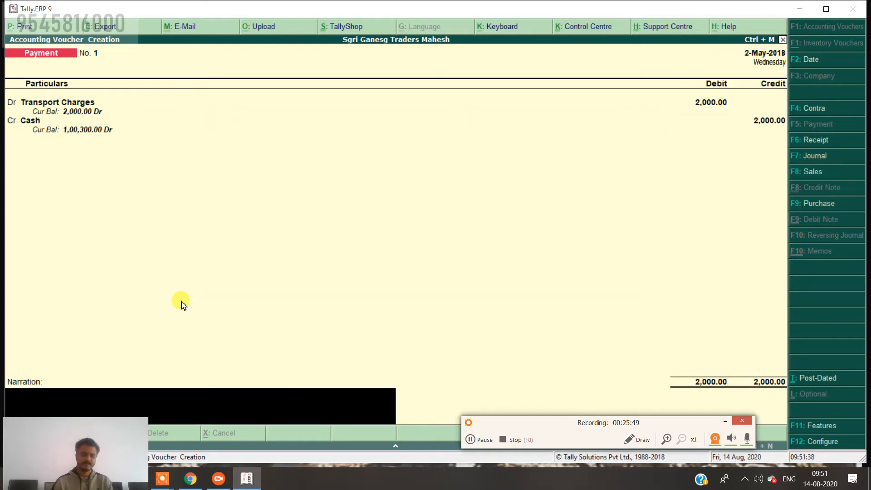
Enter a narration about transport charges paid for goods purchased Pune to Latur.
type("bei")
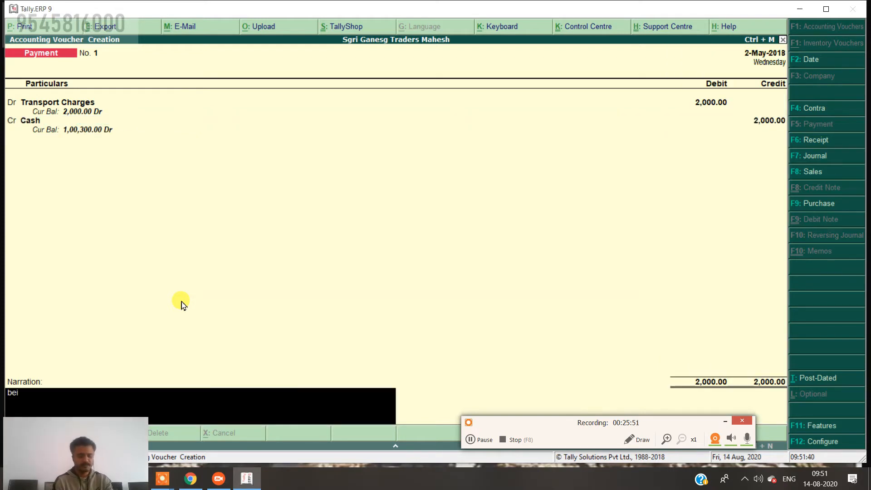
type("ng trans")
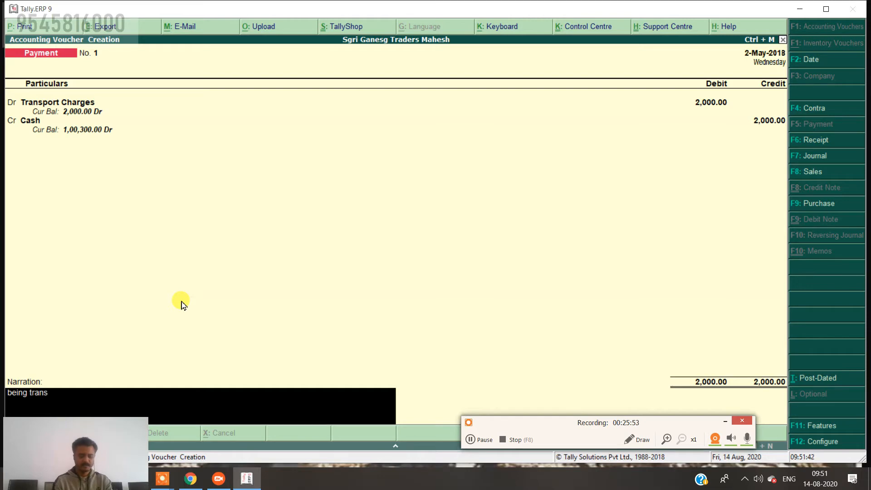
type("port c")
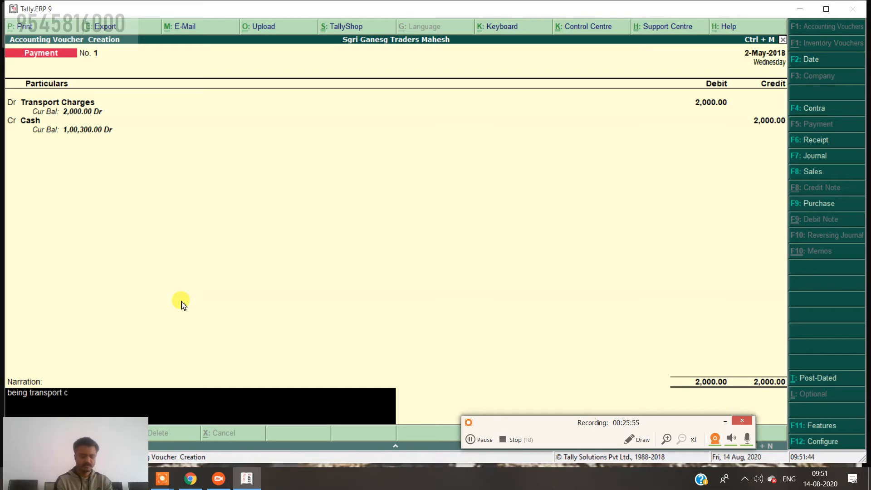
type("hage")
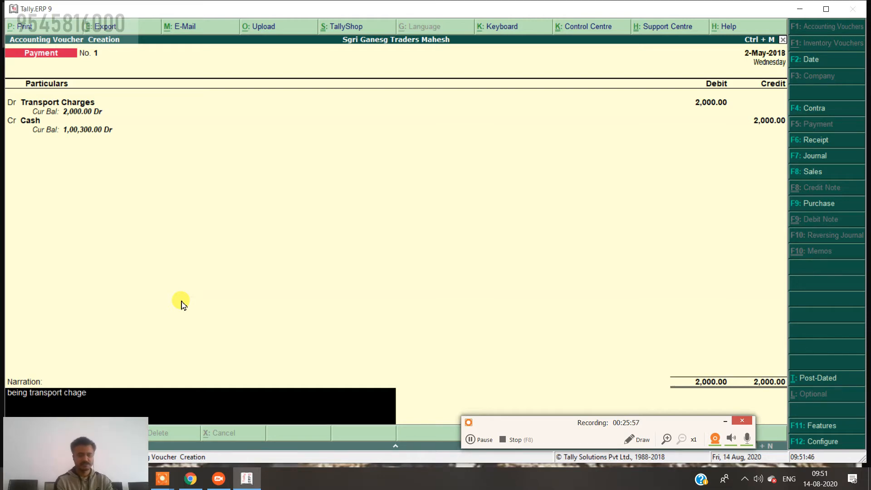
type("s paid at")
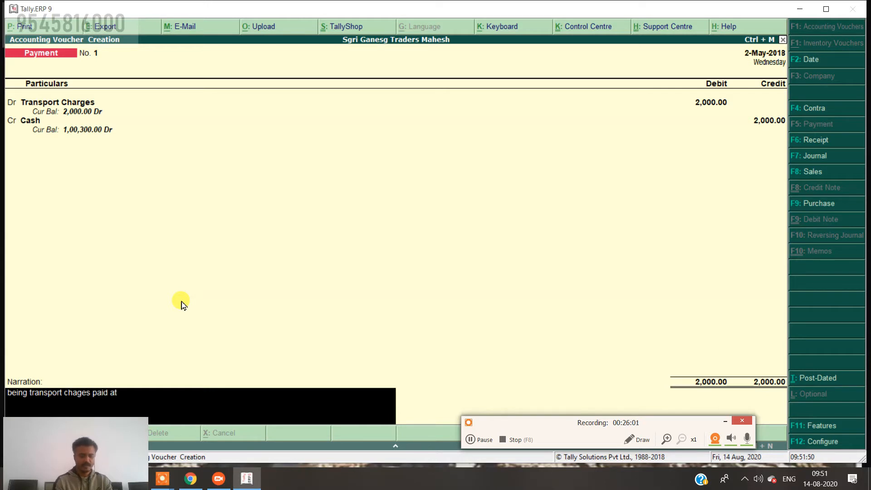
key("BackSpace")
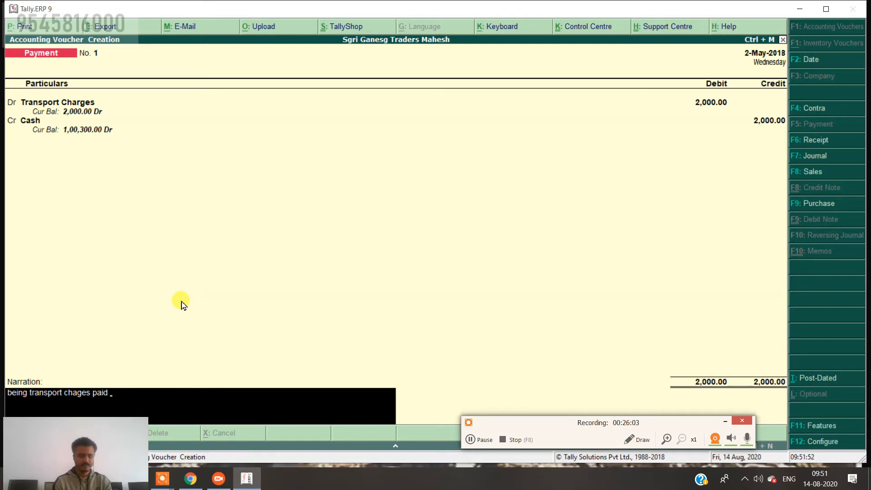
type("for goods purchase ")
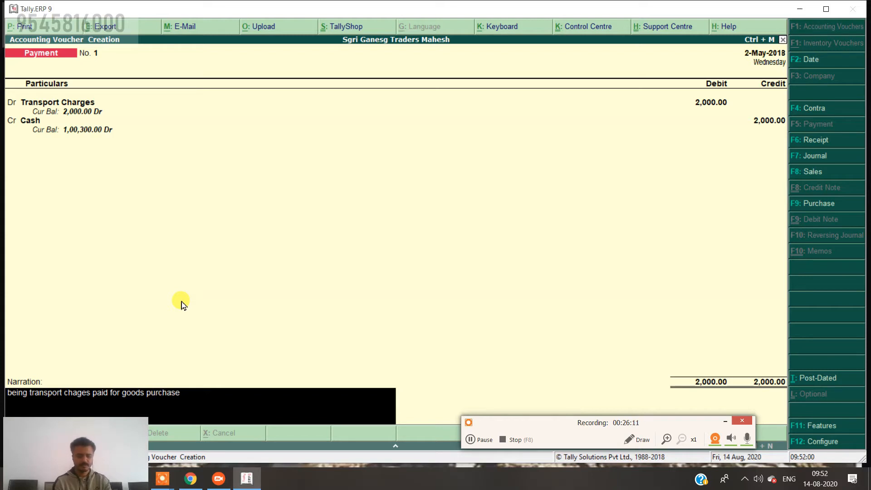
type("pune t")
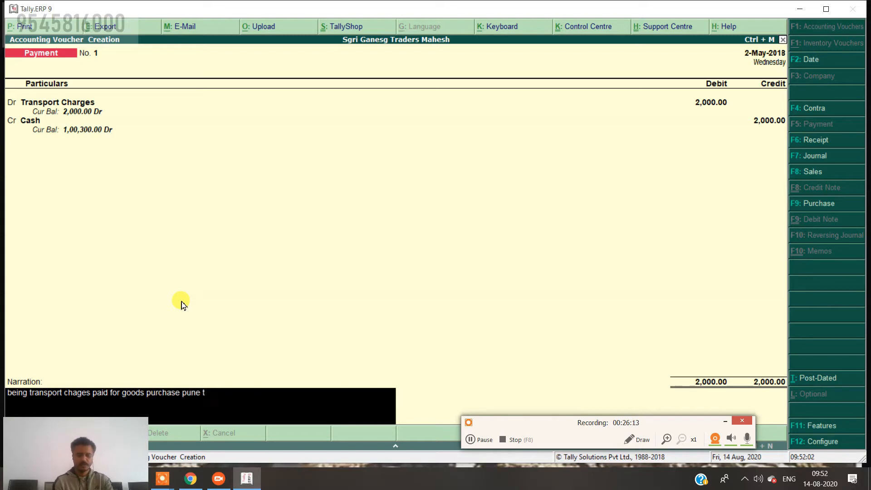
type("o latur")
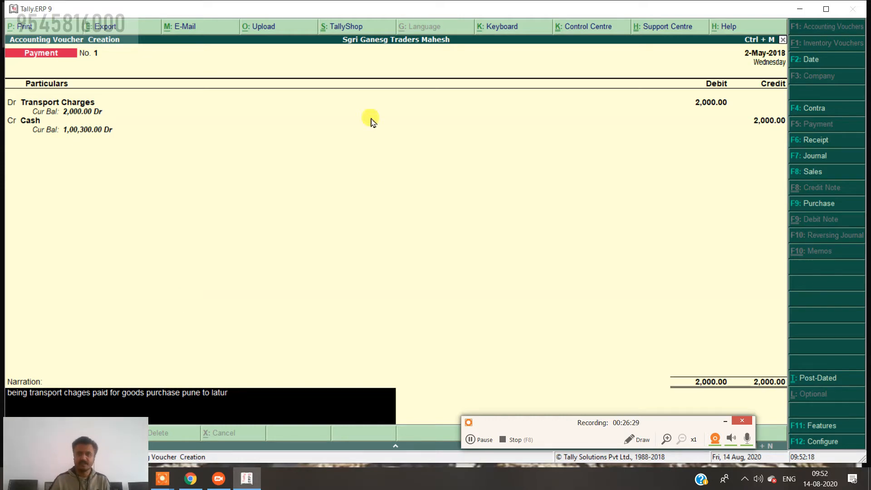
left_click(638, 440)
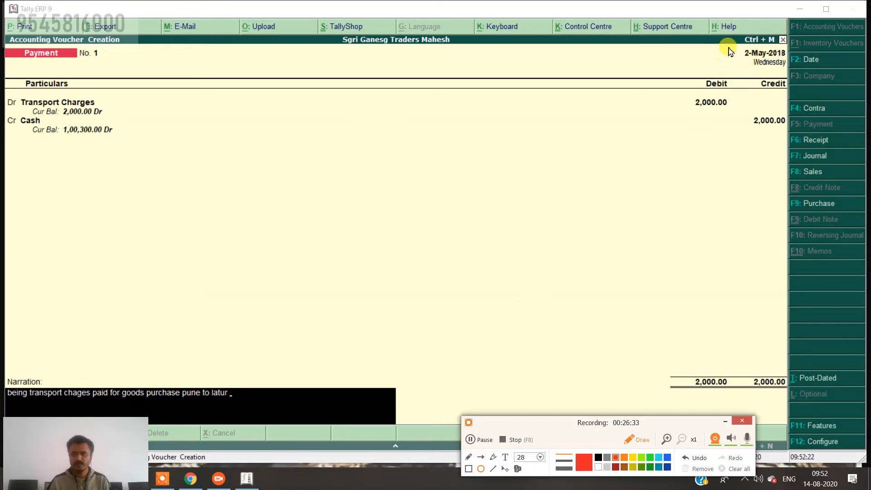
mouse_move(731, 51)
left_mouse_down()
mouse_move(771, 68)
mouse_move(783, 49)
left_mouse_up()
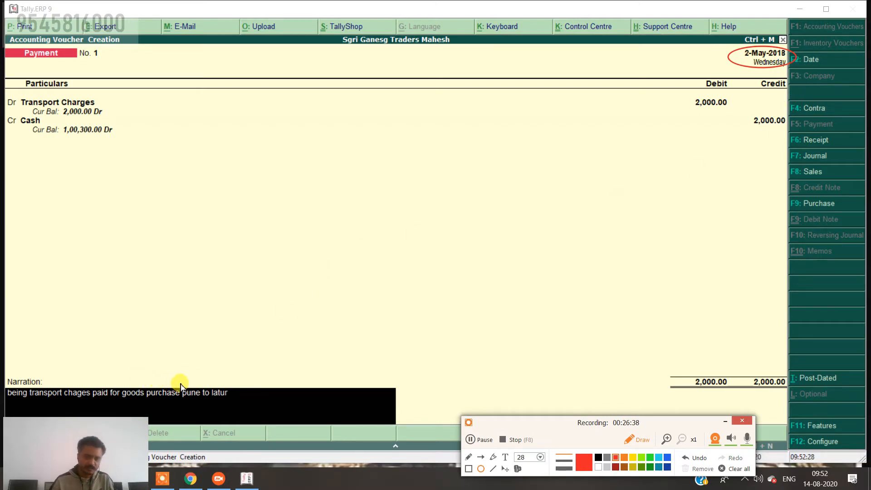
mouse_move(182, 393)
left_mouse_down()
mouse_move(225, 409)
mouse_move(184, 390)
left_mouse_up()
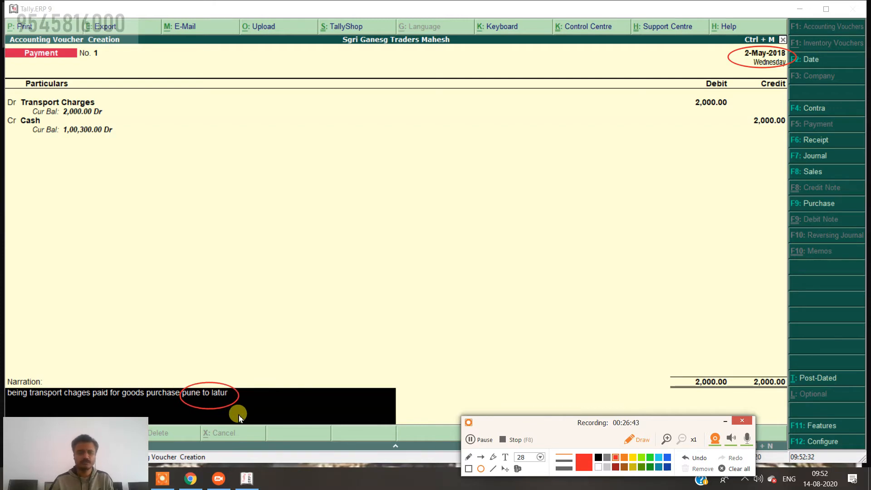
mouse_move(118, 372)
left_mouse_down()
mouse_move(130, 410)
mouse_move(119, 373)
left_mouse_up()
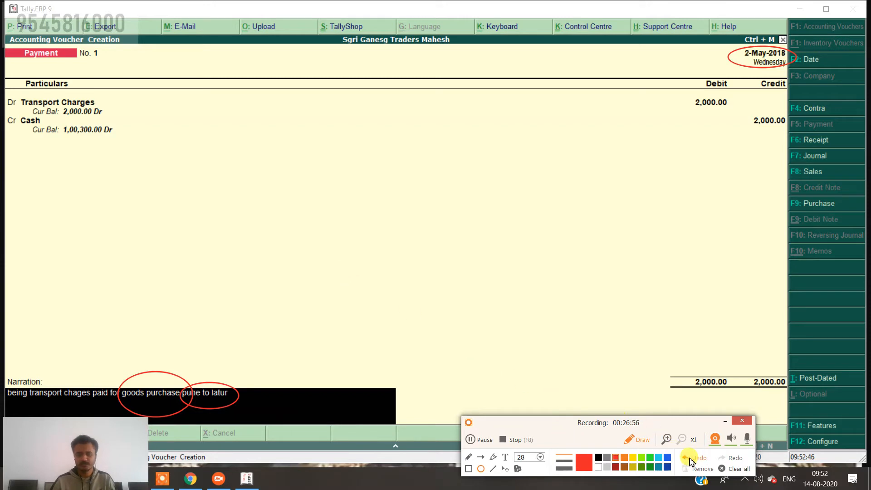
left_click(739, 469)
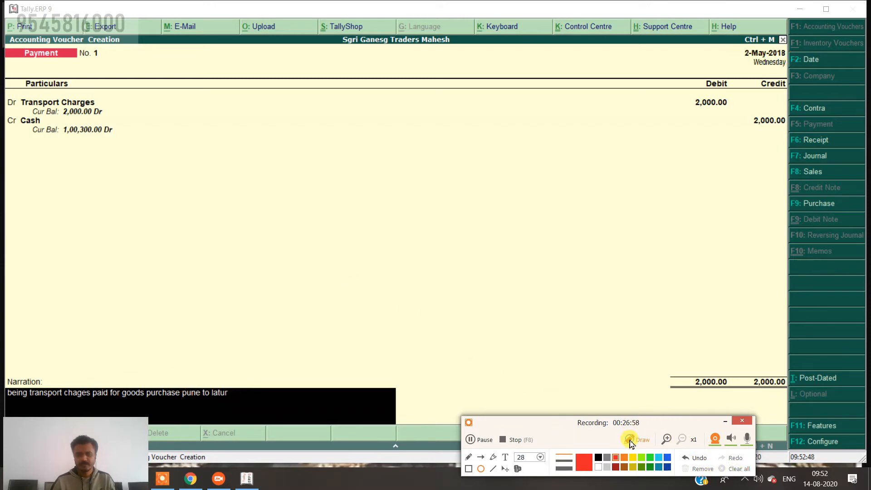
left_click(630, 441)
left_click(453, 258)
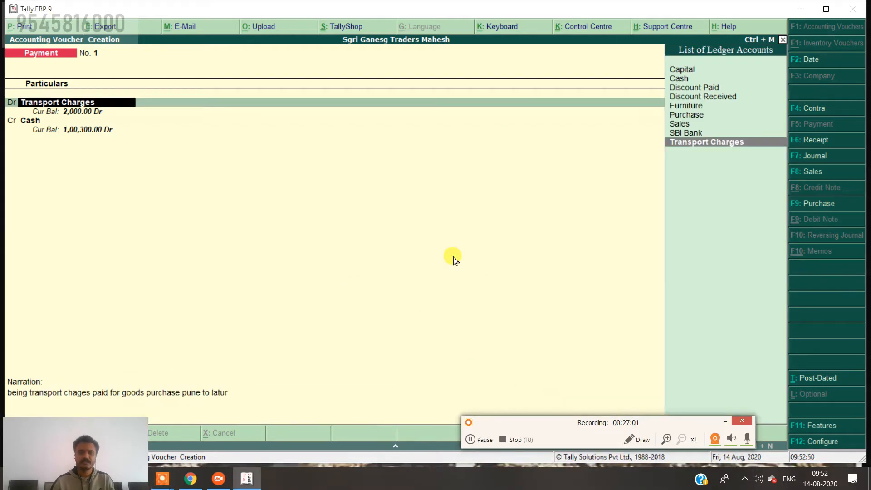
Accept Payment voucher No. 1 for transport charges, leaving blank voucher No. 2.
key("Return")
key("ctrl+a")
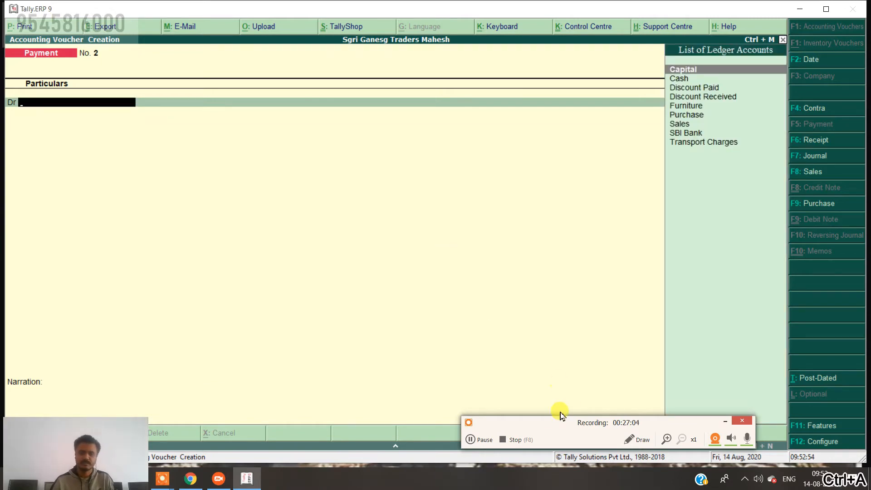
left_click_drag(553, 421, 554, 456)
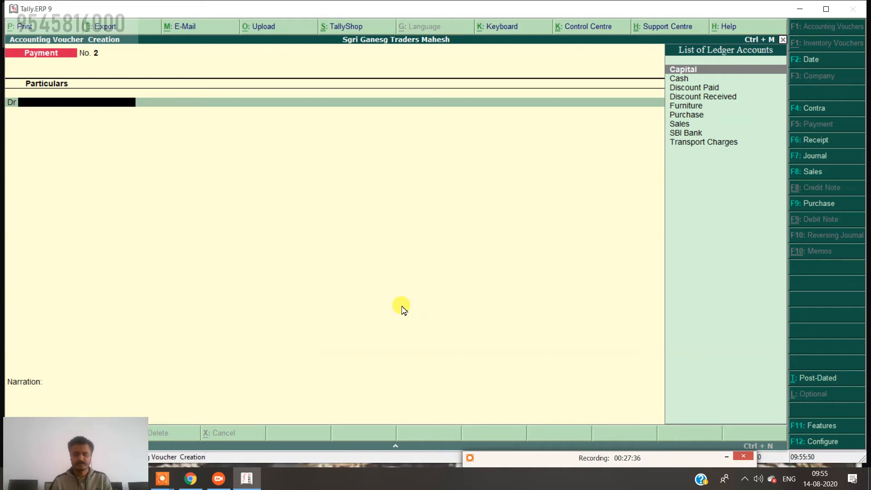
In a new Journal voucher, create a 'Funiture' ledger under Fixed Assets.
left_click(823, 162)
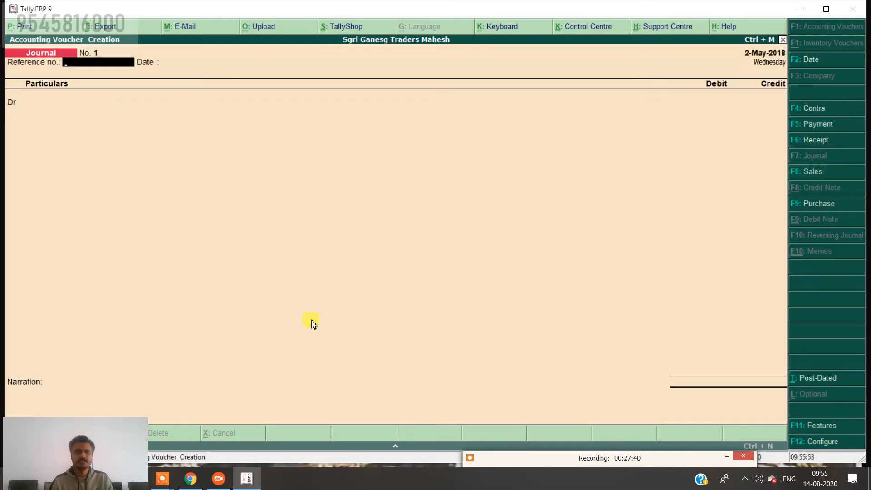
key("Return")
key("Return")
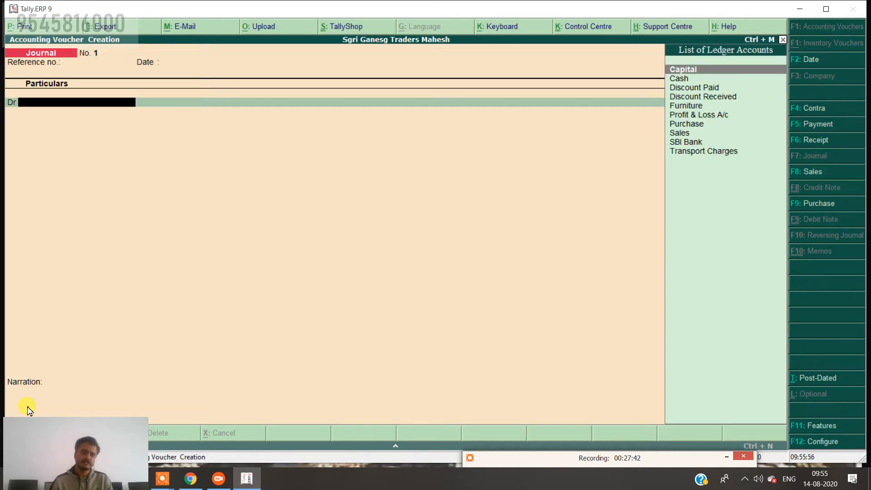
key("alt+c")
type("F")
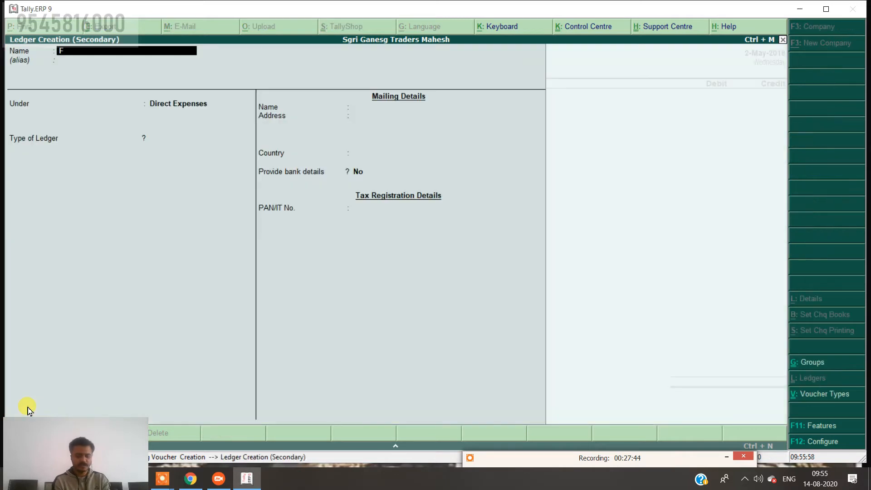
type("u")
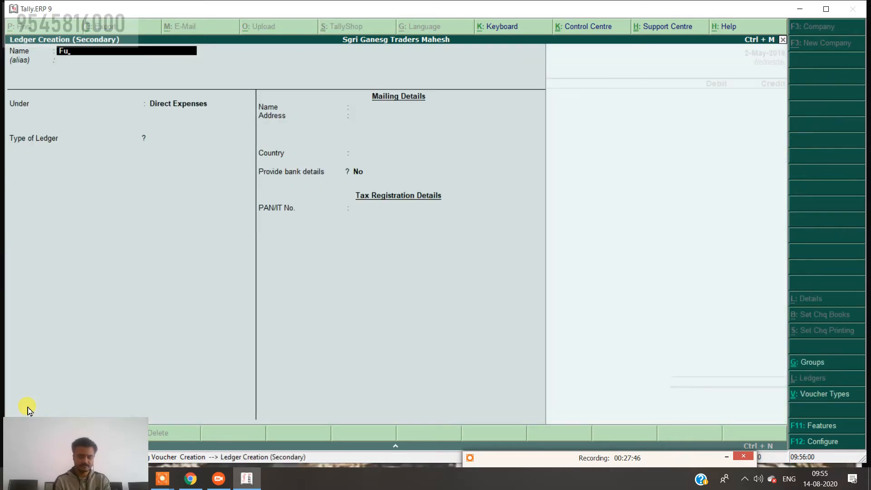
type("niture")
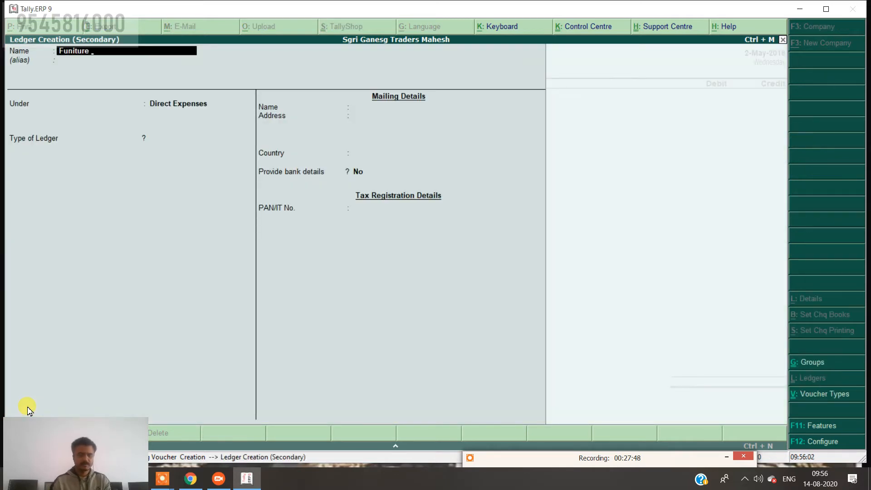
key("Return")
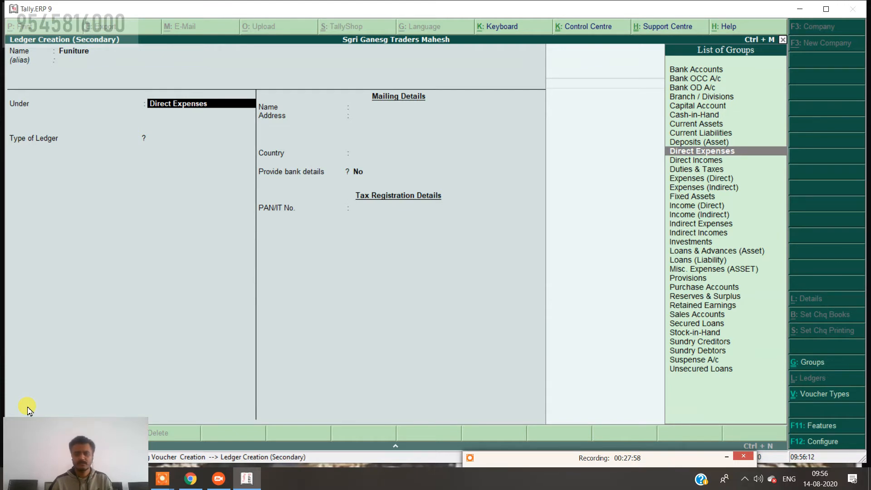
type("F")
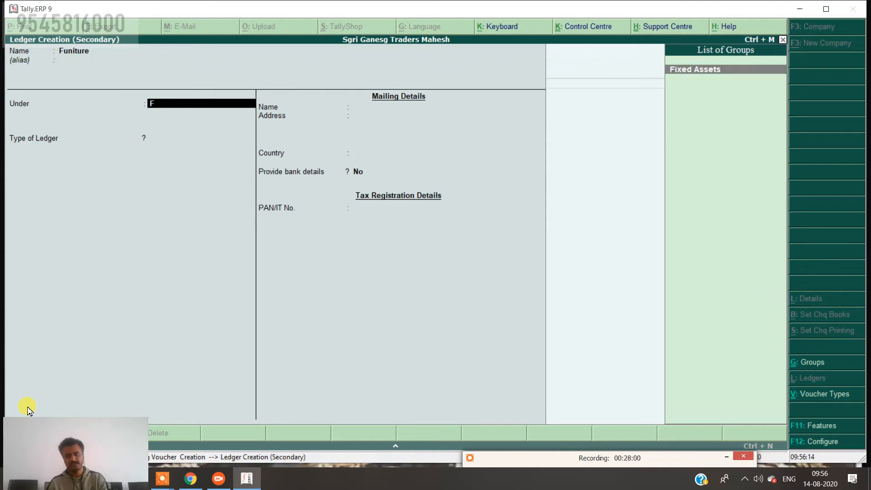
key("Return")
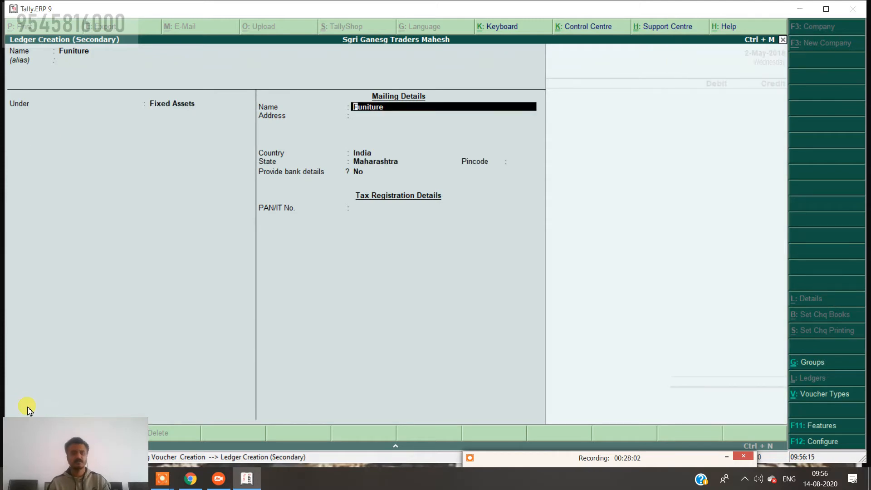
key("ctrl+a")
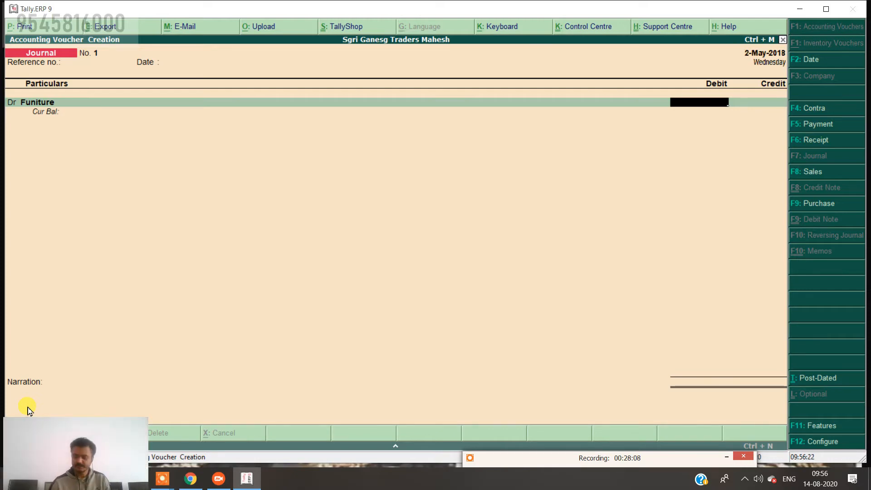
Debit Funiture 25,000 in Journal No. 1.
type("25000")
key("Return")
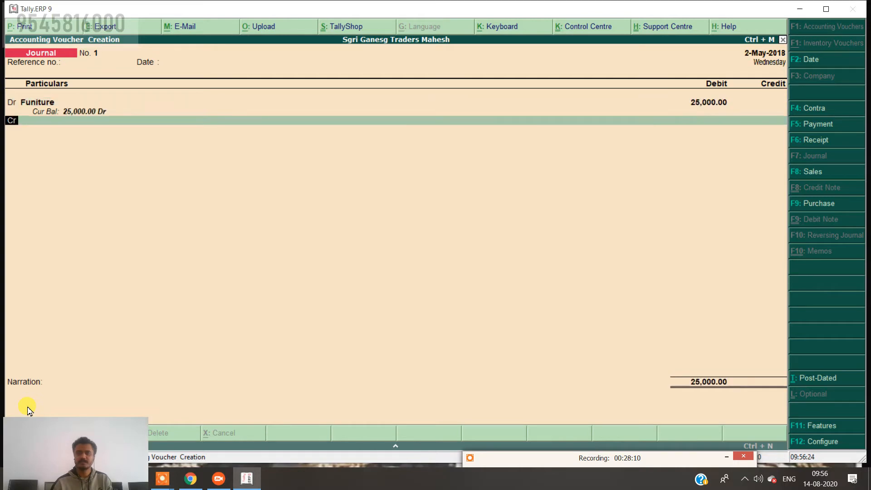
key("Return")
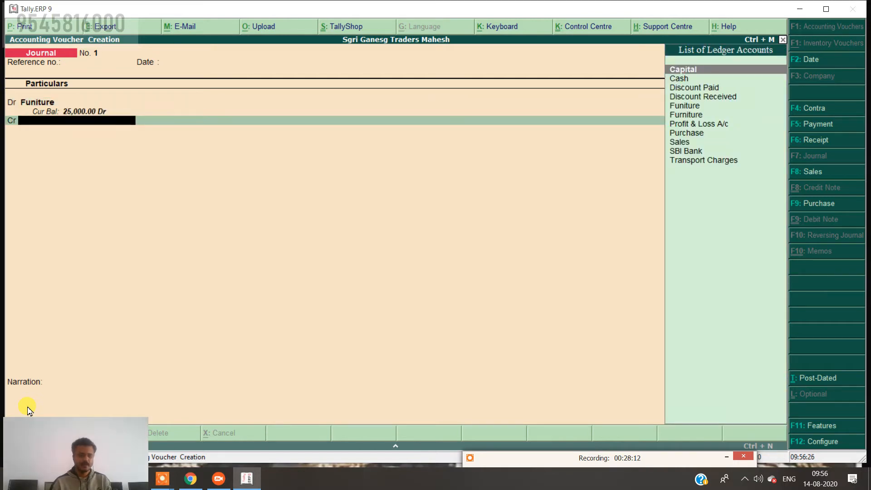
Begin a 'Rama Furniture' credit ledger under Sundry Creditors.
key("alt+c")
type("Rama")
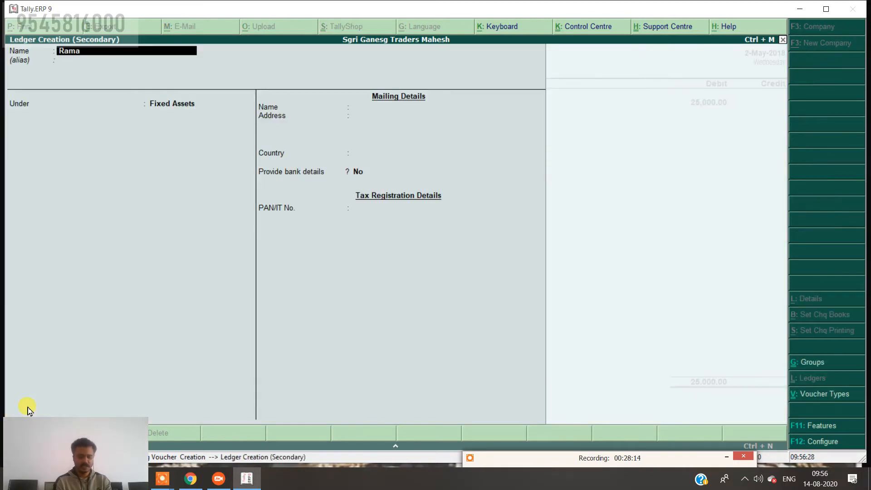
type(" furniture")
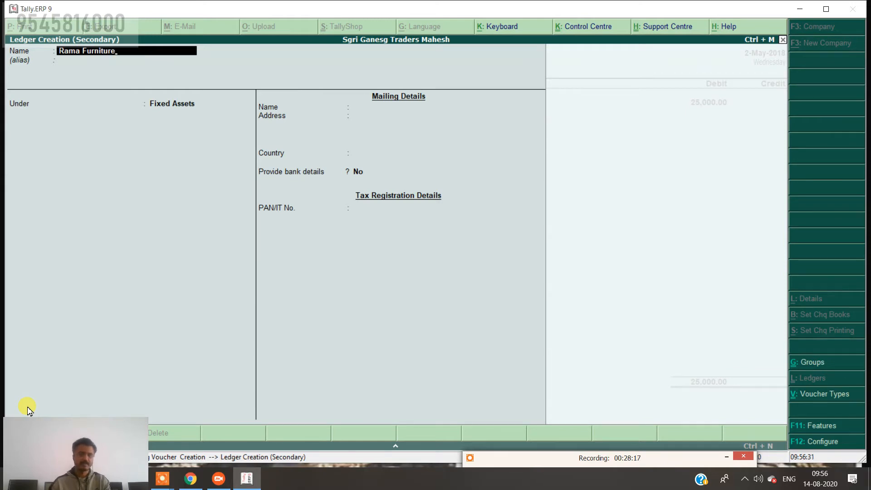
key("Return")
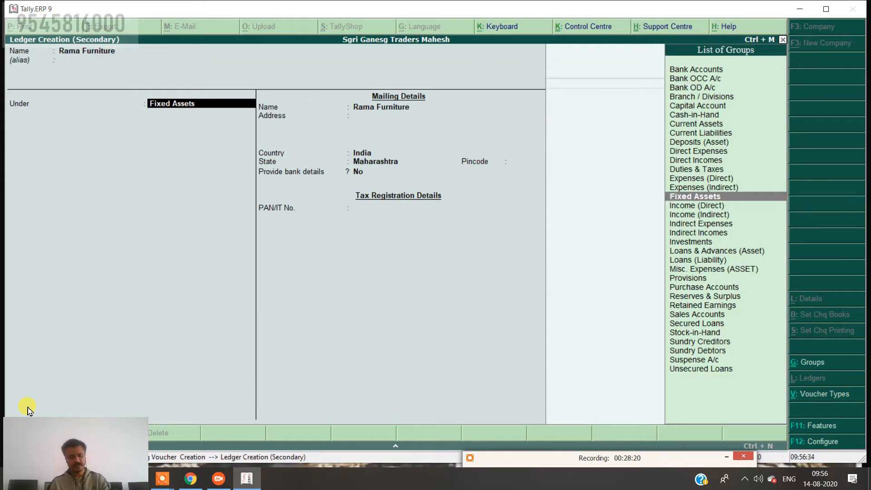
type("S")
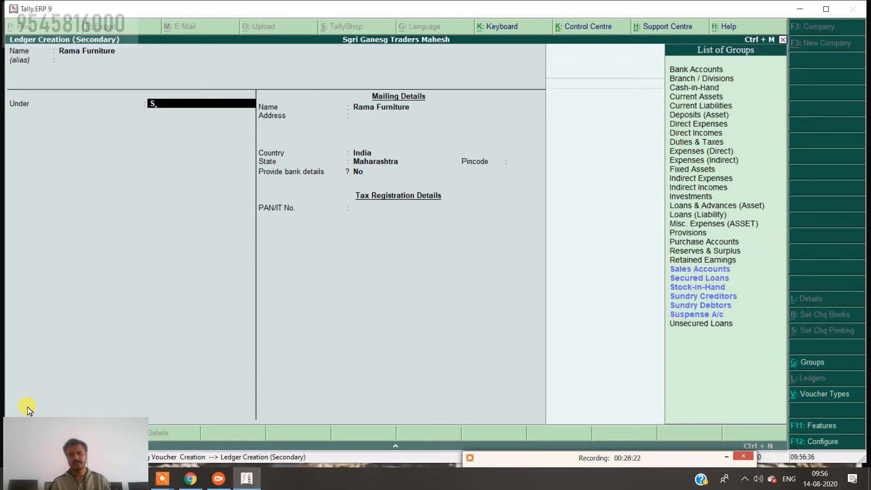
key("Up")
key("Up")
key("Up")
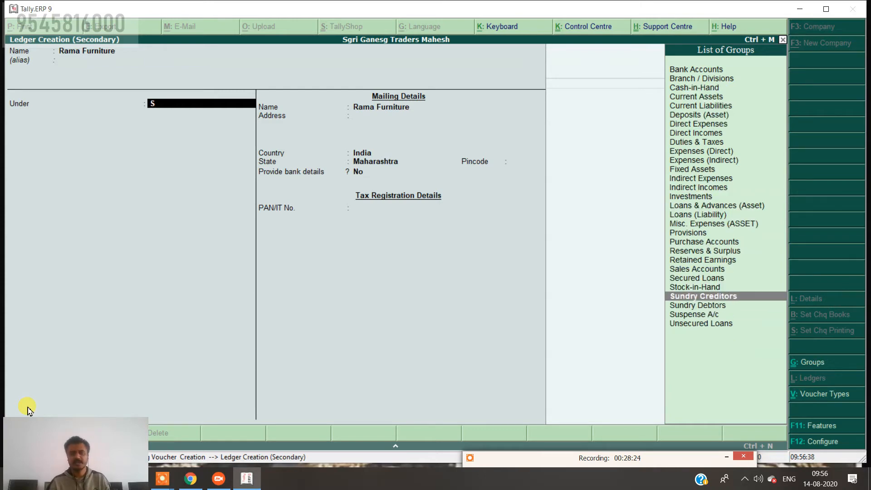
key("Return")
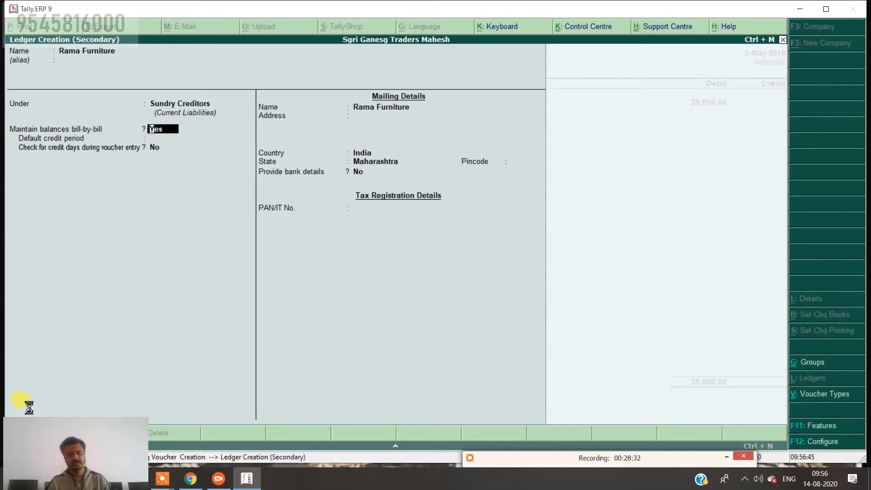
Save Rama Furniture, credit it 25,000 On Account, and type 'being purchase furniture on credit'.
key("ctrl+a")
key("Return")
key("Return")
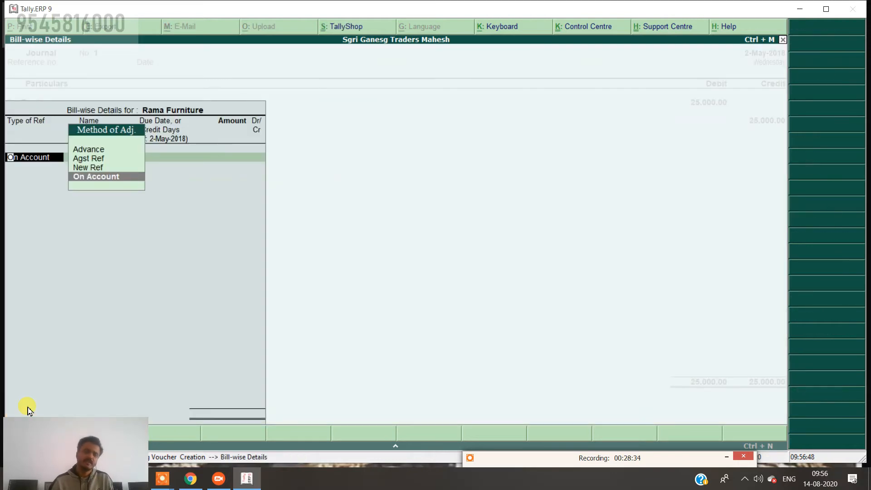
key("Return")
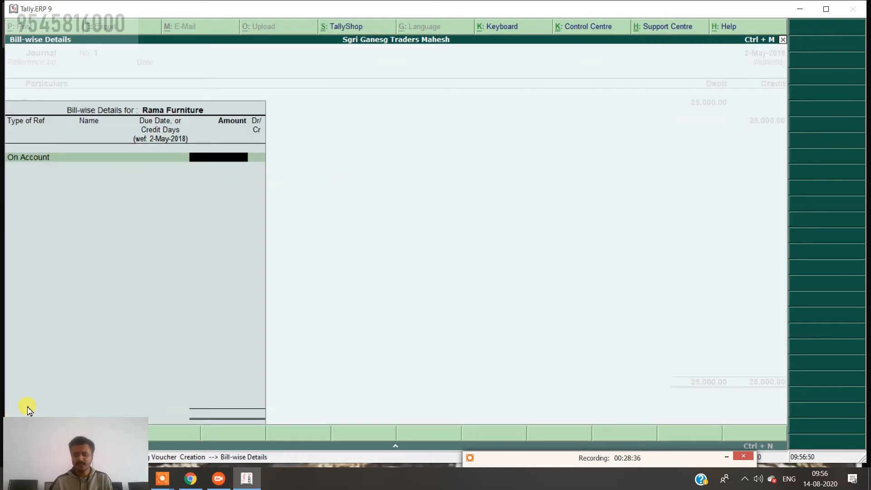
type("25000")
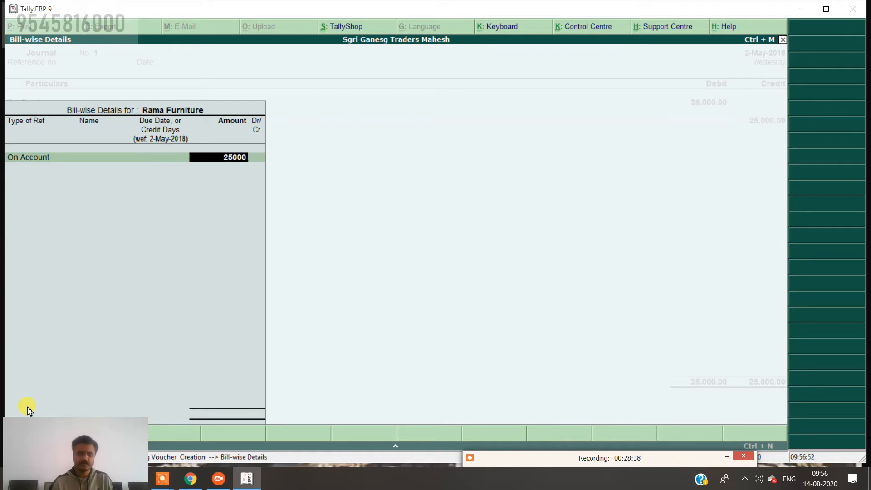
key("Return")
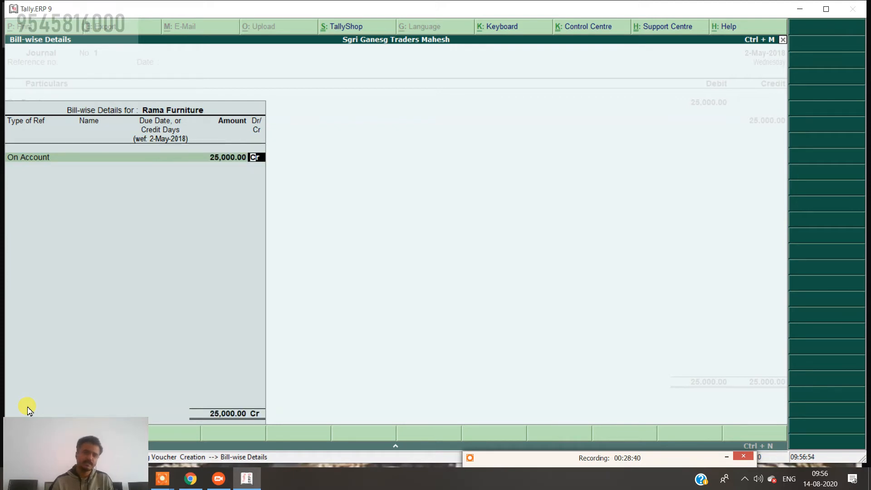
key("Return")
key("Return")
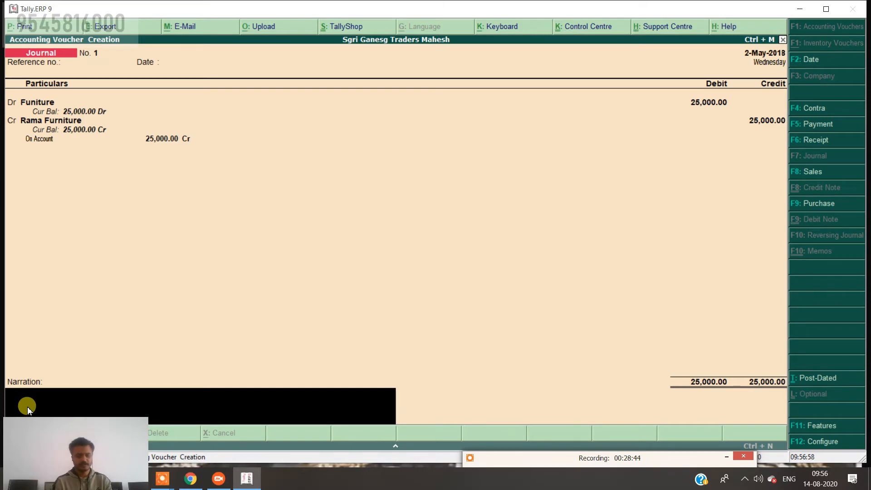
type("bein")
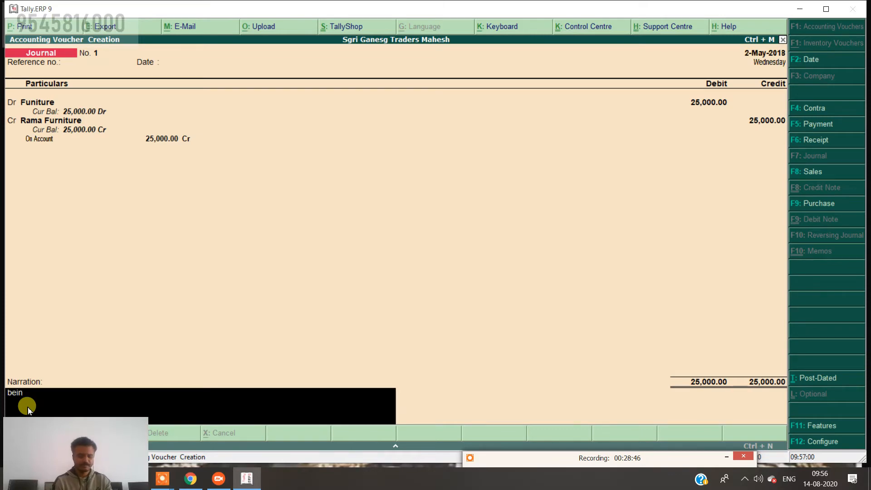
type("g purc")
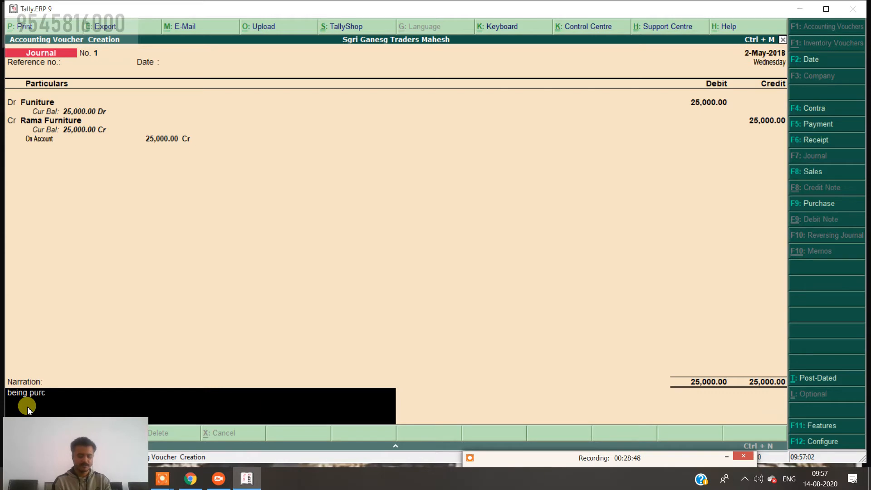
type("hase fur")
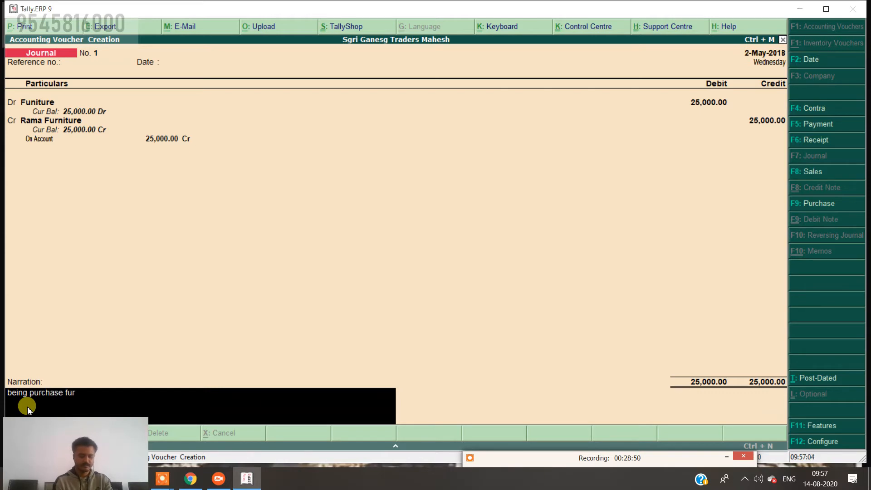
type("niture")
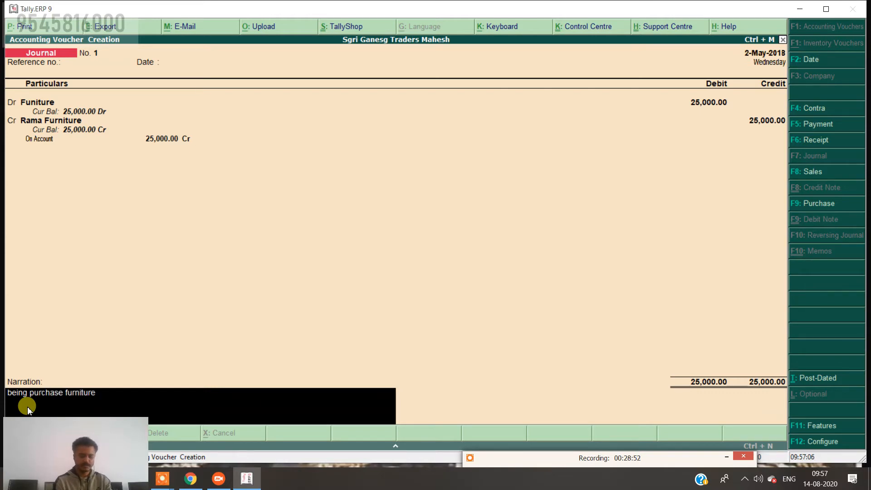
type(" on credit")
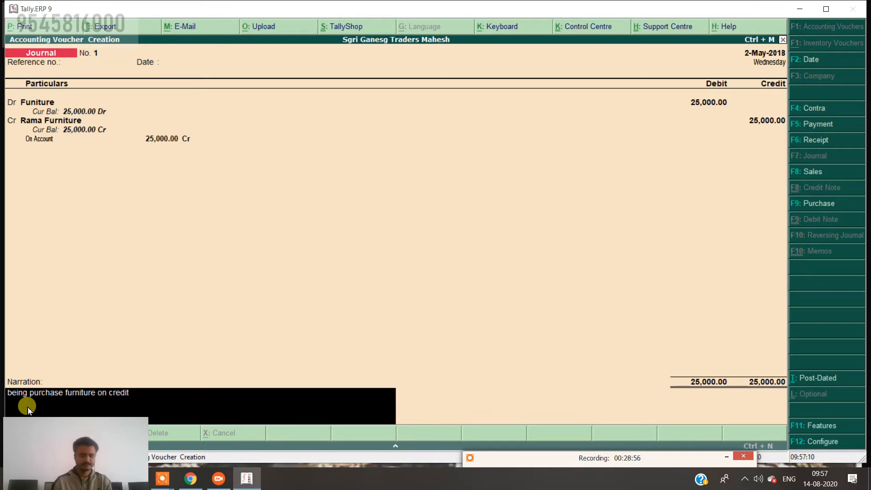
Save the journal, then reopen it and redate it to 31-May-2018.
key("Return")
key("Return")
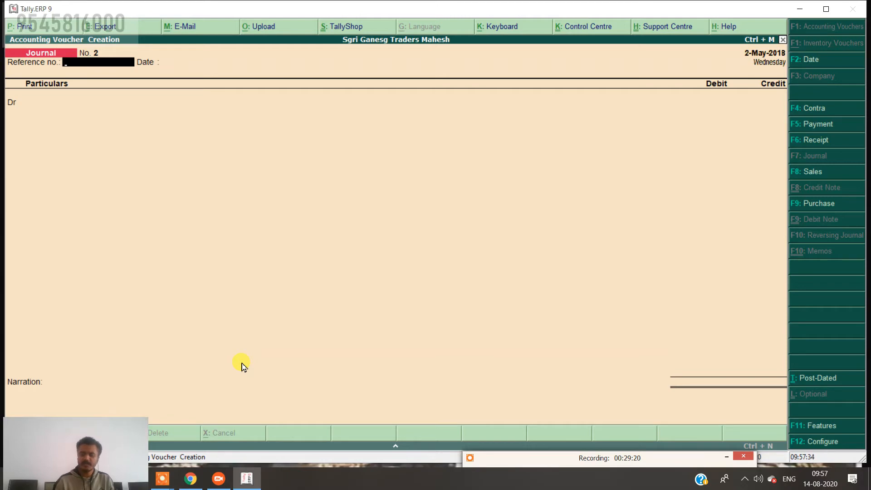
key("Page_Up")
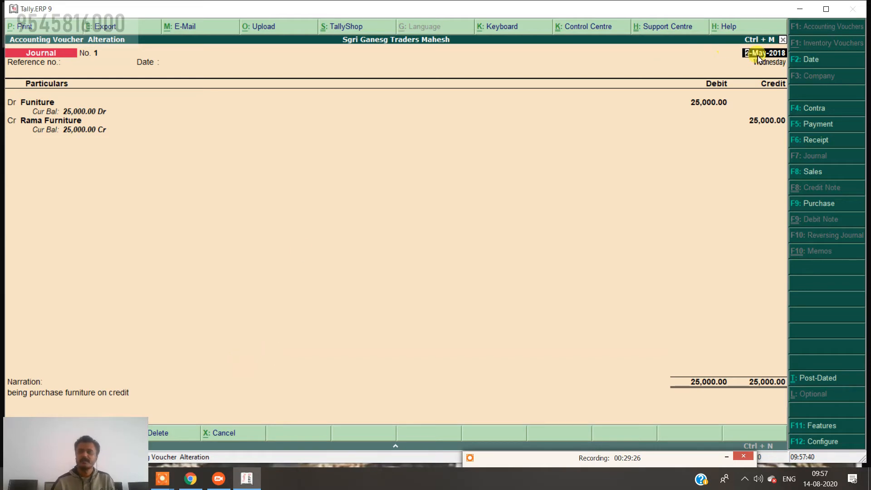
left_click(812, 60)
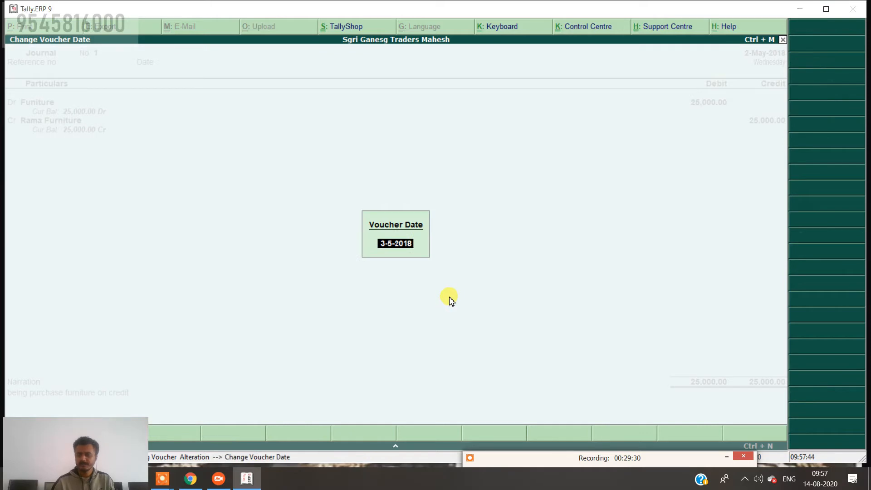
type("31.5")
key("Return")
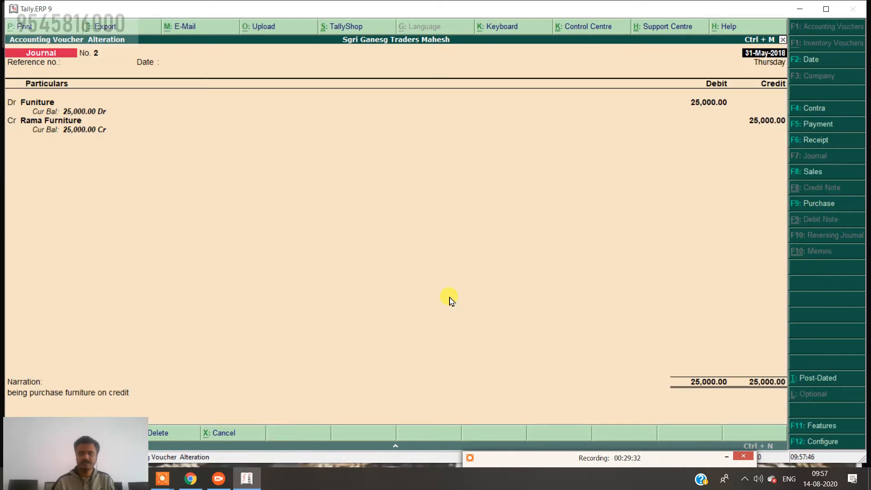
Re-confirm Rama Furniture's bill-wise details as On Account 25,000 Cr.
key("Return")
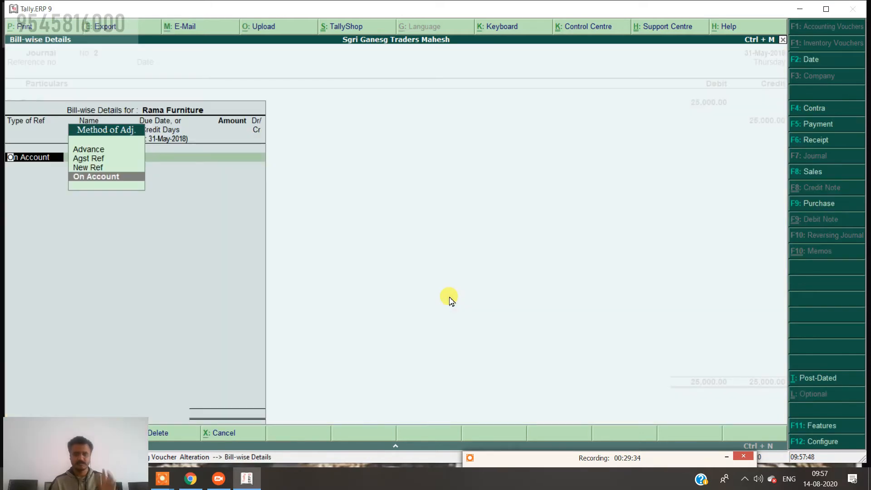
key("Return")
type("25000")
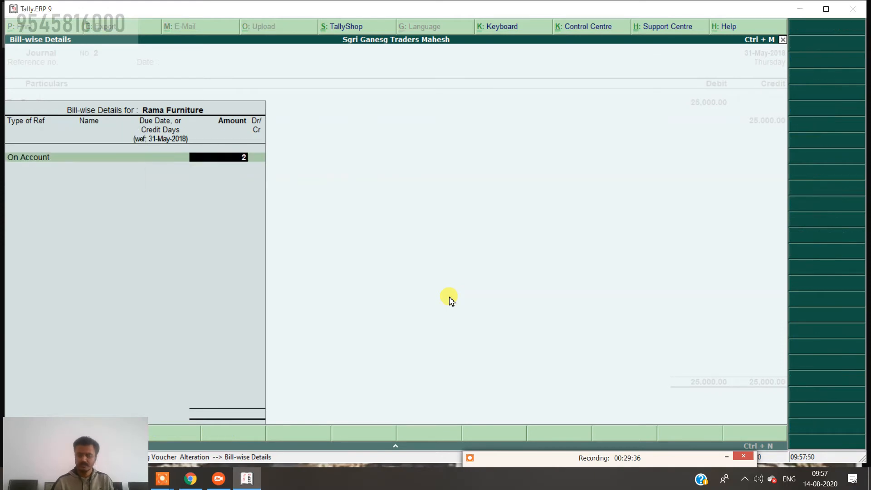
key("Return")
key("Return")
key("Return")
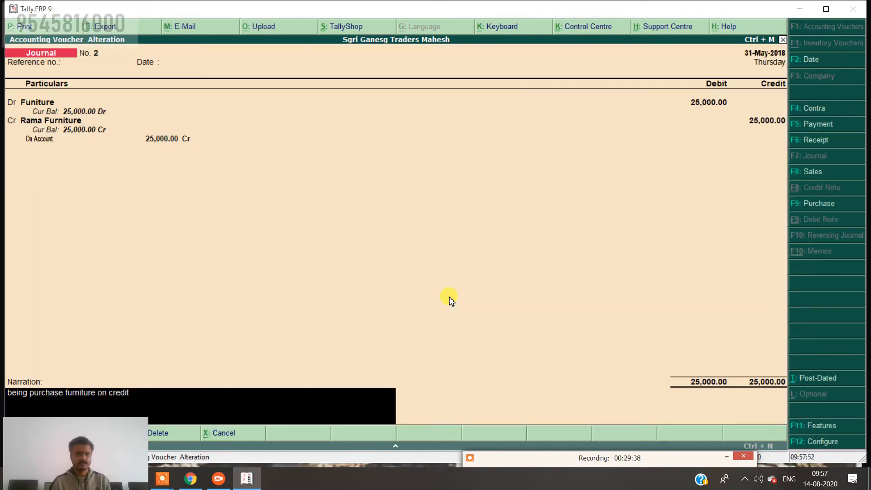
key("Return")
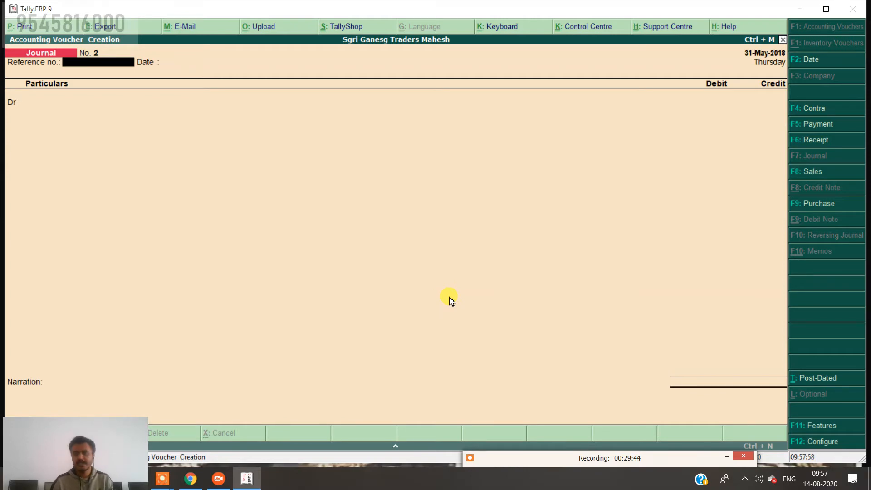
Start a Purchase voucher dated 1-Jun-2018 in voucher mode.
left_click(823, 64)
key("Return")
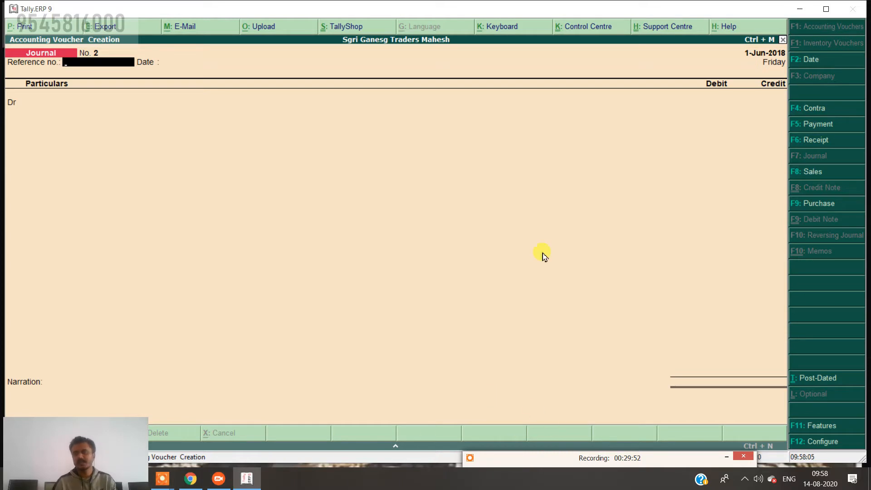
left_click(818, 205)
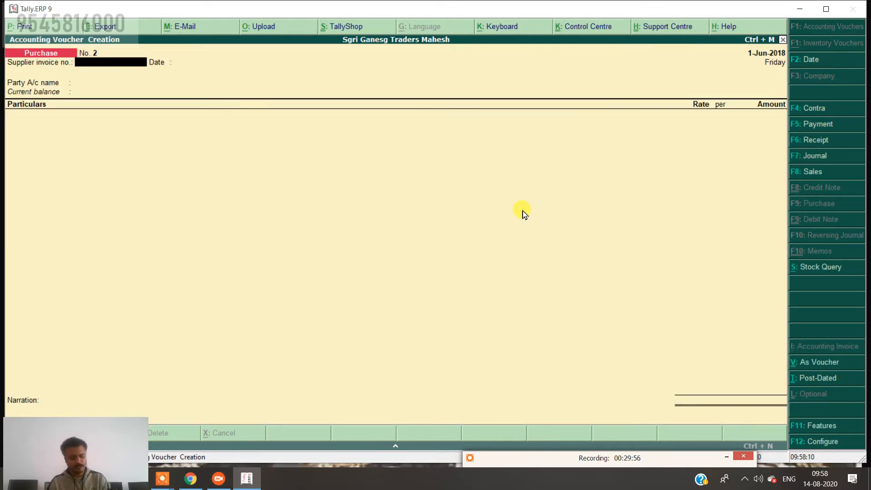
key("ctrl+v")
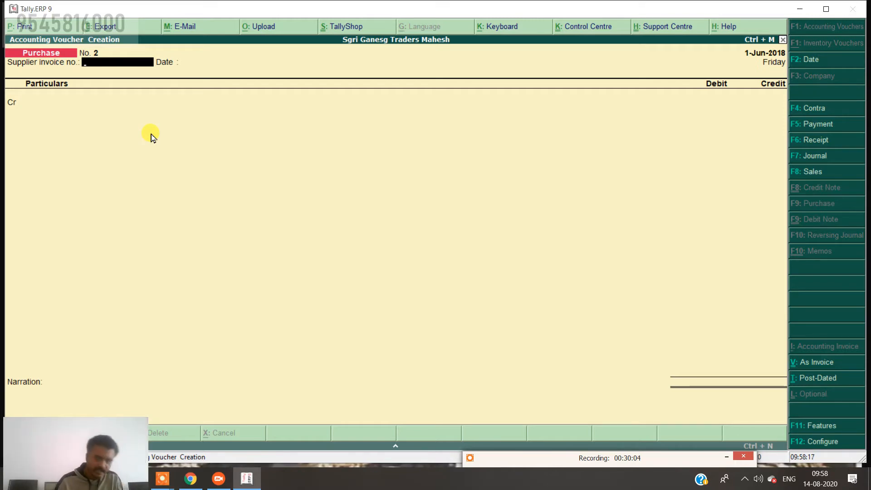
Create a Tata Co ledger under Sundry Creditors and credit it on the purchase voucher.
key("Return")
key("Return")
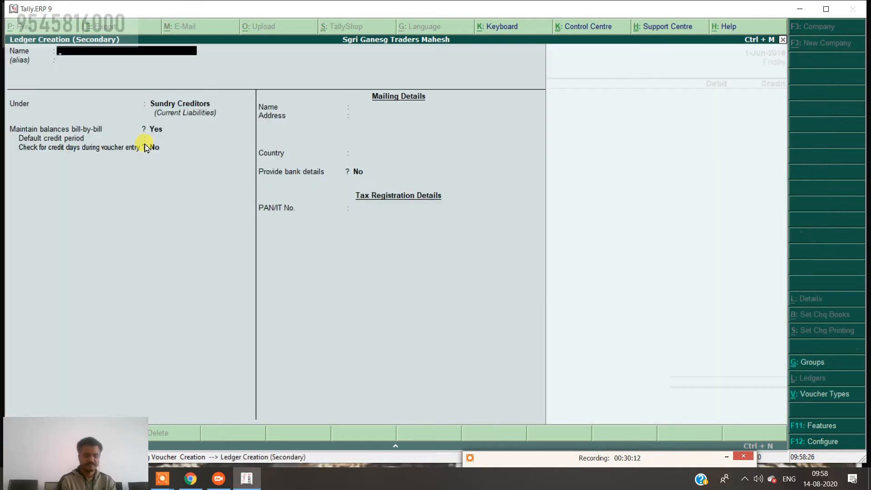
type("Tata Co")
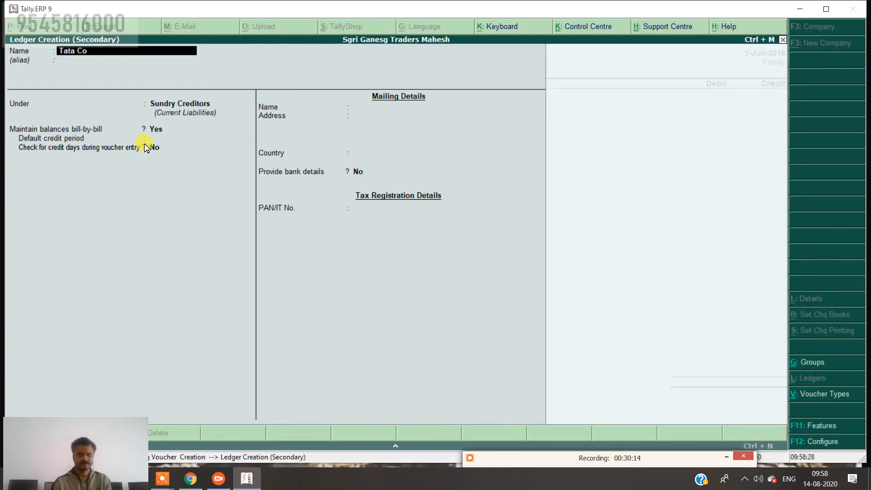
key("Return")
key("Return")
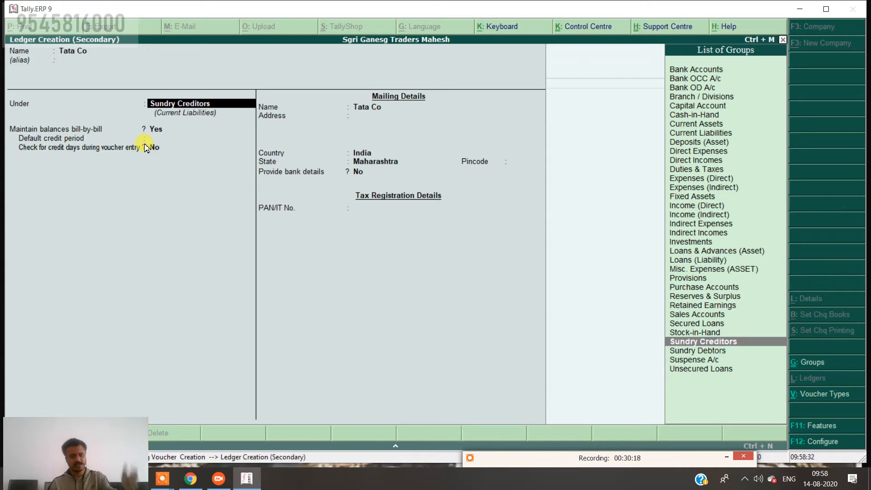
key("ctrl+a")
key("Return")
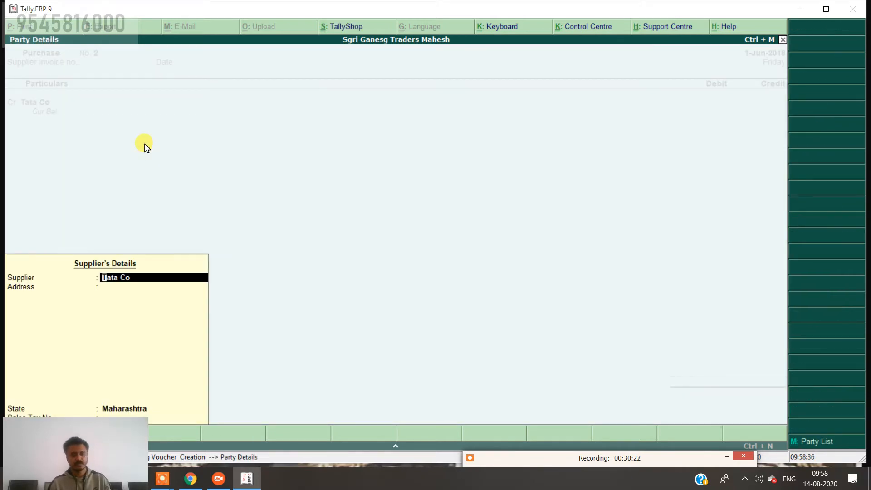
key("ctrl+a")
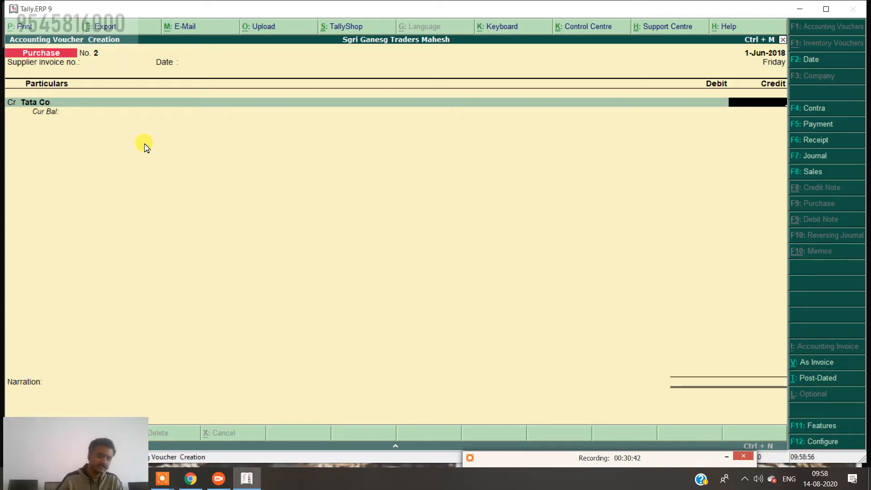
Credit Tata Co 1,22,500 as a New Ref bill, debit Purchase, start the narration 'being', then bring up JioMeet.
type("1")
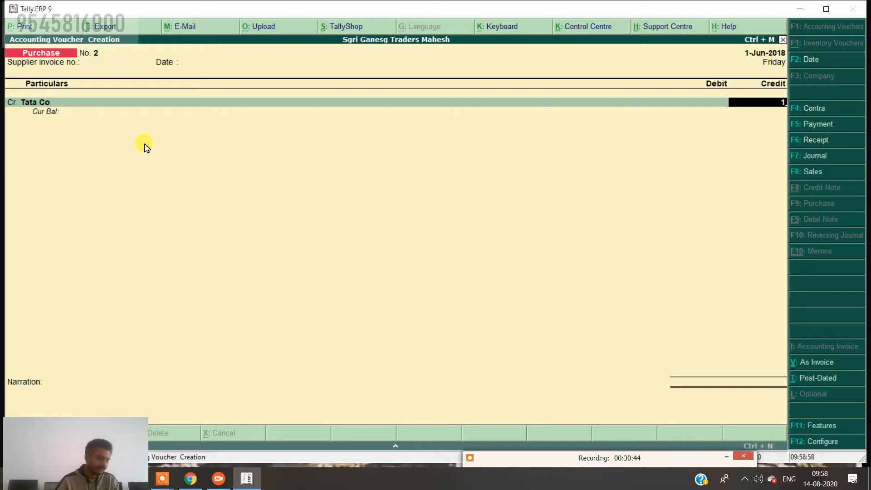
type("22")
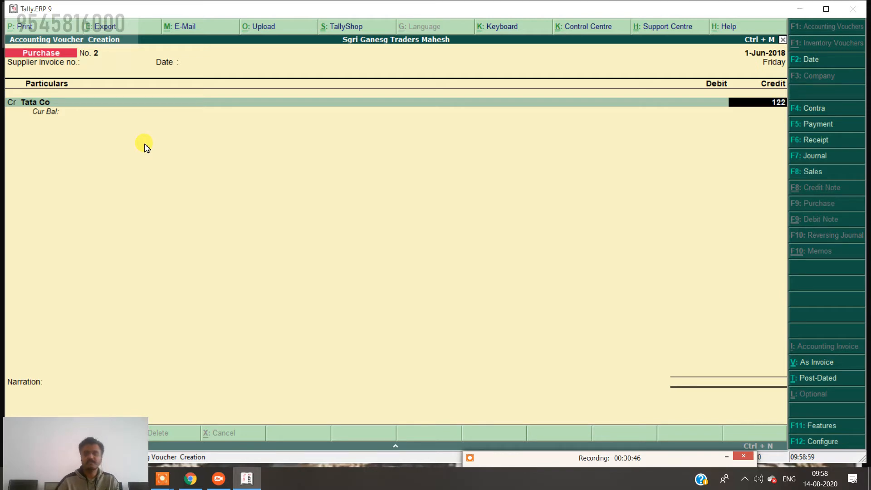
type("500")
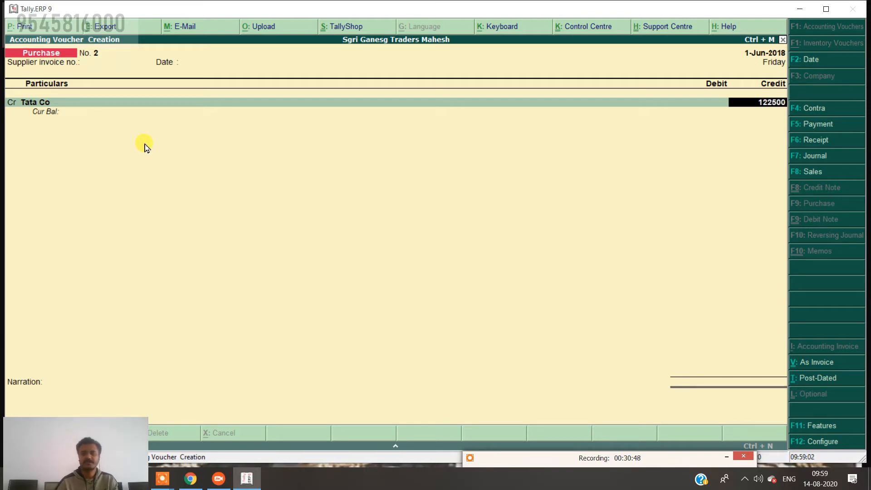
key("Return")
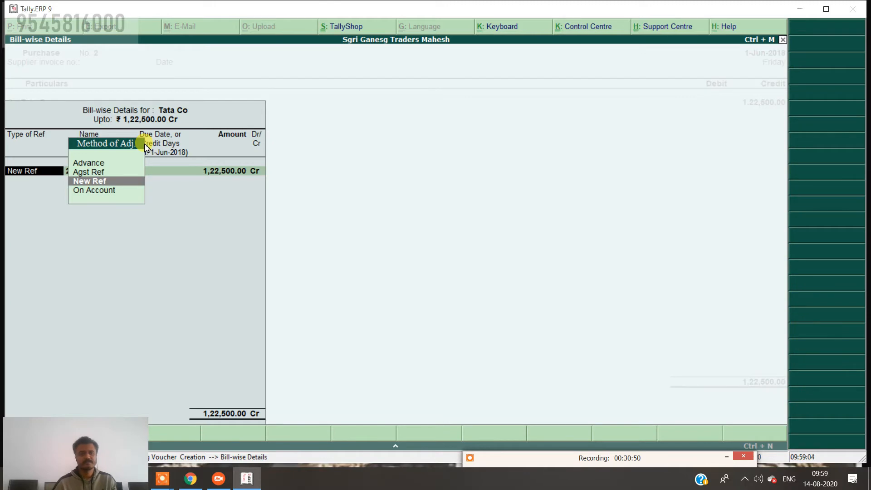
key("Return")
key("Return")
key("Return")
key("Return")
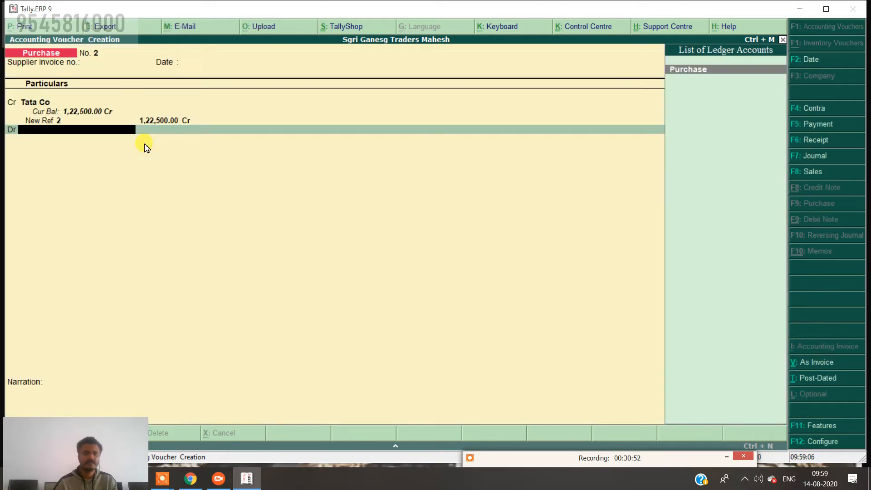
key("Return")
key("Return")
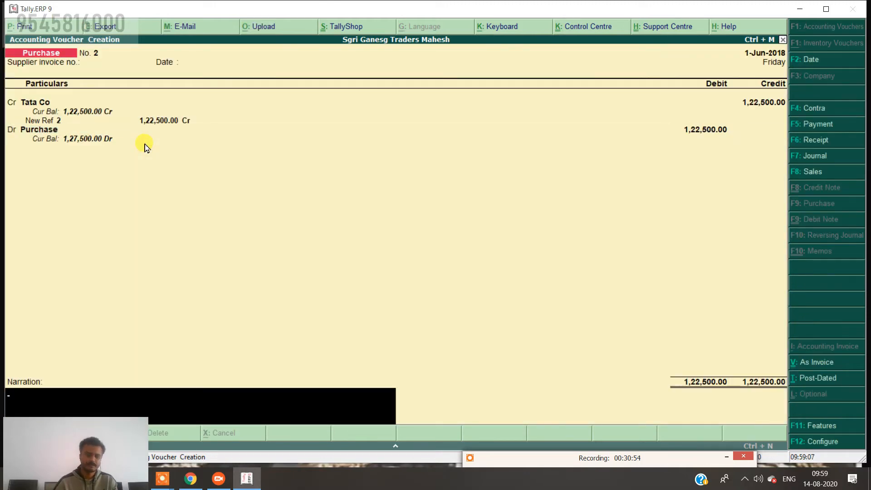
type("being")
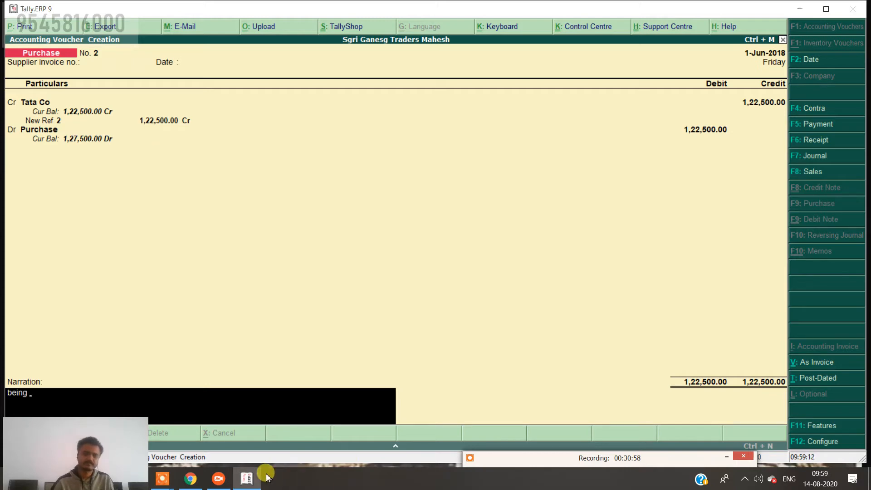
left_click(214, 478)
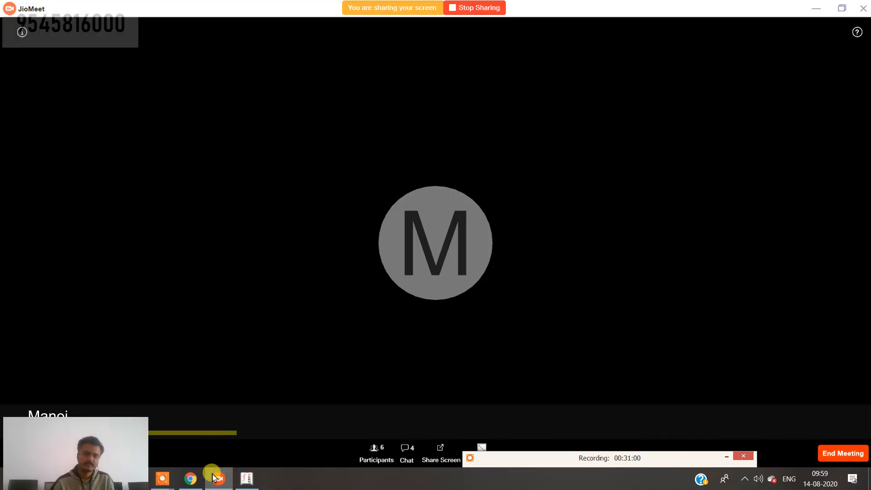
Minimise the JioMeet meeting window to get back to Tally.
left_click(215, 478)
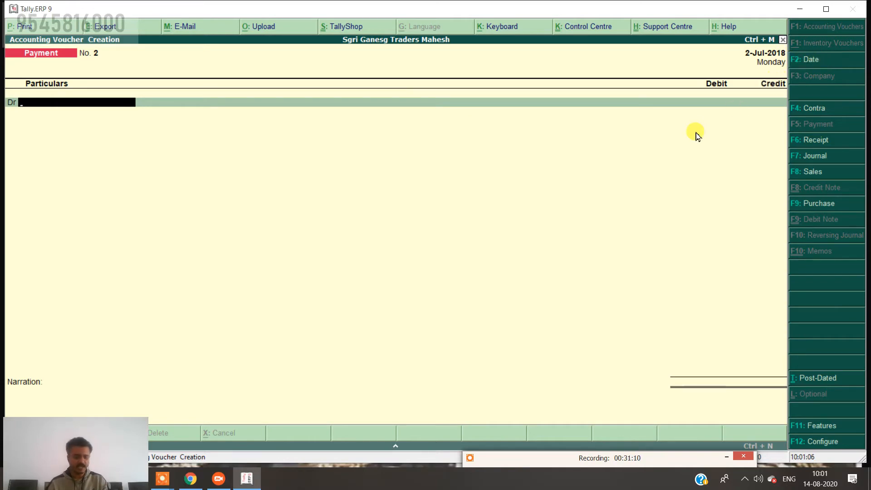
Create a House Rent ledger and start choosing Expenses (Indirect) as its group.
type("H")
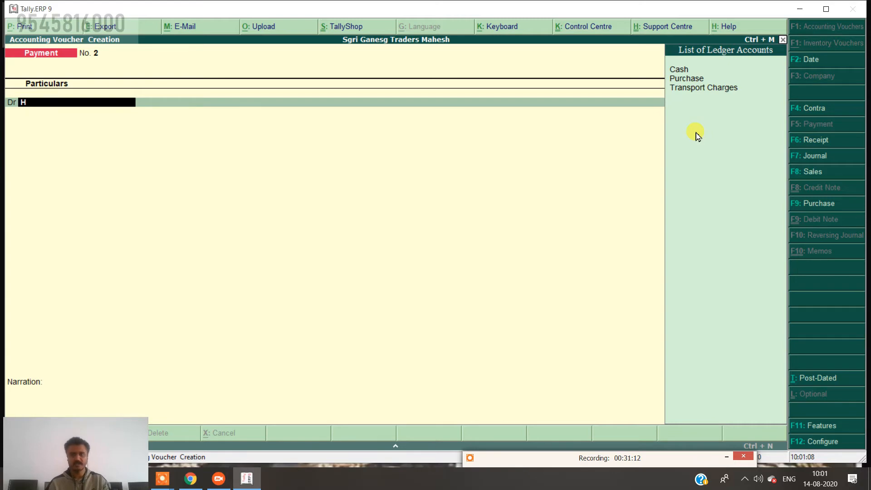
key("alt+c")
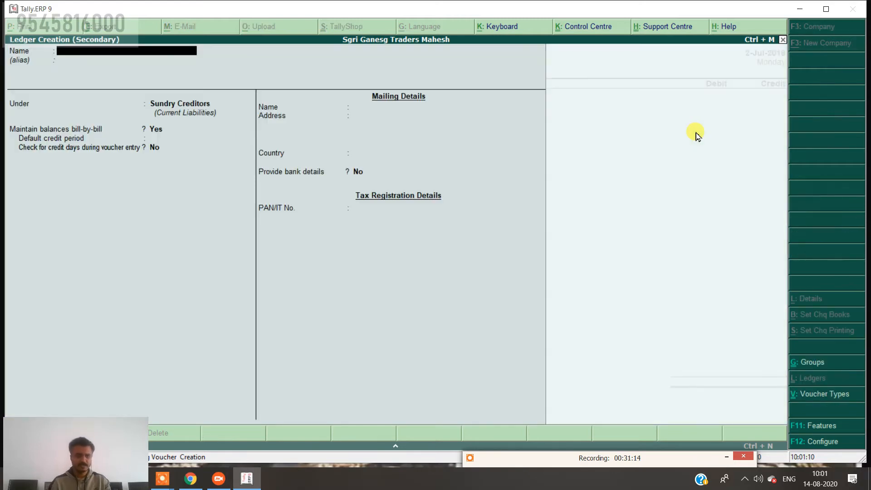
type("House")
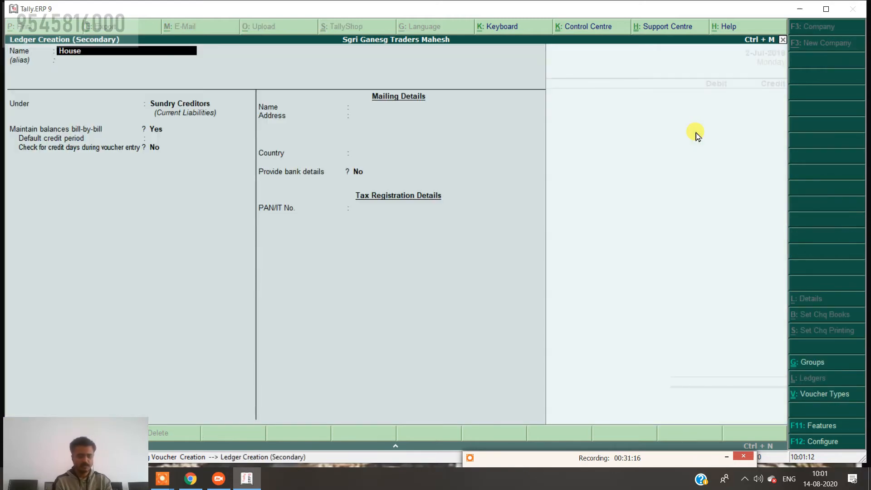
type(" Rent")
key("Return")
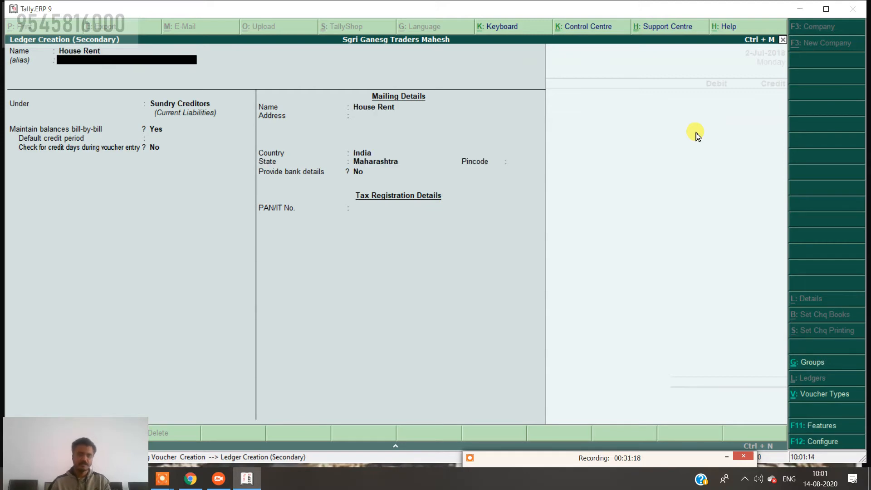
key("Return")
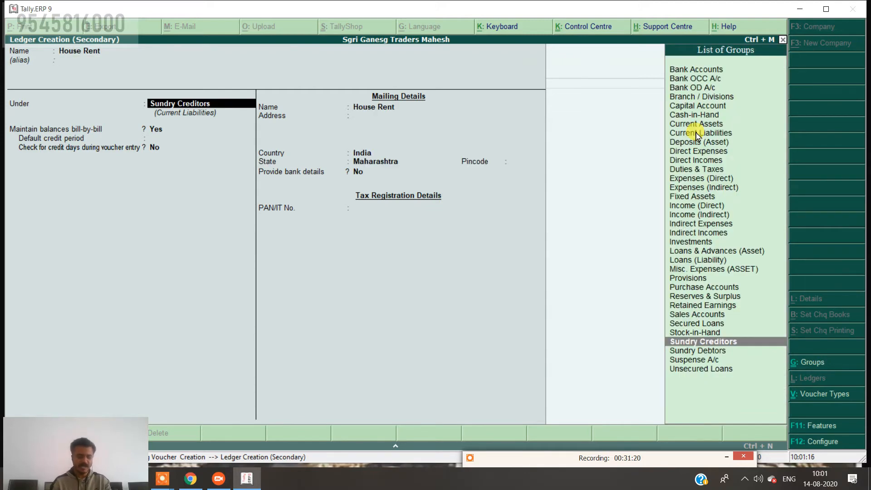
type("Exp")
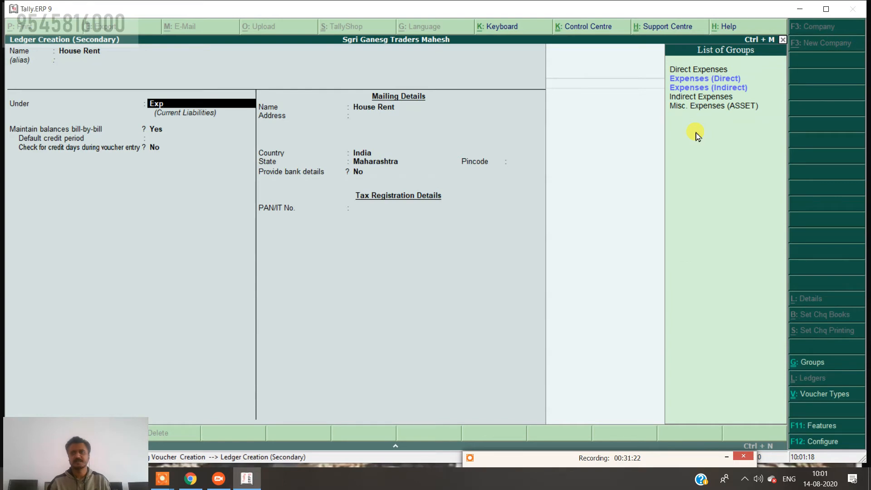
key("Down")
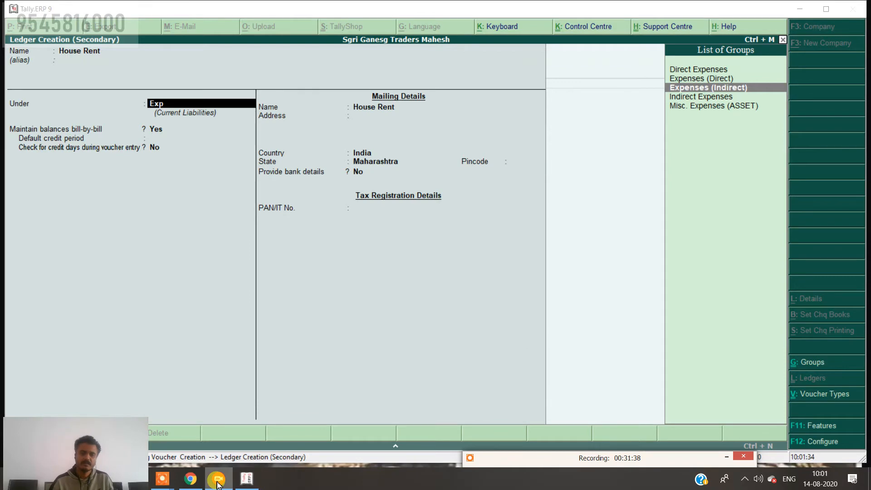
Pop the JioMeet Participants panel out into a separate window listing all 6 users.
left_click(247, 479)
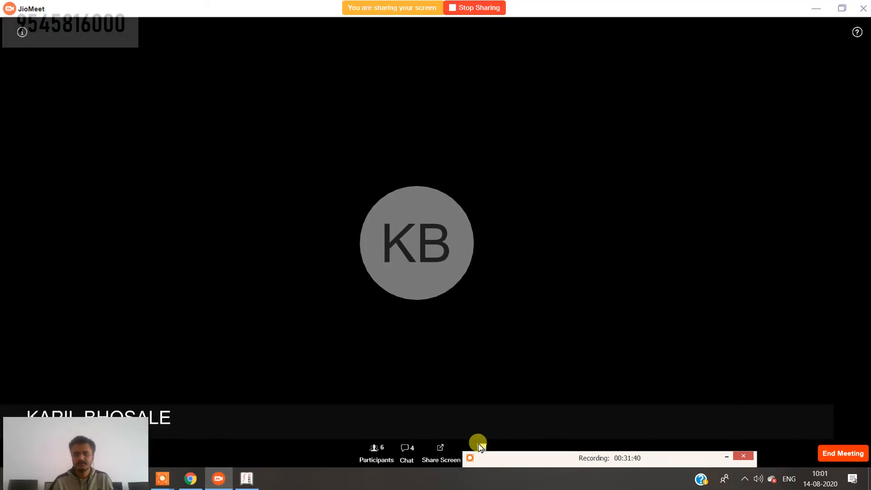
left_click(382, 452)
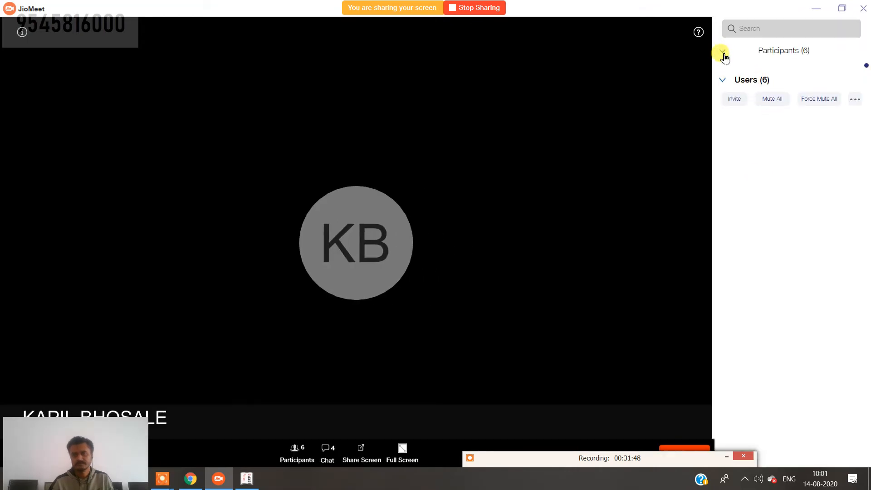
left_click(724, 55)
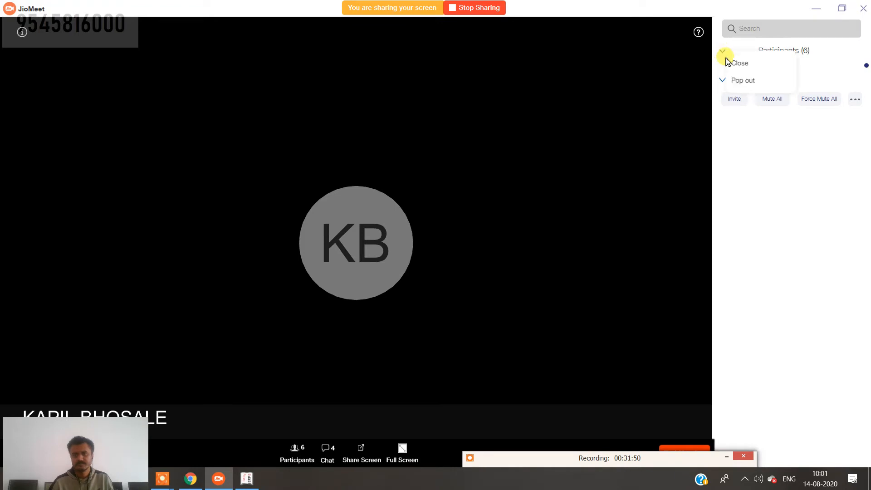
left_click(756, 81)
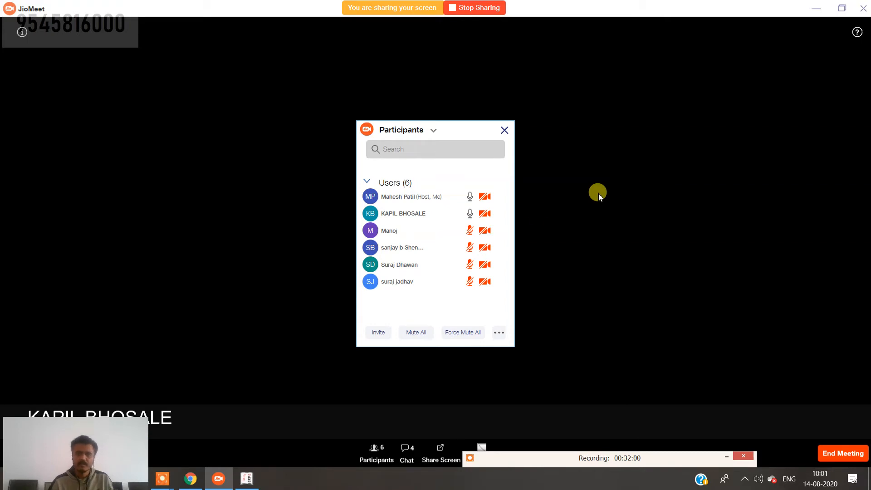
mouse_move(458, 232)
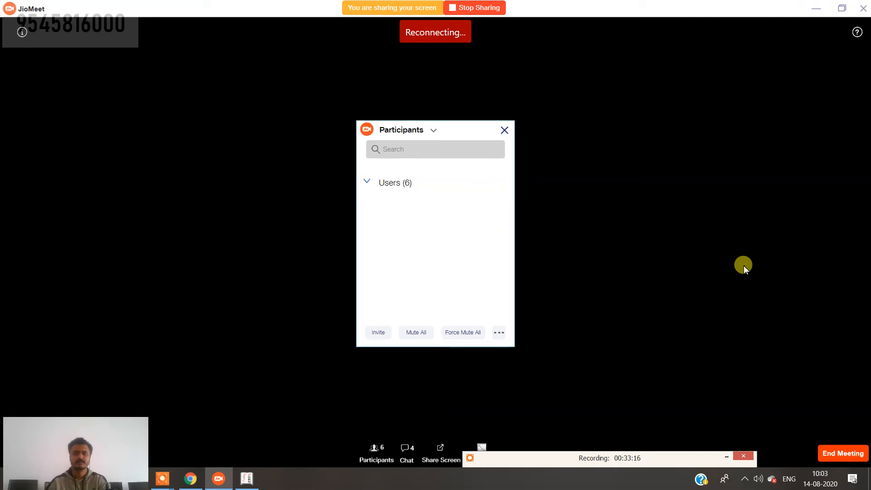
Collapse and re-expand the Users (6) group in the participants window.
left_click(398, 189)
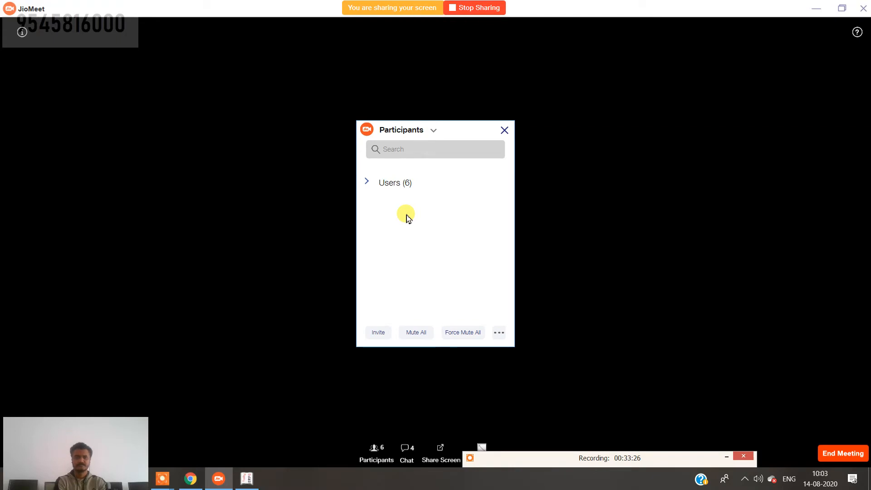
left_click(395, 187)
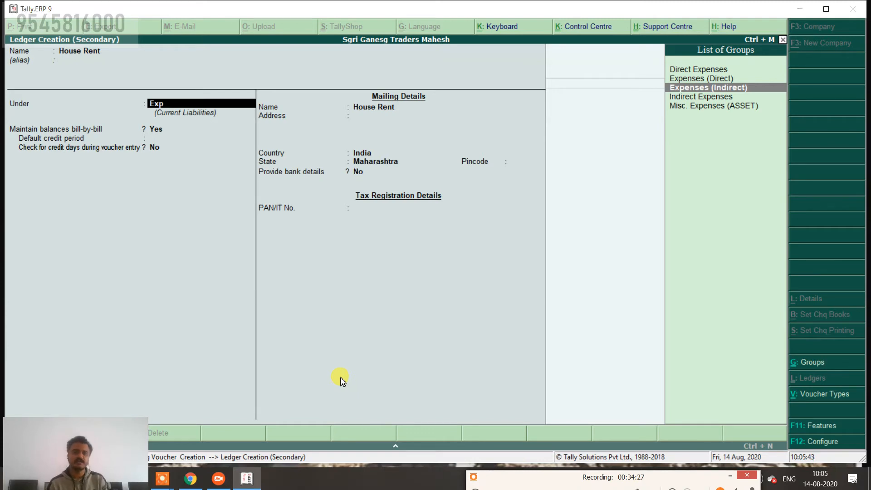
Change House Rent's group to Capital Account and save the ledger.
key("BackSpace")
key("BackSpace")
key("BackSpace")
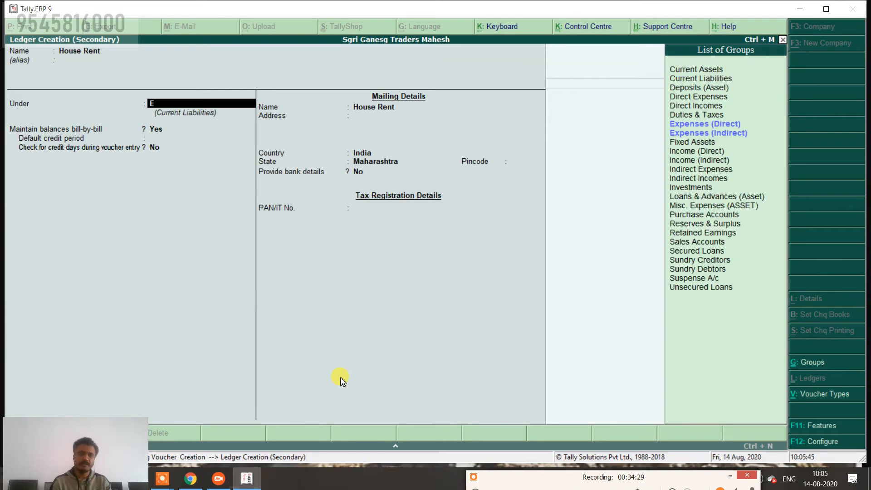
type("Cap")
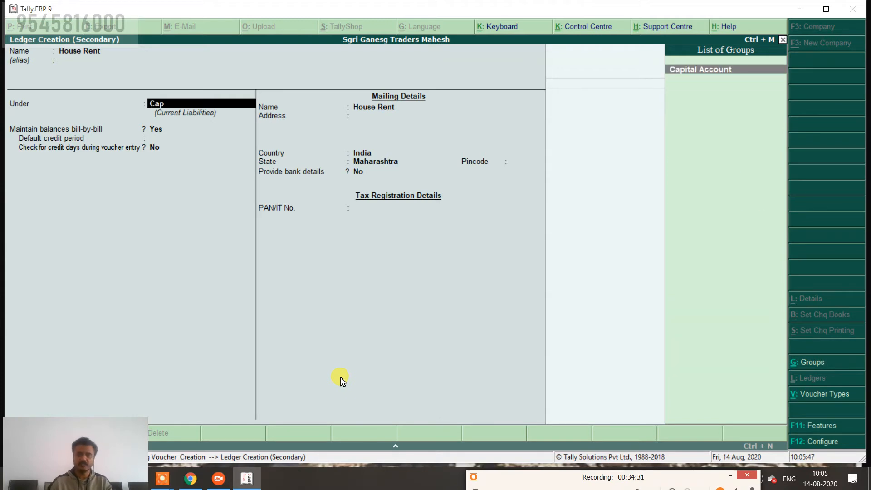
key("Return")
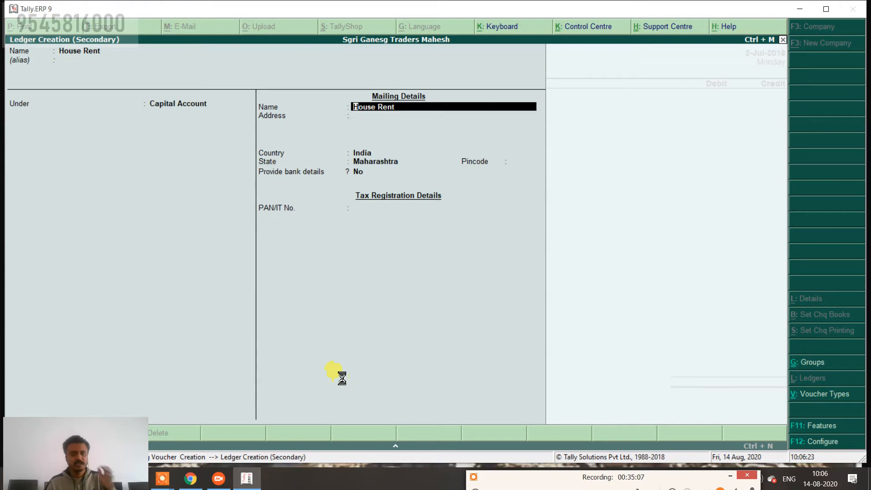
key("ctrl+a")
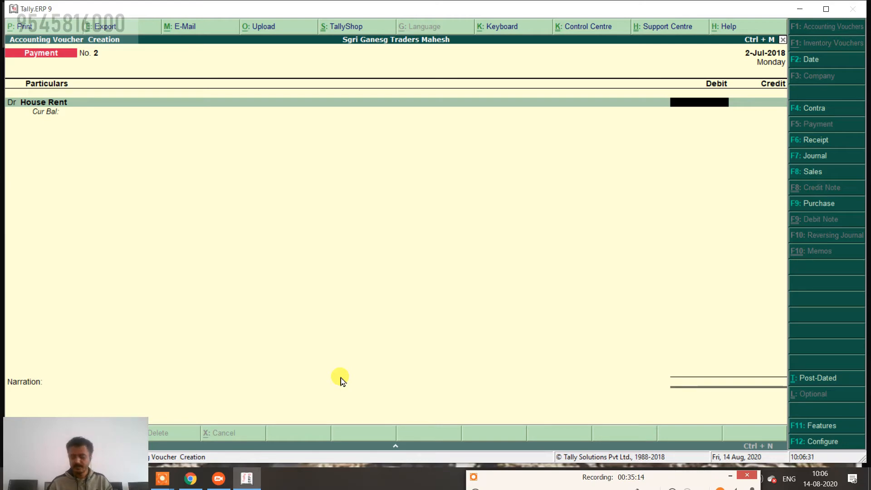
Debit House Rent 3,000 and credit SBI Bank 3,000, accepting the bank allocation.
type("3000")
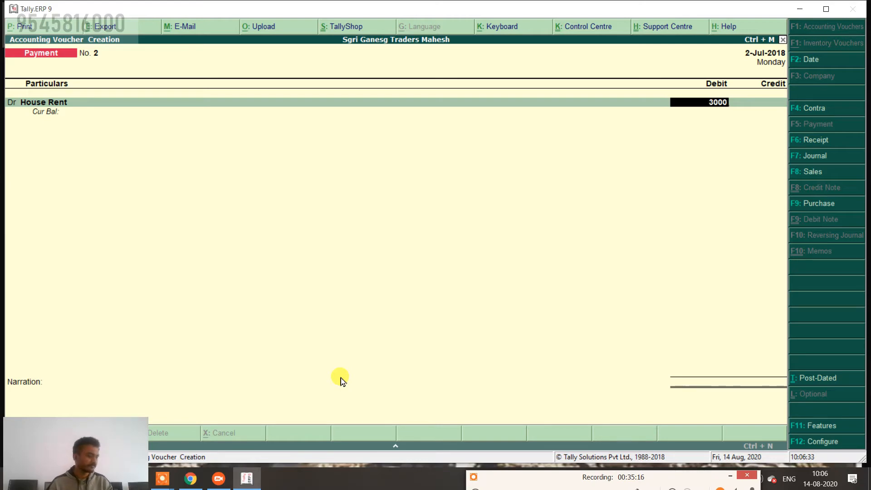
key("Return")
key("Return")
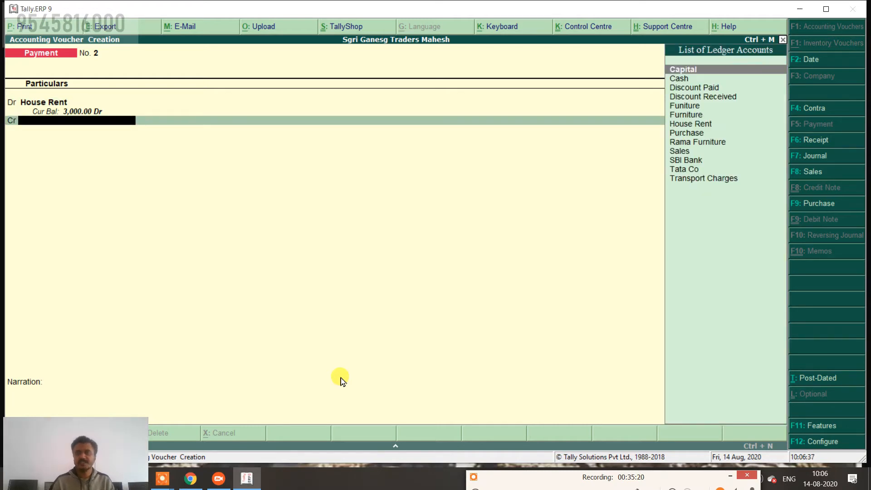
type("S")
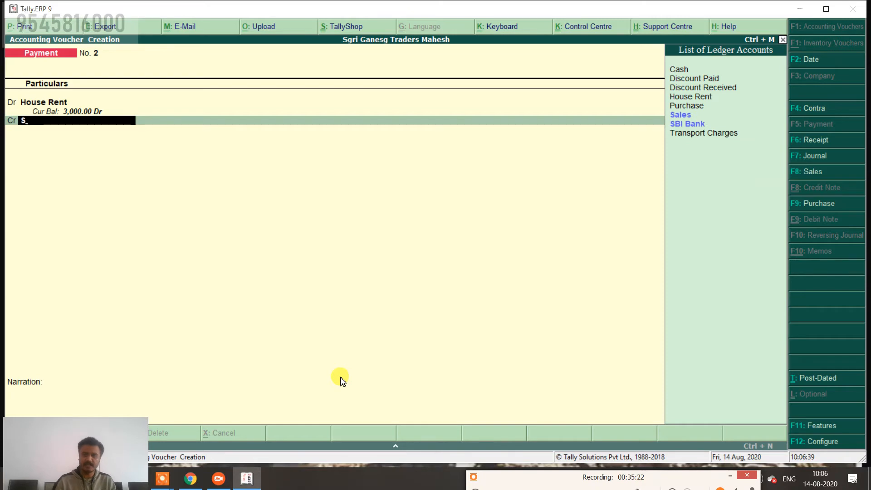
type("B")
key("Return")
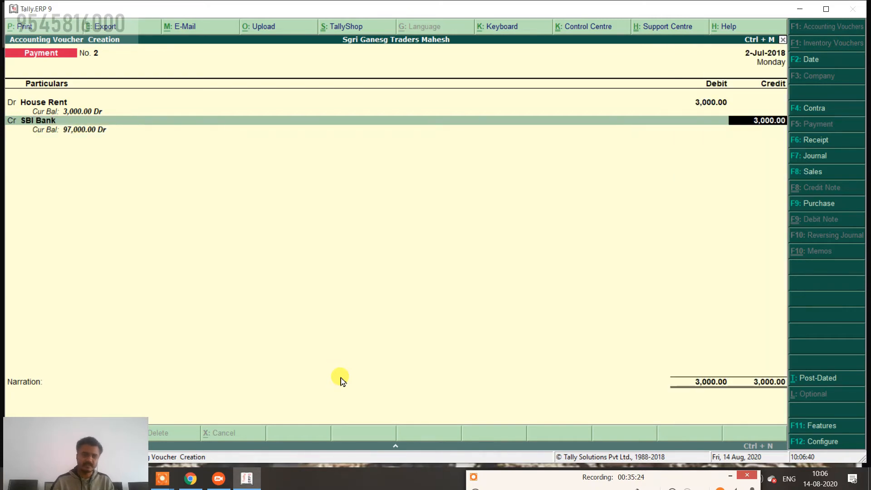
key("Return")
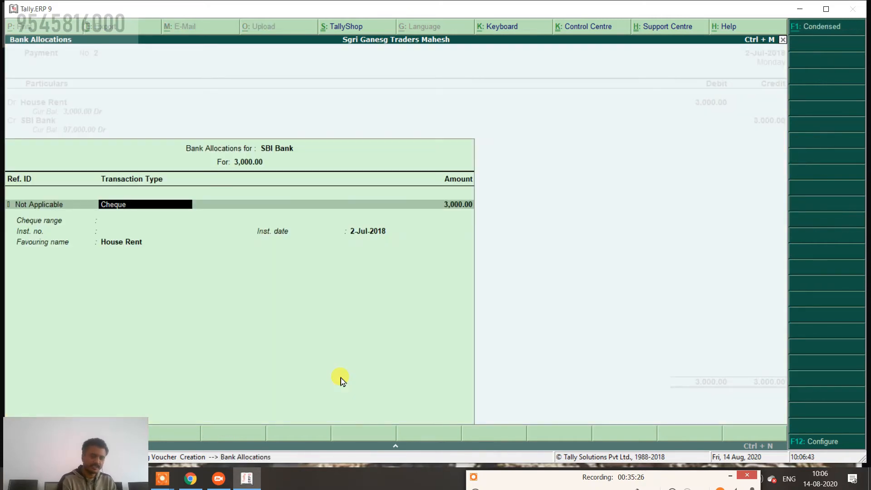
key("ctrl+a")
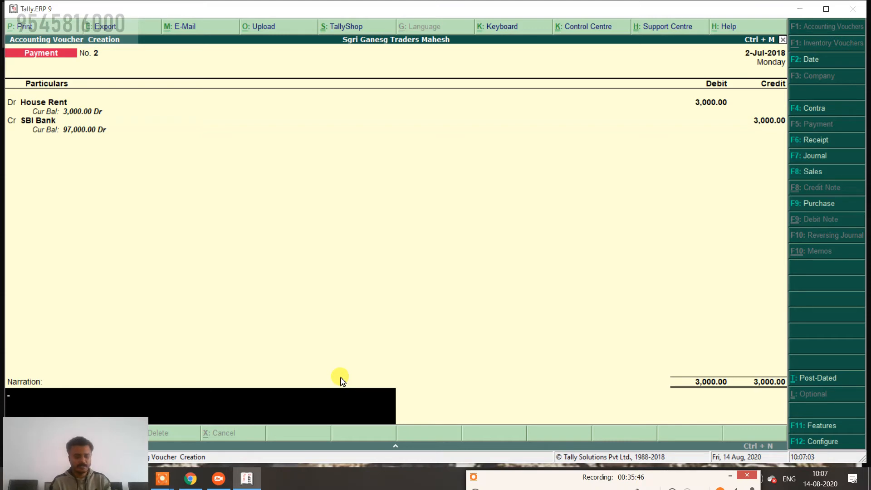
Add the narration 'being house rent paid for jun 2018' and save the voucher.
type("being")
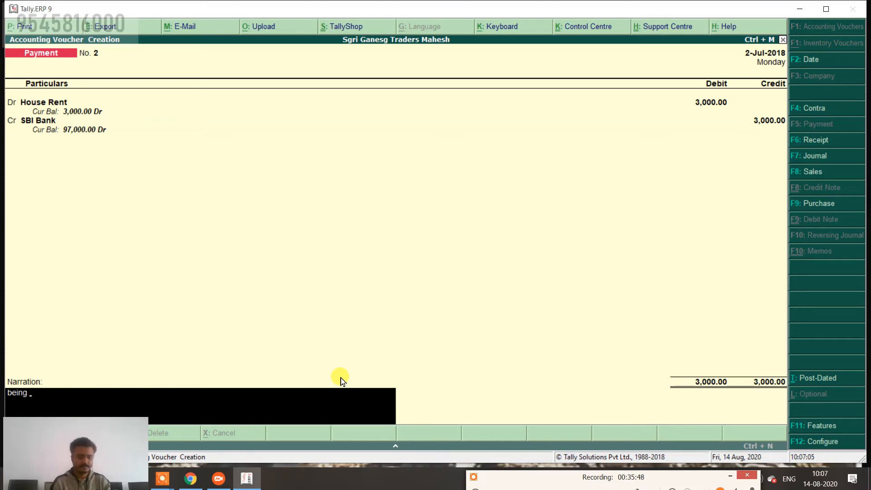
type(" house")
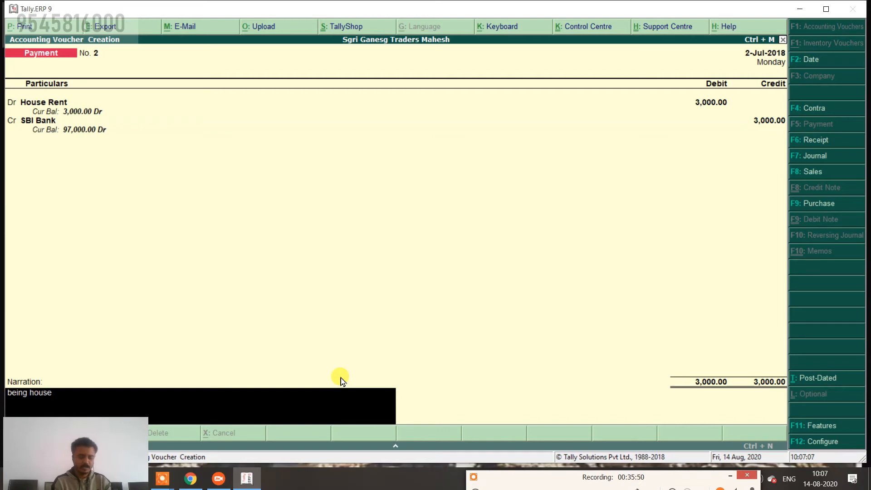
type(" rent paid")
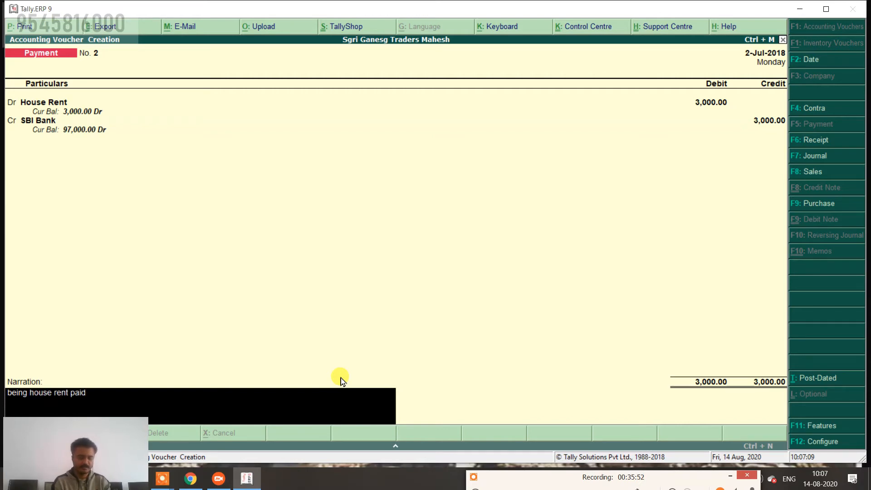
type(" for")
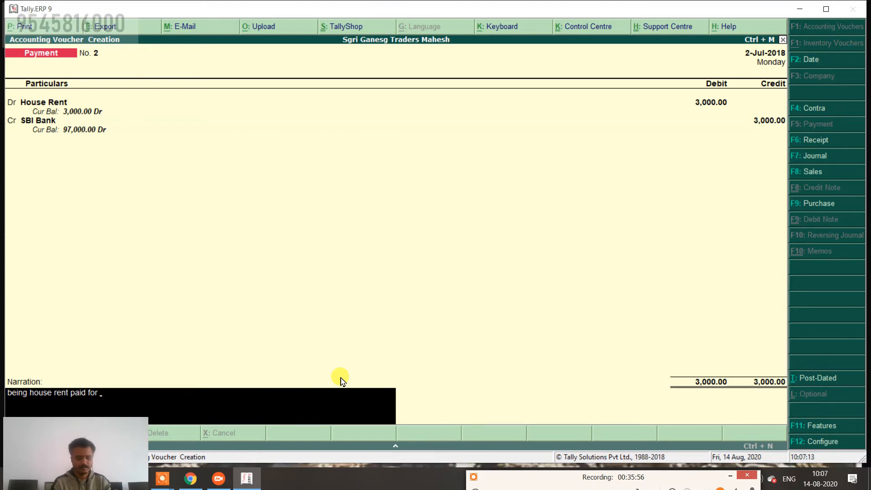
type(" jun")
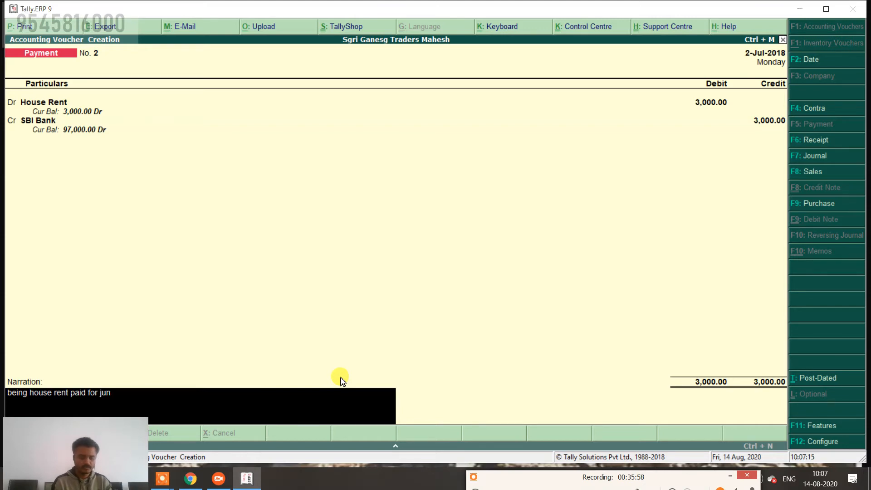
type(" 2018")
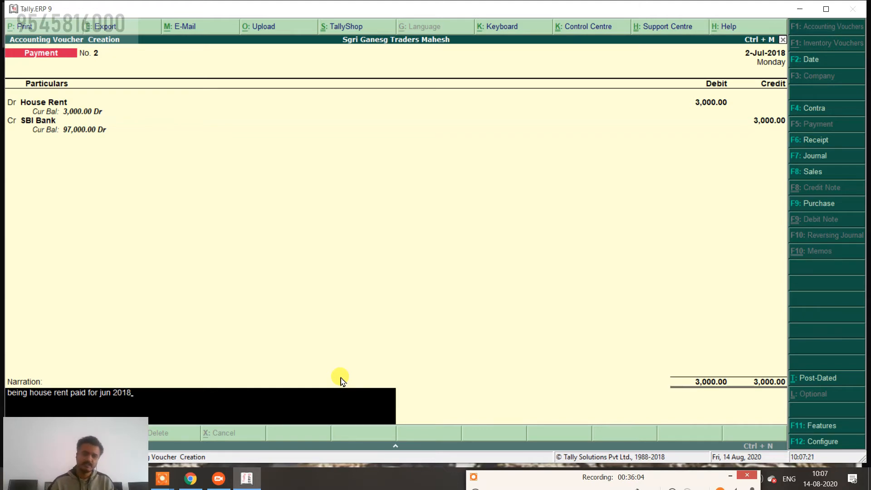
key("Return")
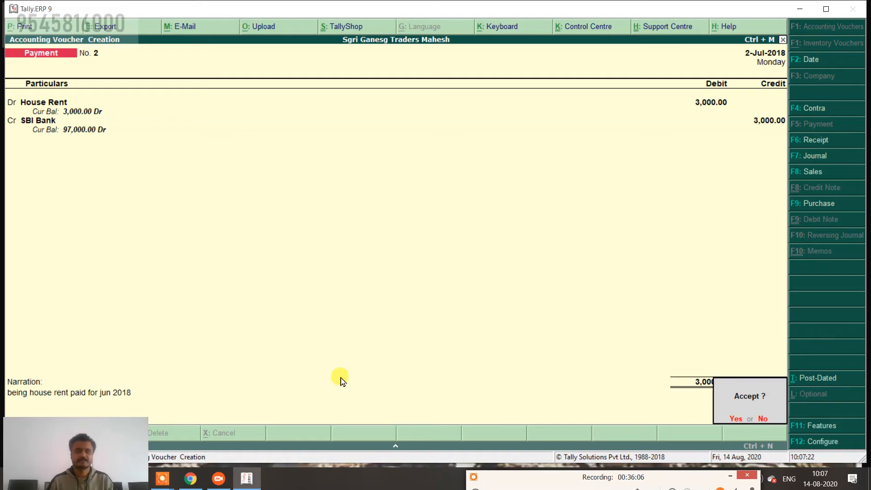
key("Return")
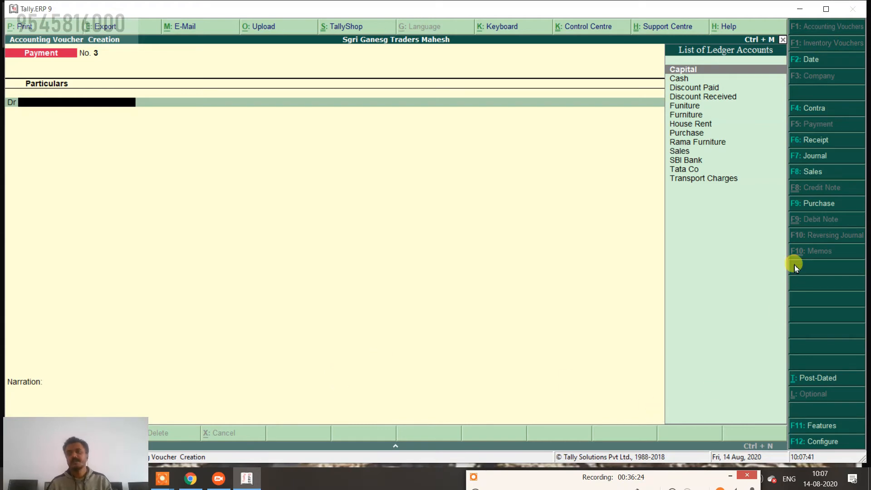
Start a Sales voucher dated 2-Aug-2018 in voucher mode.
left_click(807, 173)
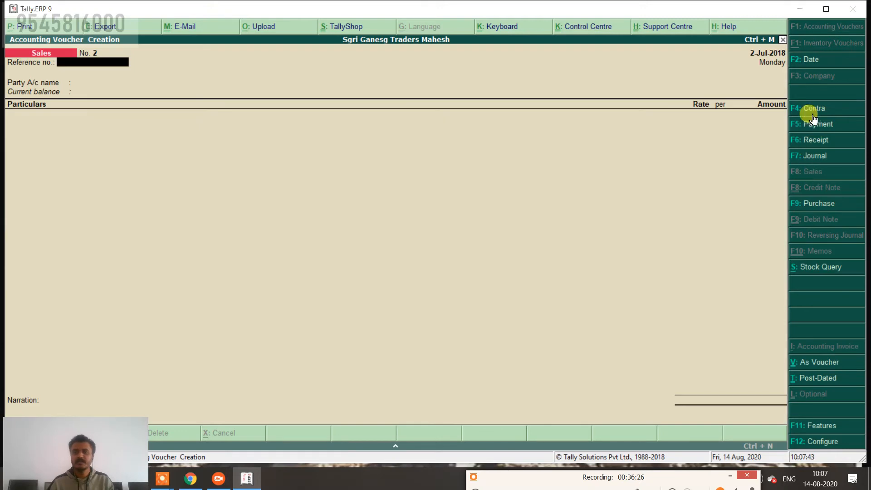
left_click(810, 60)
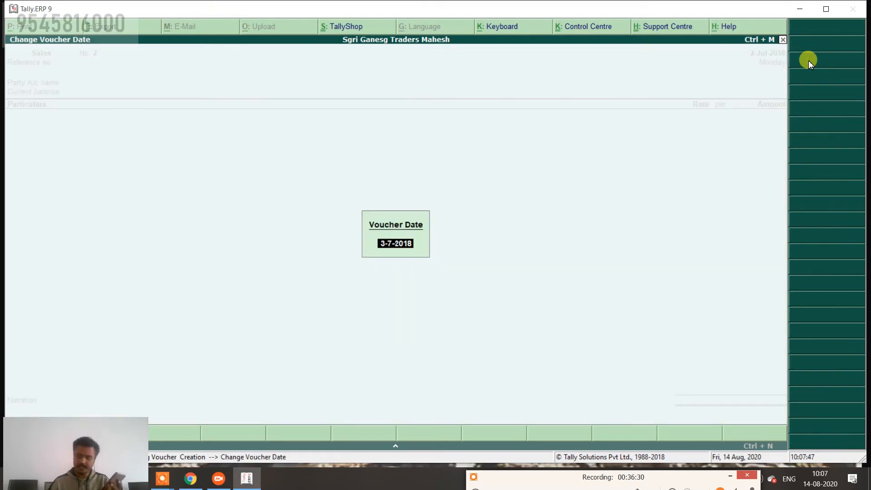
type("2-8")
key("Return")
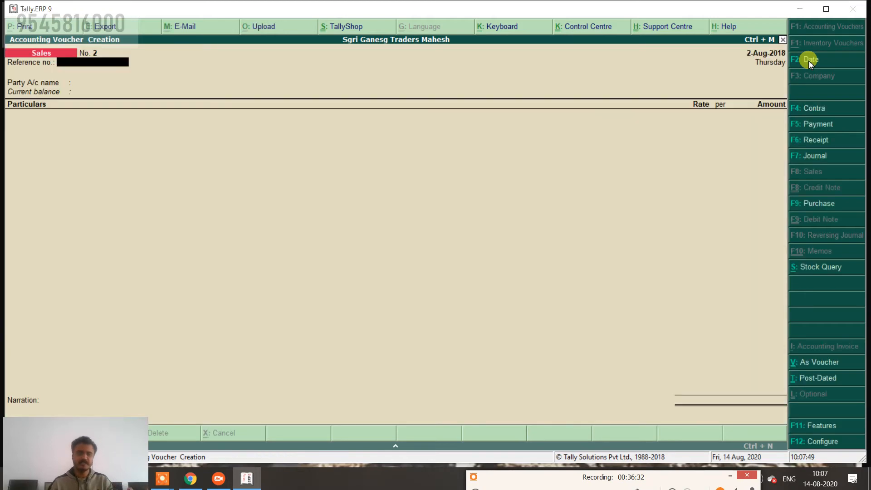
key("ctrl+v")
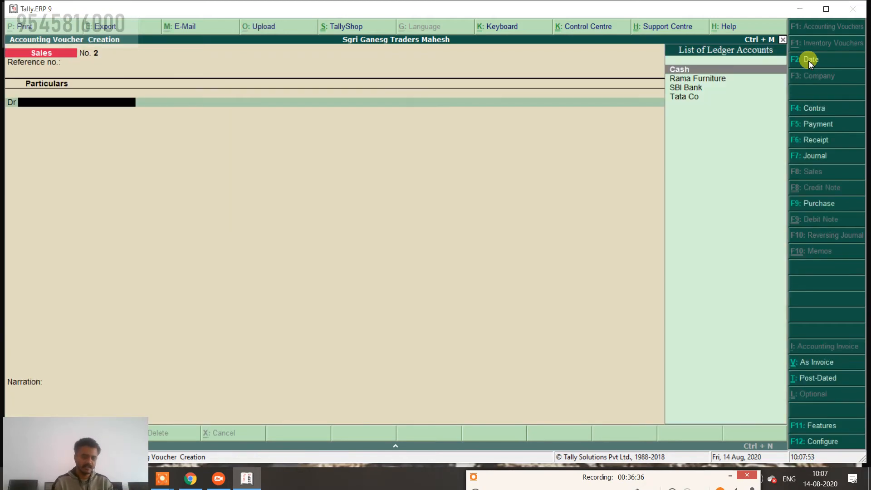
Create a Ganesh ledger under Sundry Debtors and debit it on the sales voucher.
key("alt+c")
type("Ganes")
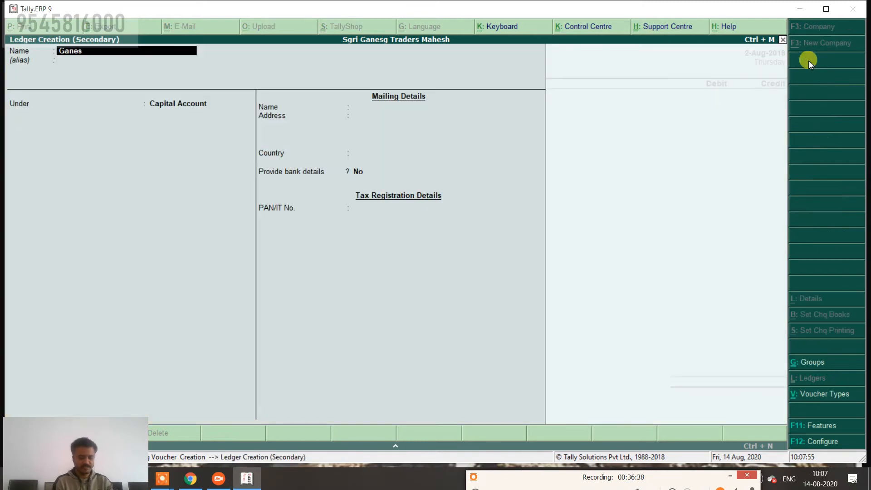
type("h")
key("Return")
key("Return")
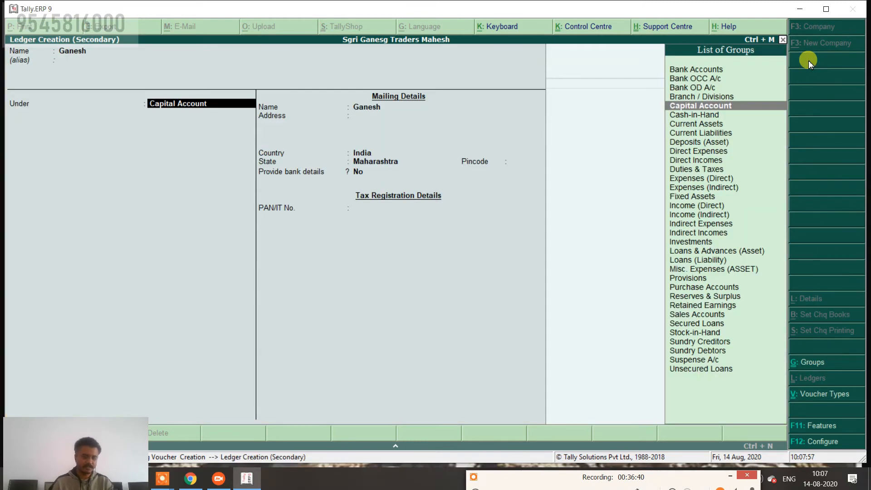
type("S")
key("Up")
key("Up")
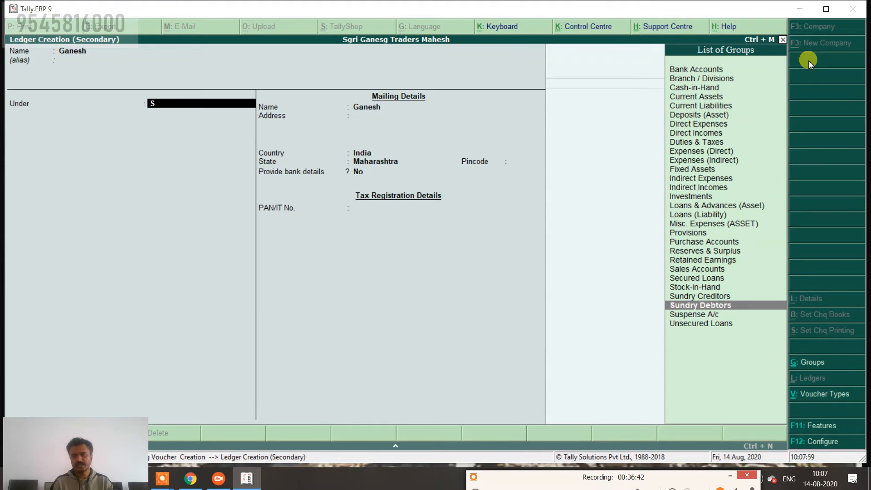
key("Return")
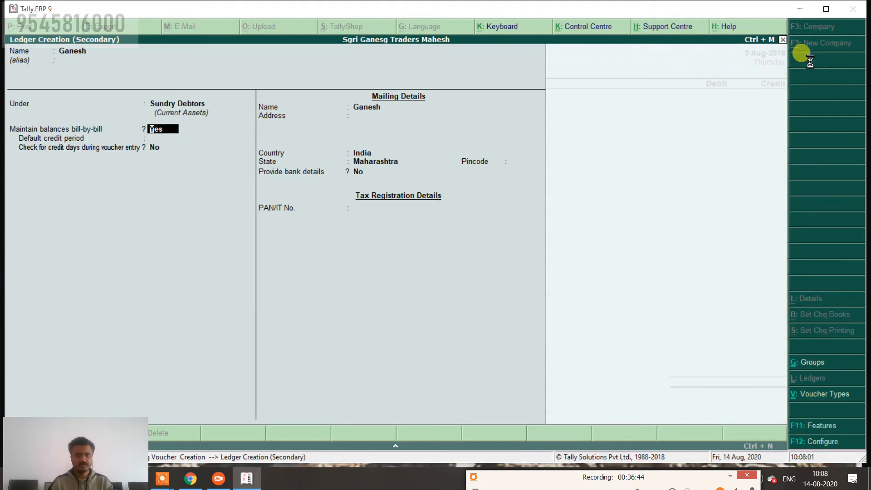
key("ctrl+a")
key("Return")
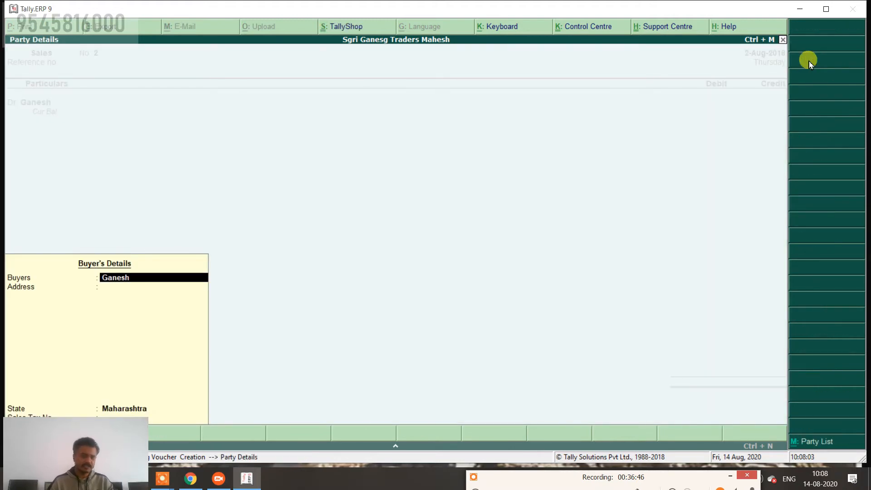
key("ctrl+a")
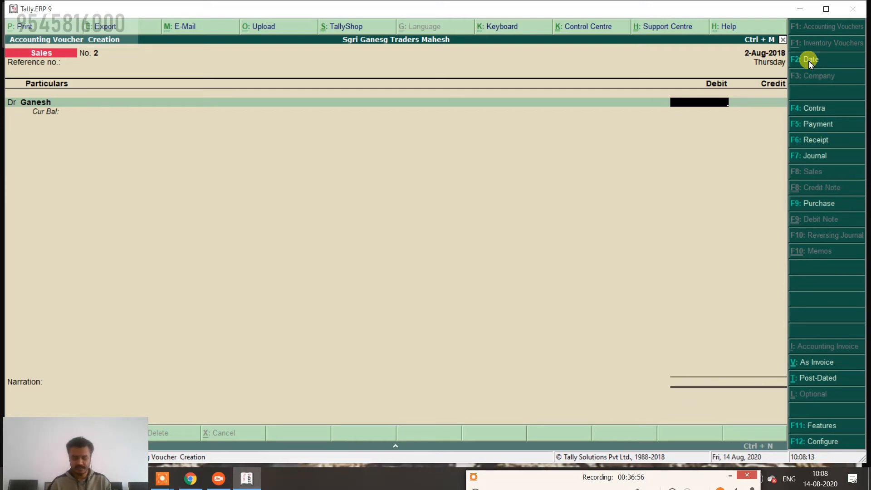
key("ctrl+n")
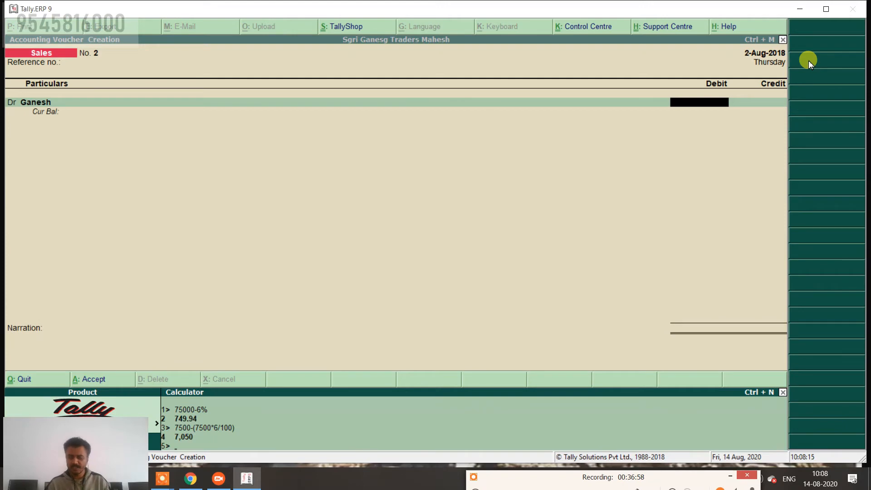
type("1650")
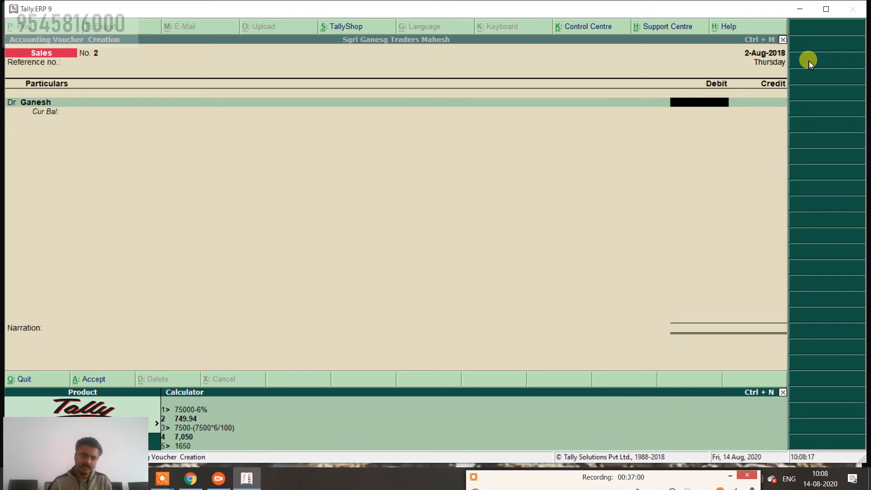
type("00")
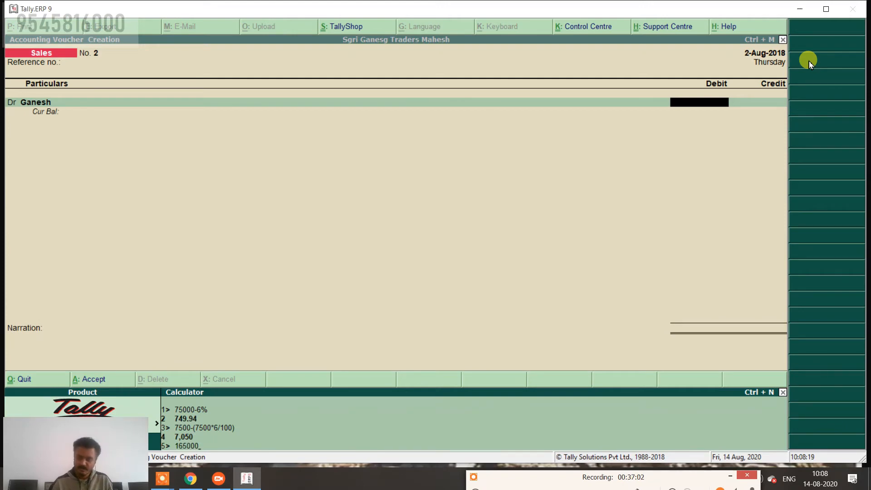
type("*5/10")
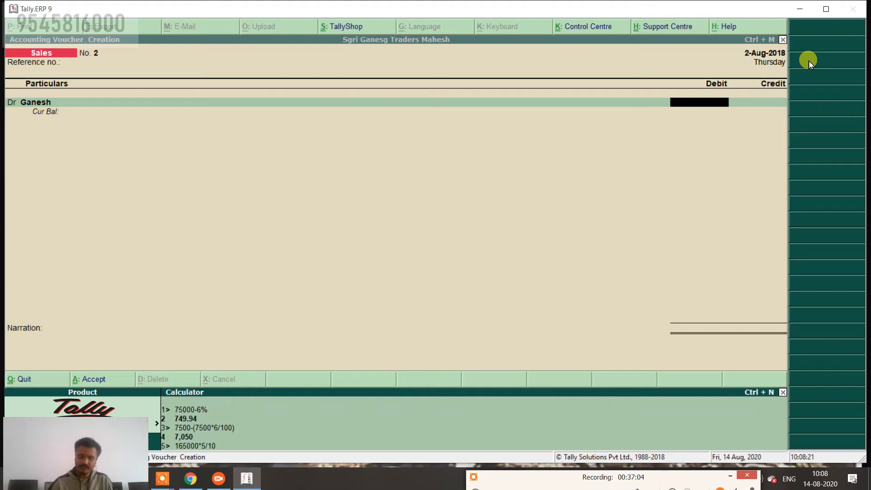
type("0")
key("Return")
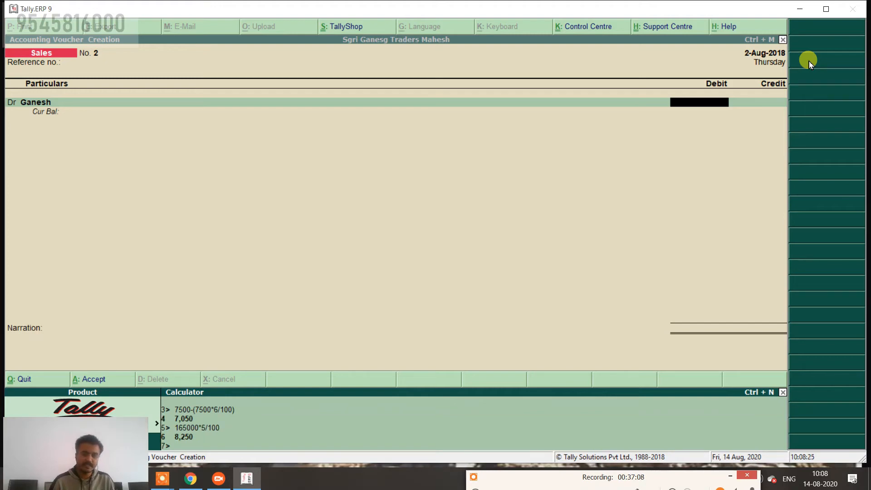
type("165000")
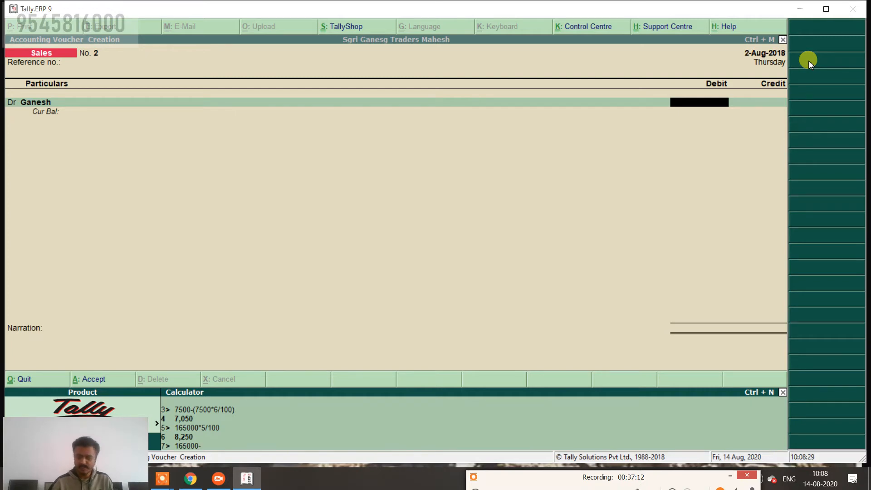
type("-")
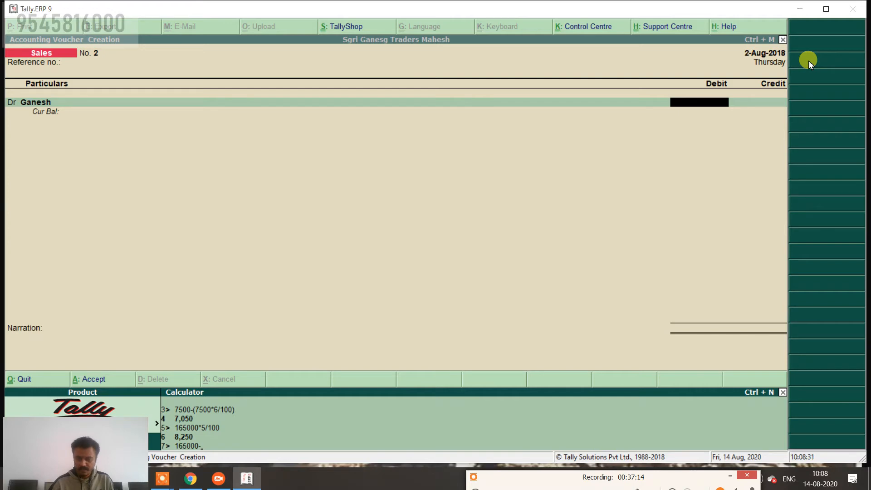
type("8250")
key("Return")
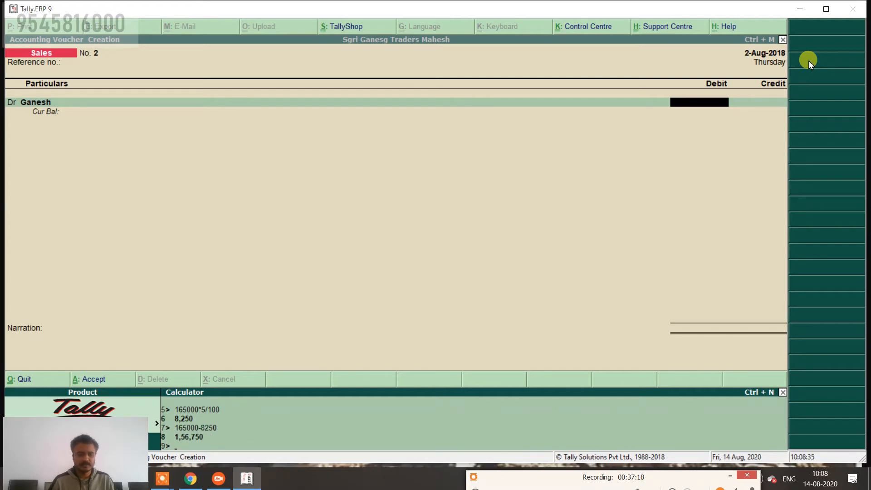
key("ctrl+m")
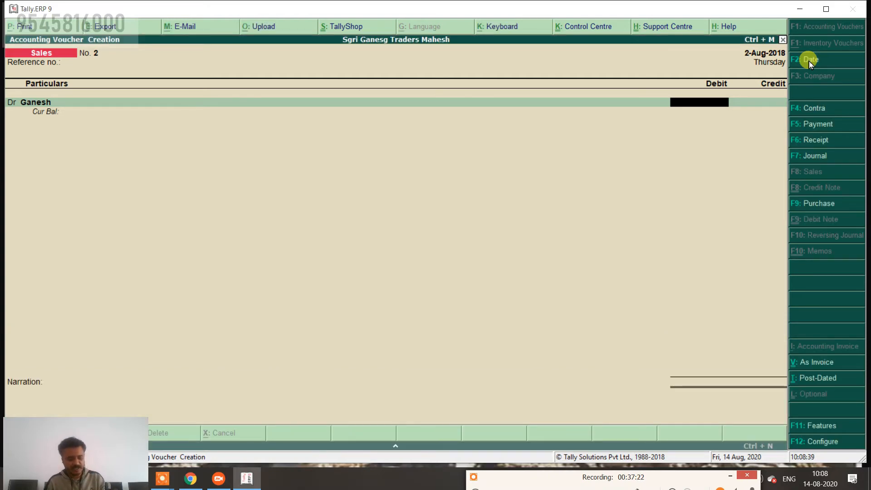
key("ctrl+n")
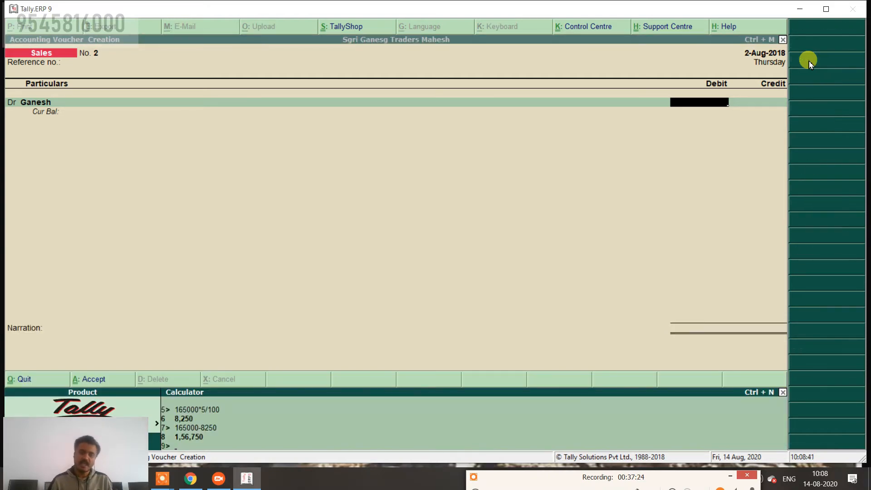
type("1")
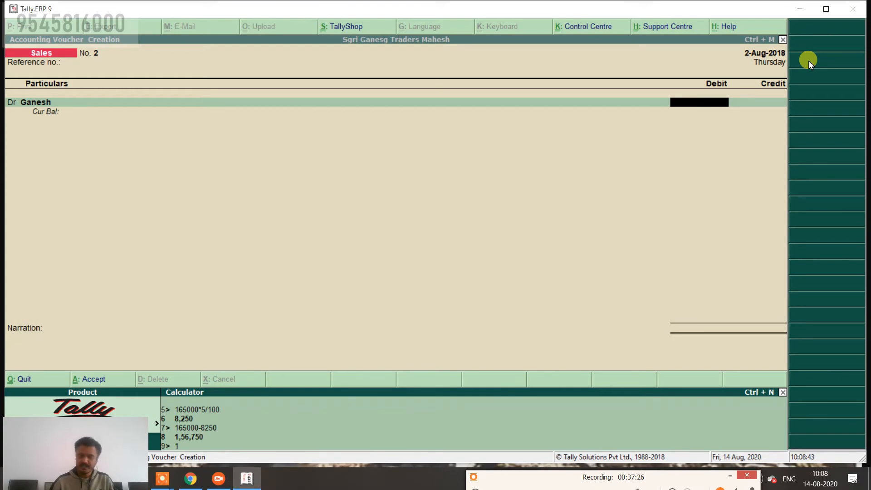
type("65000-(")
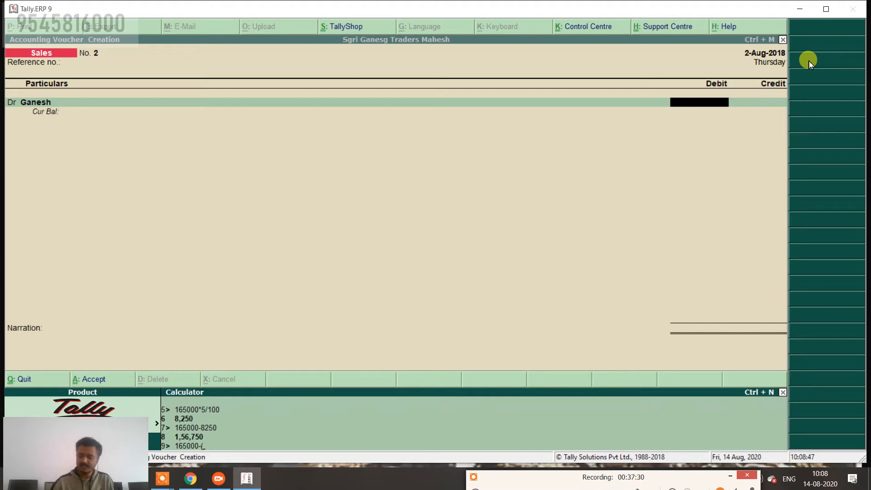
type("16500")
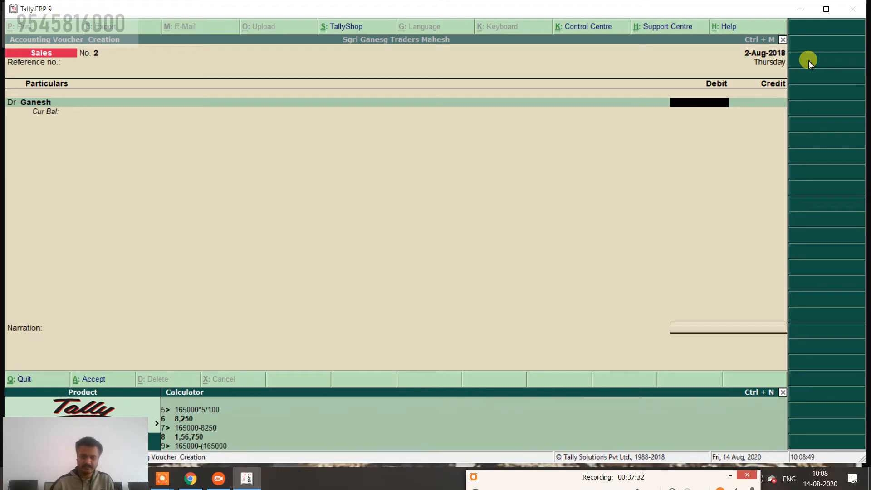
type("0*5/1")
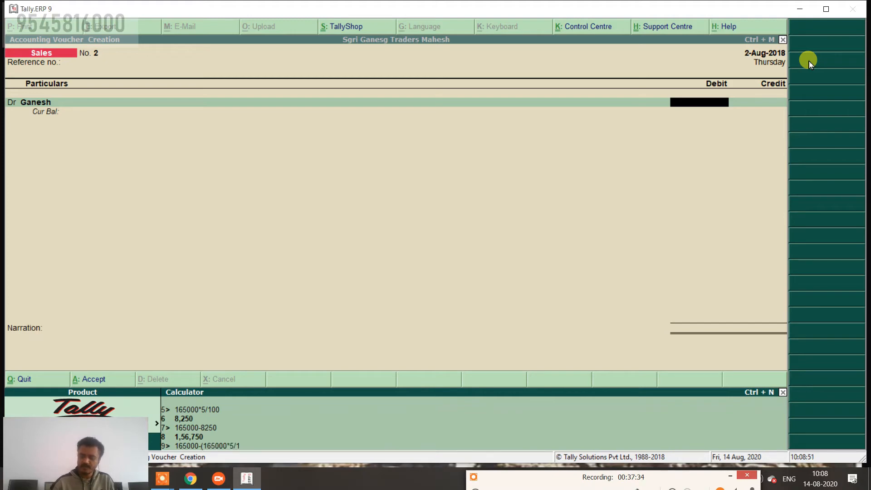
type("00")
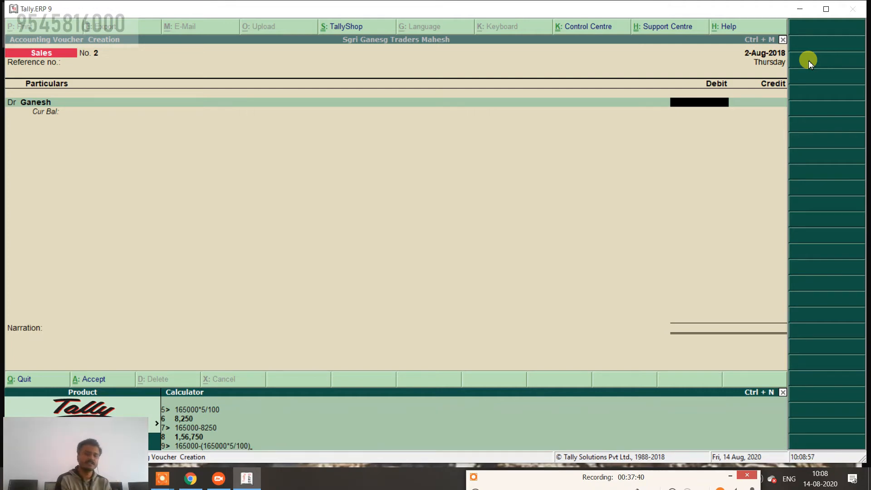
key("Return")
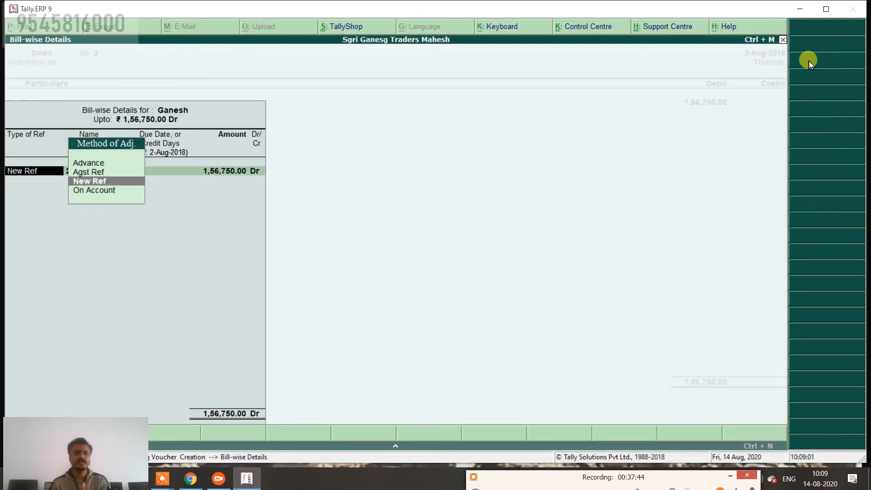
Book 1,56,750.00 as a new Ganesh bill, credit Sales, narrate 'being goods sold with 5% td' and save.
key("Return")
key("Return")
key("Return")
key("Return")
key("Return")
key("Return")
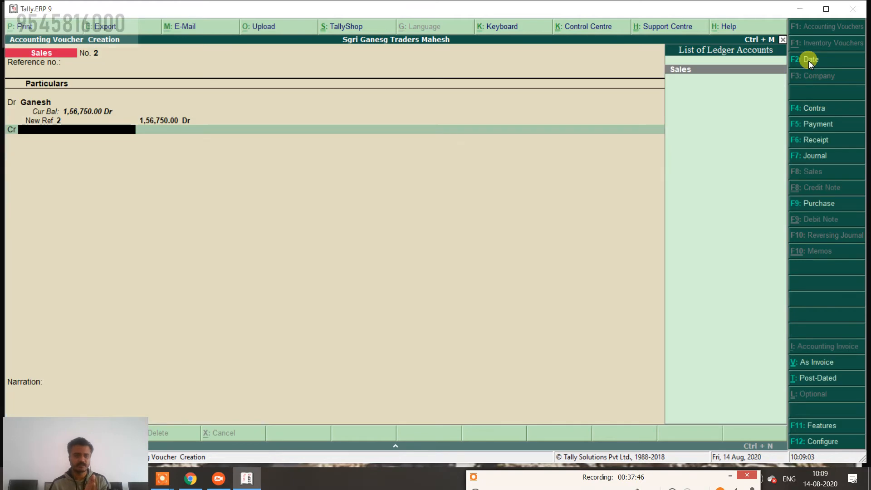
key("Return")
key("Return")
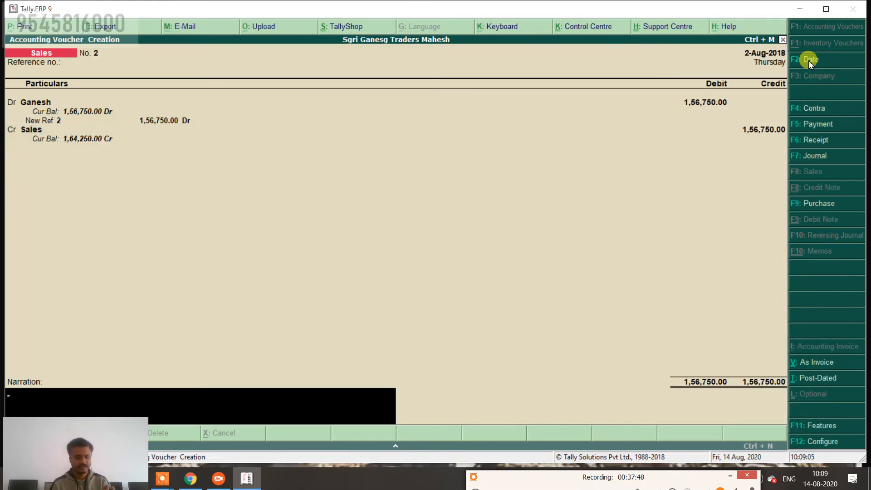
type("being")
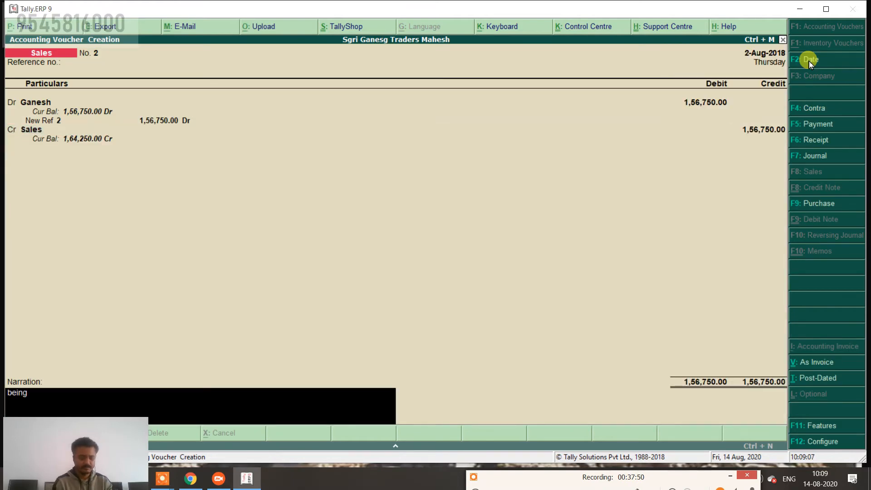
type(" goods s")
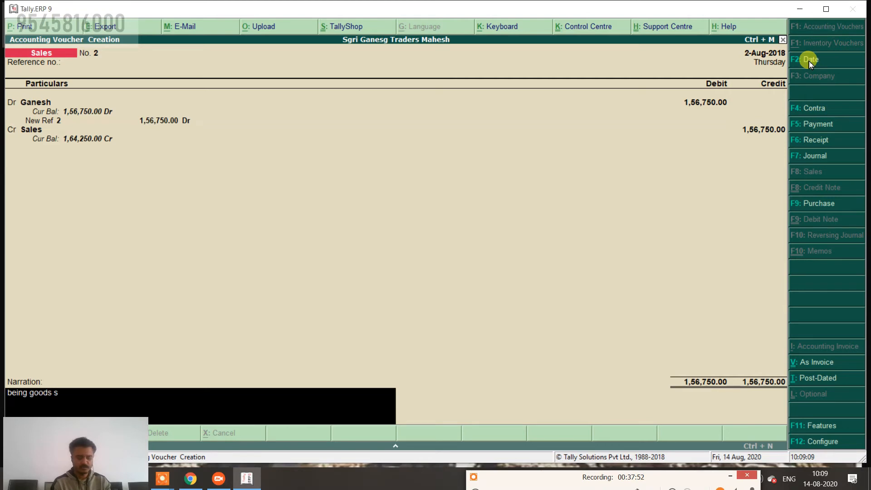
type("old with 5")
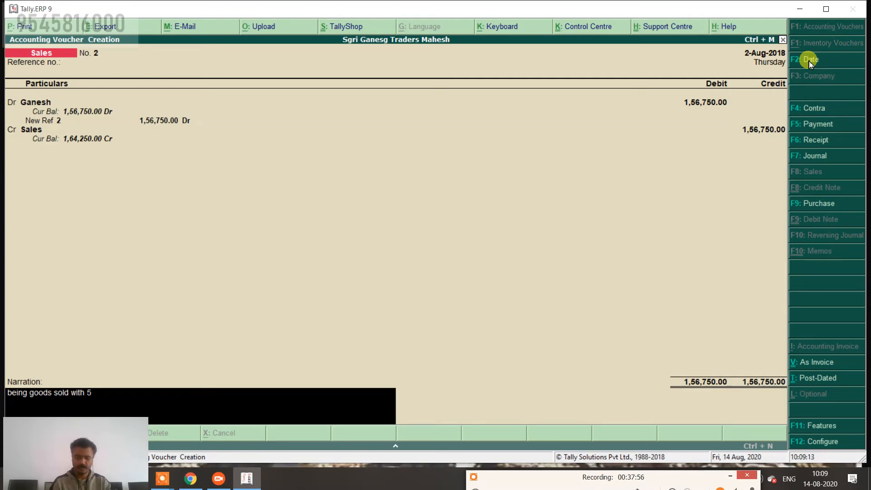
type("% td")
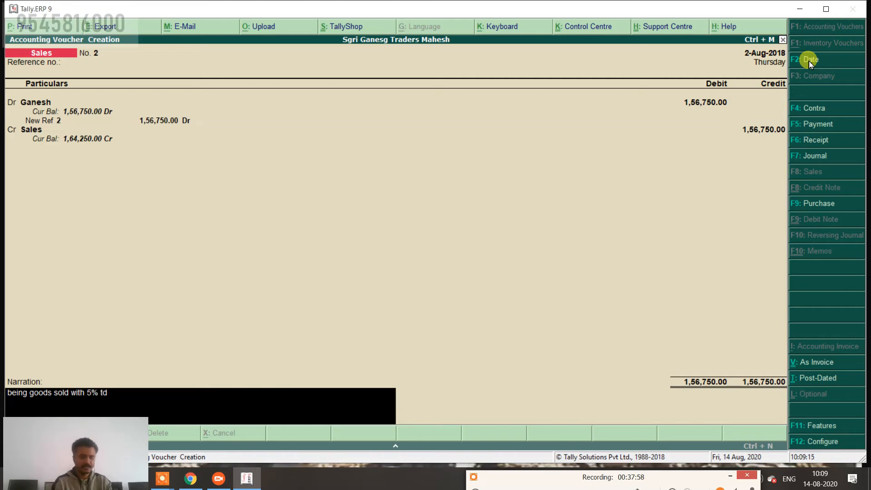
key("Return")
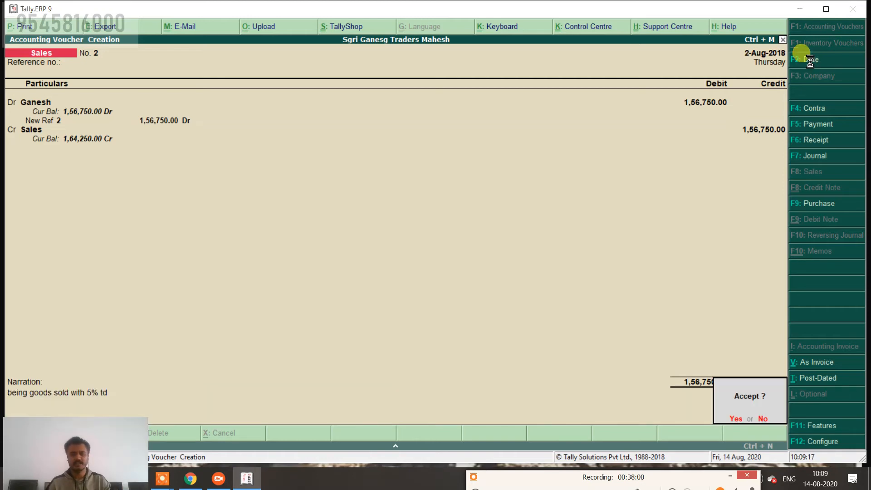
key("Return")
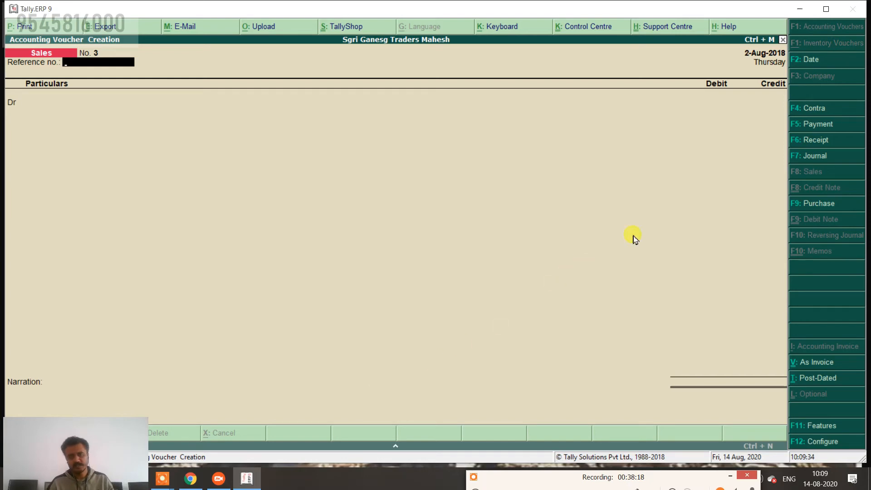
Start a Contra voucher dated 1-Sep-2018 crediting Cash 20,000.00.
left_click(814, 109)
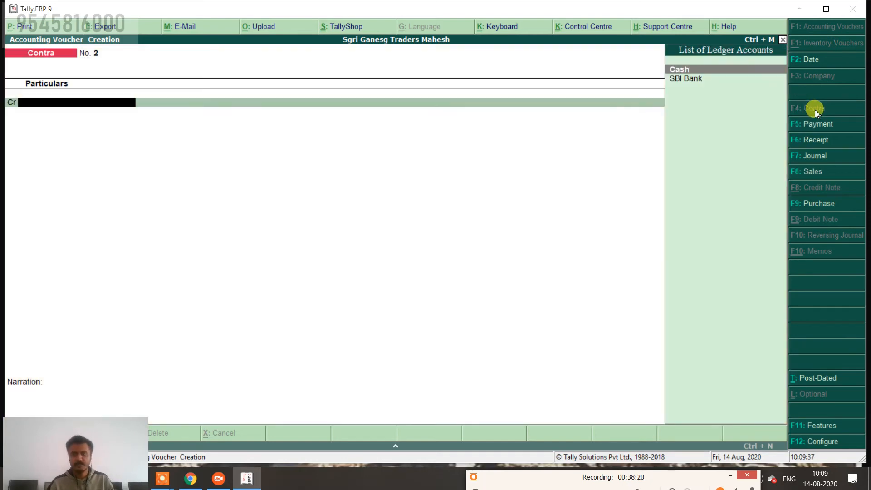
left_click(807, 60)
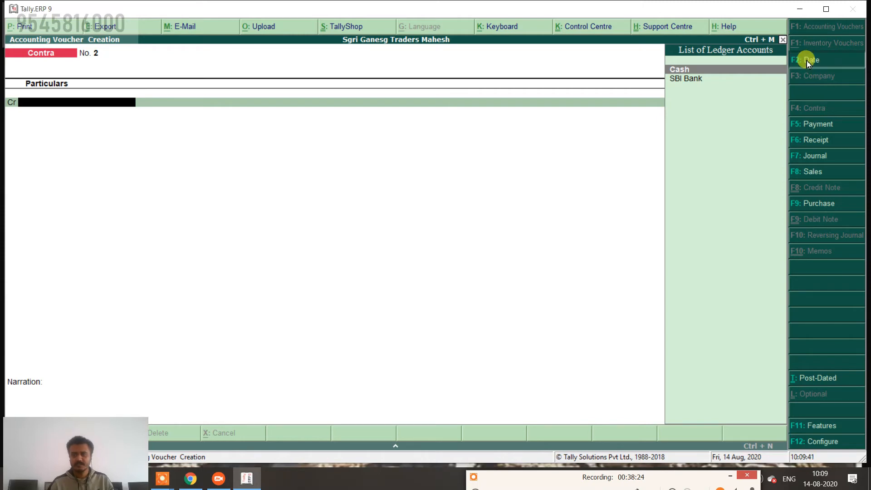
type("1.9")
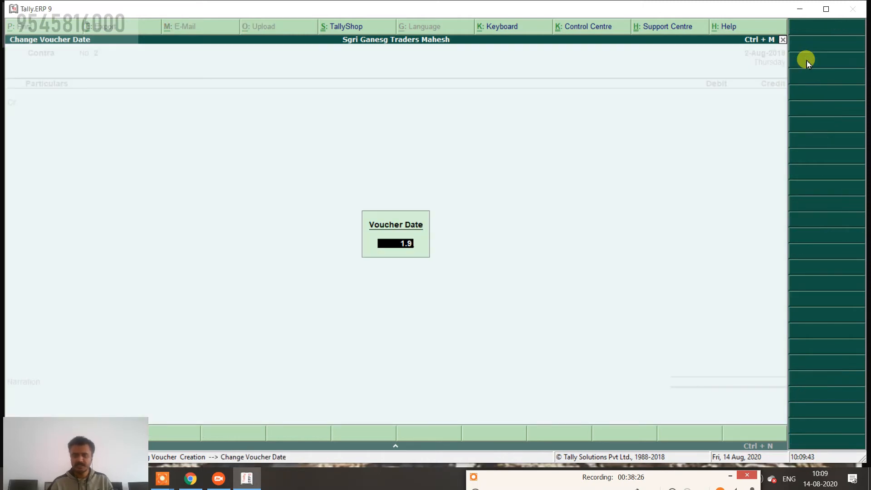
key("Return")
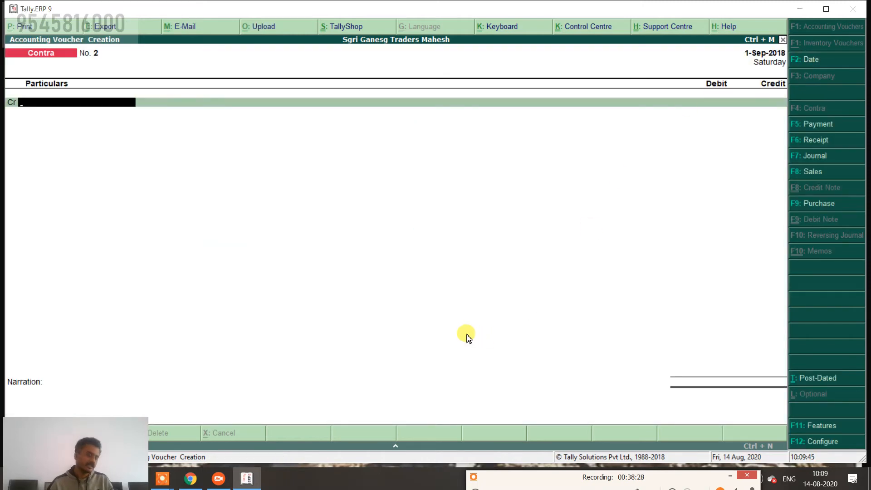
type("c")
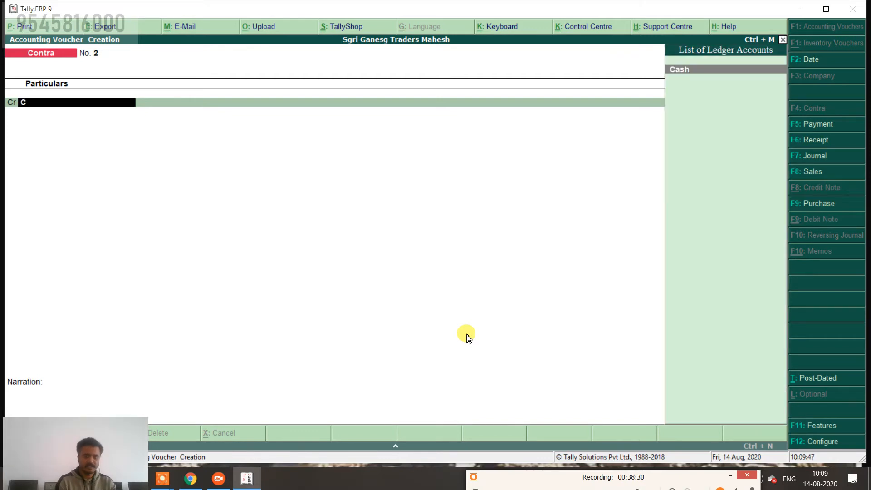
key("Return")
type("20,000")
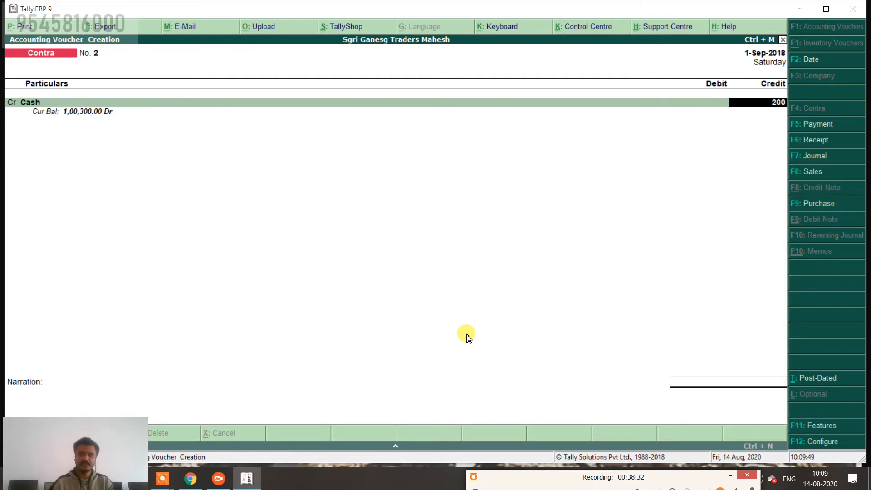
key("Return")
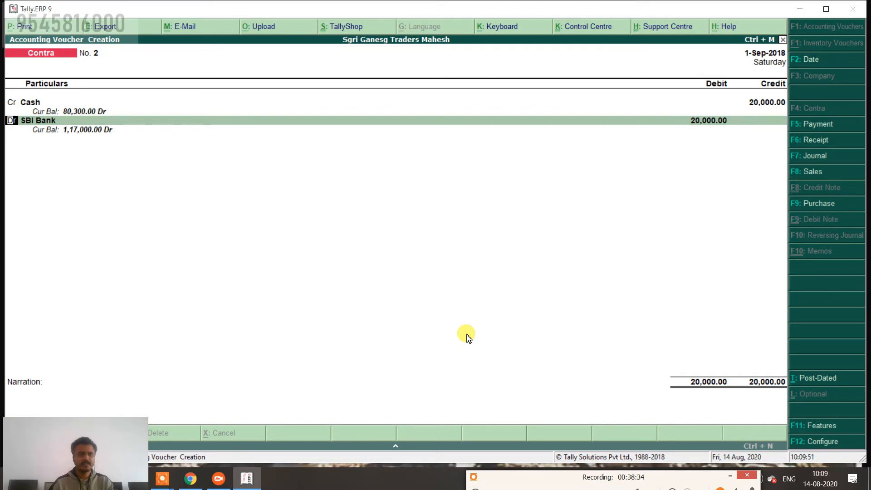
Debit SBI Bank 20,000.00, skip denominations, narrate 'being cash depo' and save the voucher.
key("Return")
key("Return")
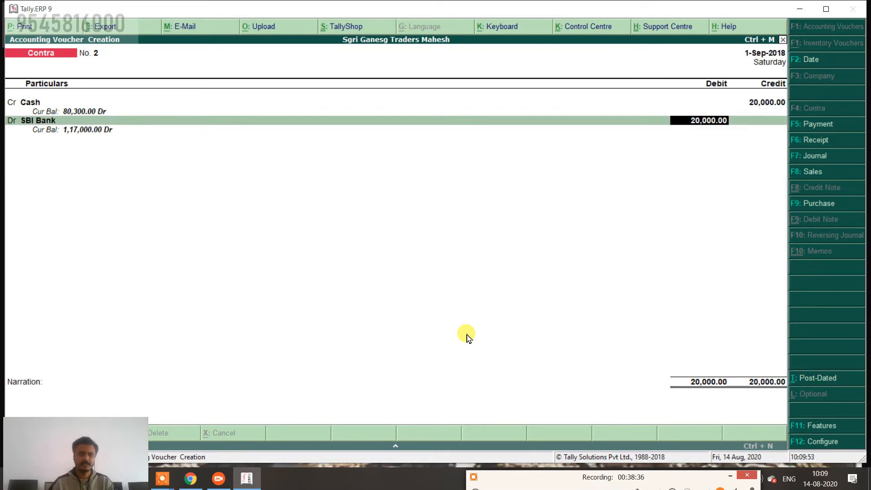
key("Return")
key("Return")
key("Return")
key("Return")
key("Return")
key("Return")
key("Return")
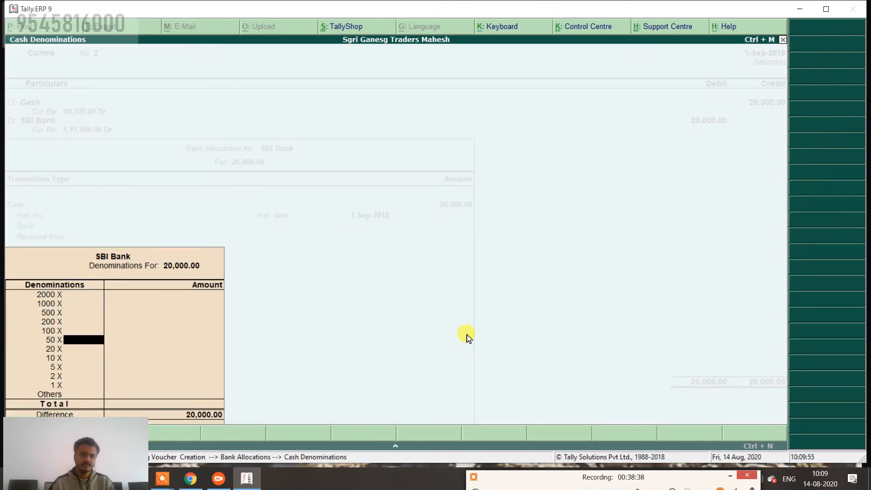
key("Return")
key("Return")
key("Return")
key("Return")
key("Return")
key("Return")
key("Return")
key("Return")
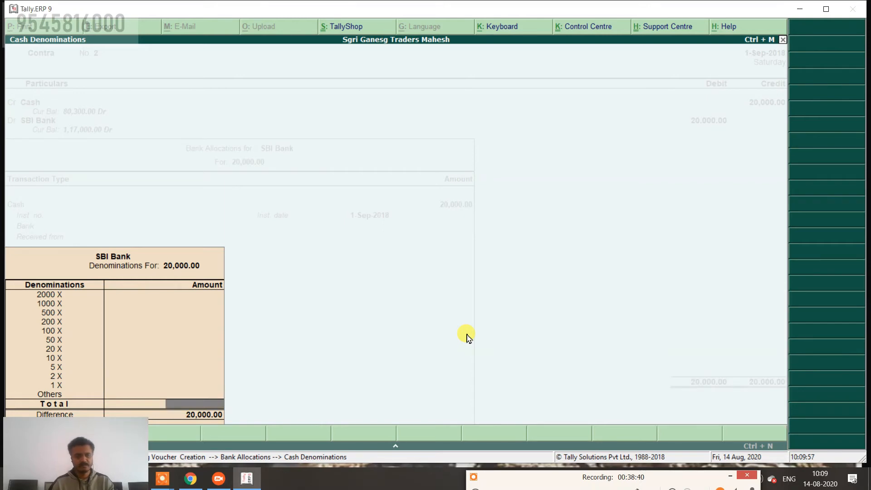
key("Return")
key("Return")
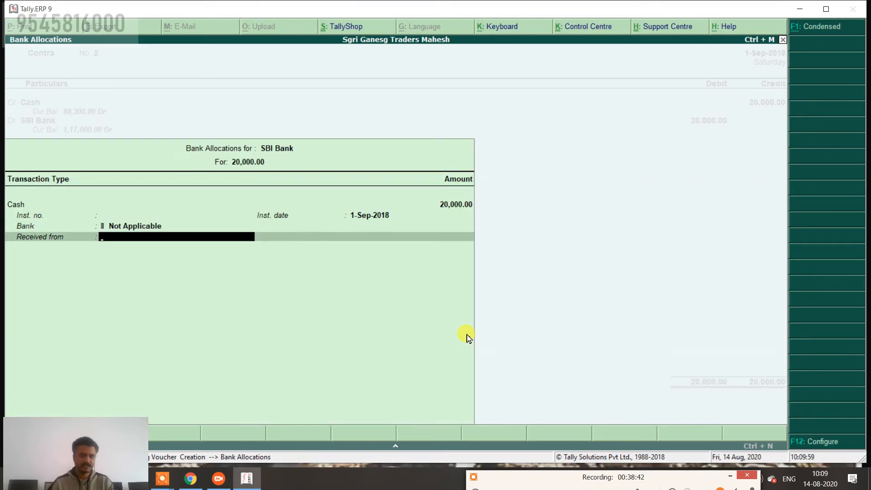
key("Return")
type("being")
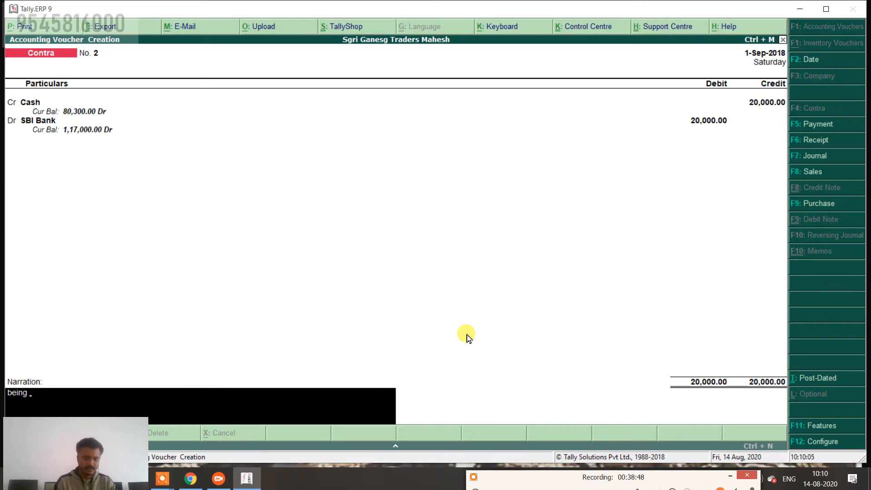
type(" cash deposit")
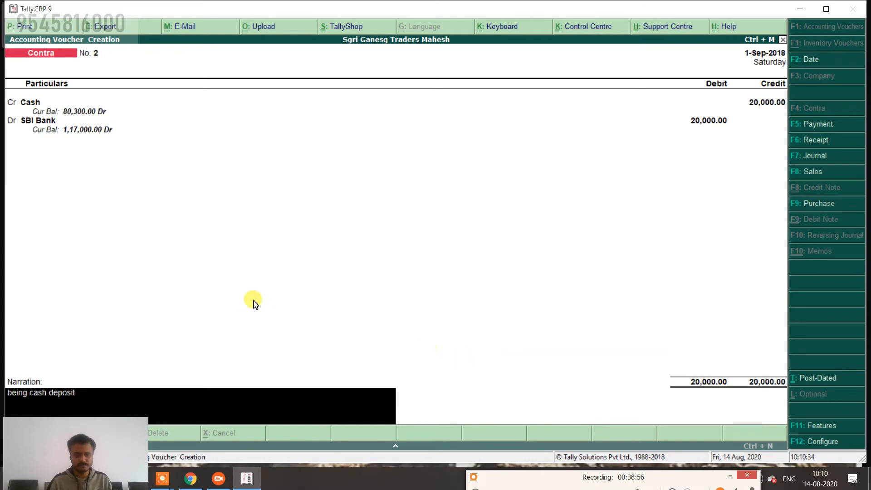
key("Return")
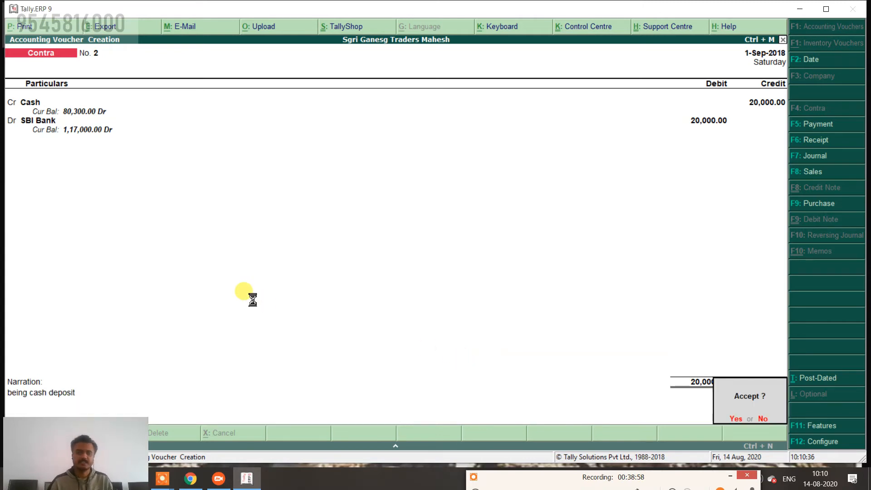
key("Return")
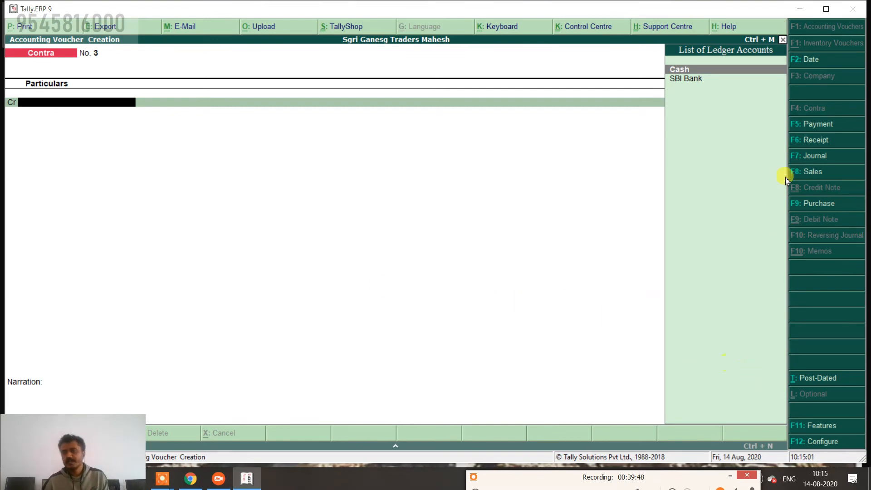
Open F11: Features to show the company's Accounting Features settings.
left_click(821, 432)
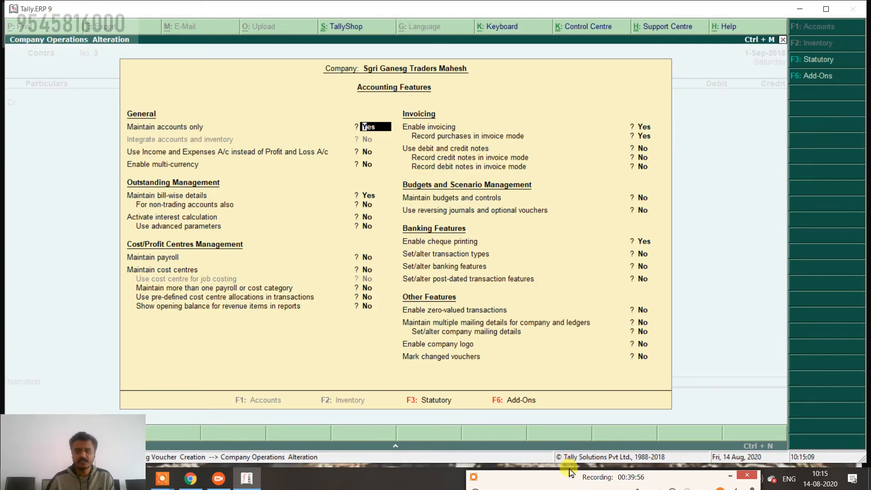
Set 'Use debit and credit notes' to Yes in Accounting Features and accept the change.
left_click(570, 484)
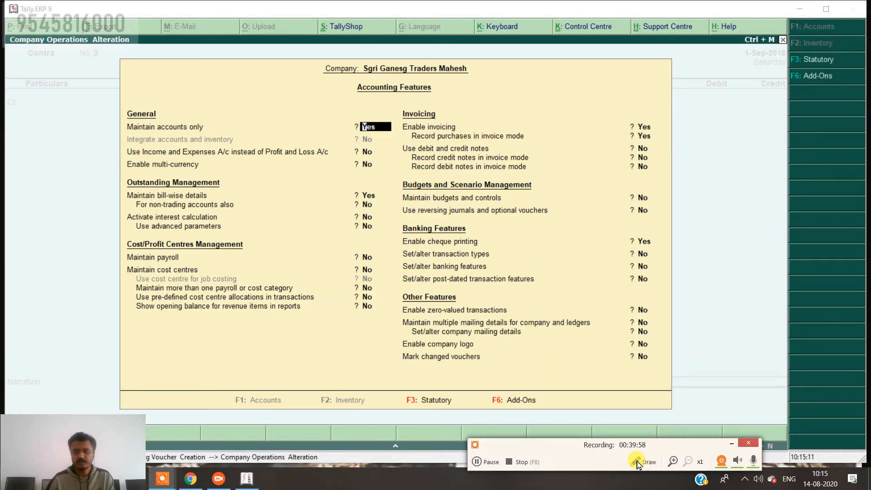
mouse_move(501, 461)
left_click(474, 471)
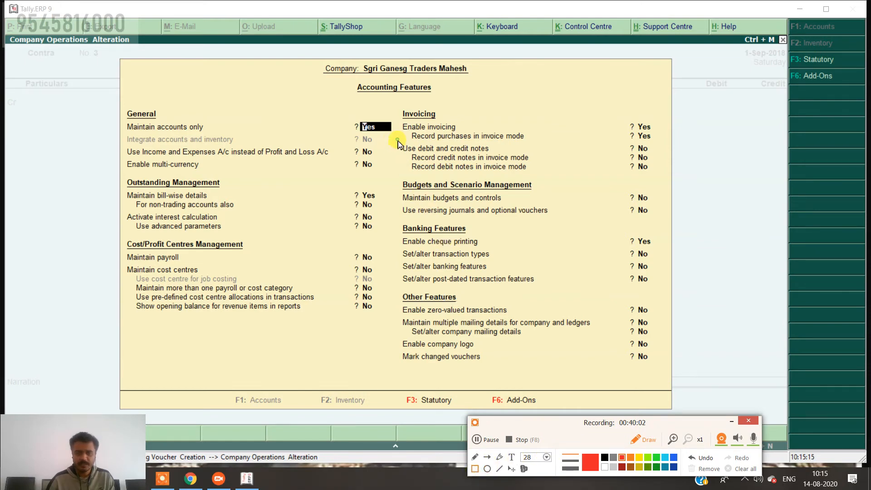
mouse_move(398, 139)
left_mouse_down()
mouse_move(486, 162)
mouse_move(656, 159)
left_mouse_up()
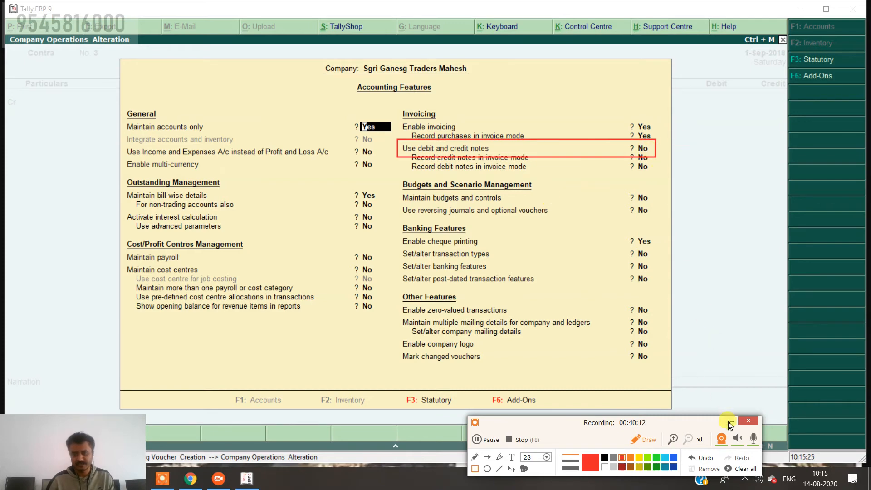
left_click(704, 461)
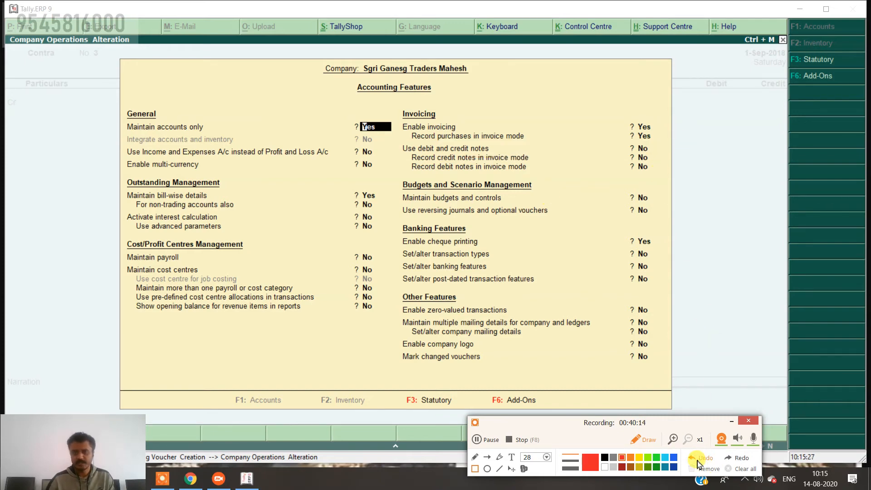
left_click(643, 439)
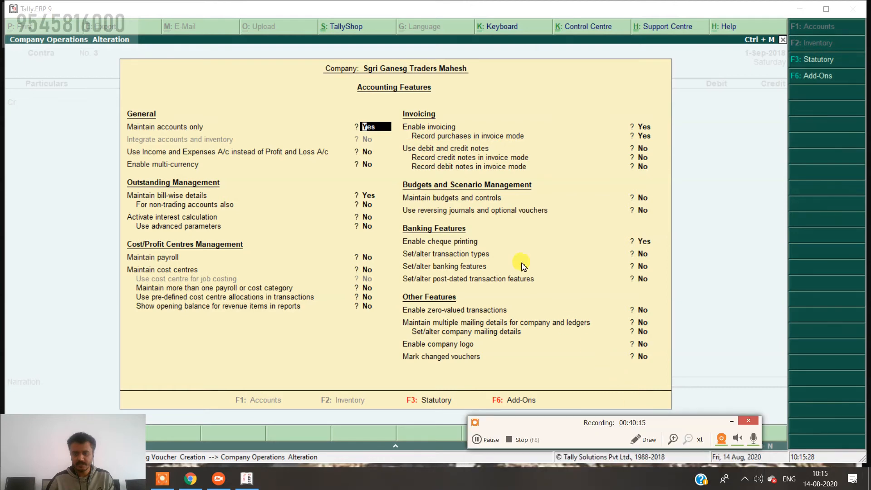
left_click(405, 154)
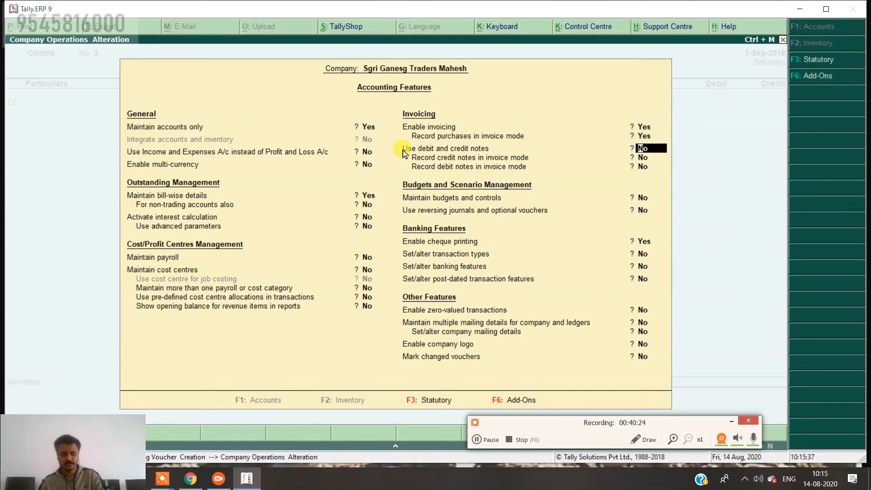
key("y")
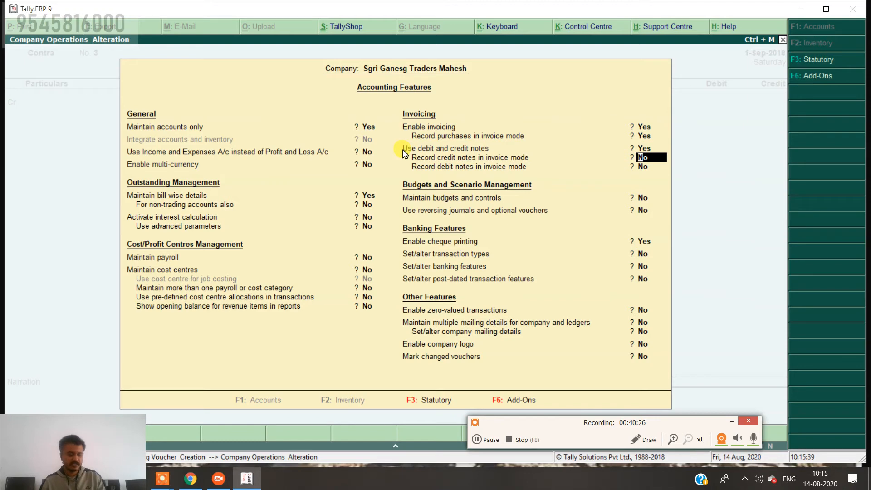
key("ctrl+a")
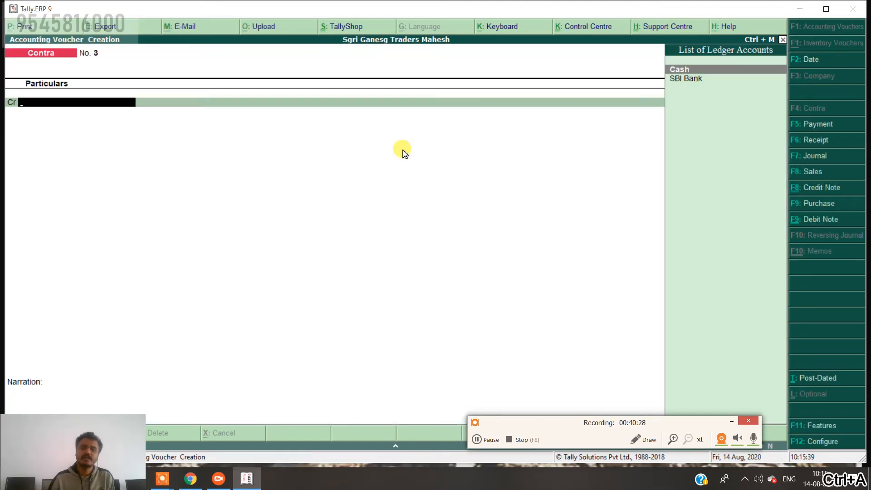
Start a Credit Note dated 1-Oct-2018 with Ganesh as the credited party.
left_click(826, 191)
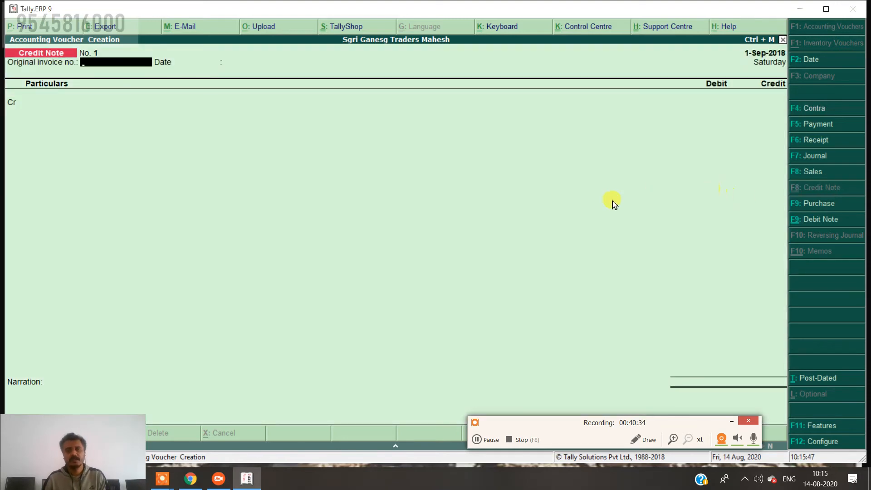
left_click(838, 59)
type("1-10")
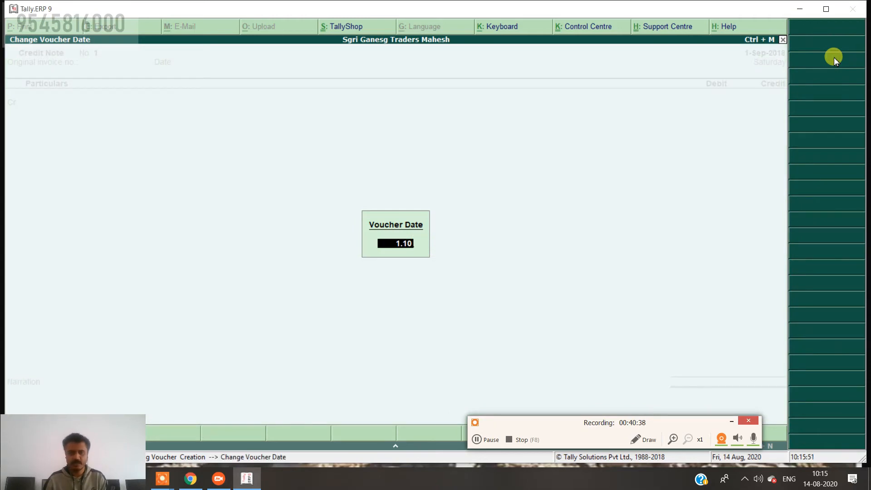
key("Return")
key("Return")
key("Return")
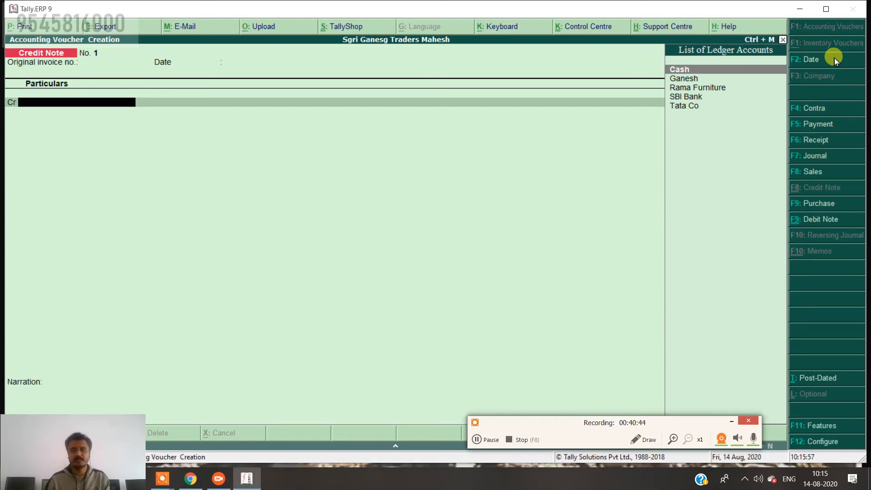
key("Down")
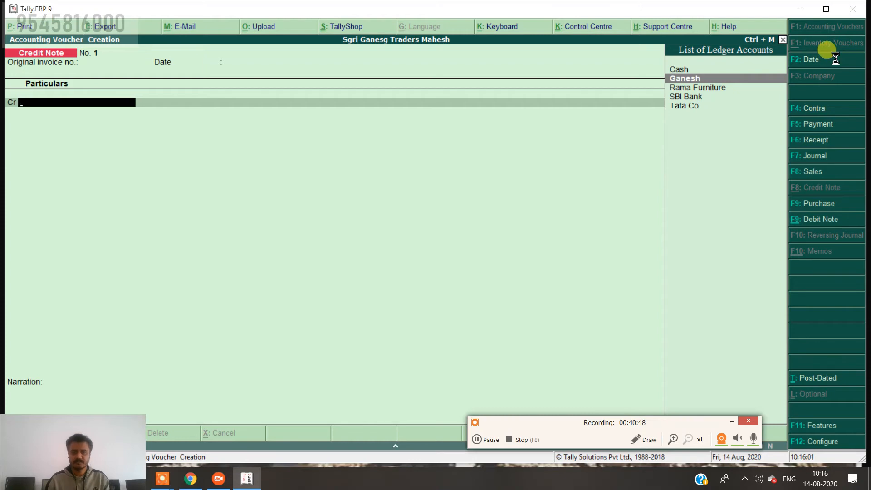
key("Return")
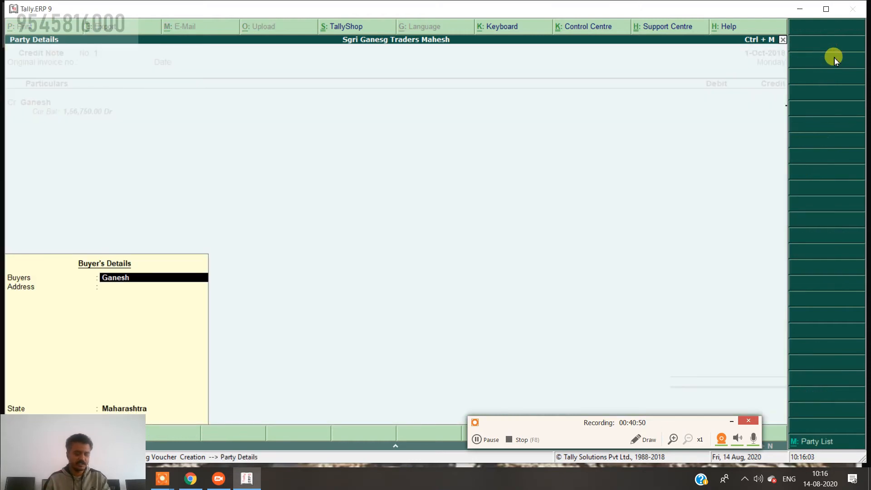
key("ctrl+a")
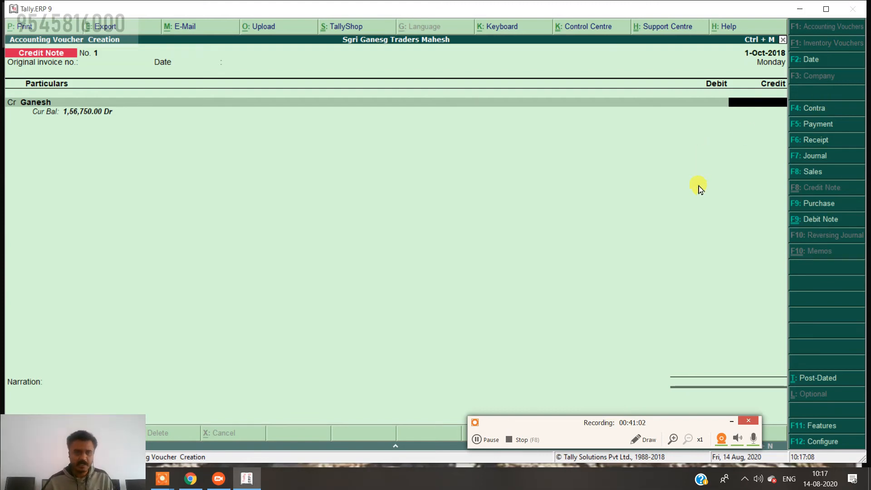
Credit Ganesh 3,000 and settle it against pending bill reference 2.
left_click_drag(536, 424, 576, 455)
left_click(745, 117)
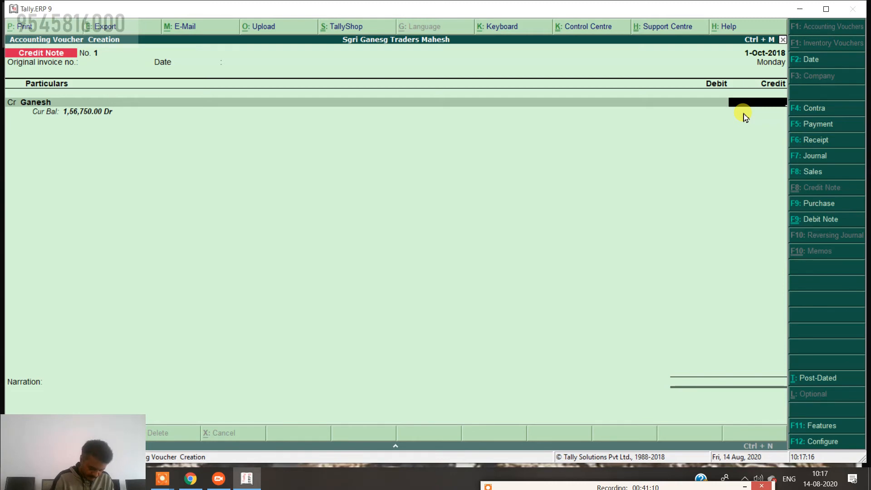
type("3000")
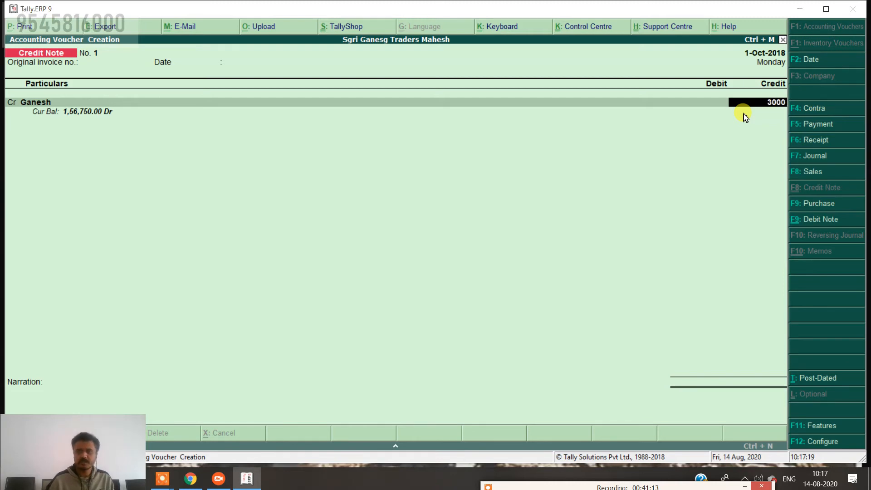
key("Return")
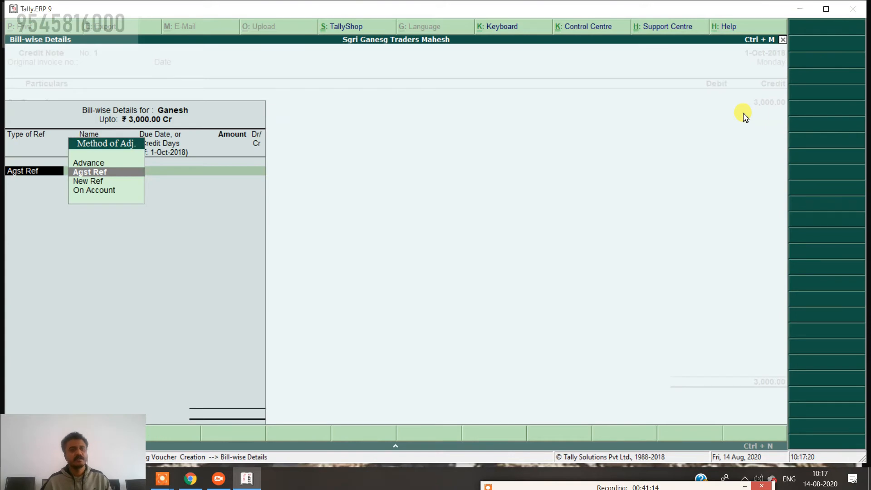
key("Return")
key("Return")
key("Return")
key("Return")
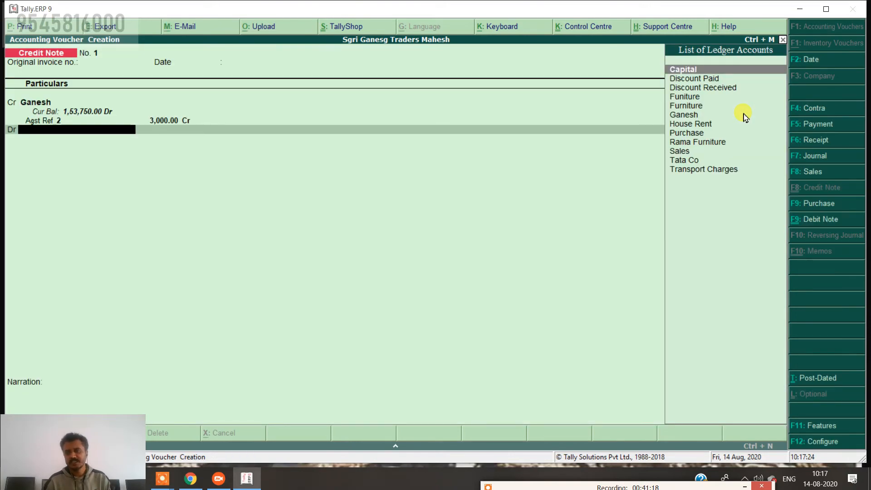
Create a 'Sales Return' ledger under Sales Accounts for the debit side.
key("alt+c")
type("Sa")
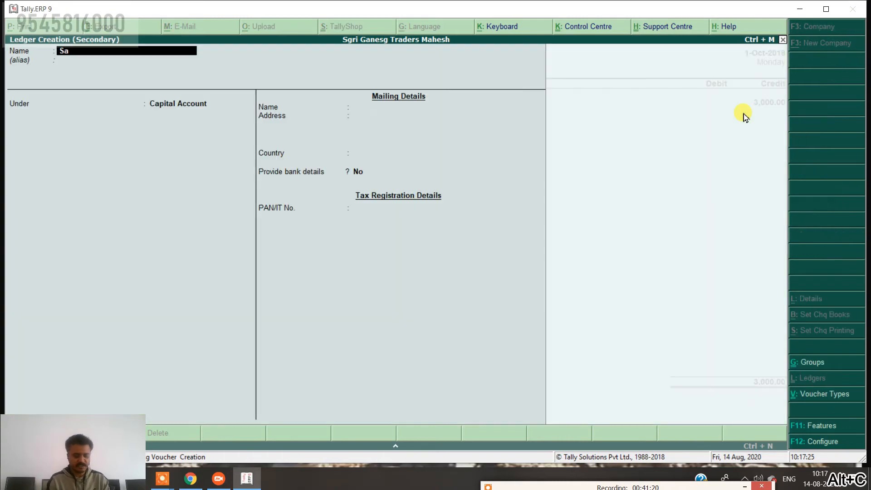
type("les Return")
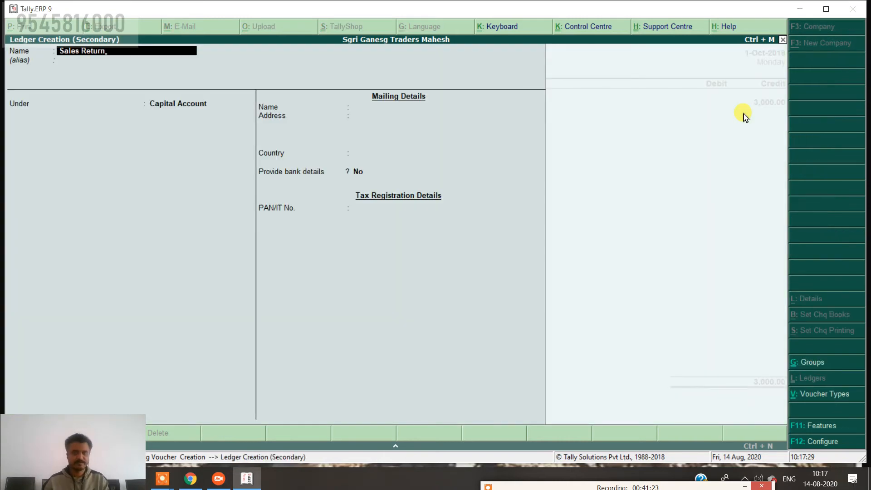
key("Return")
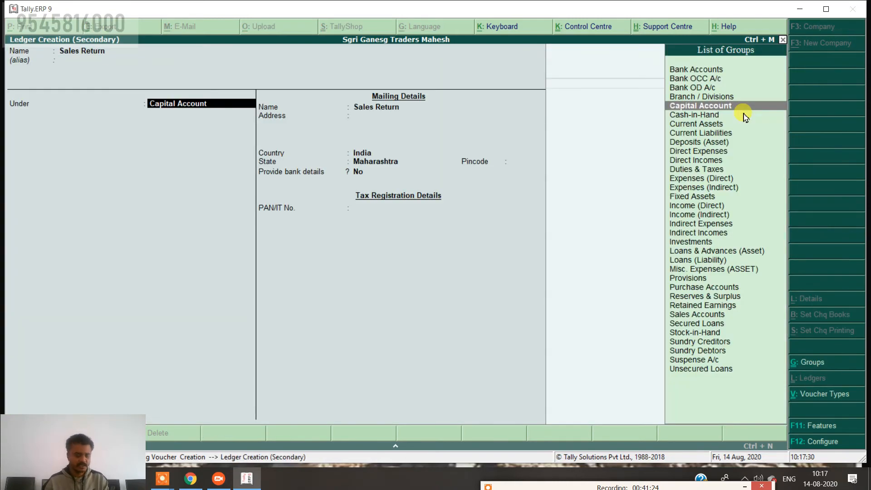
type("S")
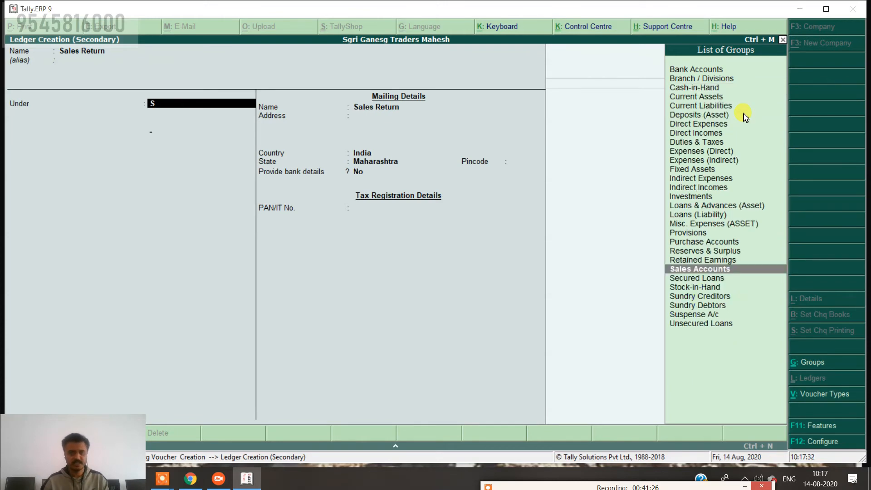
key("Return")
key("ctrl+a")
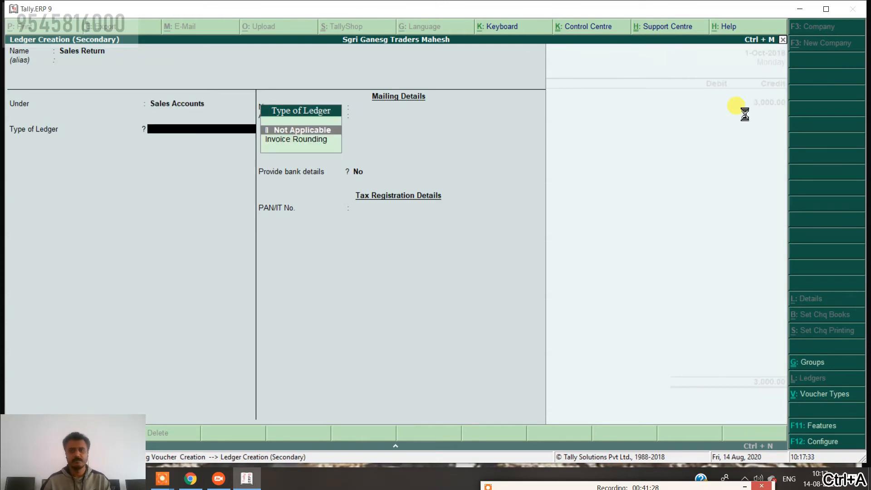
Accept the 3,000 debit and type the narration 'being gooods return for size miss mach'.
key("Return")
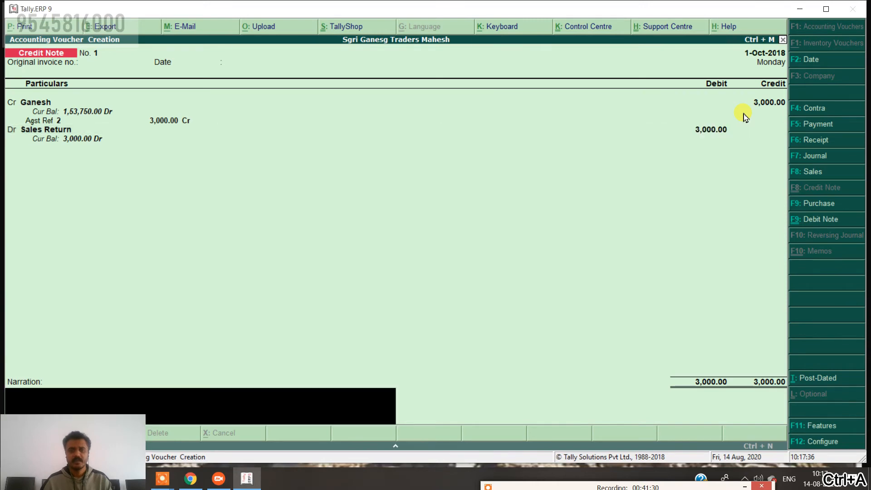
type("bei")
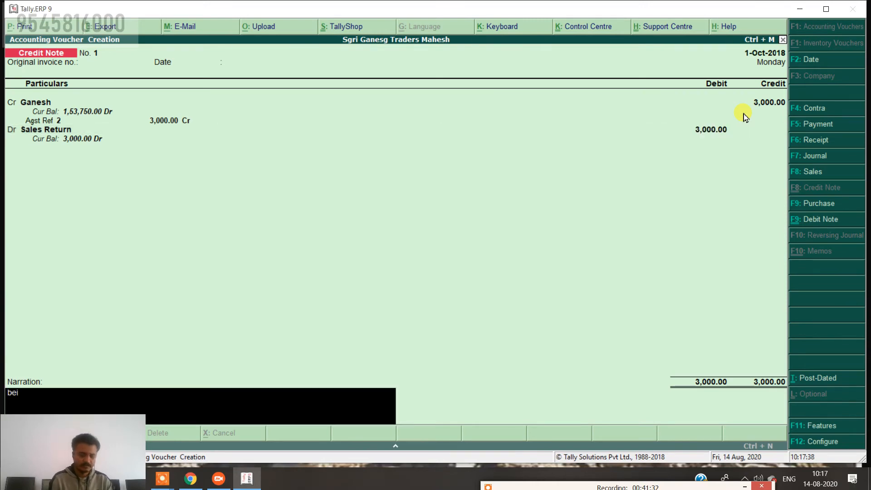
type("ng sales")
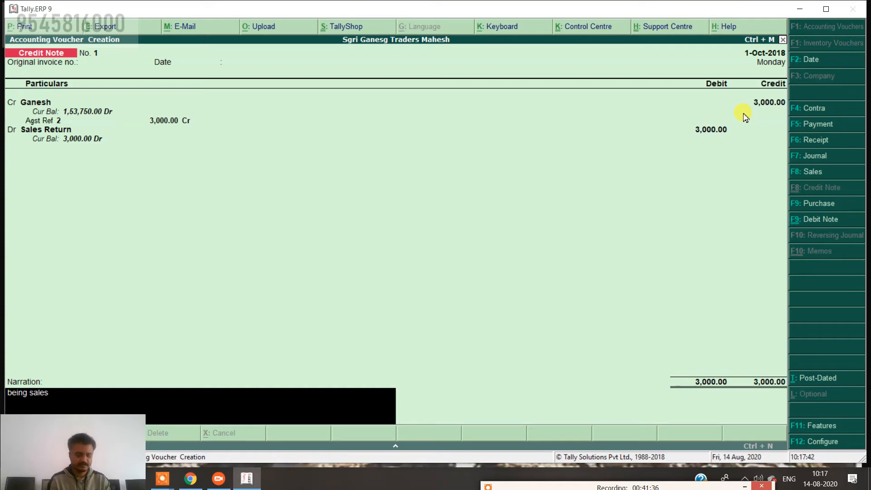
key("BackSpace")
key("BackSpace")
key("BackSpace")
key("BackSpace")
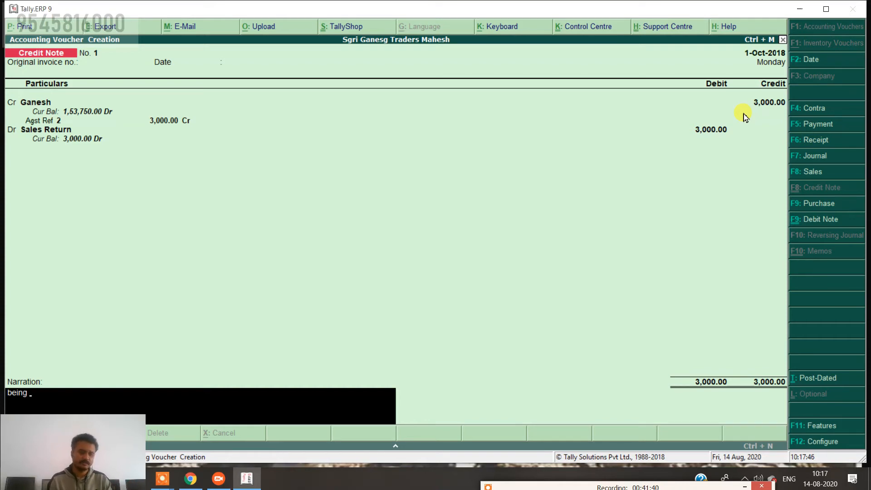
type("gooods")
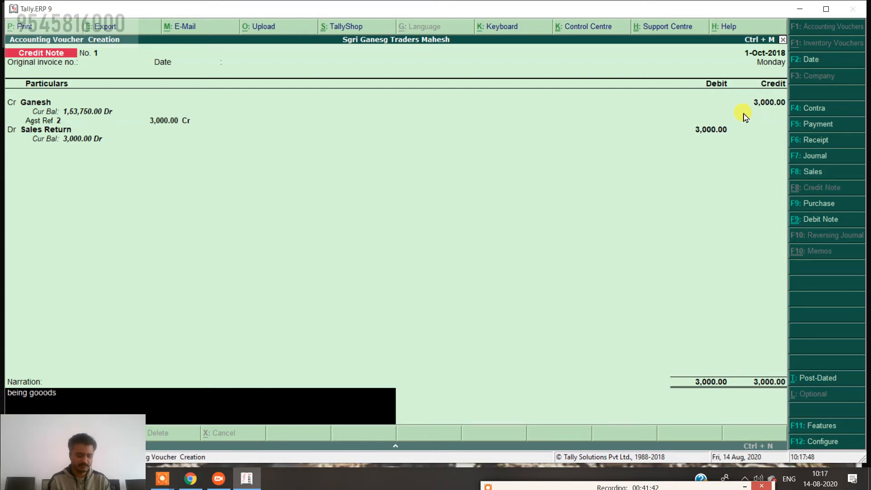
type(" return for")
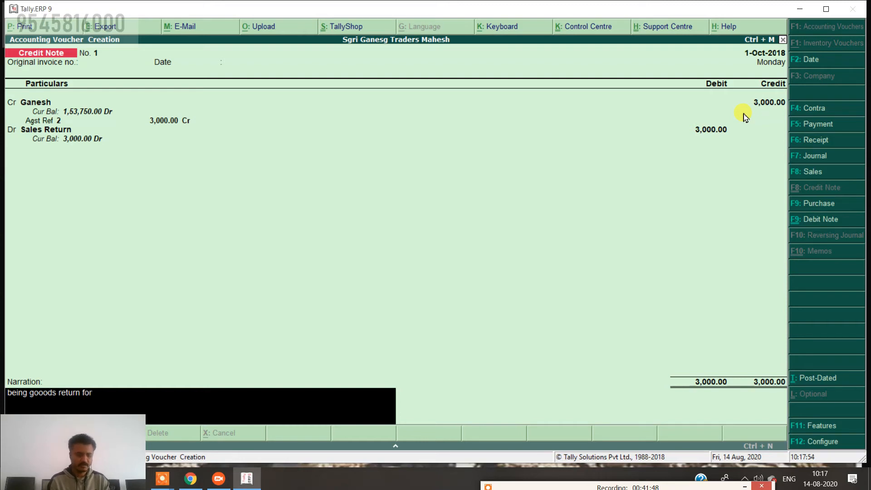
type(" size")
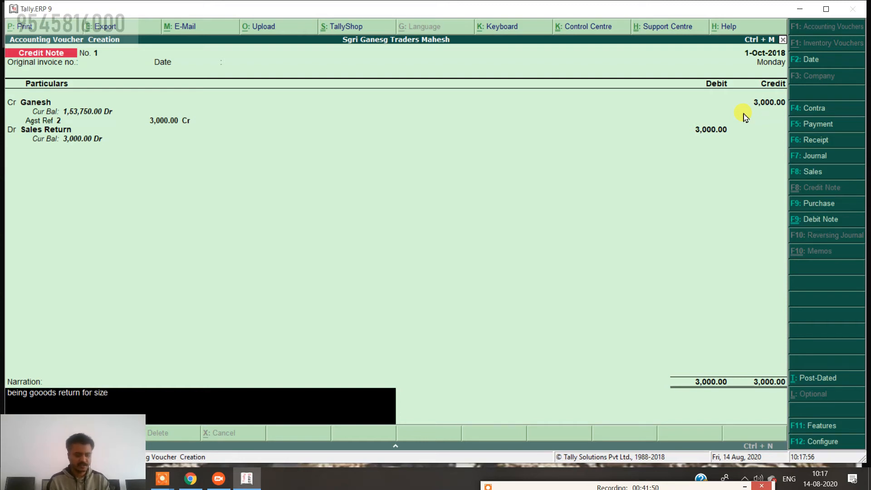
type(" miss")
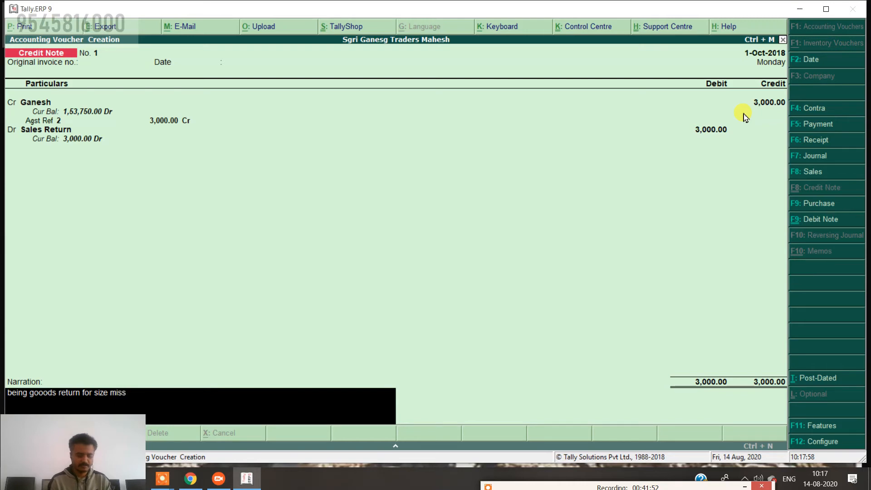
type(" mach")
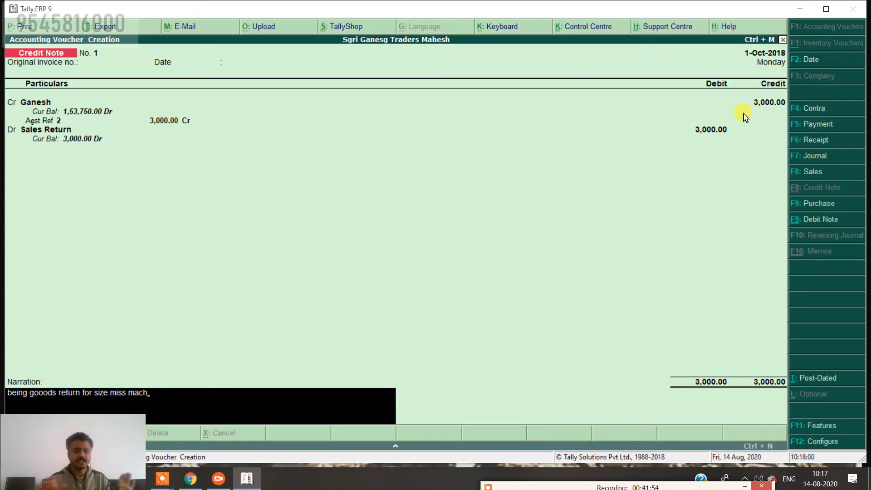
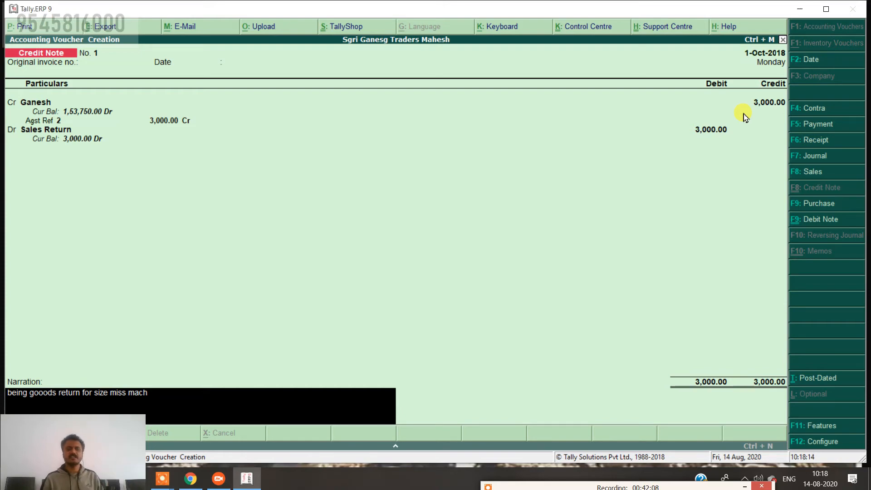
Save Ganesh's 3,000 sales-return credit note and switch to a blank Debit Note.
key("Return")
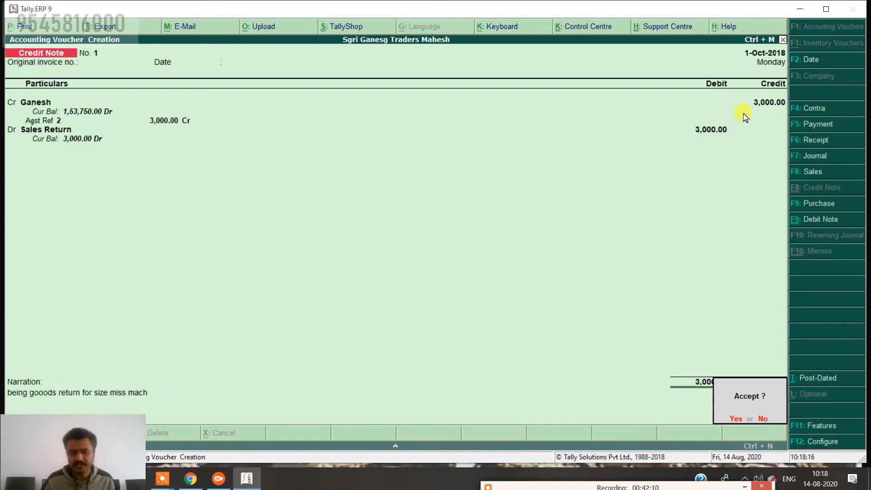
key("Return")
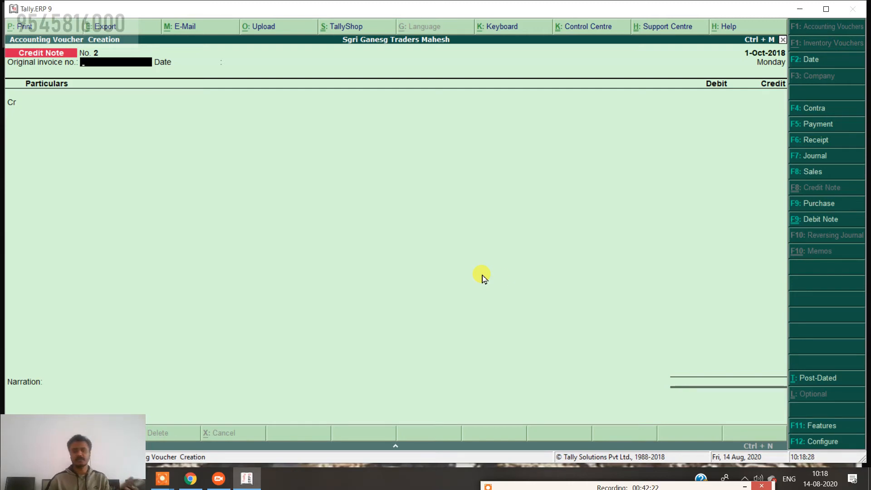
left_click(822, 221)
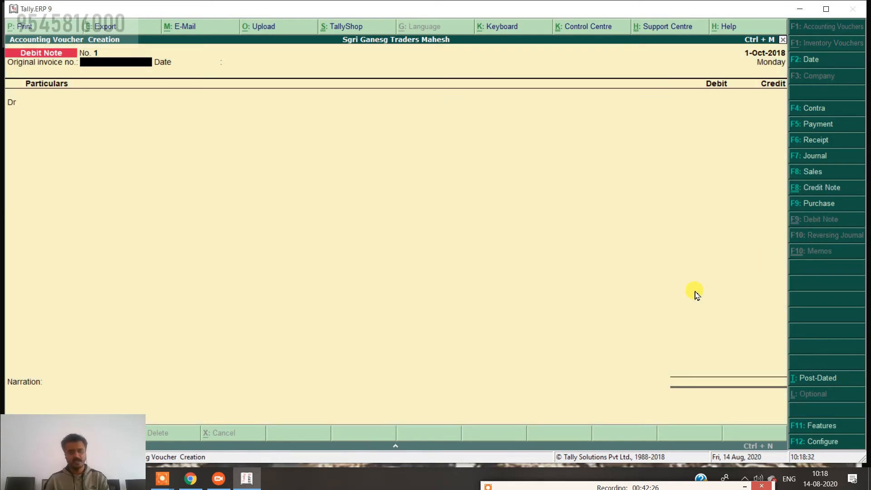
Date the debit note 31-Oct-2018 and debit Tata Co 2,500 against its bill.
left_click(805, 64)
type("31.10")
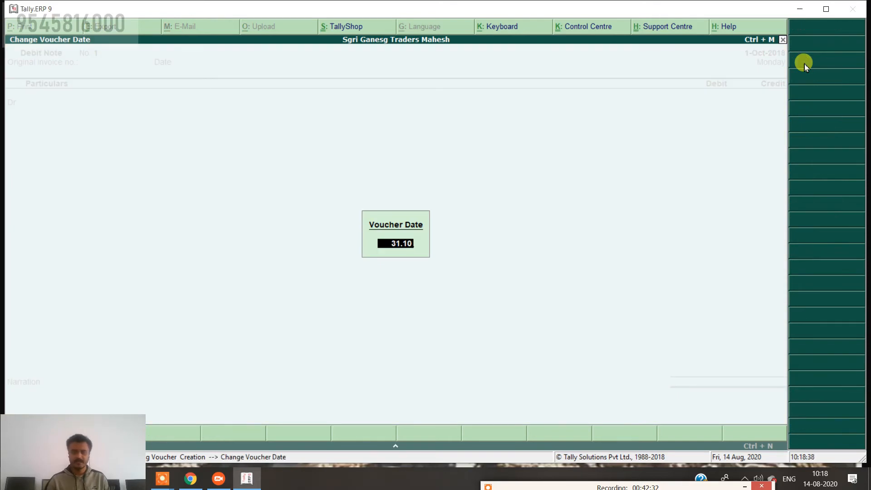
key("Return")
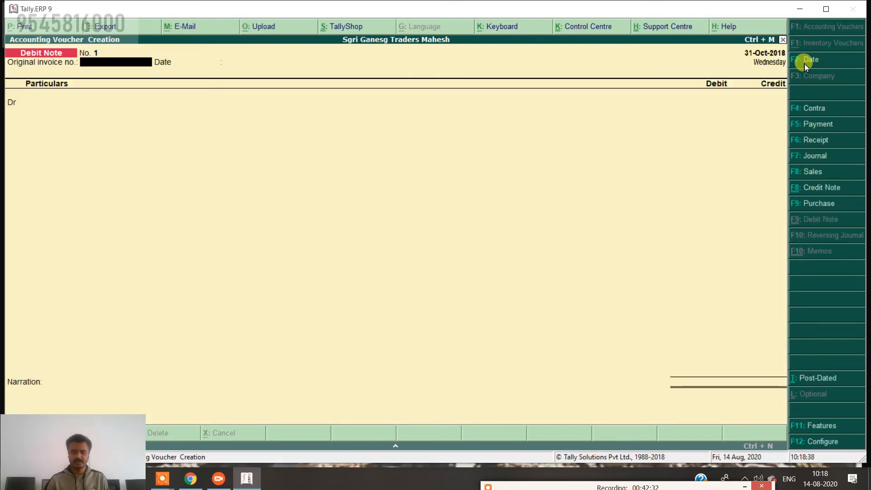
key("Return")
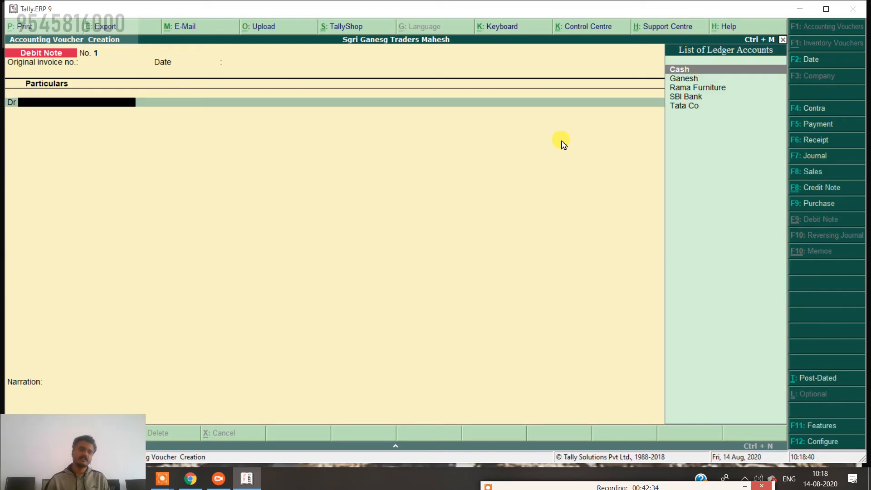
key("Return")
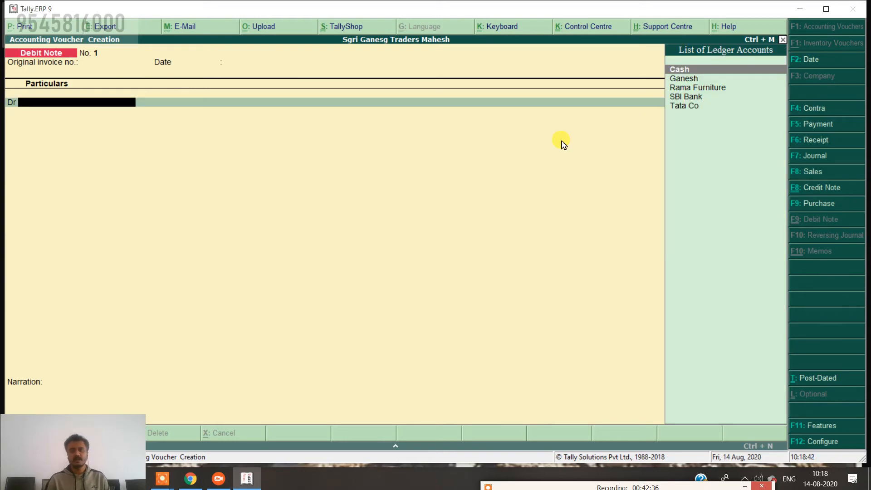
key("Down")
key("Down")
key("Down")
key("Down")
key("Return")
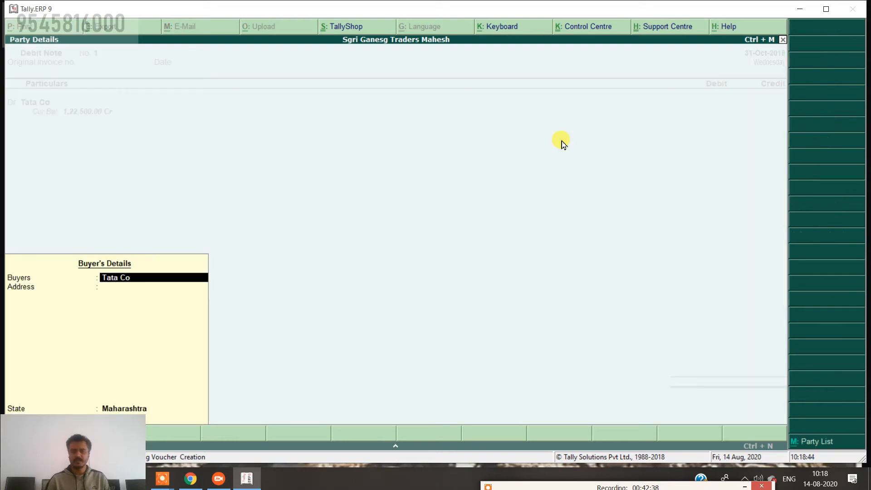
key("Return")
key("Return")
key("Return")
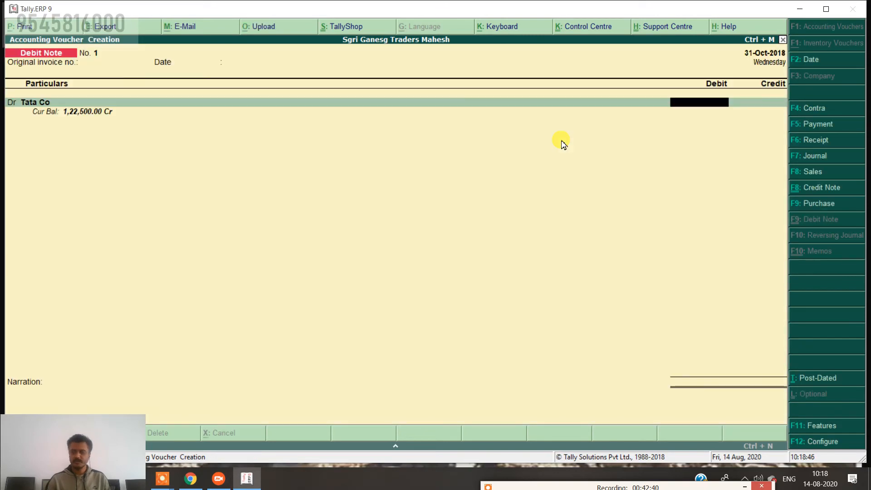
type("2500")
key("Return")
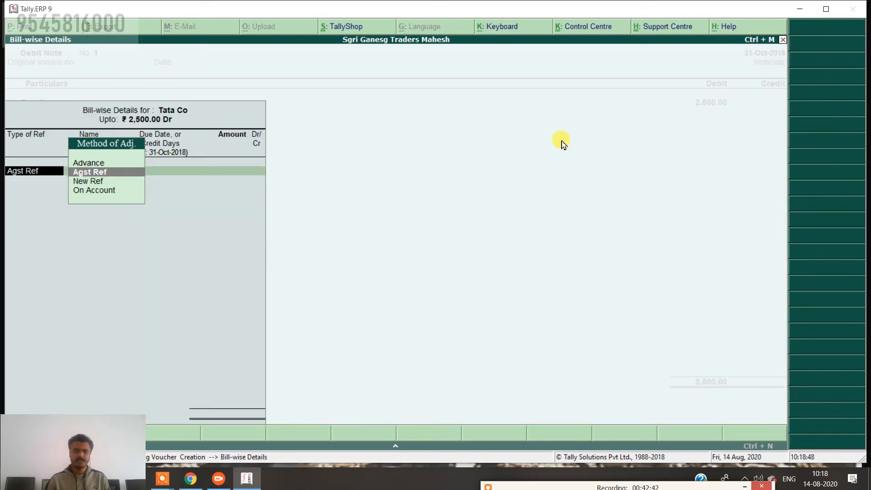
key("Return")
key("Return")
key("Return")
key("Return")
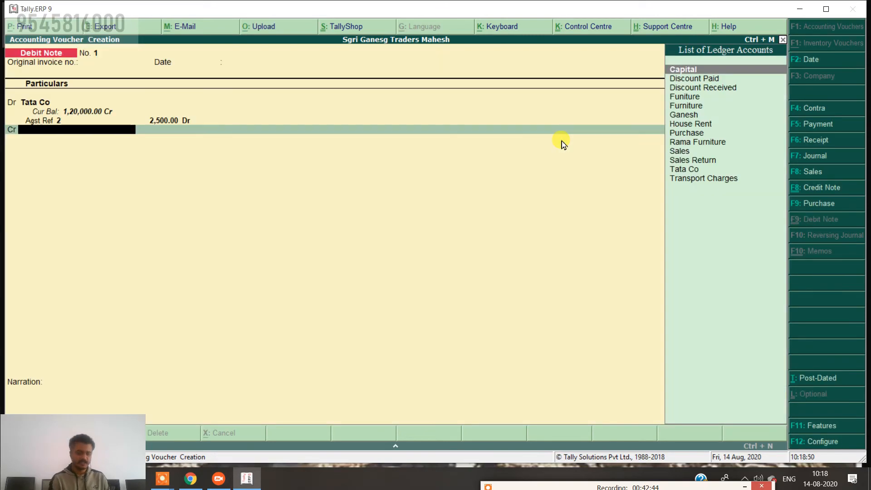
Create a Purchase Return ledger under Purchase Accounts and credit it 2,500.
key("alt+c")
type("Purch")
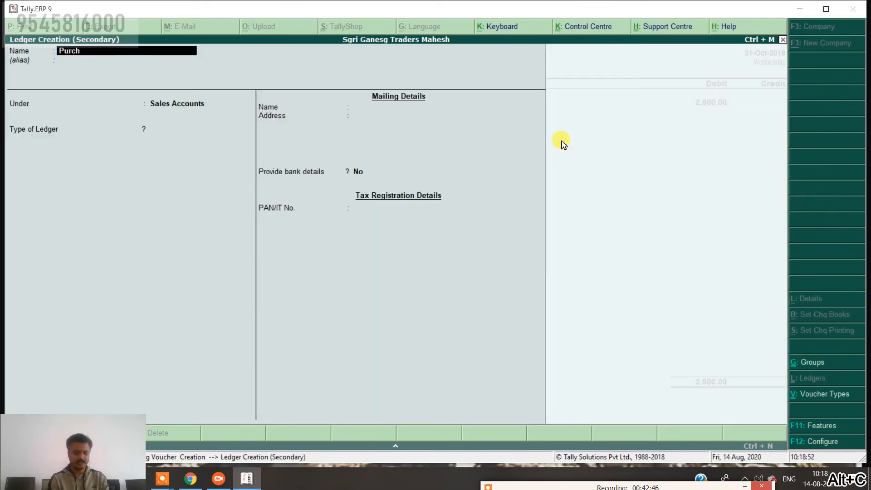
type("ase Re")
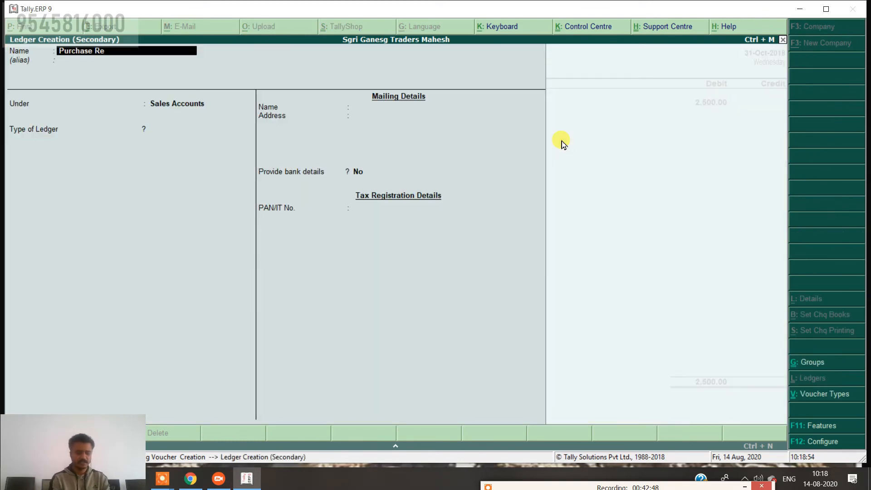
type("tu")
key("Return")
key("Return")
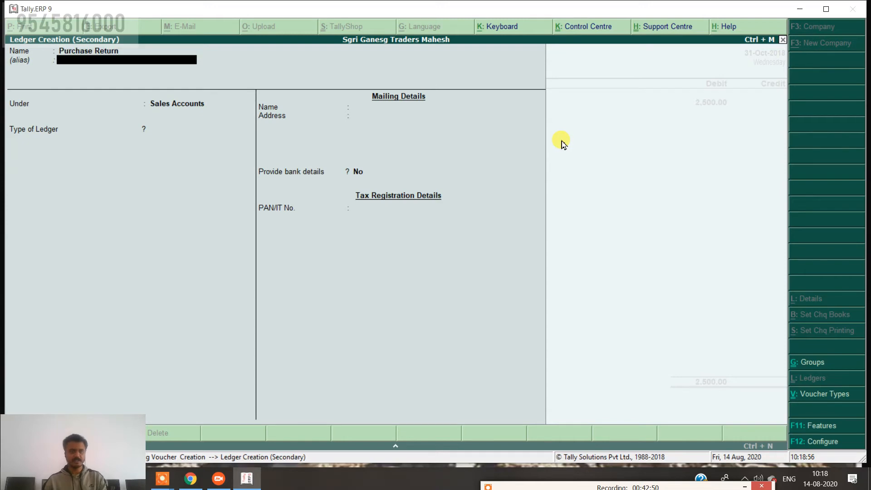
type("p")
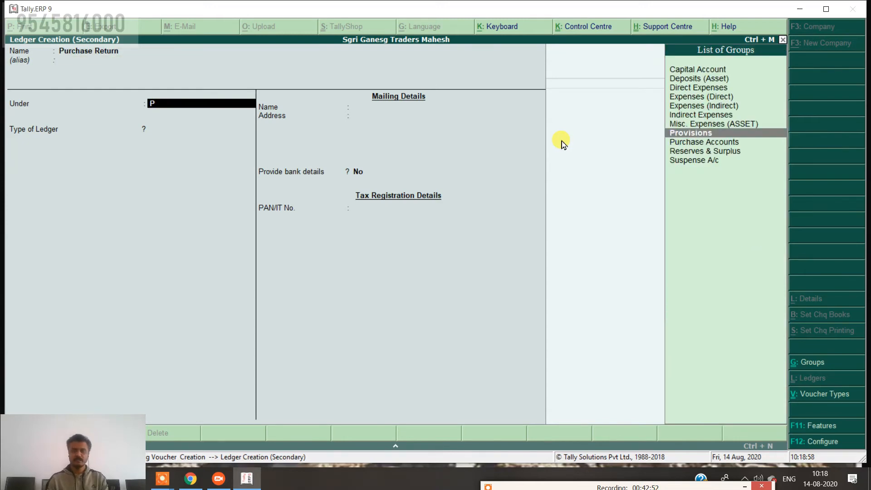
key("Down")
key("Return")
key("ctrl+a")
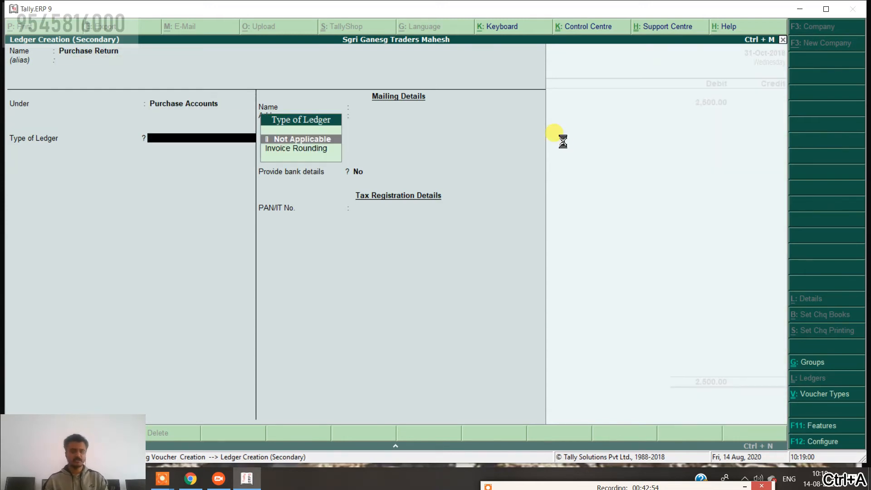
key("Return")
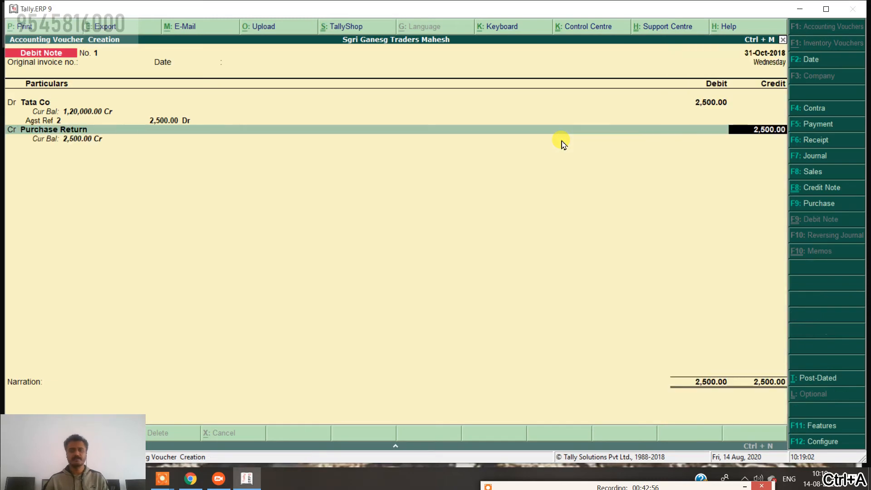
key("Return")
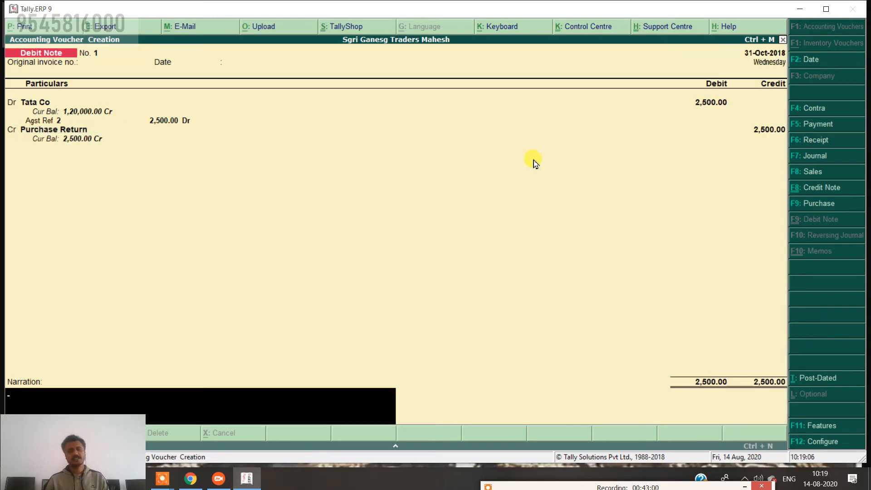
Add a goods-return narration, save Debit Note No. 1, and return to the Gateway of Tally.
type("goods")
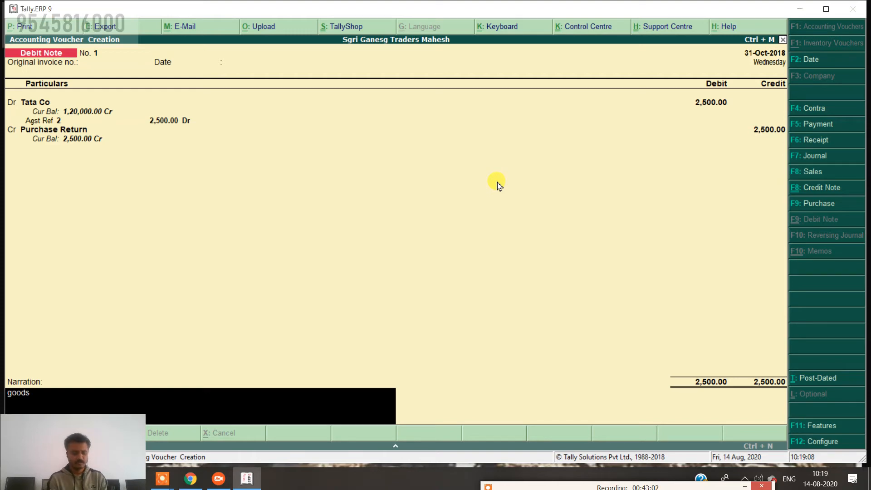
key("BackSpace")
key("BackSpace")
key("BackSpace")
key("BackSpace")
key("BackSpace")
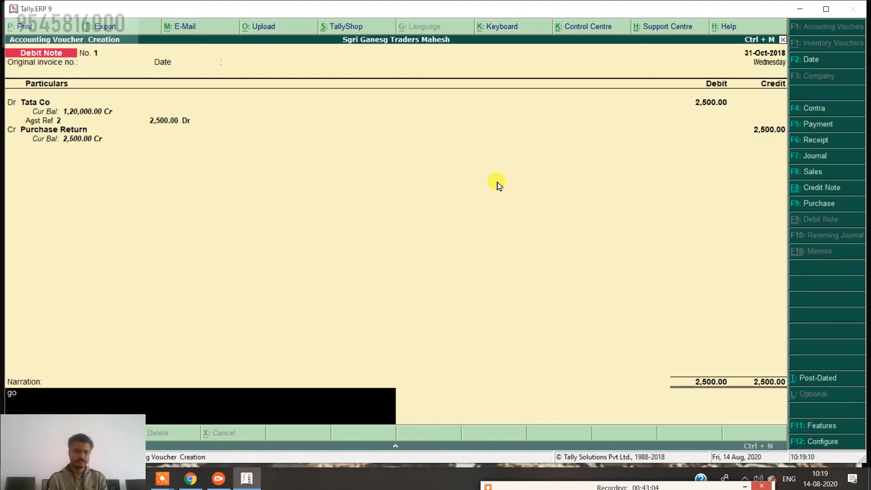
type("being")
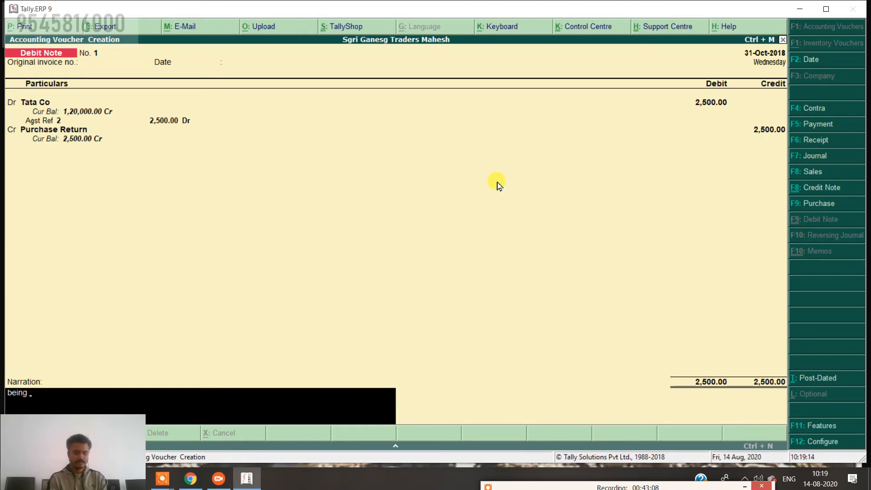
type(" goods ret")
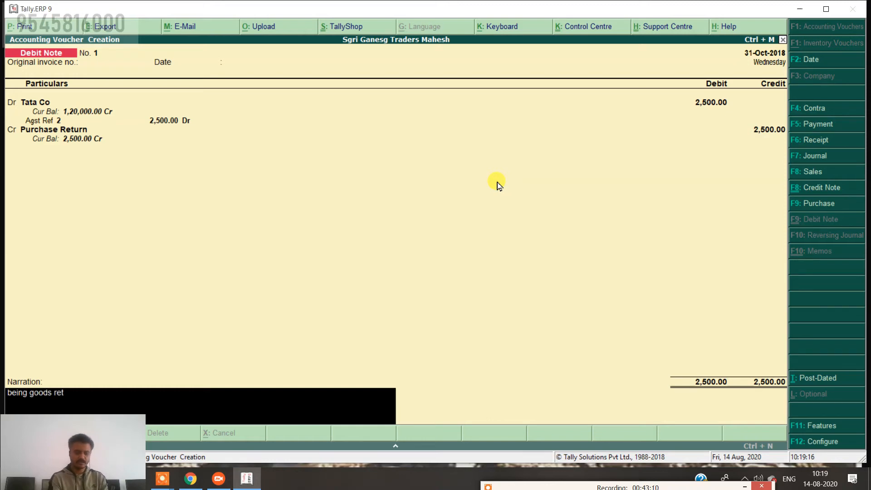
type("i")
type(" .")
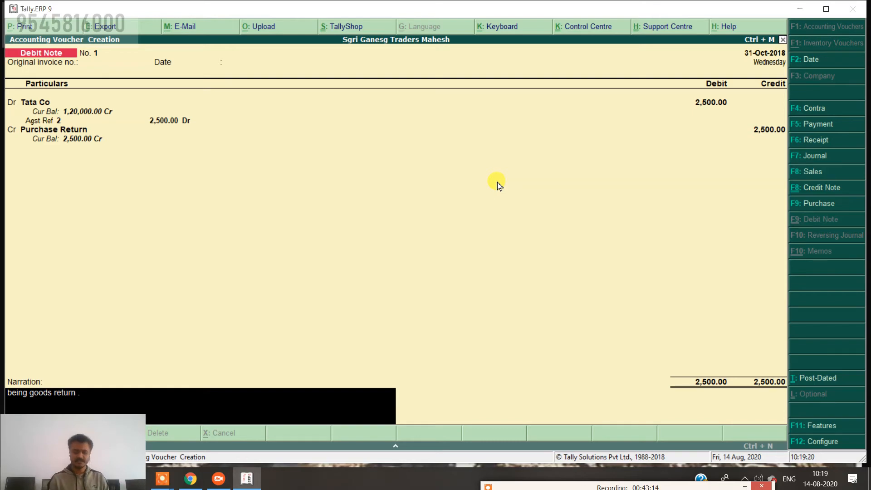
type("..........")
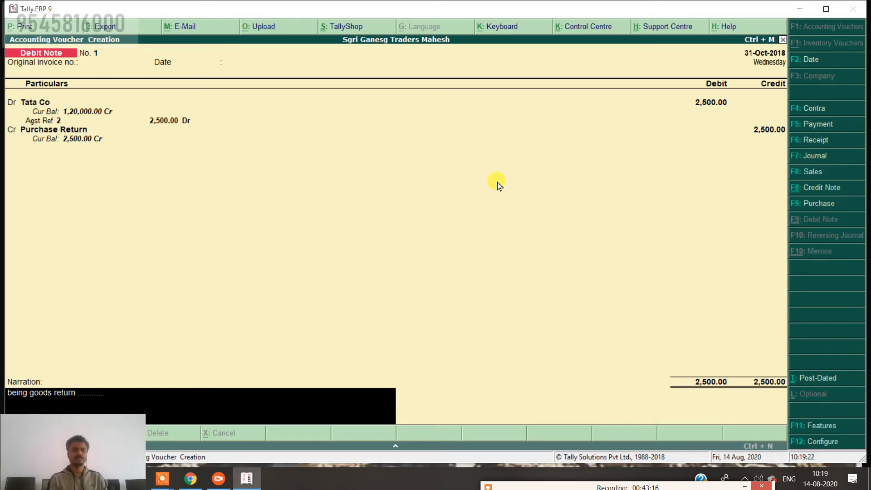
type("......")
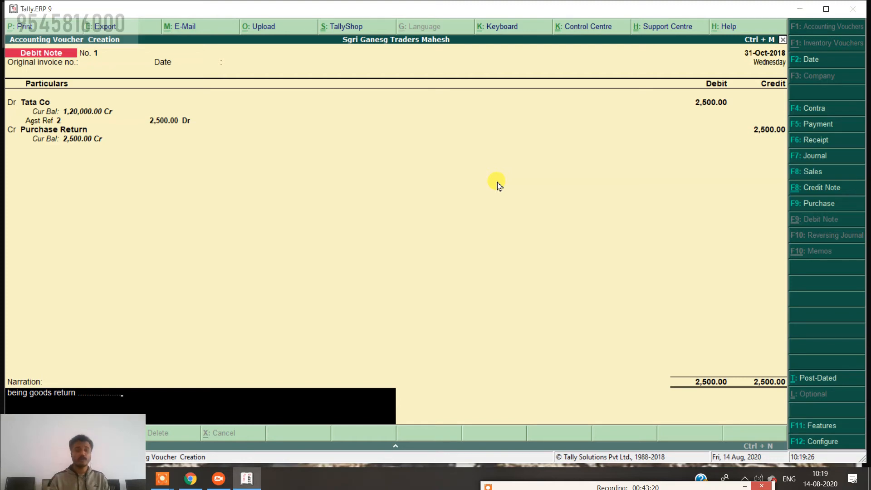
key("Return")
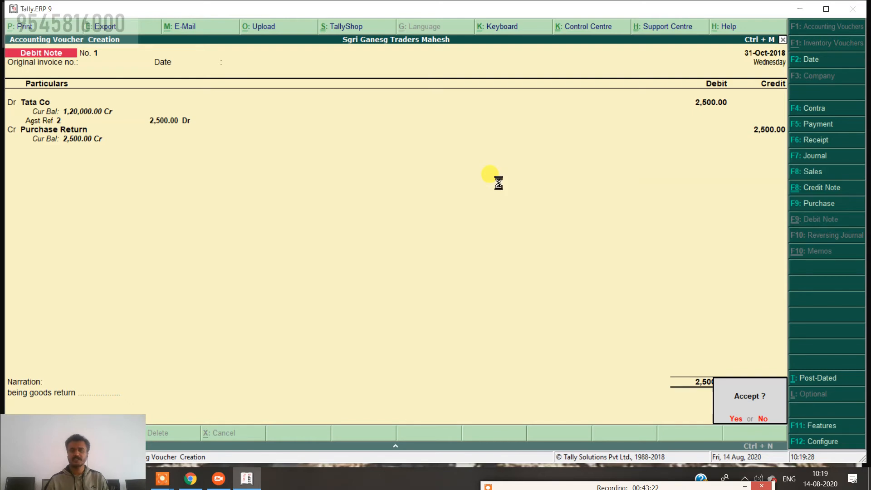
key("Return")
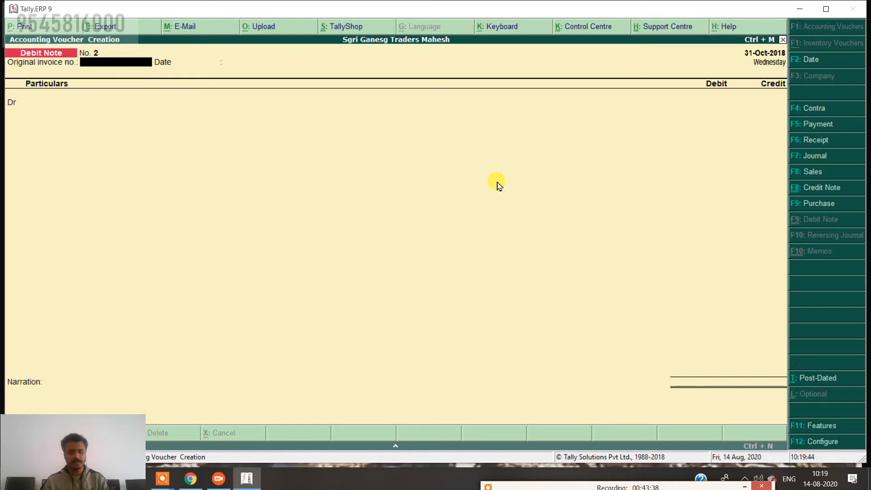
key("Escape")
key("Return")
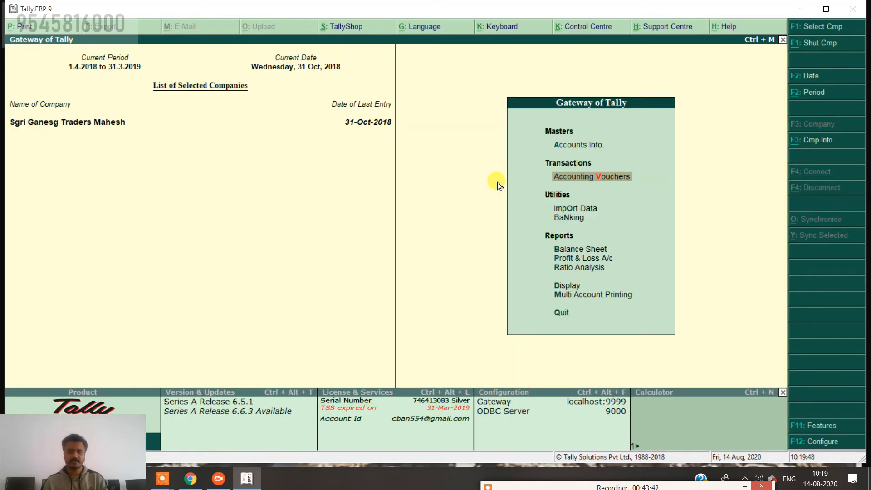
Open the detailed Balance Sheet and drill through Sundry Debtors and Ganesh into October's vouchers.
key("Down")
key("Down")
key("Down")
key("Return")
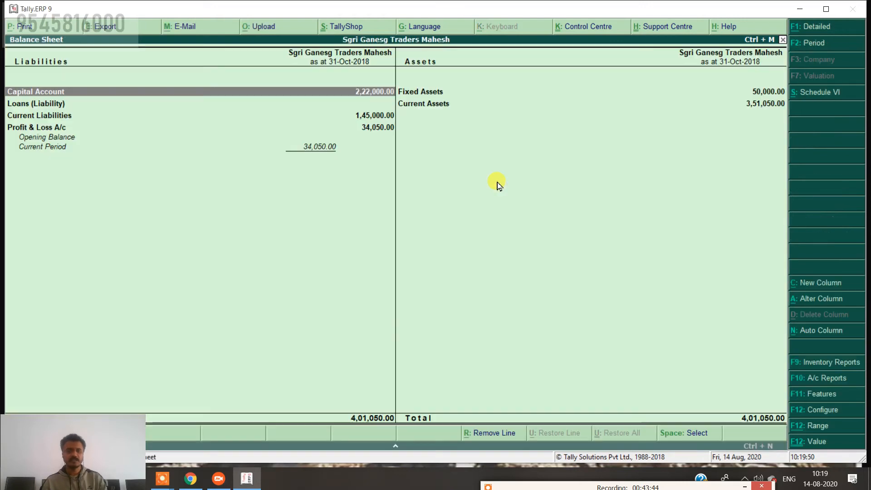
key("alt+F1")
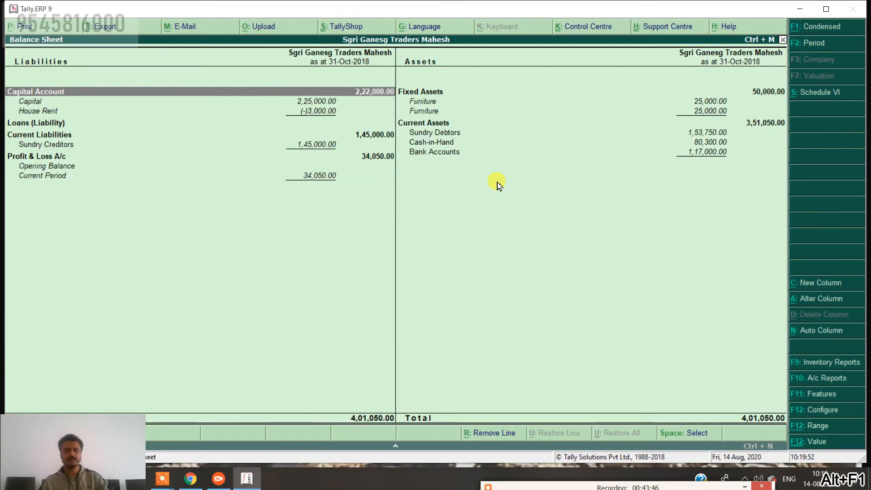
key("Right")
key("Down")
key("Down")
key("Down")
key("Down")
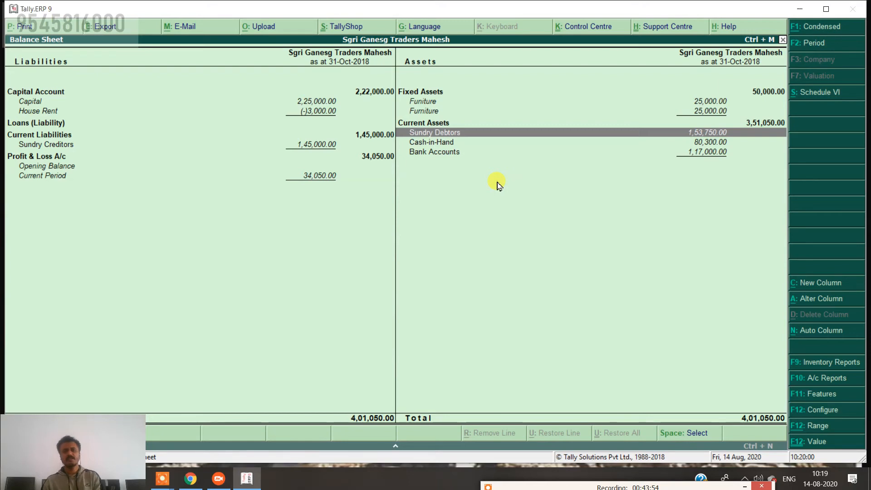
key("Return")
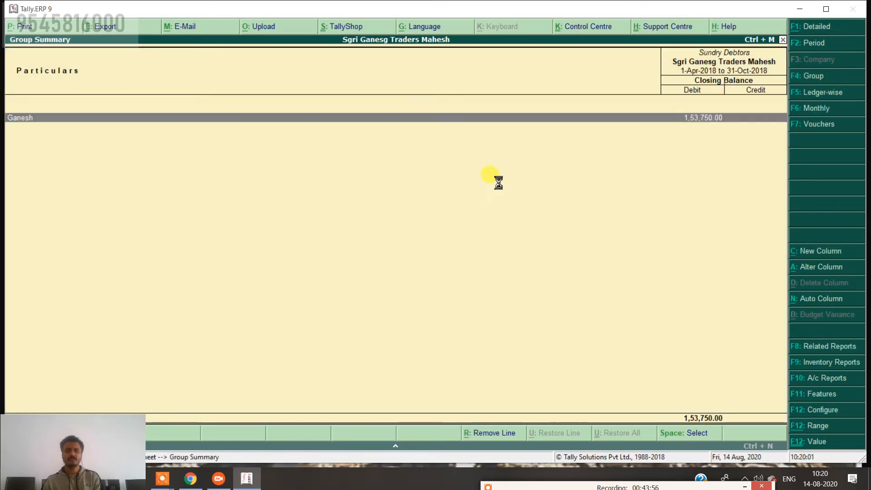
key("Return")
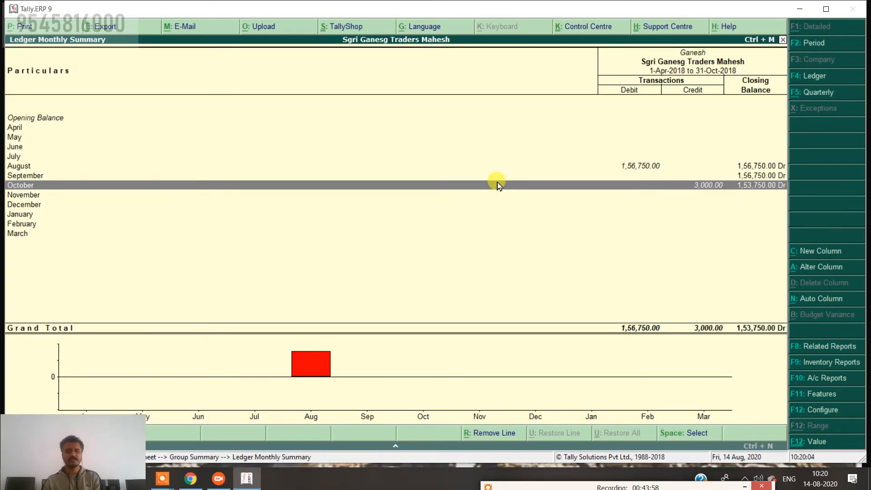
key("Up")
key("Up")
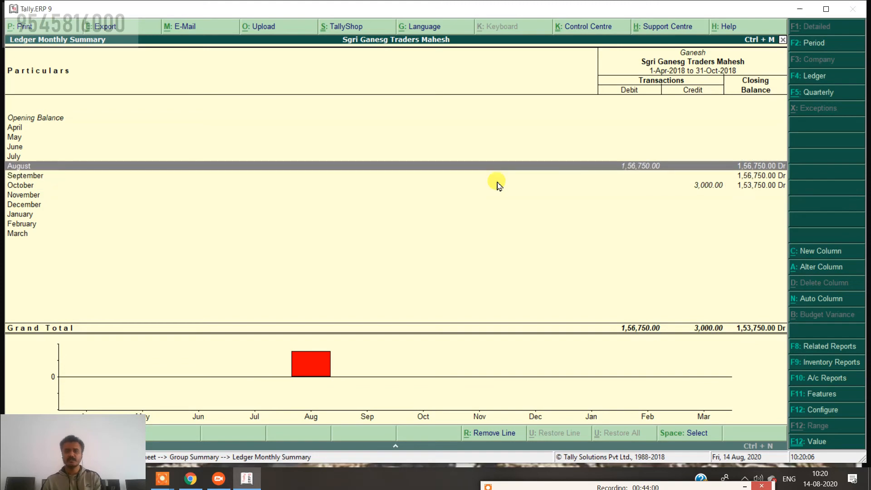
key("Down")
key("Down")
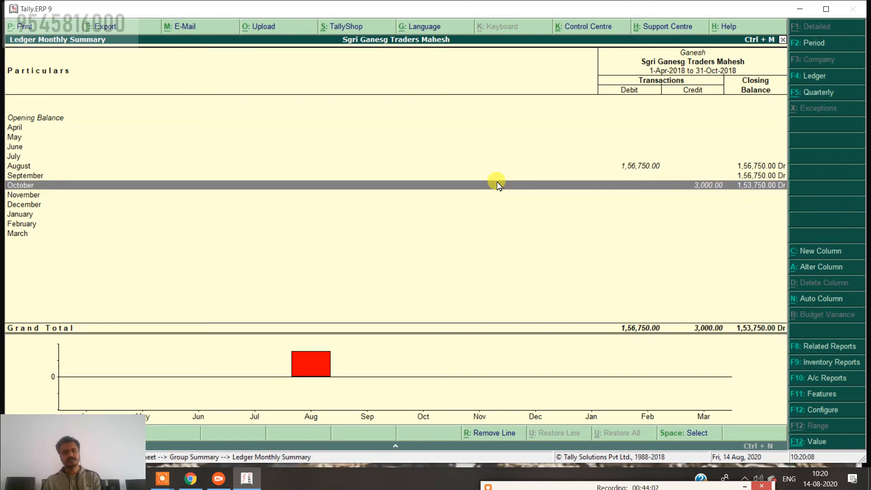
key("Return")
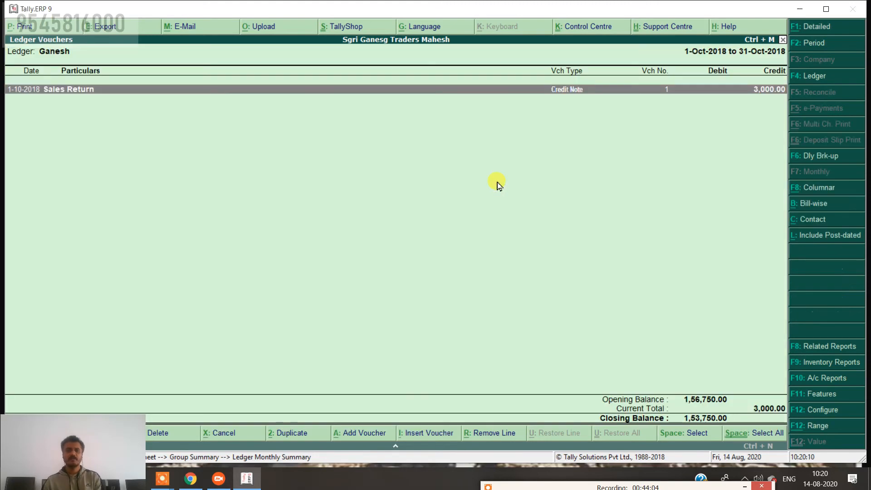
Set the ledger report period from 1-4-2018 to 31-3-2019.
key("alt+F2")
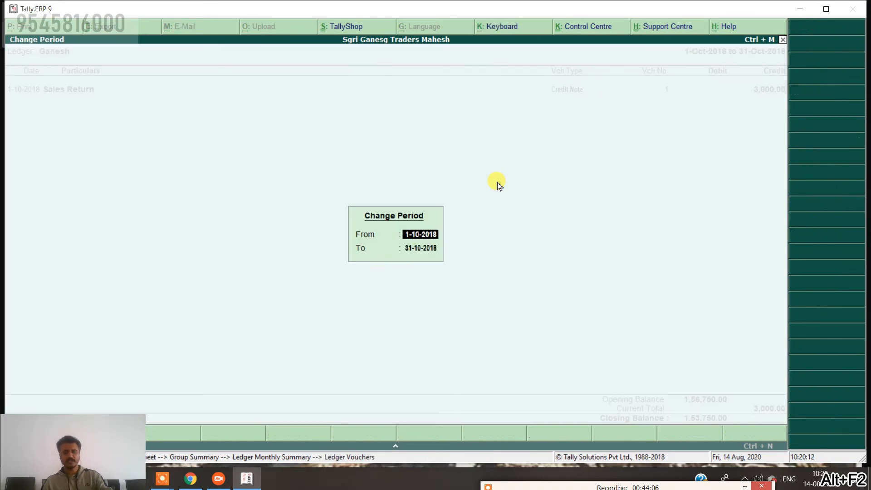
type("1-4")
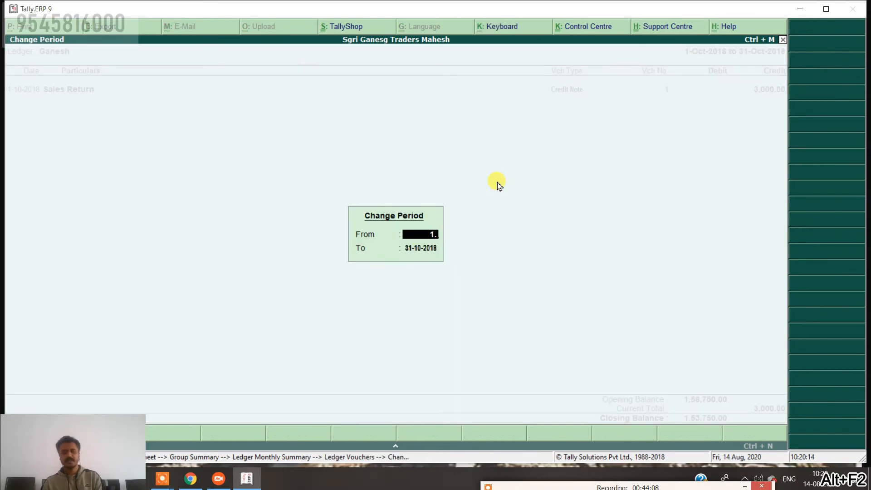
key("Return")
type("1")
key("BackSpace")
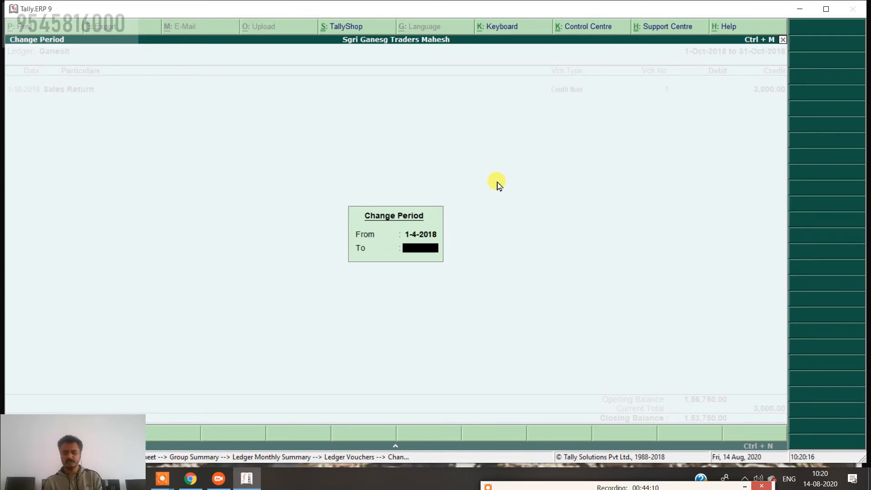
type("31.3")
key("Return")
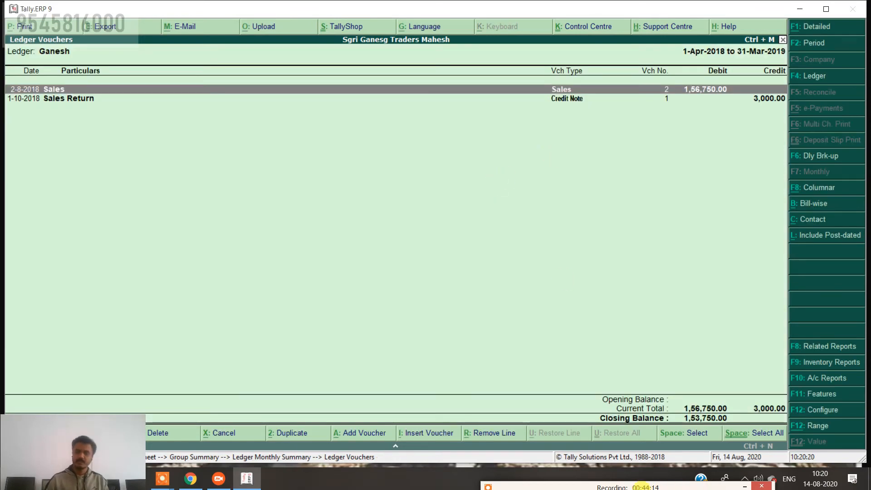
Go over the 1,56,750.00 sale, 3,000.00 return and 1,53,750.00 closing balance on screen.
mouse_move(539, 463)
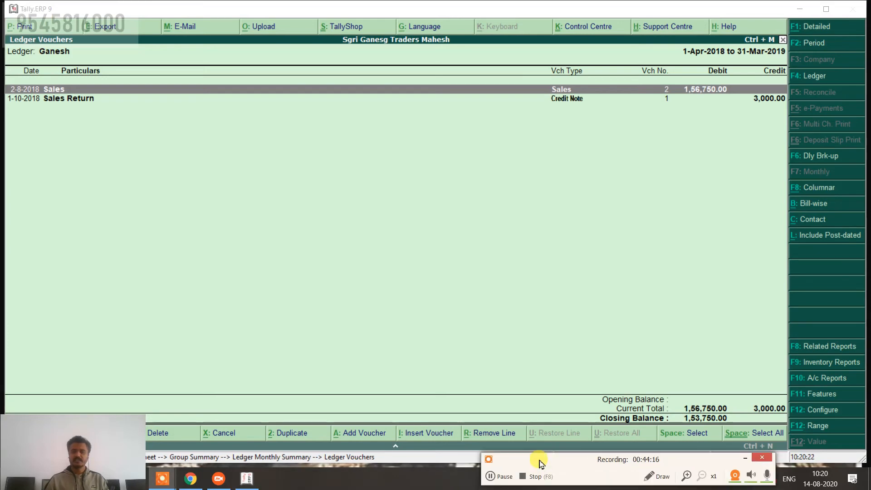
left_click(647, 476)
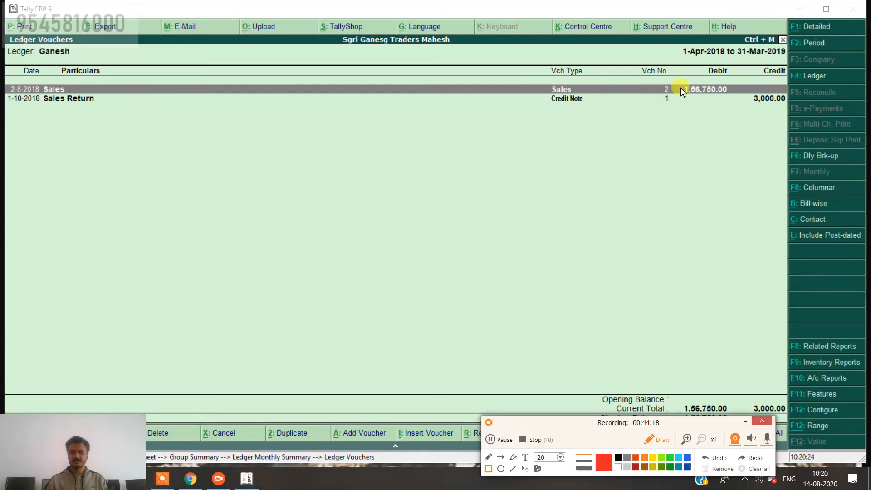
mouse_move(680, 71)
left_mouse_down()
mouse_move(697, 107)
mouse_move(742, 103)
left_mouse_up()
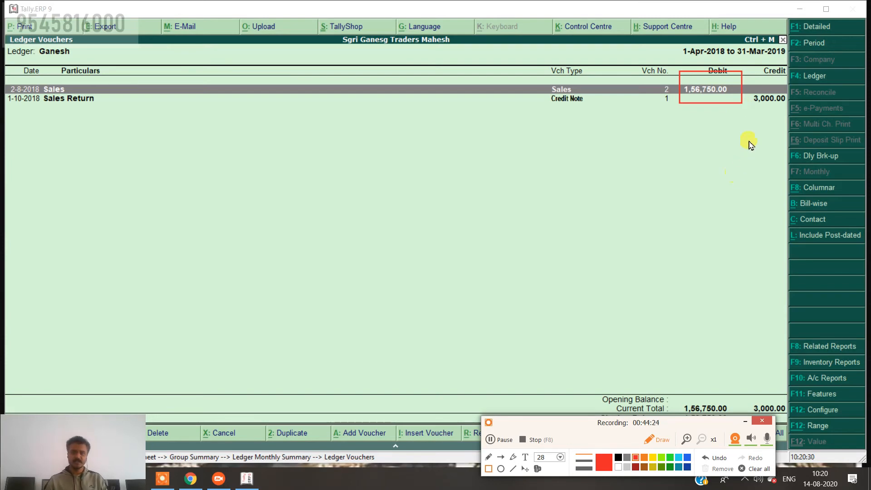
mouse_move(748, 82)
left_mouse_down()
mouse_move(753, 113)
mouse_move(786, 118)
left_mouse_up()
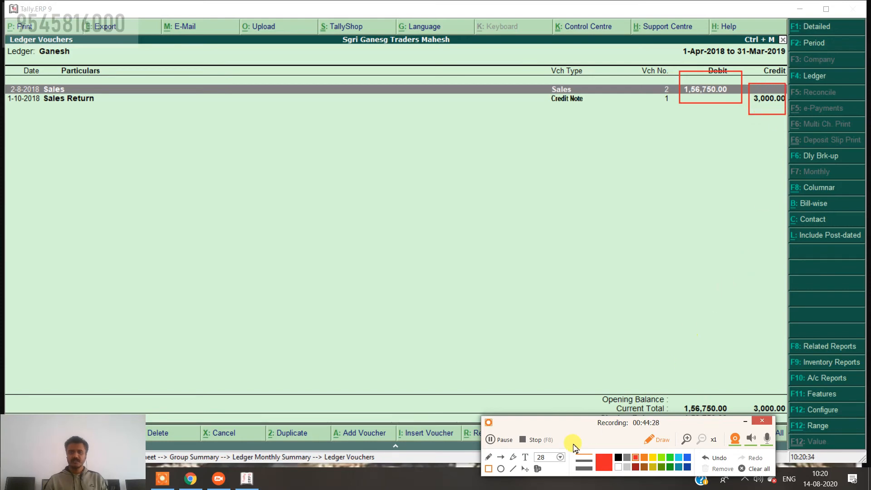
left_click_drag(570, 427, 474, 450)
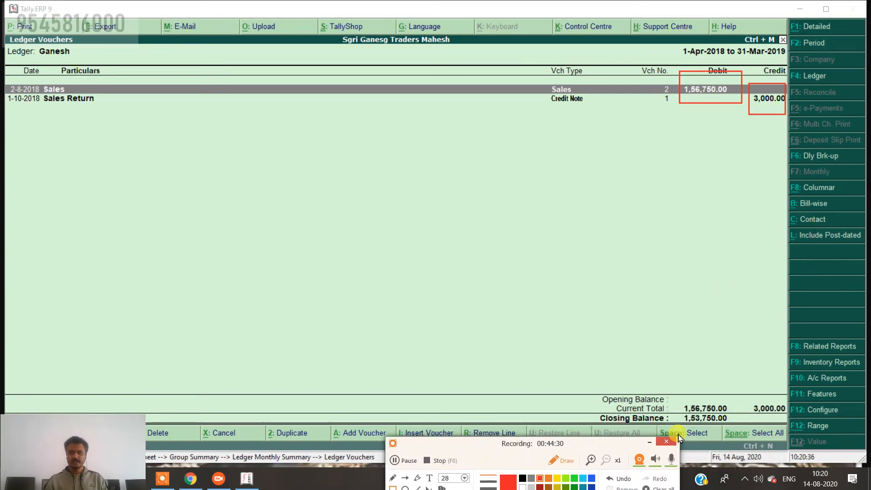
left_click_drag(678, 412, 736, 427)
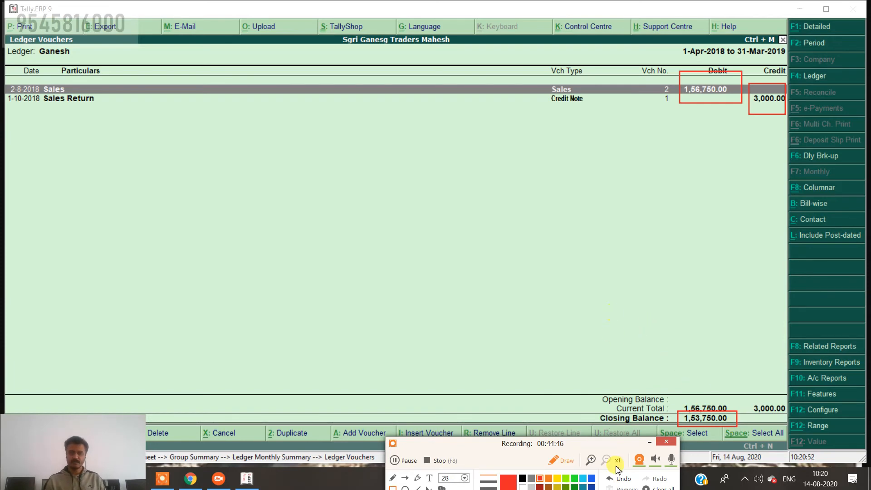
left_click(617, 484)
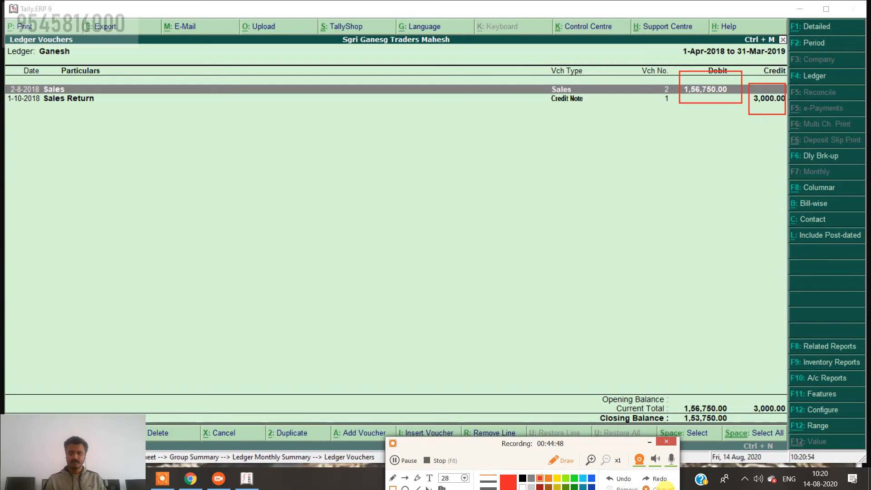
left_click(665, 488)
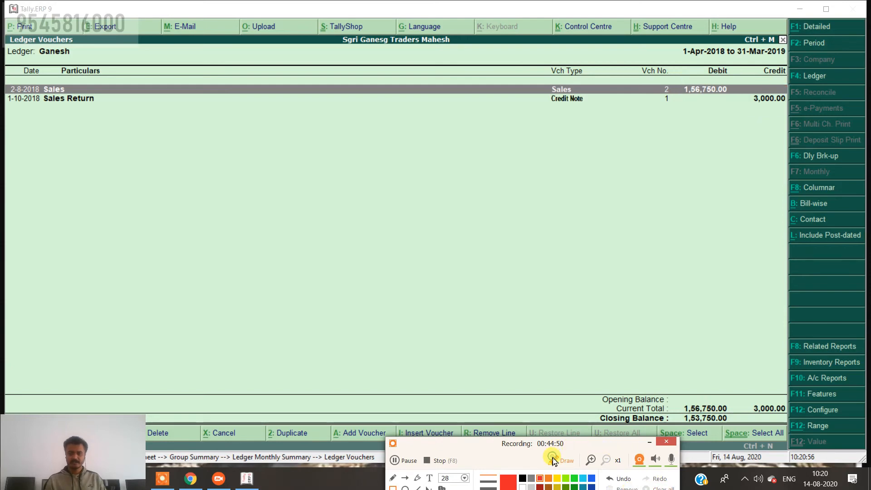
left_click(553, 460)
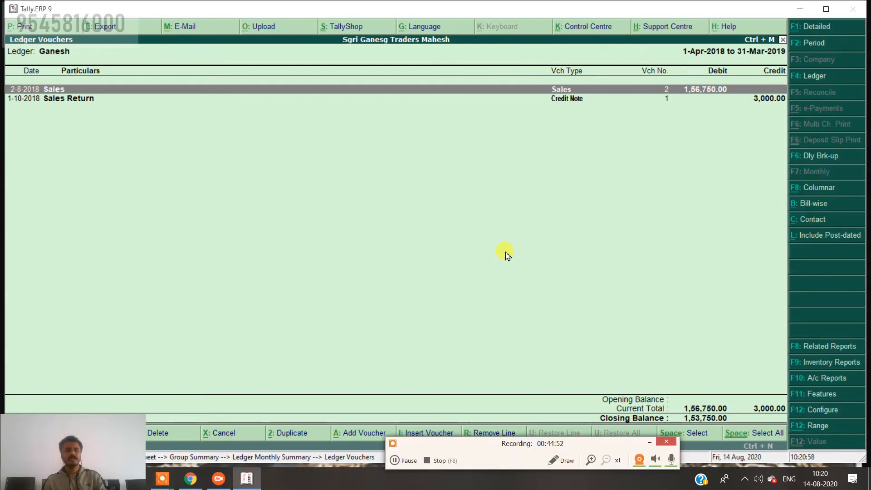
Start a Receipt voucher crediting Ganesh 1,53,750.00 against his pending sales bill.
key("Escape")
key("Escape")
key("Escape")
key("Escape")
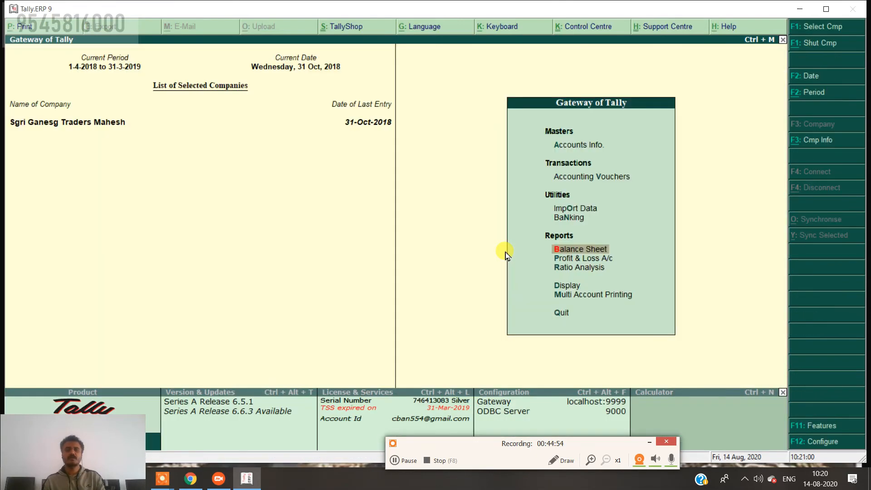
key("Up")
key("Up")
key("Up")
key("Return")
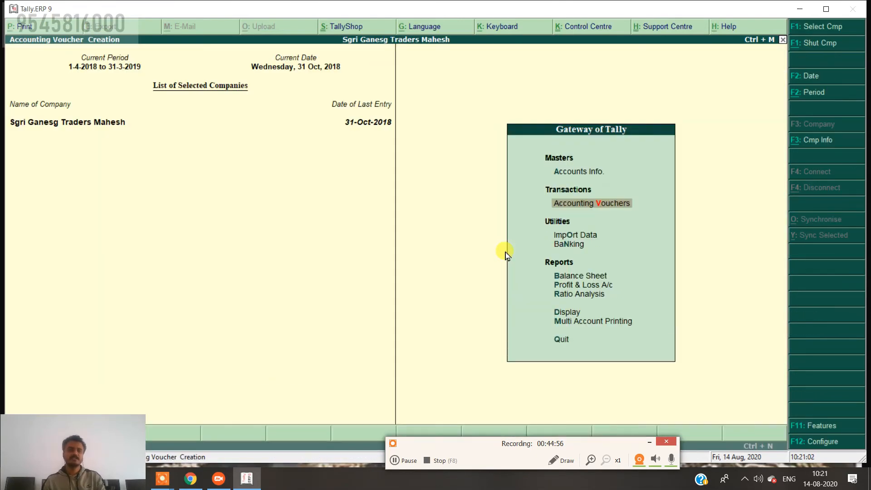
key("F6")
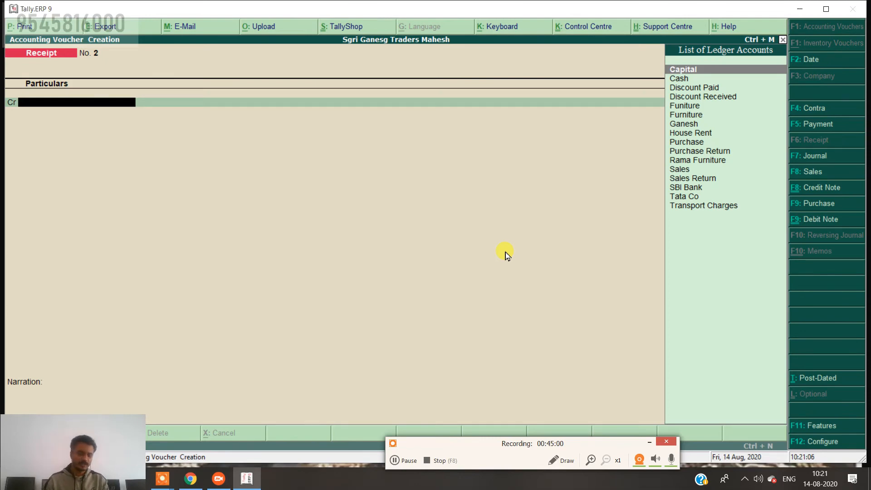
type("G")
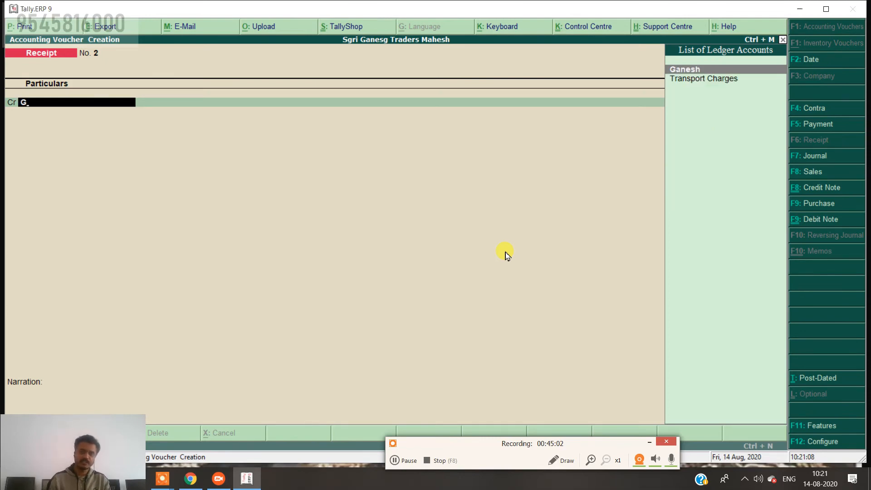
key("Return")
key("Return")
key("Return")
key("Return")
key("Return")
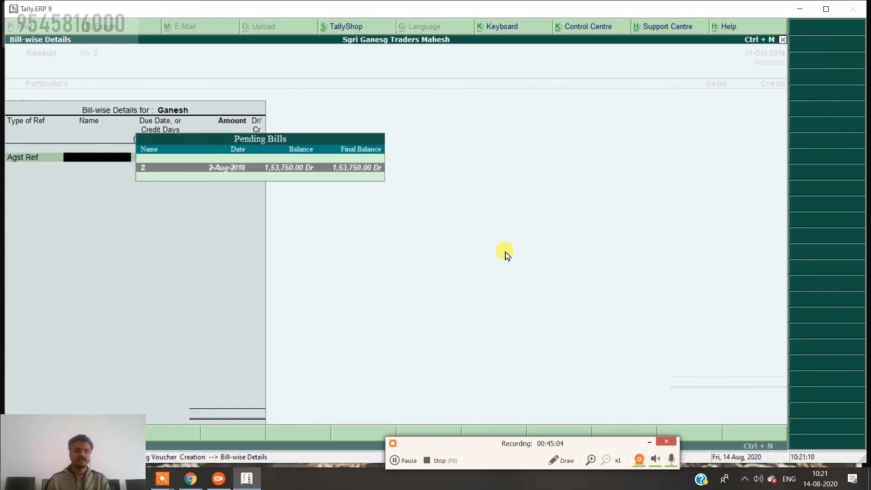
key("Return")
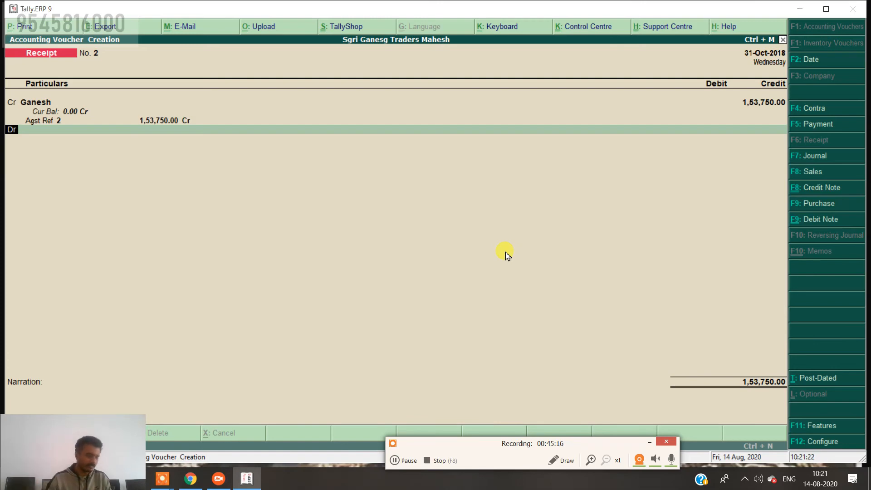
key("Return")
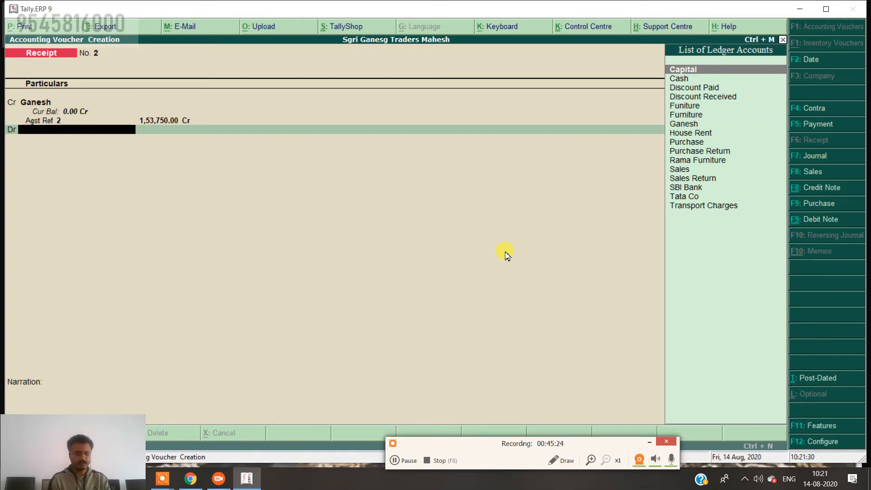
Debit SBI Bank 1,53,750.00, add a narration and save Receipt No. 2.
type("Sb")
key("Return")
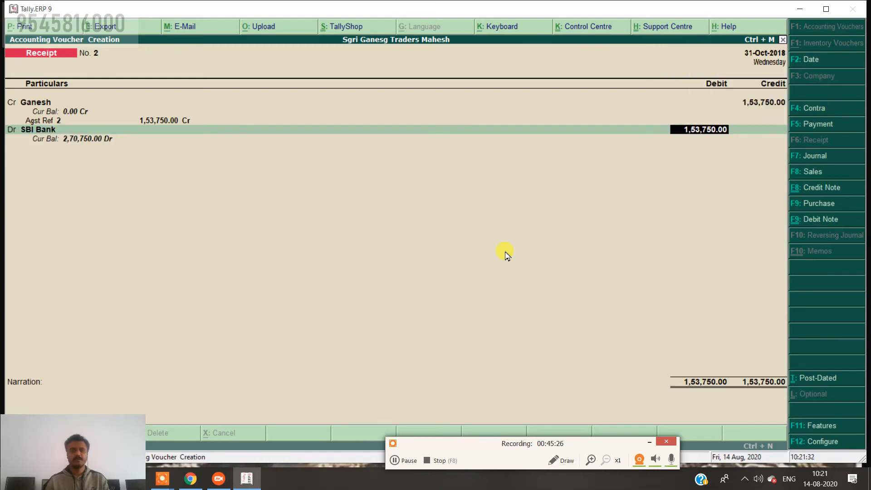
key("Return")
key("Return")
key("Return")
key("Return")
key("Return")
key("Return")
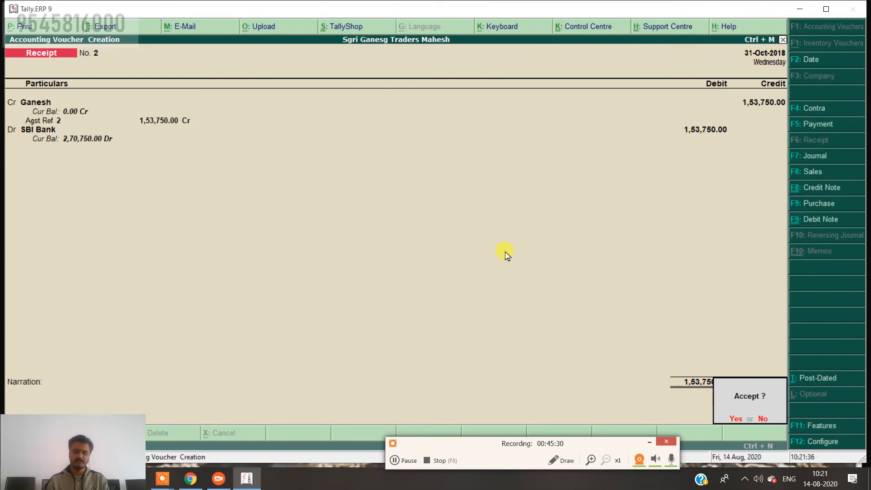
key("Return")
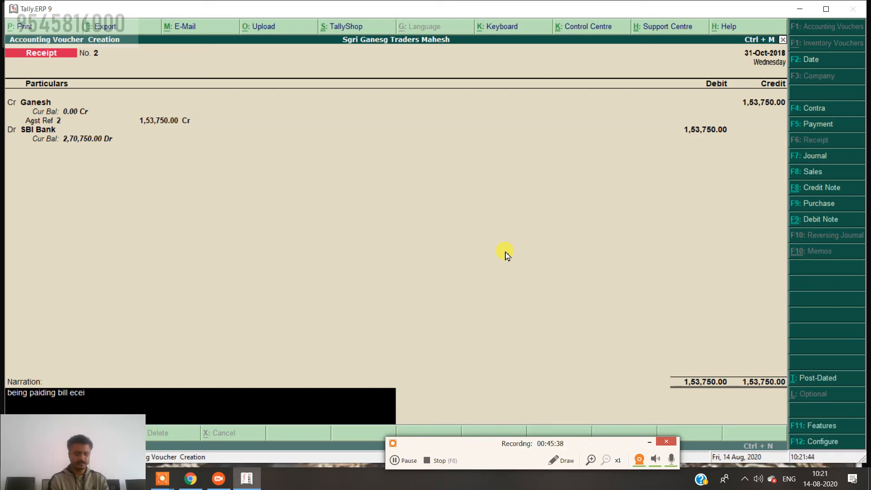
key("Return")
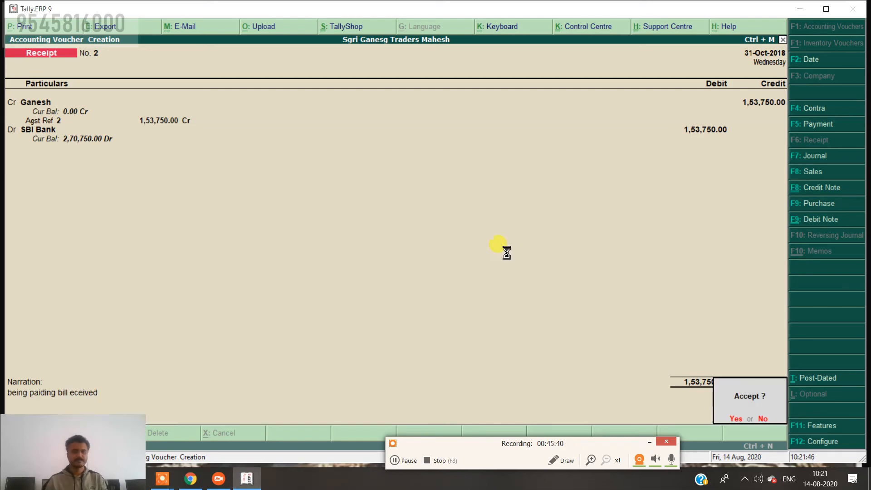
key("Return")
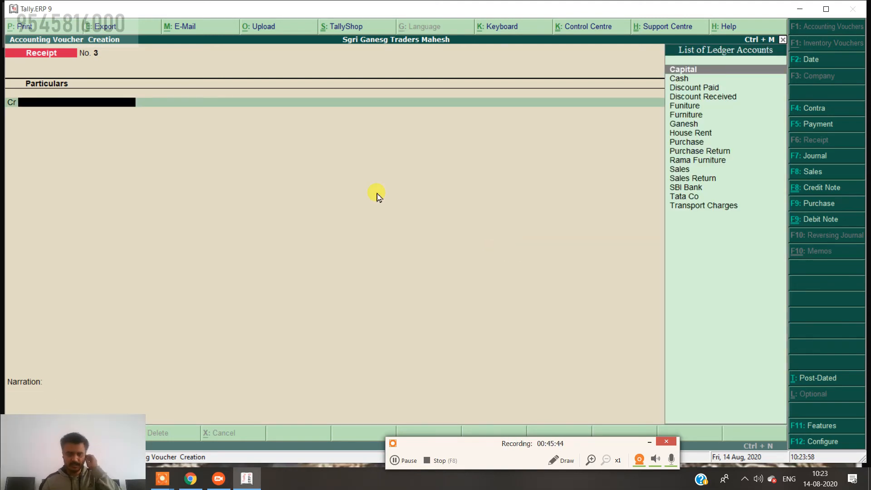
Leave voucher entry and open Ganesh's ledger via Display > Account Books > Ledger.
key("Escape")
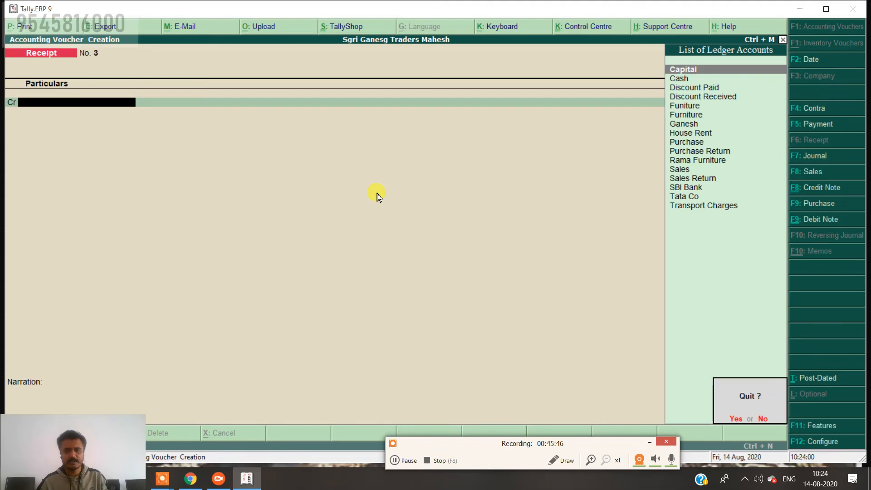
key("Return")
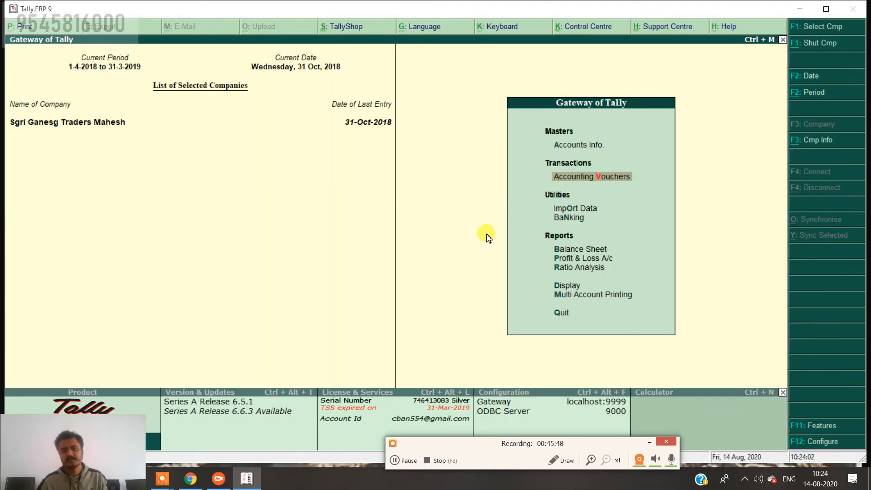
key("Down")
key("Down")
key("Down")
key("Down")
key("Down")
key("Down")
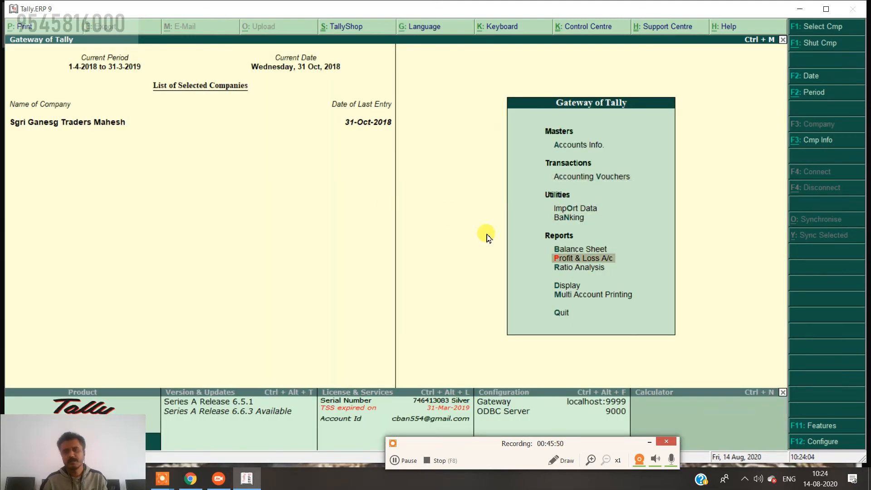
key("Return")
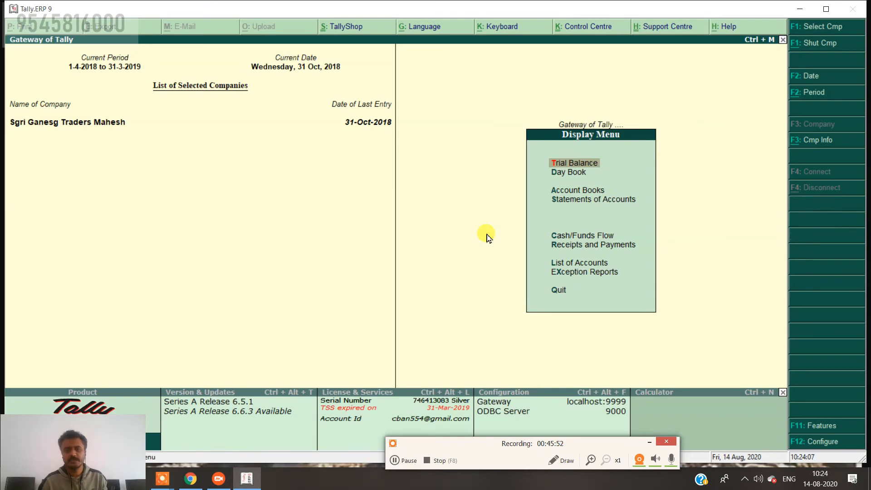
key("Down")
key("Down")
key("Return")
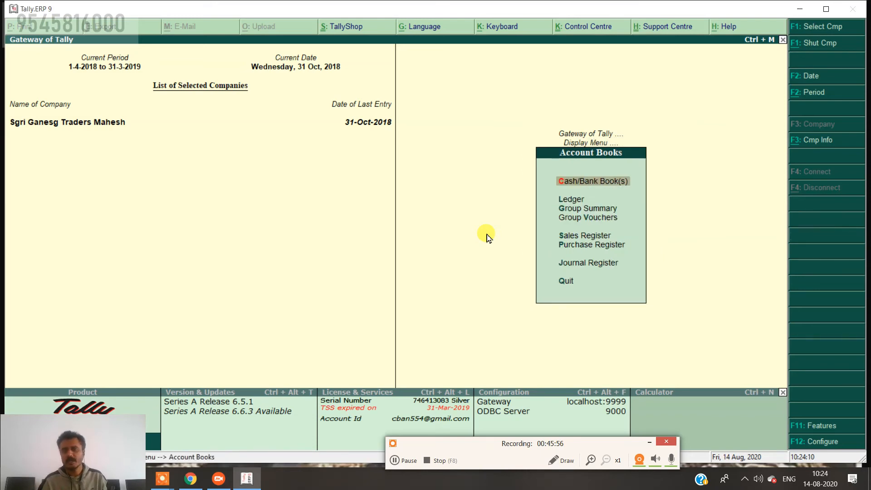
key("Down")
key("Return")
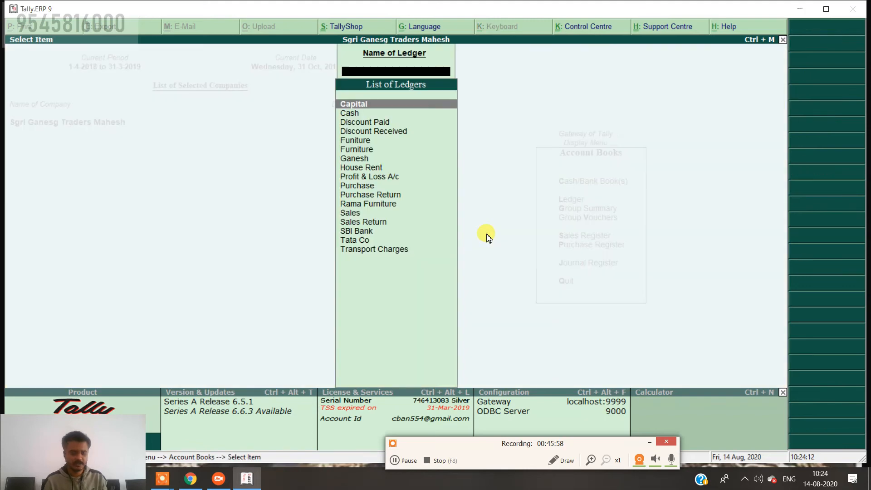
type("Gan")
key("Return")
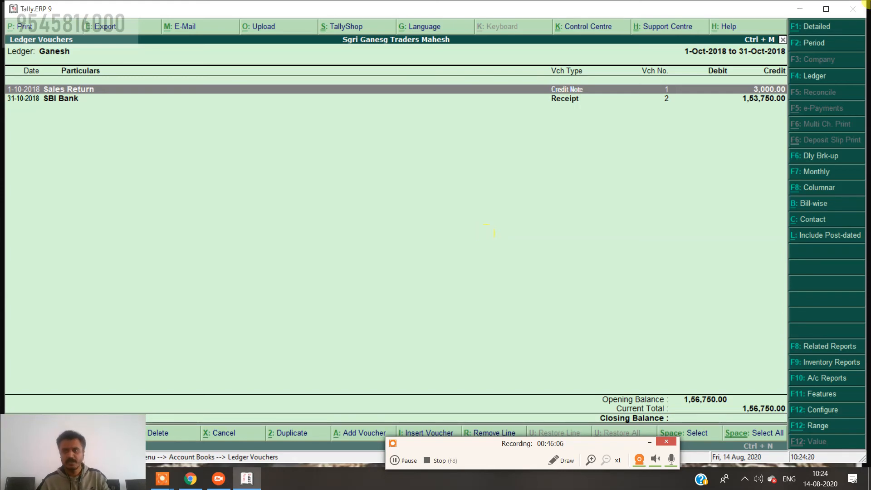
Change the ledger report period to start on 1-4-2018.
left_click(829, 47)
type("1-4")
key("Return")
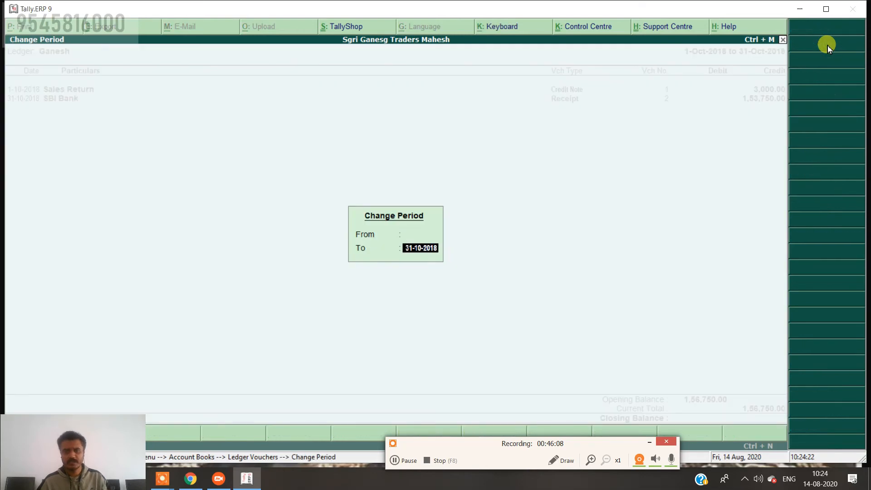
key("Return")
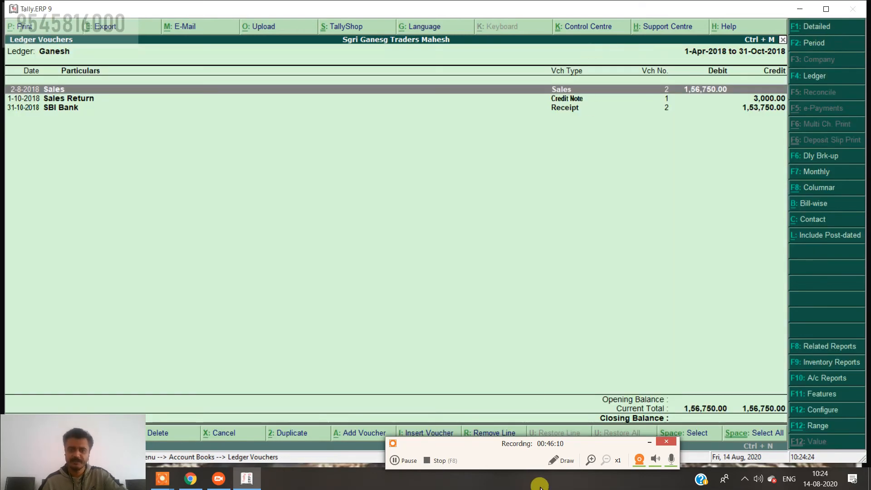
left_click(552, 462)
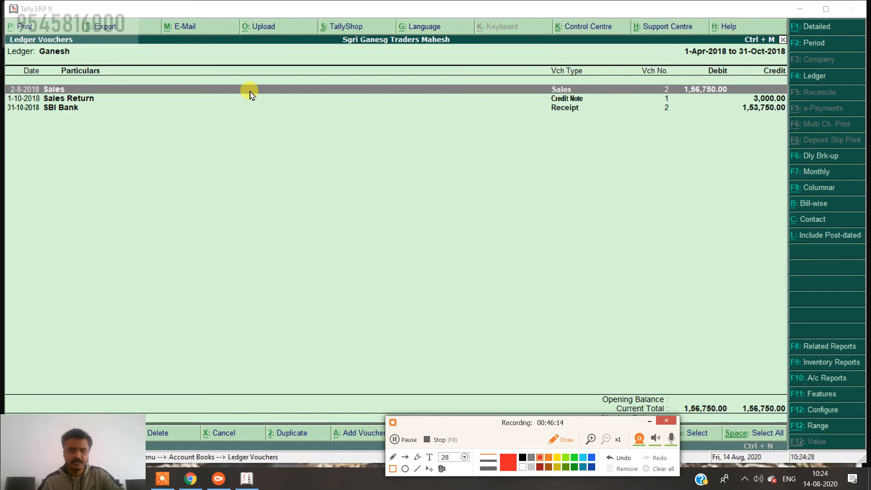
left_click_drag(542, 77, 736, 104)
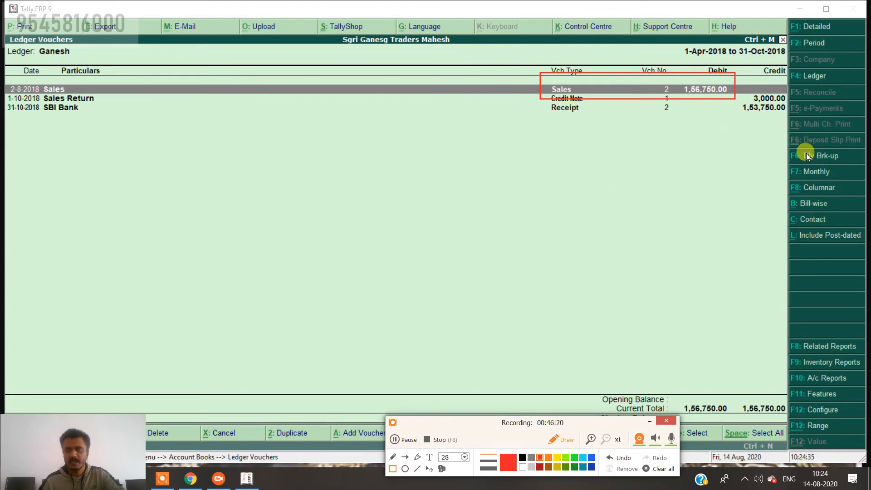
mouse_move(737, 80)
left_mouse_down()
mouse_move(746, 108)
mouse_move(794, 103)
left_mouse_up()
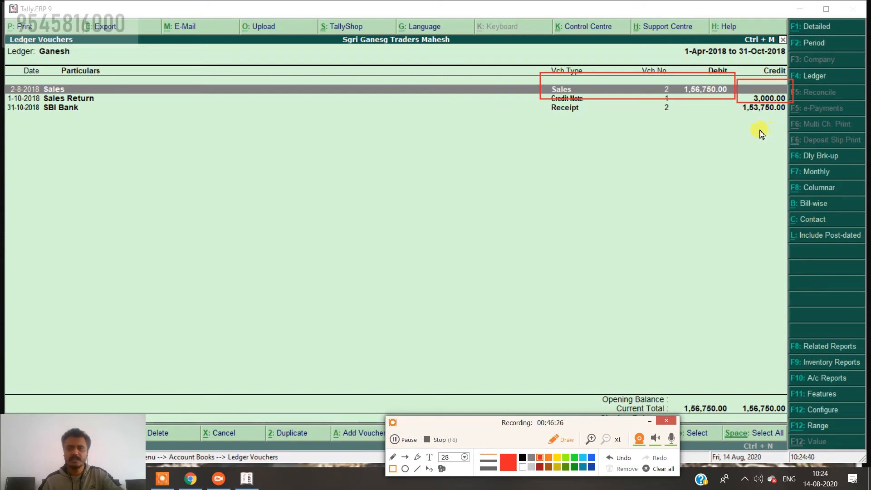
mouse_move(735, 101)
left_mouse_down()
mouse_move(750, 121)
mouse_move(802, 135)
left_mouse_up()
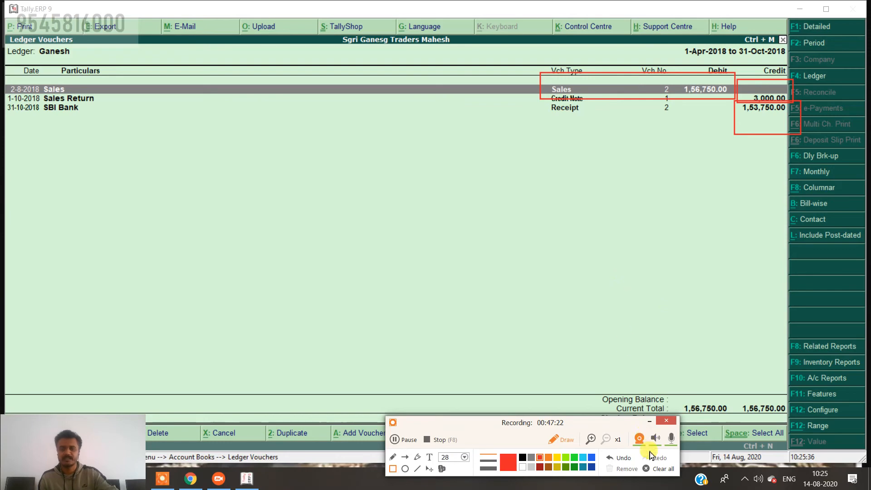
left_click(653, 469)
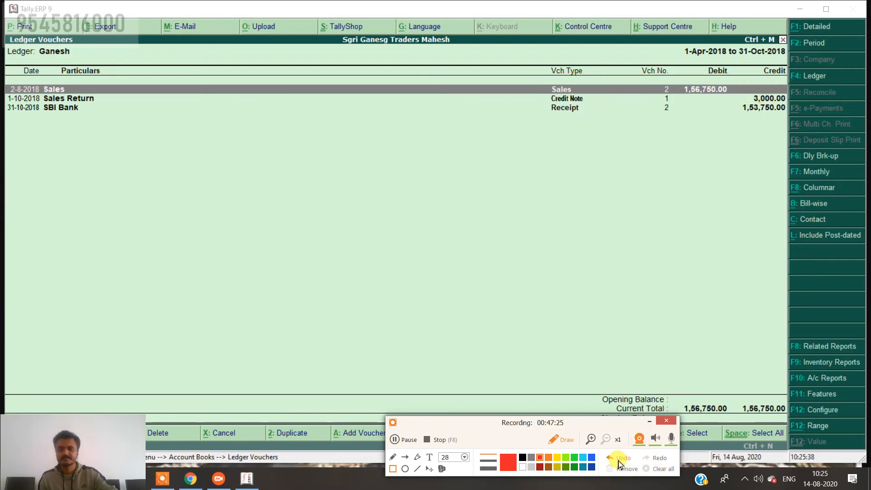
left_click(570, 446)
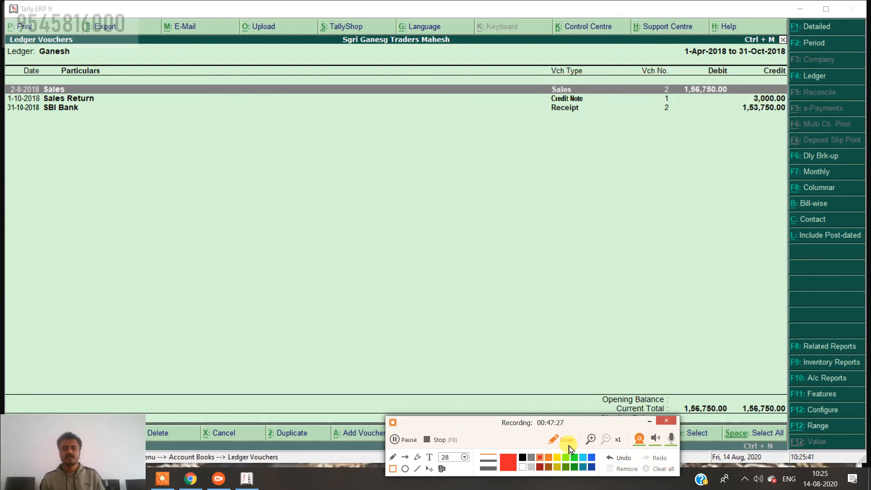
left_click(570, 448)
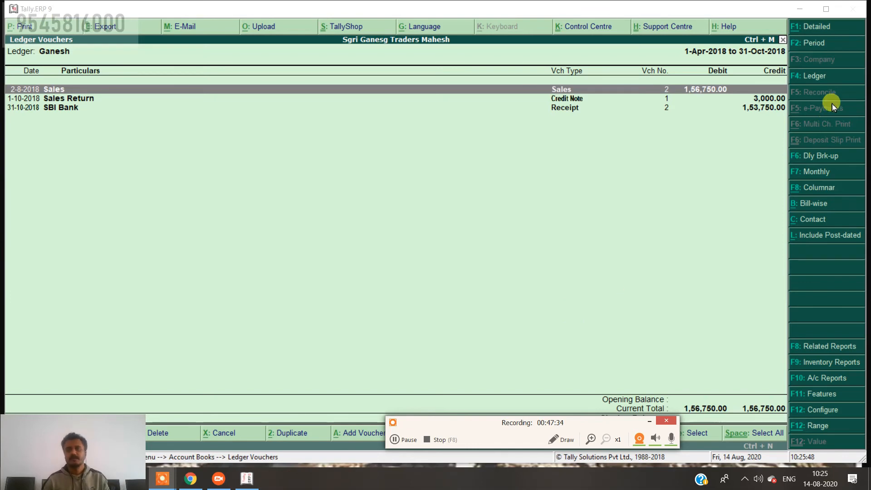
Switch to Tata Co's ledger and review its 1,22,500.00 purchase, 2,500.00 return and 1,20,000.00 closing.
left_click(821, 81)
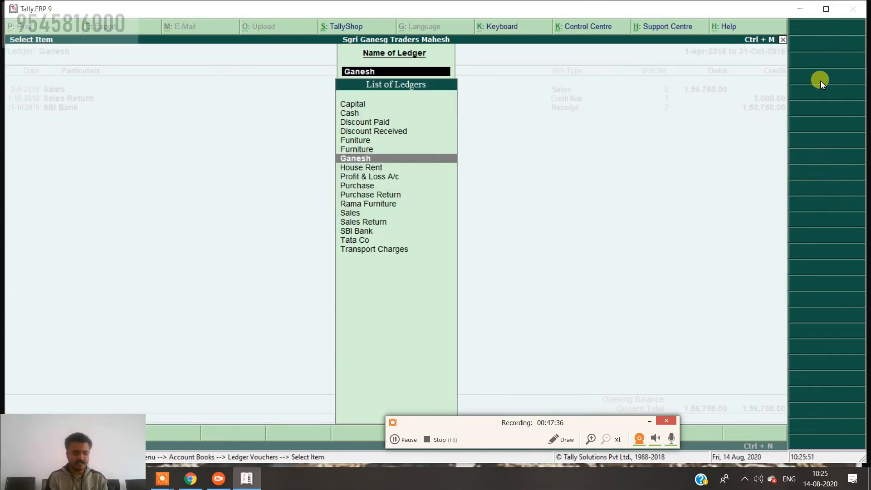
type("Tat")
key("Return")
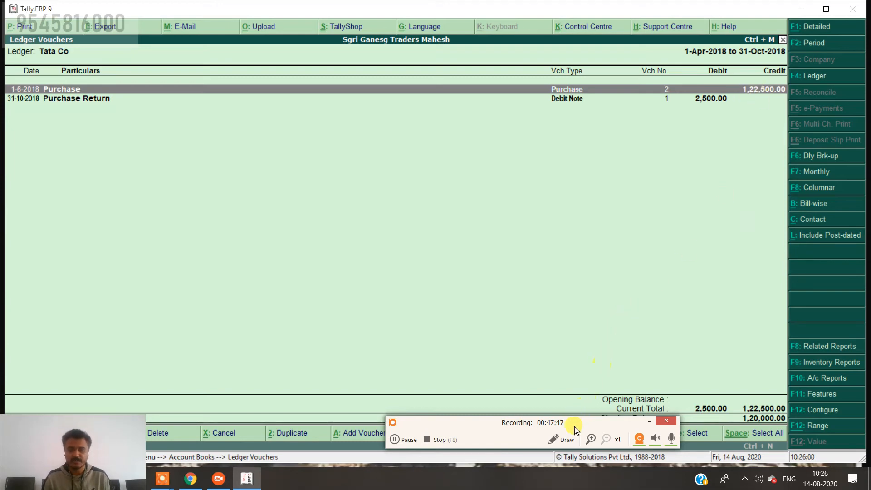
left_click(563, 444)
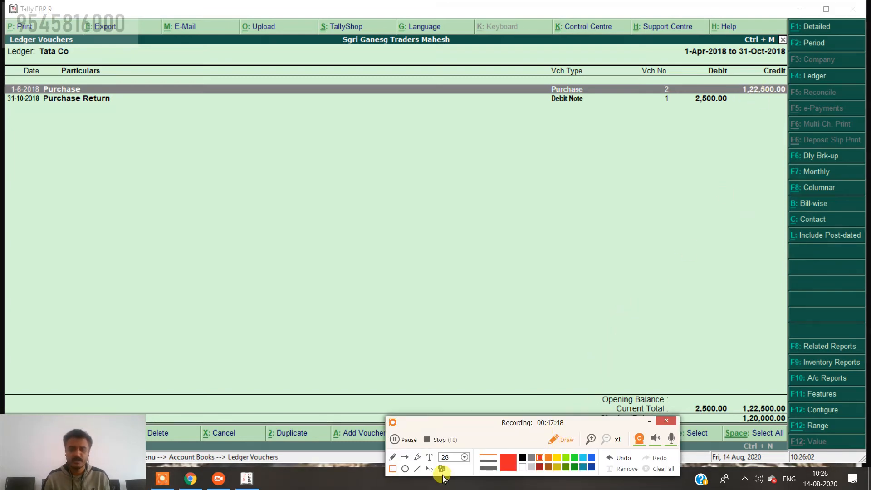
left_click_drag(728, 75, 803, 95)
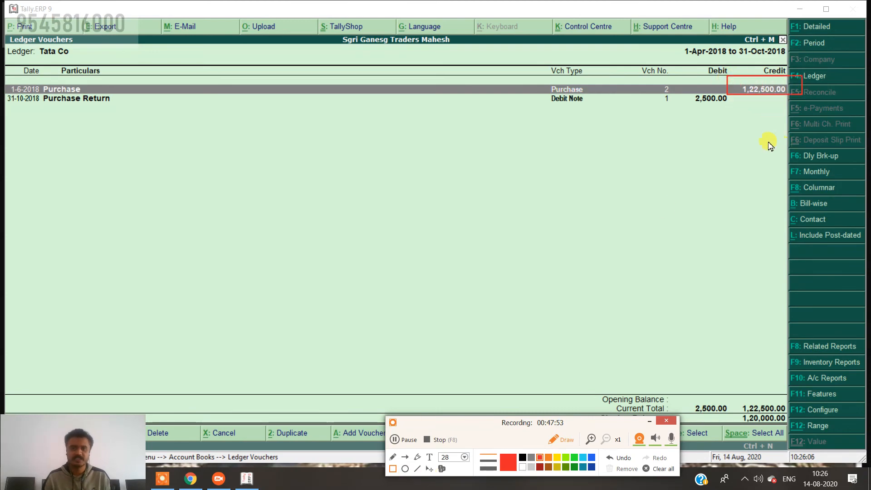
left_click_drag(685, 85, 732, 113)
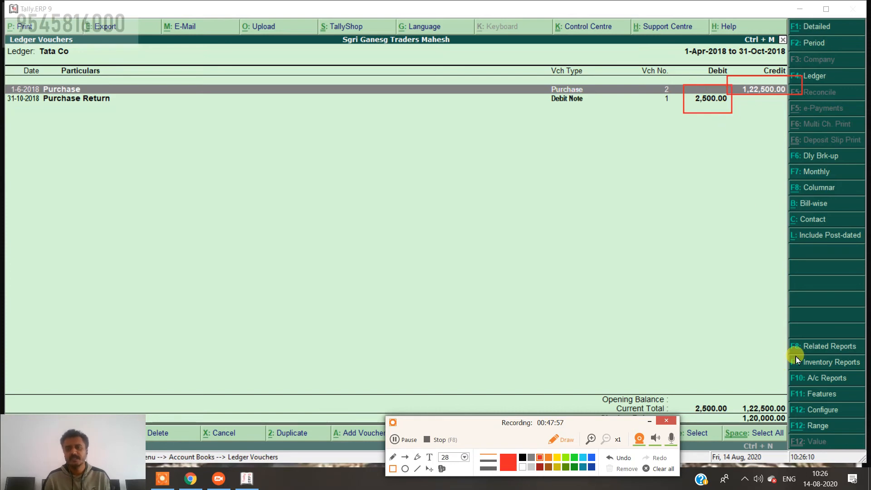
left_click_drag(740, 412, 789, 430)
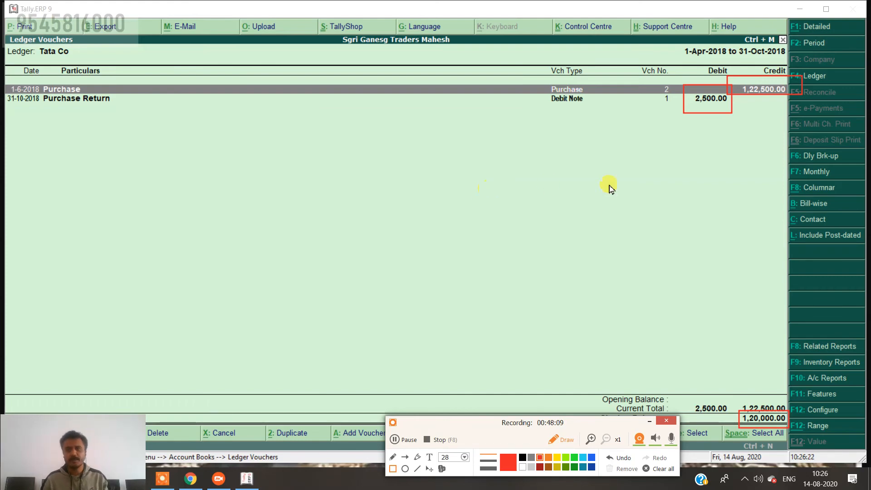
left_click(659, 470)
left_click(562, 440)
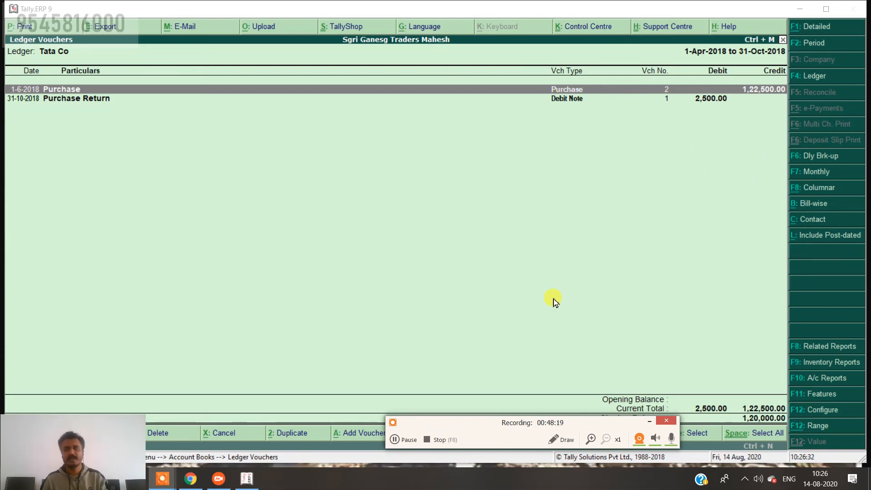
Start a Payment voucher debiting Tata Co 1,20,000 against pending bill 2.
key("Escape")
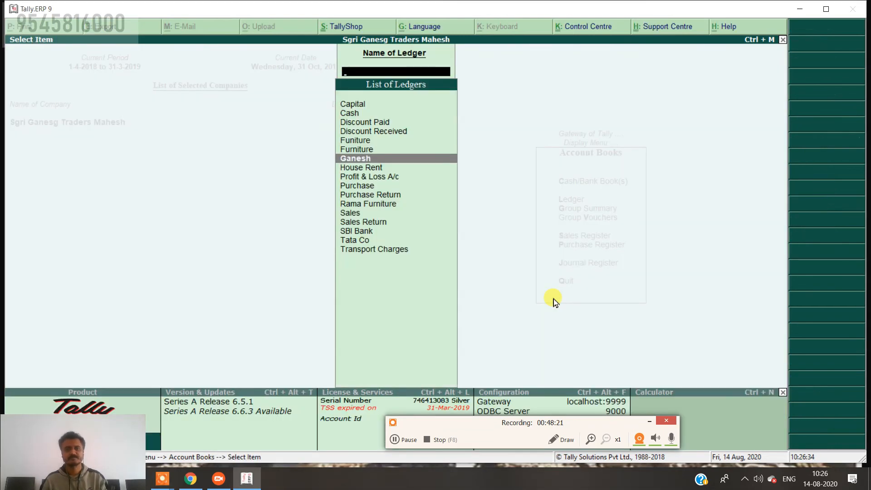
key("Escape")
key("Escape")
key("Escape")
key("Down")
key("Down")
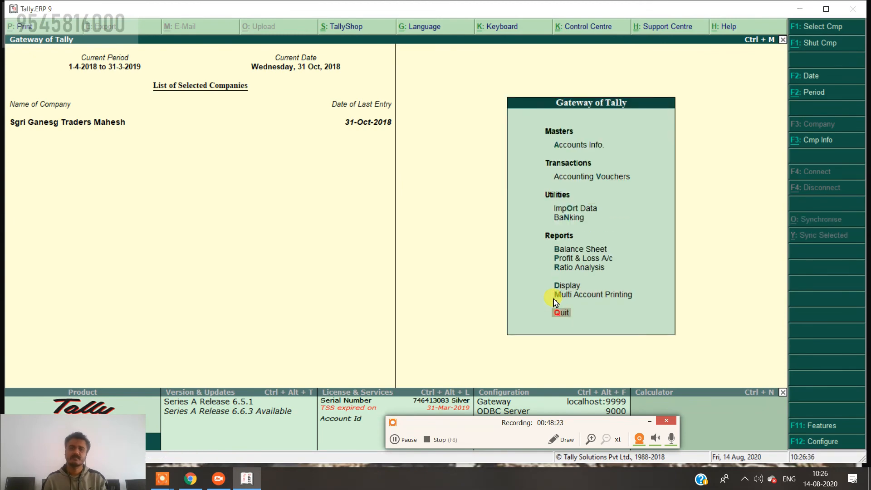
key("Down")
key("Down")
key("Down")
key("Up")
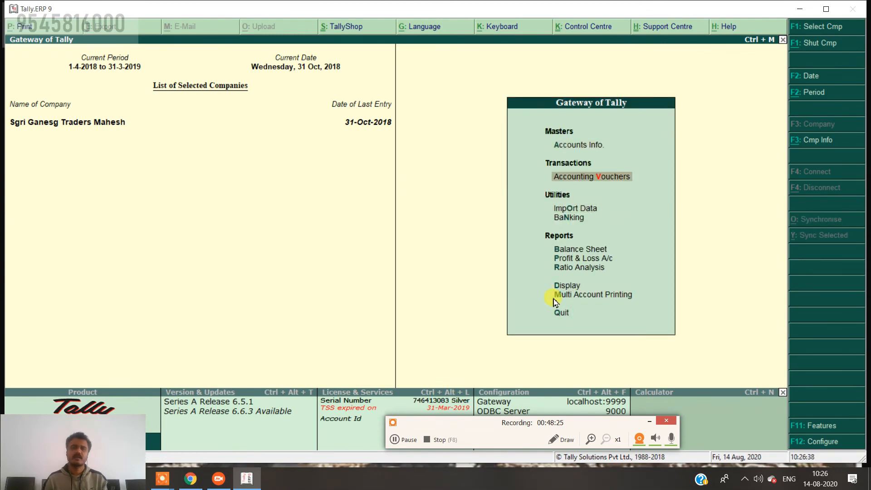
key("Return")
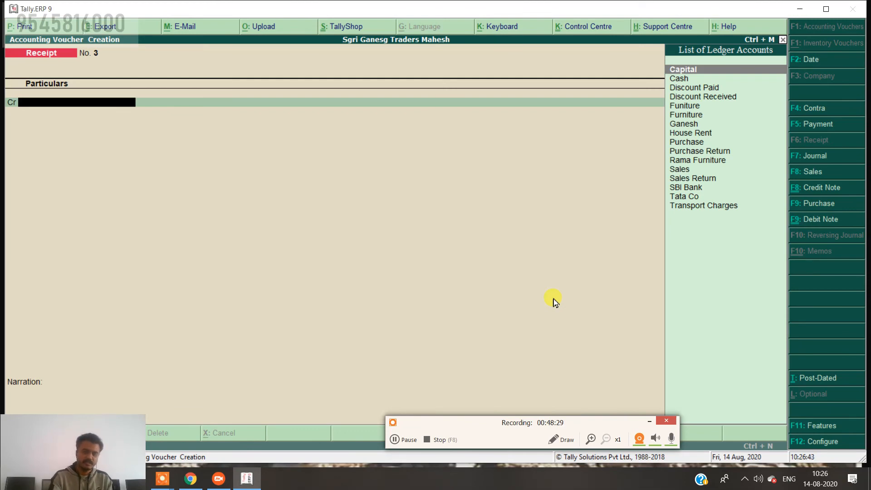
left_click(834, 109)
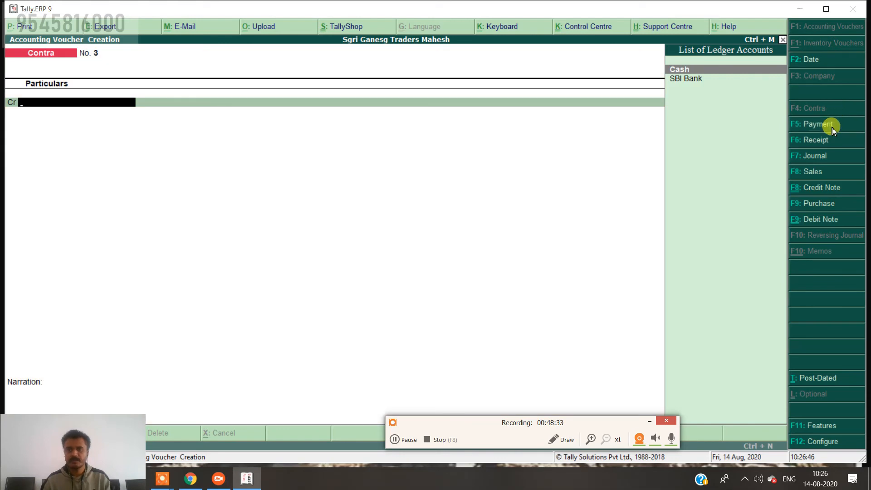
left_click(832, 125)
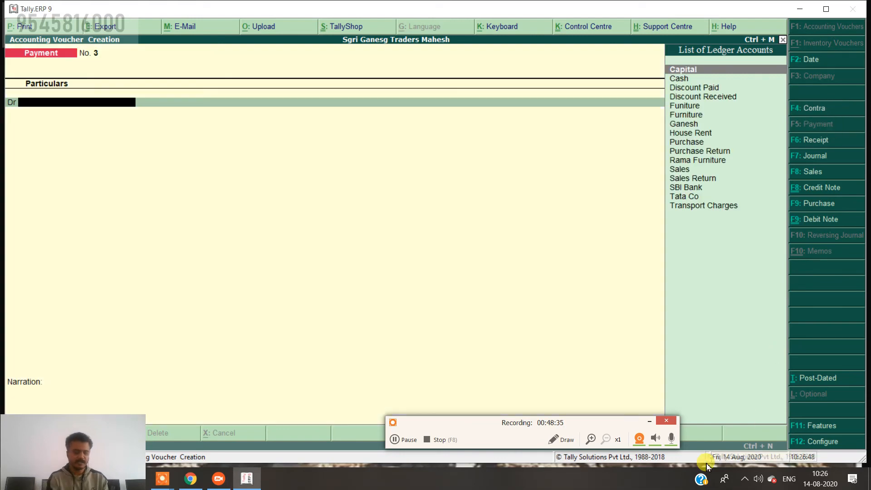
type("ta")
key("Return")
key("Return")
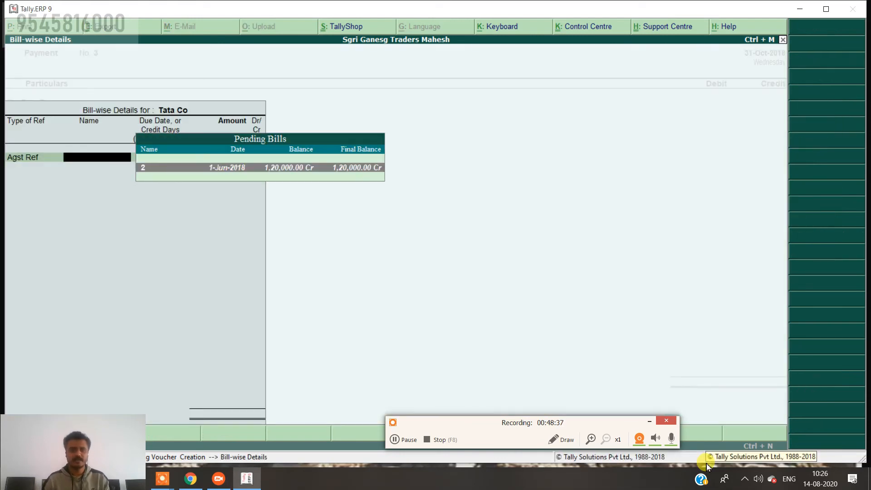
key("Return")
key("Return")
key("Return")
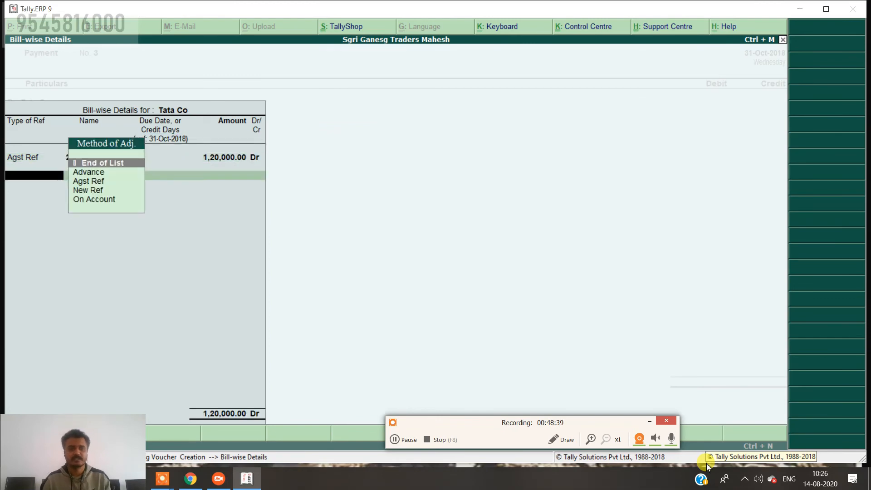
key("Return")
Credit SBI Bank, narrate 'being bill paid' and save Payment No. 3.
key("Return")
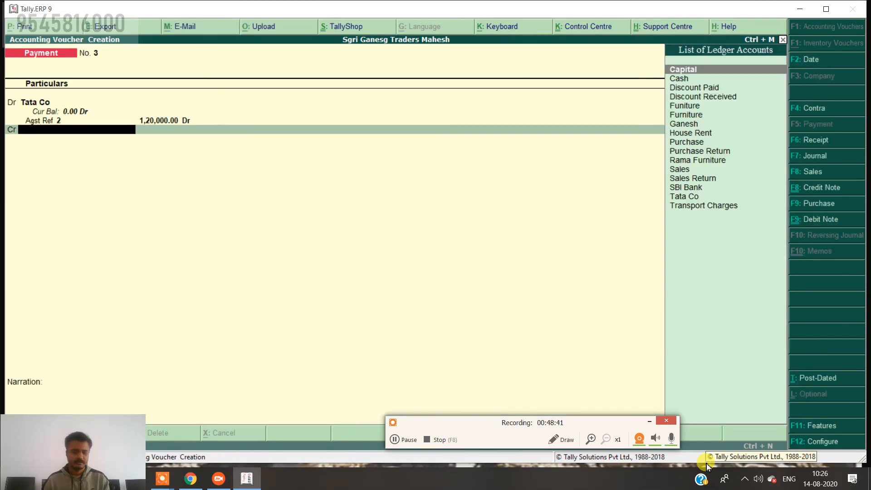
type("sb")
key("Return")
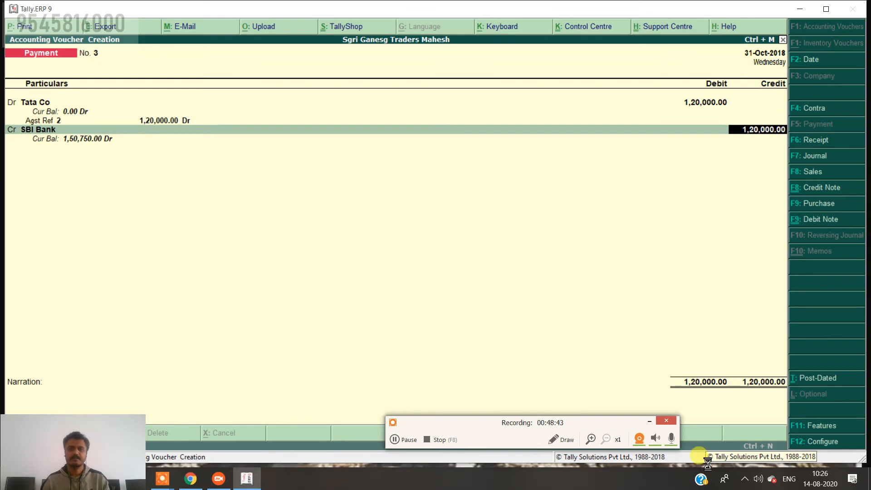
key("Return")
key("Return")
key("Return")
key("Return")
key("Return")
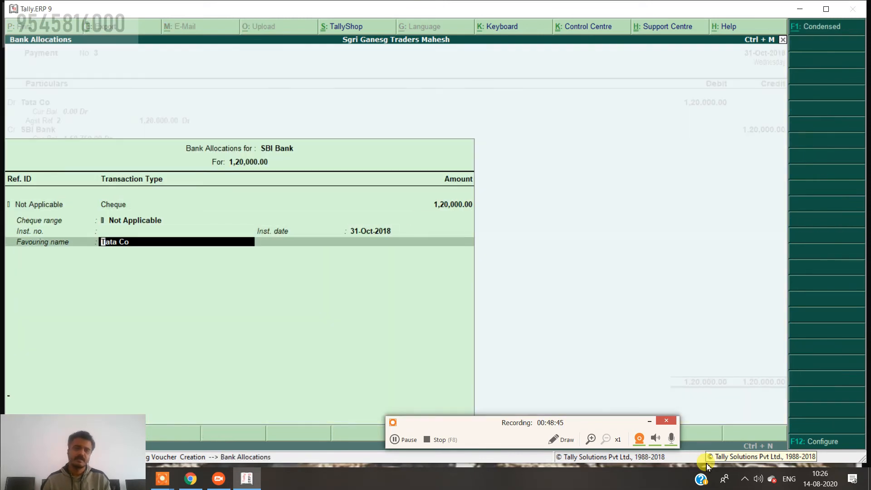
key("Return")
key("Return")
key("Escape")
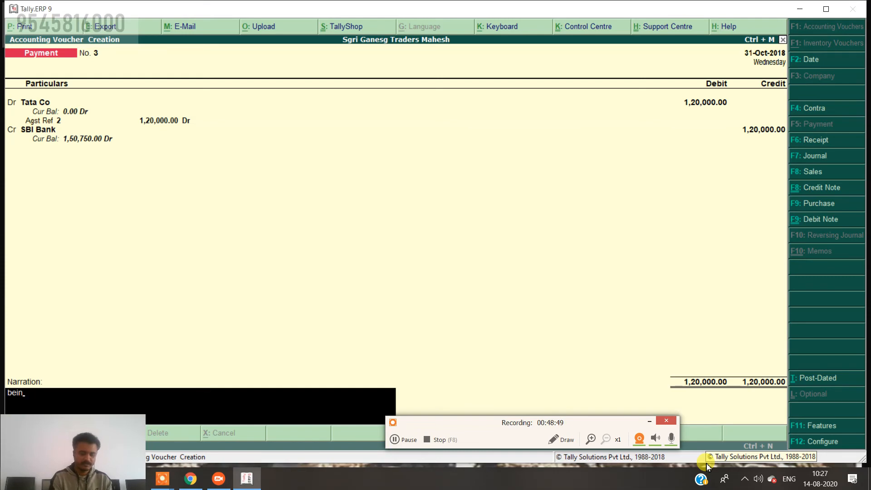
type("being bill paid")
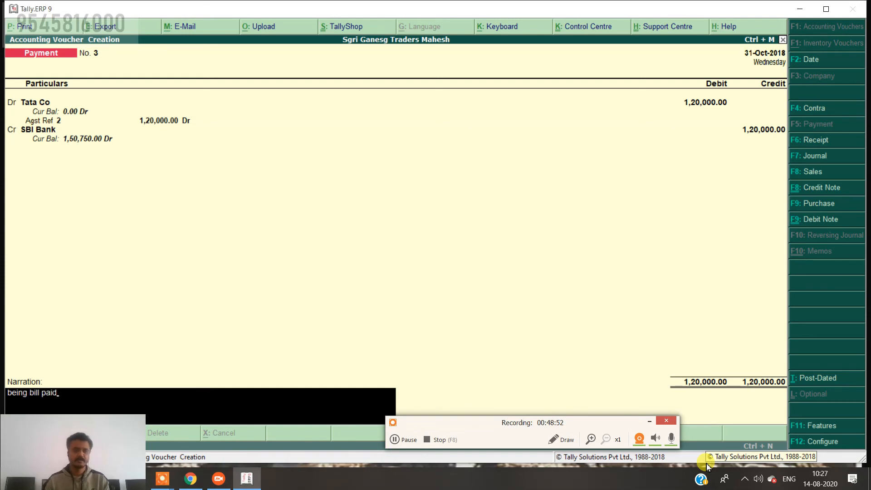
key("Return")
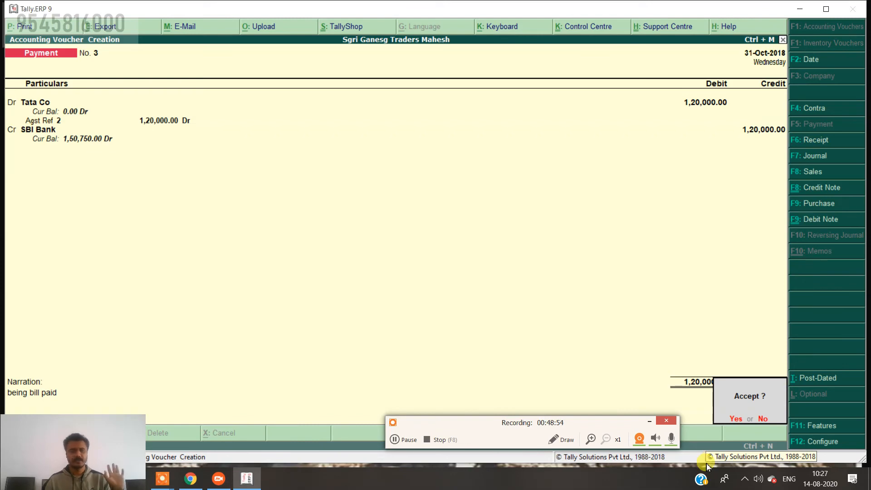
key("Return")
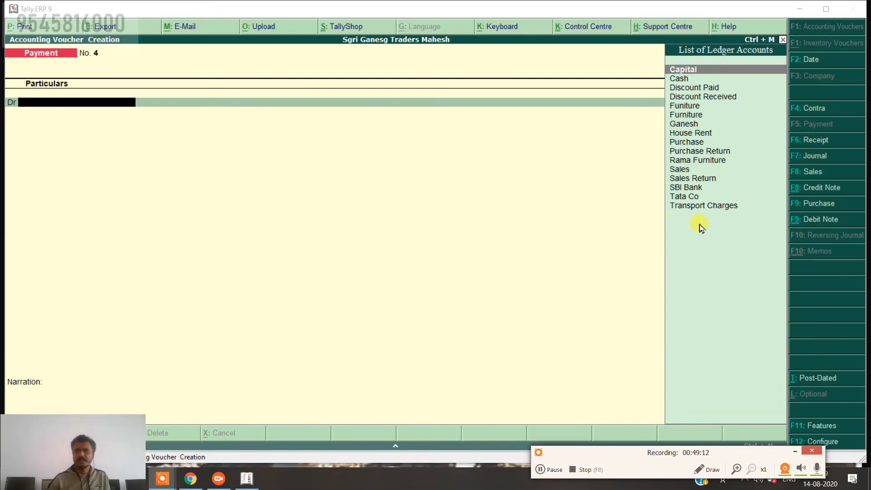
Start a Receipt voucher dated 1-Jan-2019.
left_click(816, 142)
left_click(808, 61)
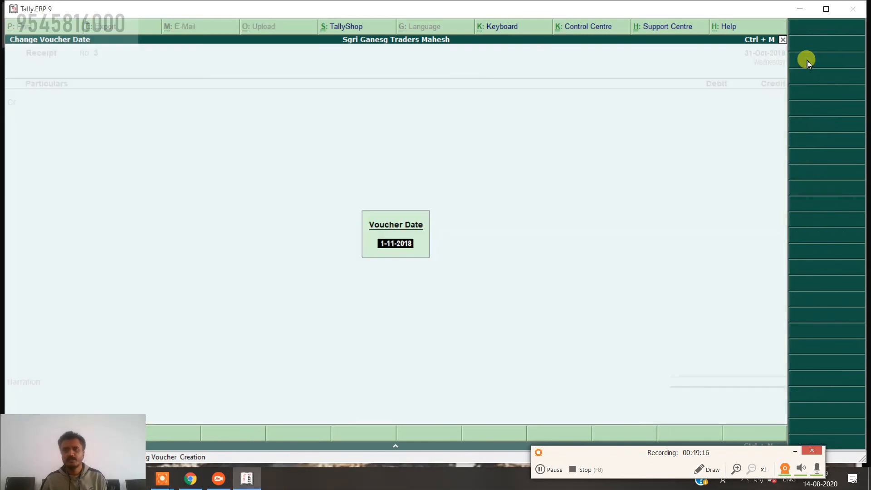
type("1.")
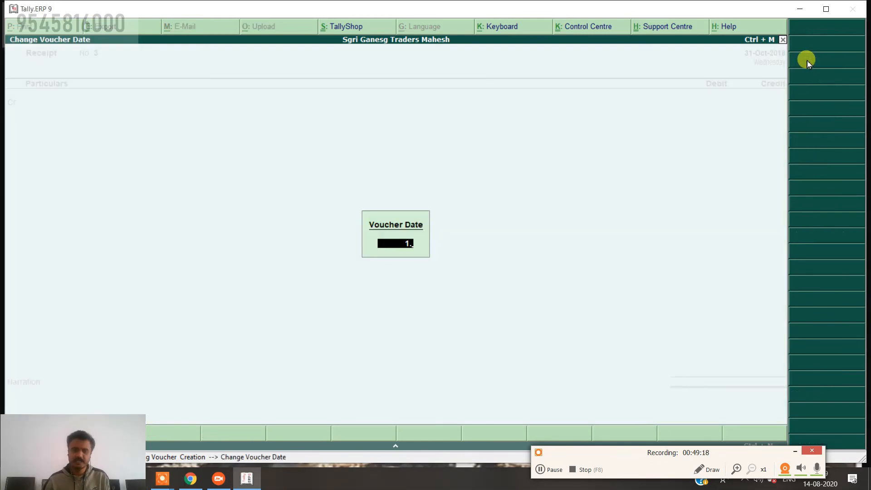
type("1")
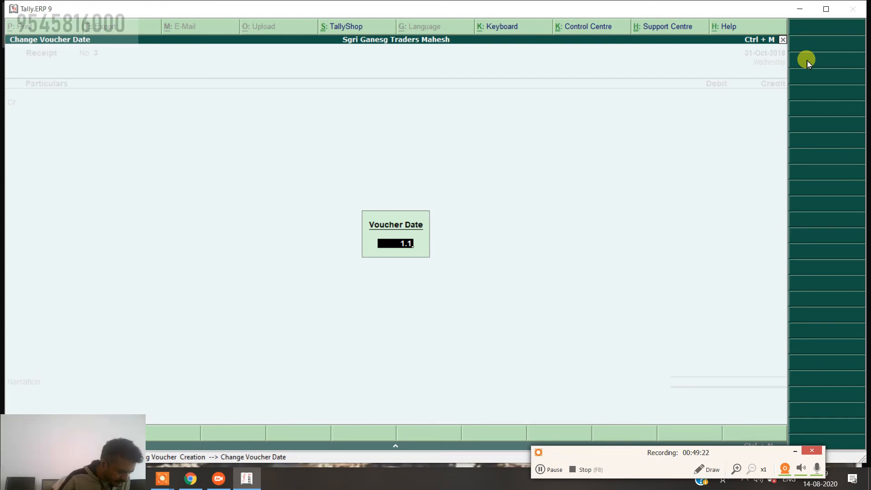
key("Return")
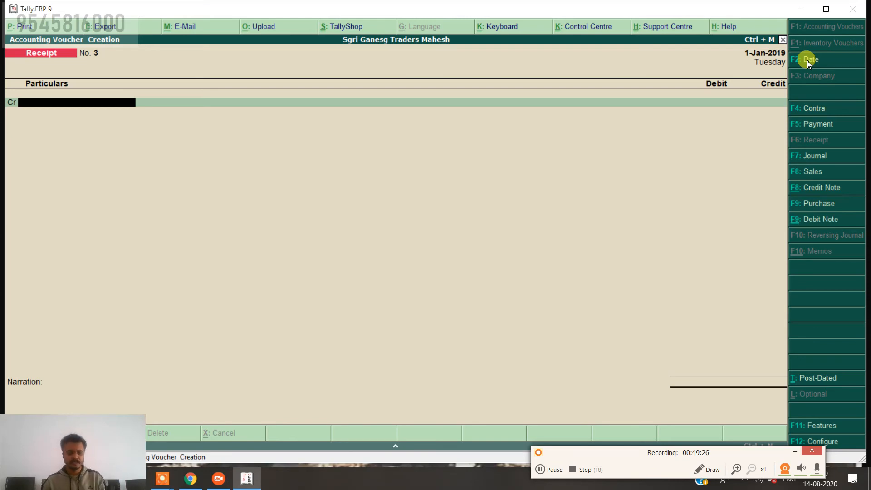
Create a Commission Received ledger under Indirect Incomes and save it.
key("alt+c")
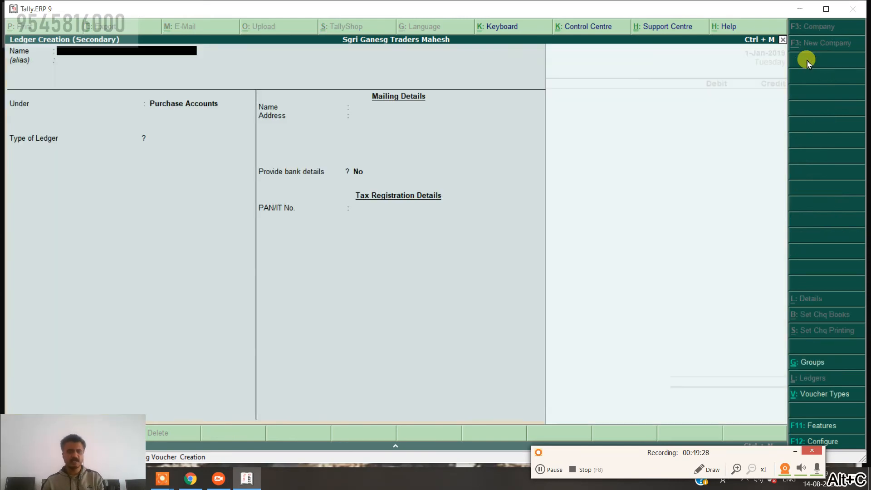
type("Com")
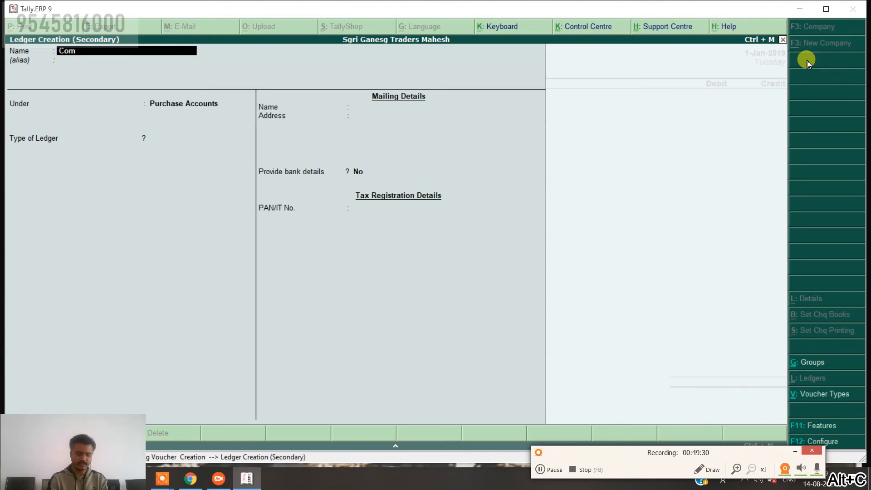
type("mission")
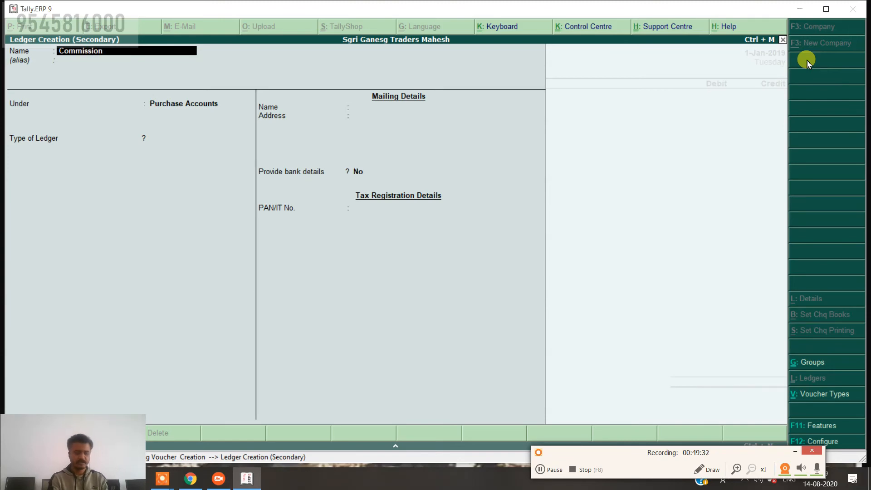
type(" Received")
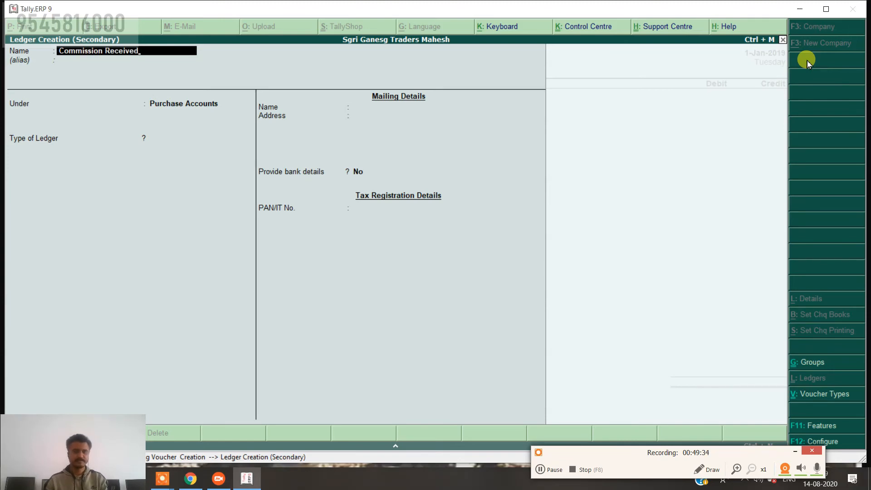
key("Return")
type("In")
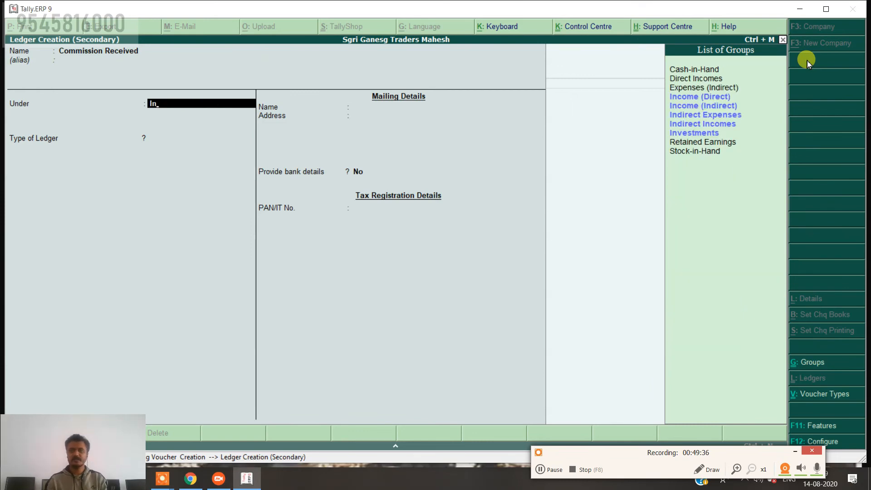
key("Down")
key("Down")
key("Return")
key("ctrl+a")
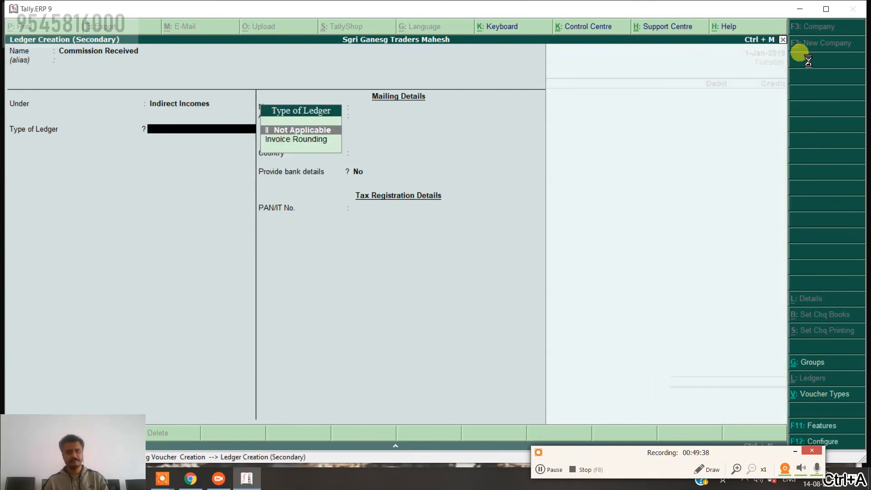
Credit 25,000 commission, debit Cash, add the 'being commission rec. form xyz for ..... work' narration, and save.
type("25000")
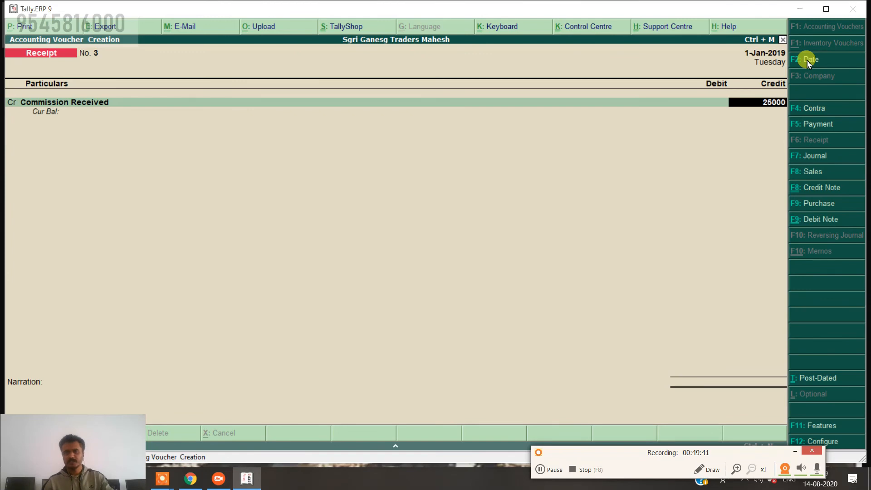
key("Return")
key("Return")
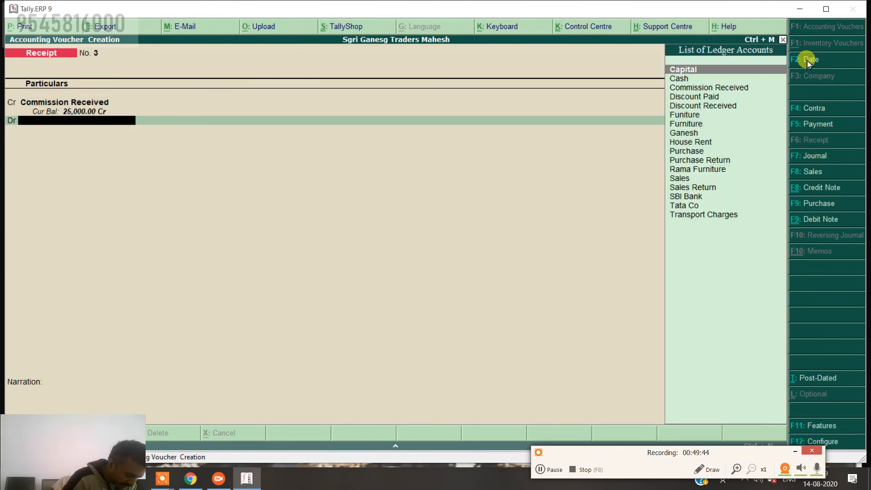
type("Cas")
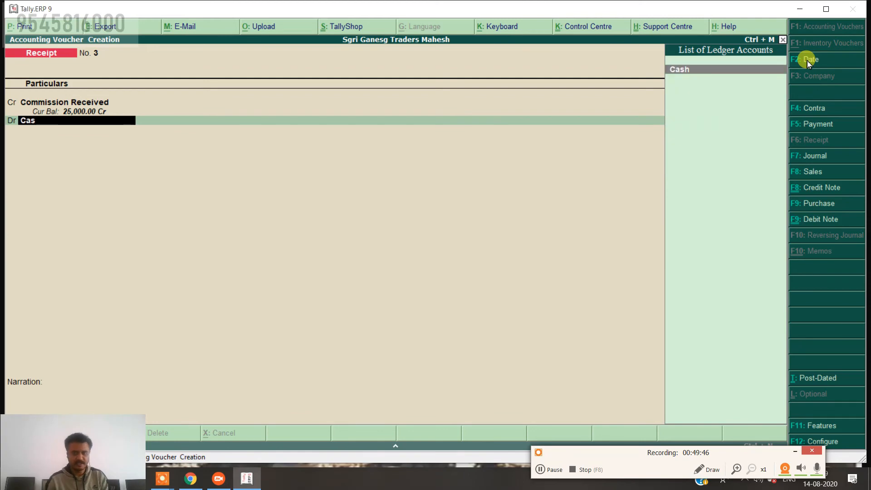
key("Return")
key("Return")
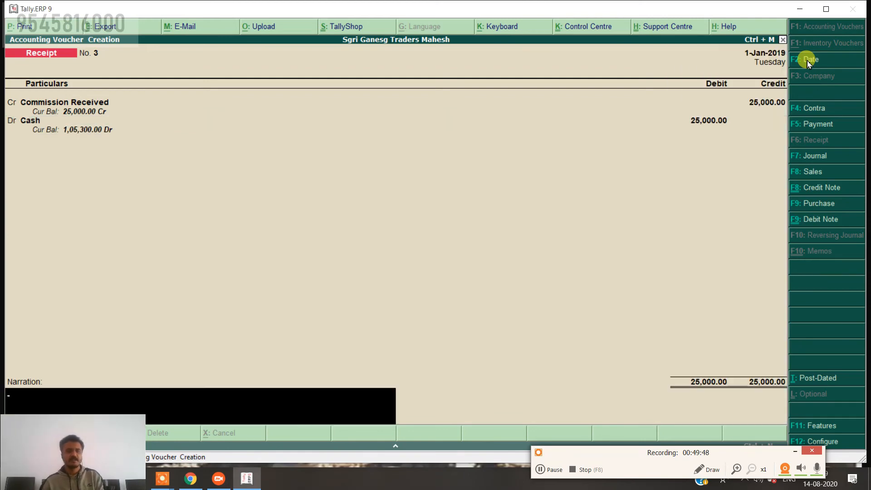
type("being commission rec. form")
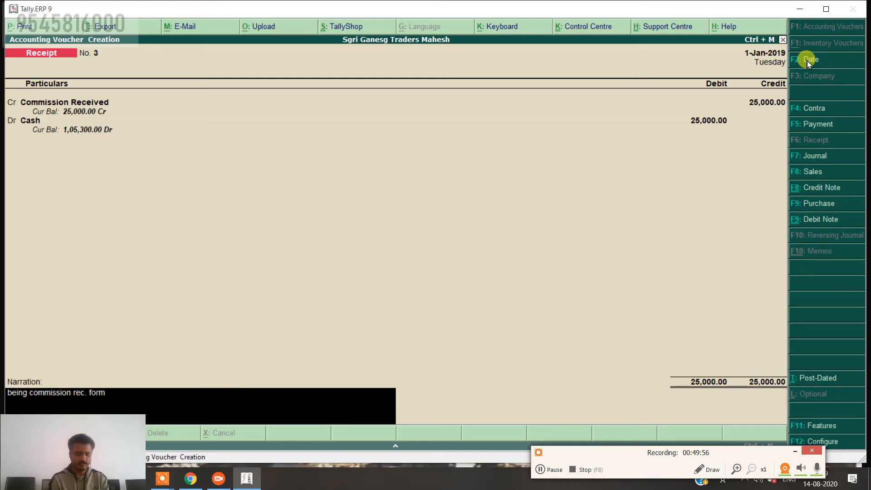
type("z for ..... work")
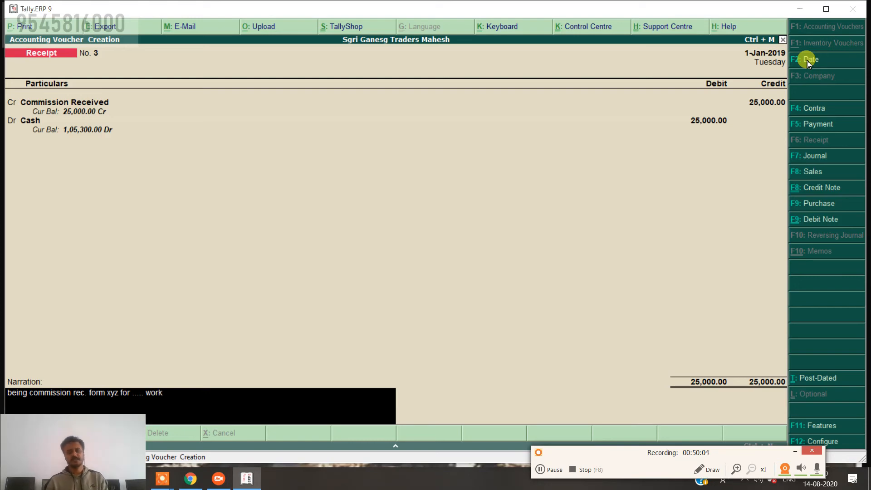
key("Return")
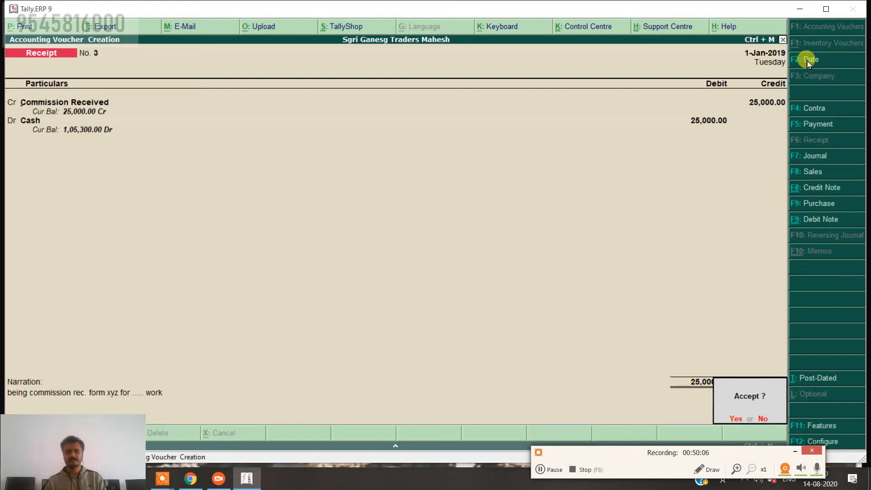
key("Return")
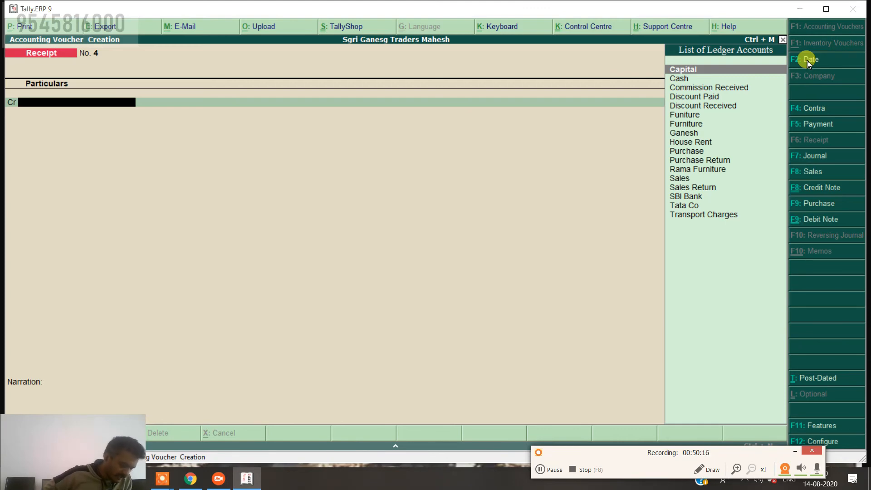
Start a Payment voucher dated 2-Feb-2019 and create a Wages ledger under Direct Expenses.
left_click(812, 127)
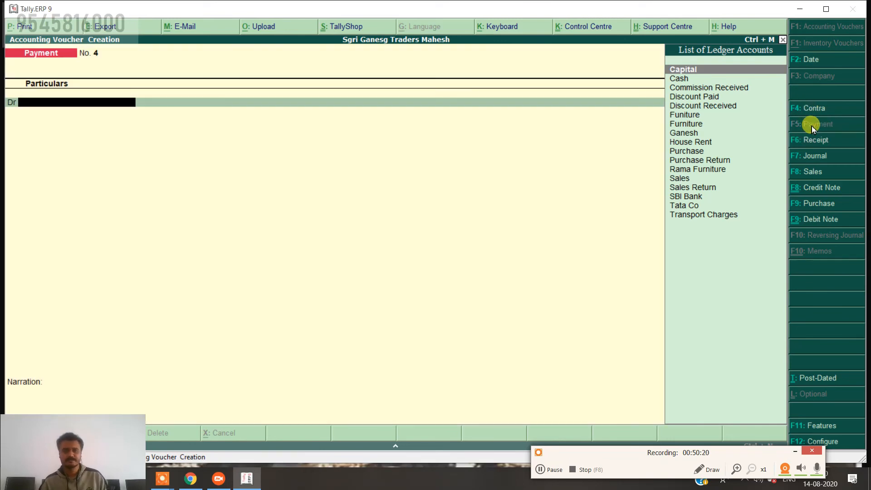
left_click(811, 61)
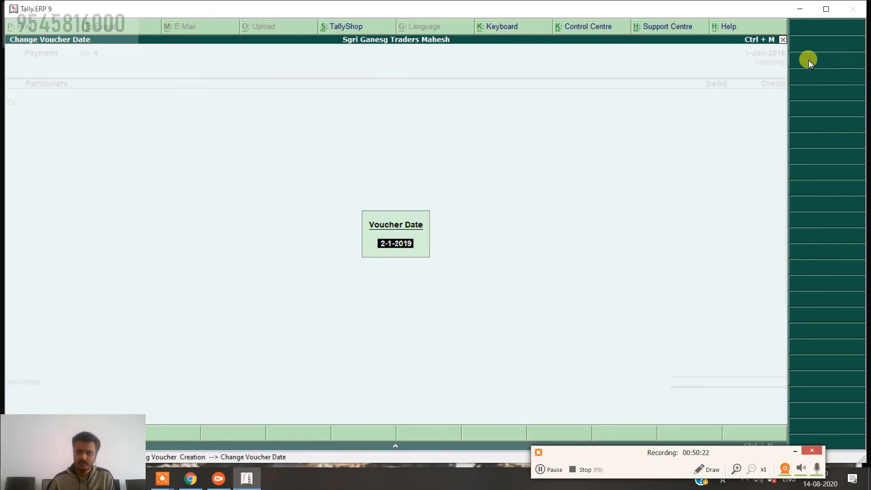
type("2-2")
key("Return")
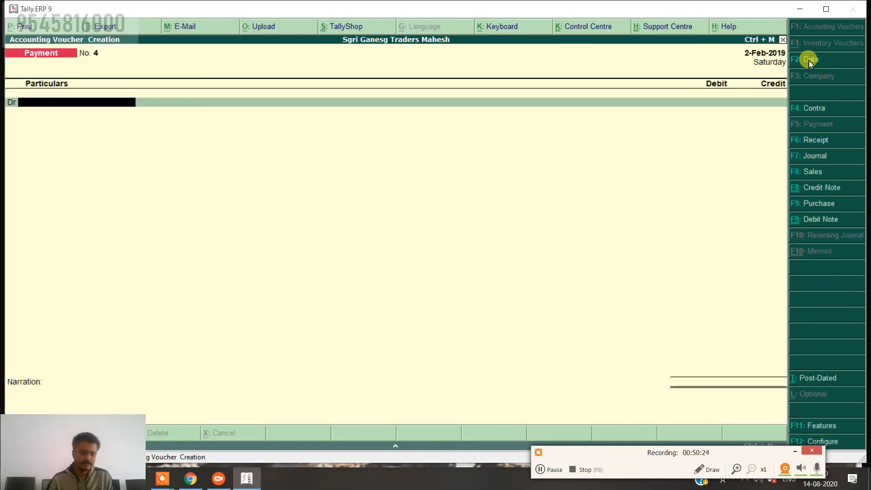
key("alt+c")
type("Wage")
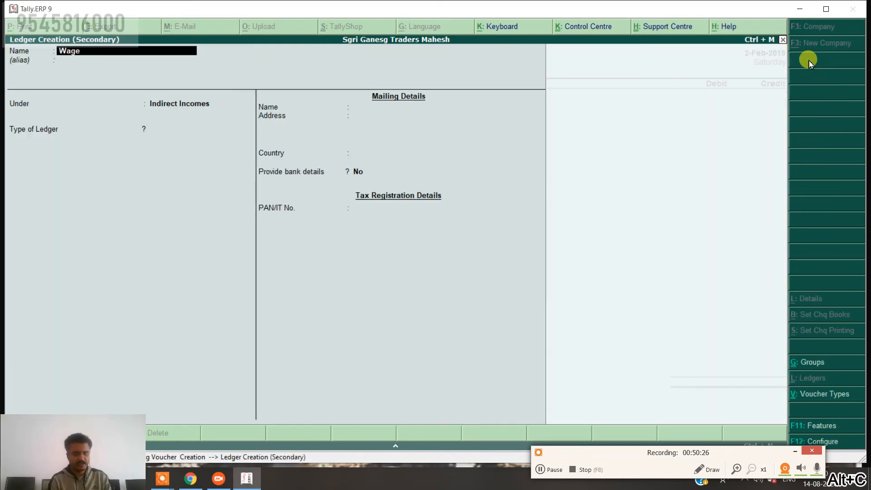
key("Return")
key("Return")
type("D")
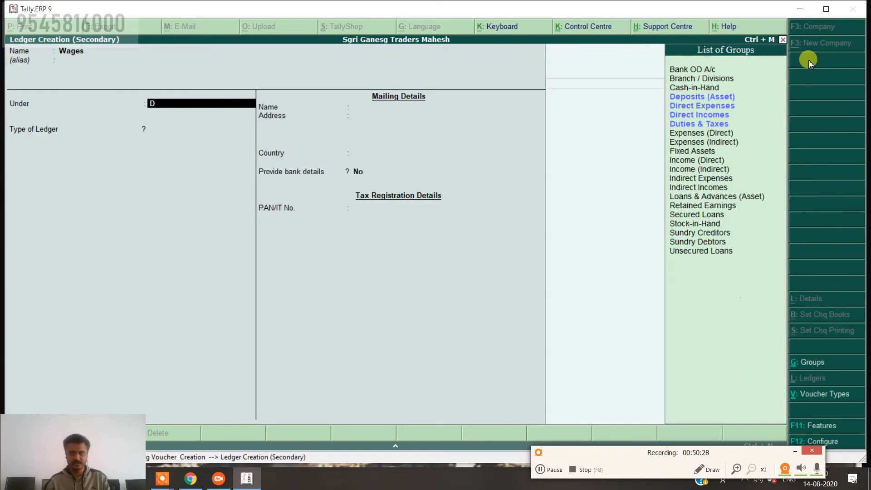
key("Down")
key("Return")
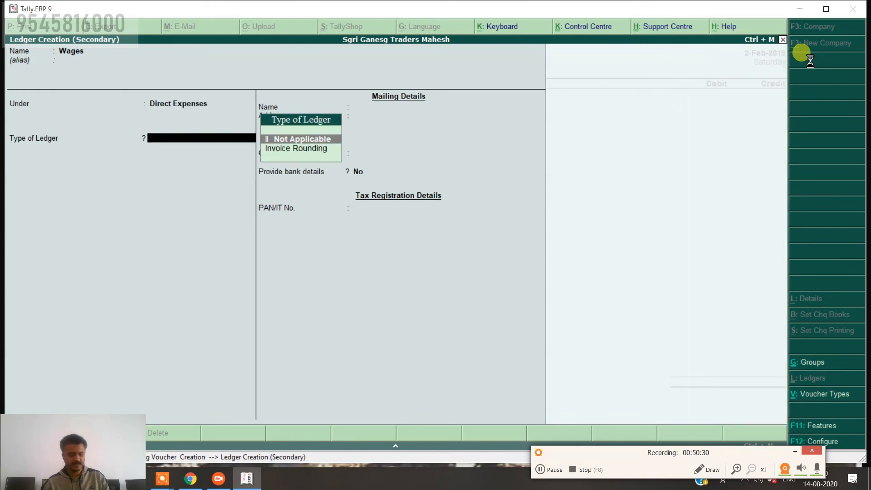
key("ctrl+a")
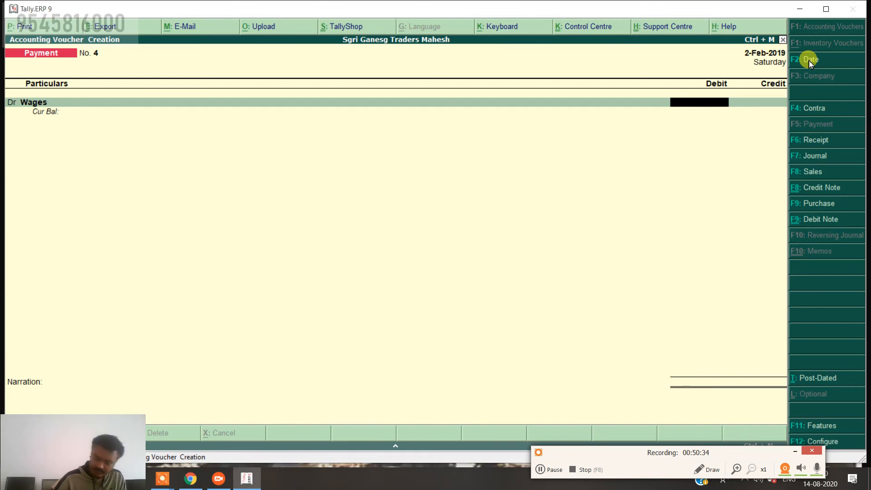
Debit Wages 1,000 and credit Cash, narrated 'being wages paid ro mr a for .... work', and save.
type("1000")
key("Return")
key("Return")
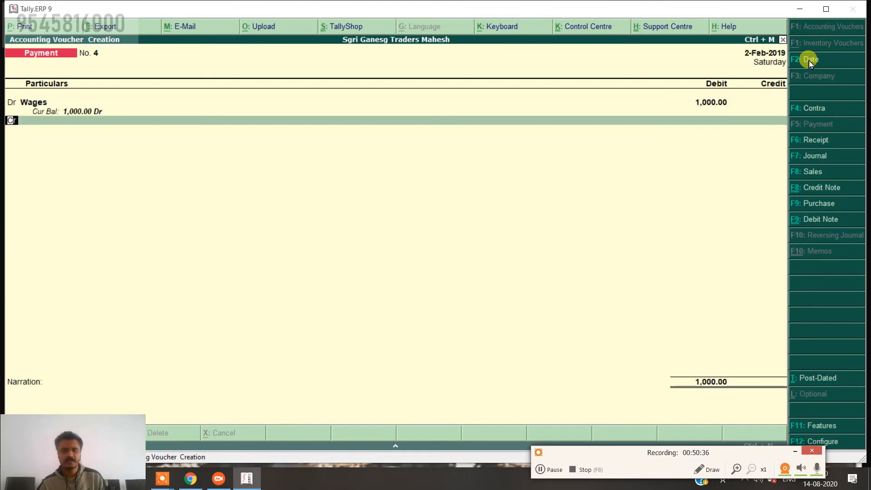
key("Down")
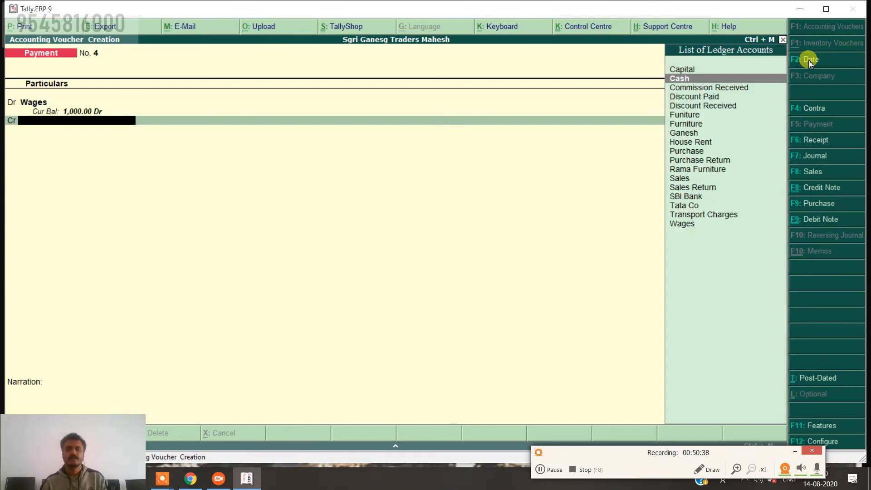
key("Return")
key("Return")
type("w")
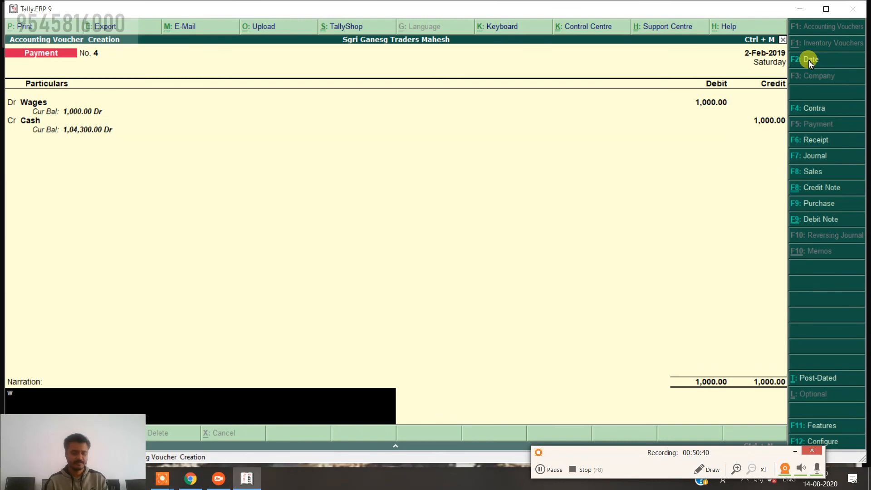
type("ages")
key("BackSpace")
key("BackSpace")
key("BackSpace")
key("BackSpace")
key("BackSpace")
key("BackSpace")
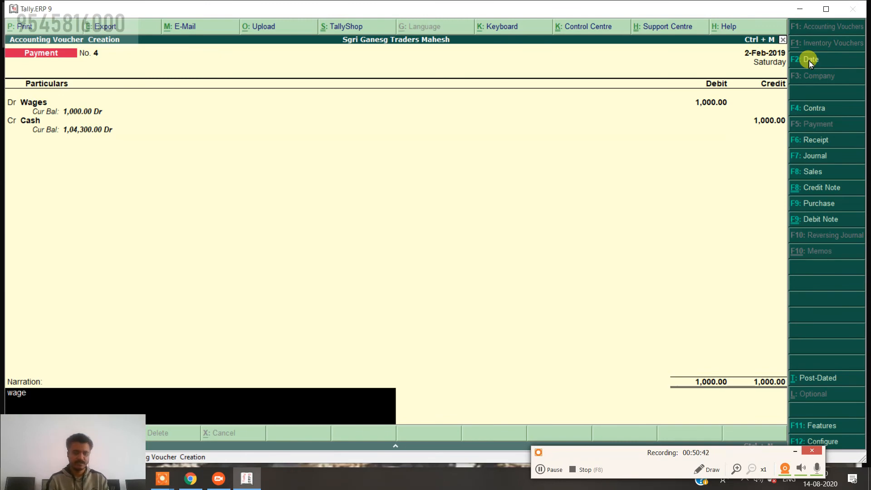
type("bei")
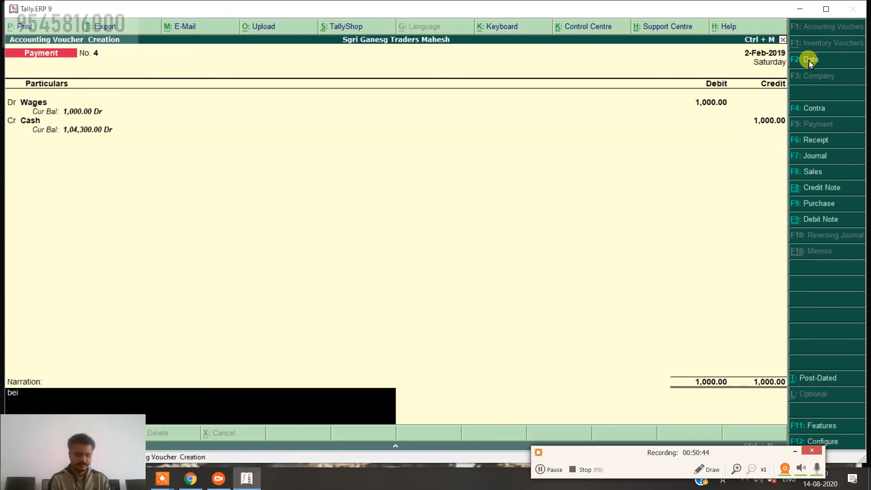
type("ng wag")
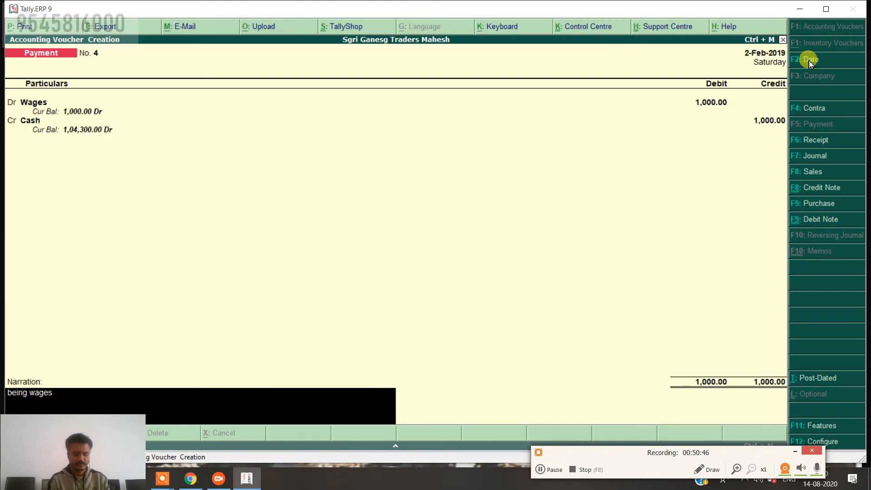
type("es ")
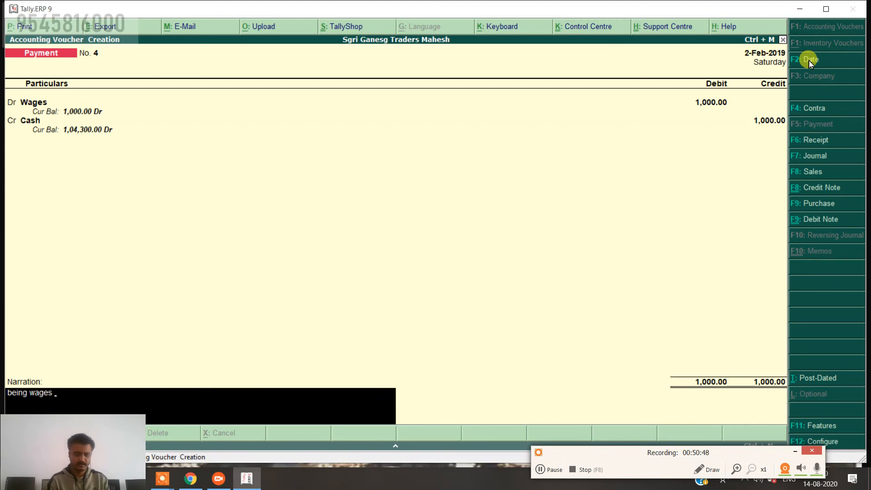
type("paid ro mr")
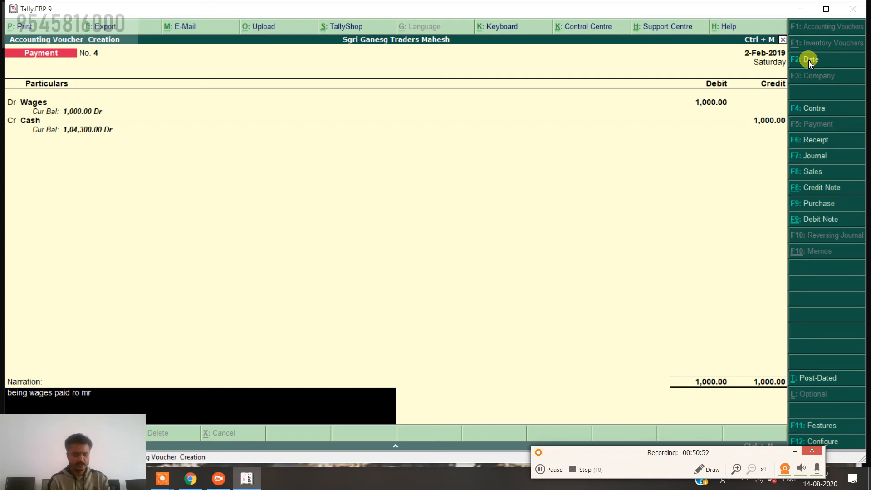
type(" a fo")
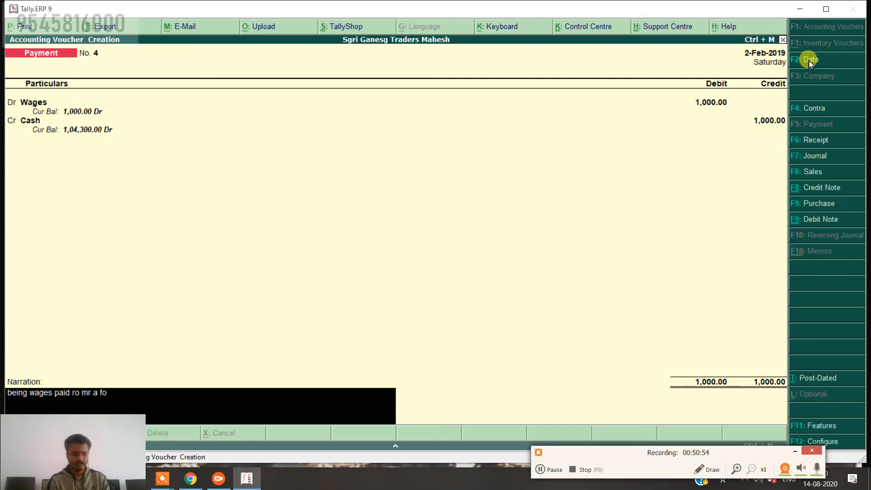
type("r ....")
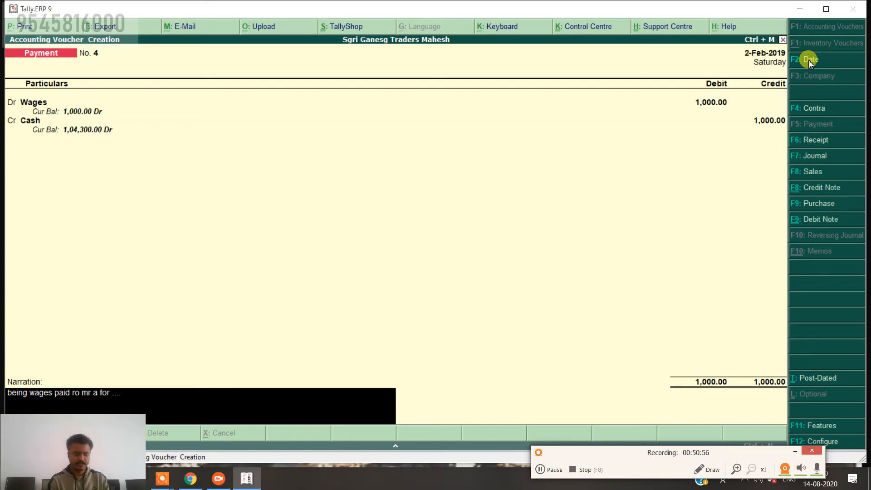
type(" work")
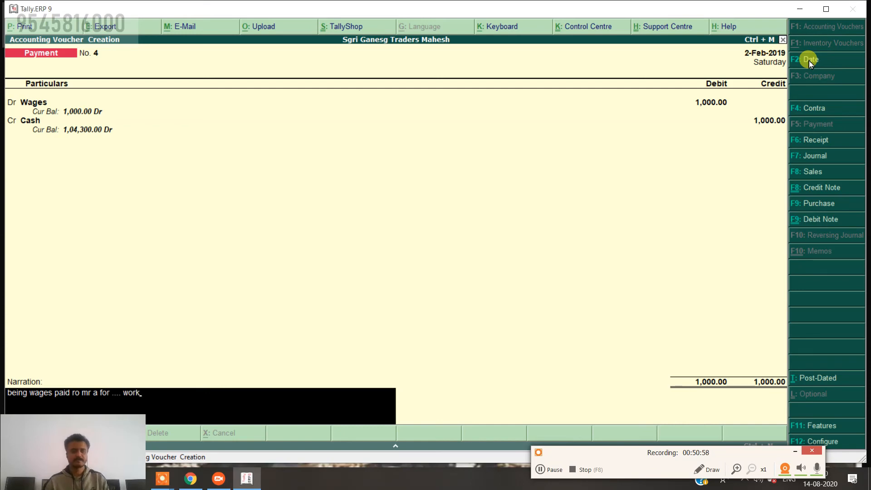
key("Return")
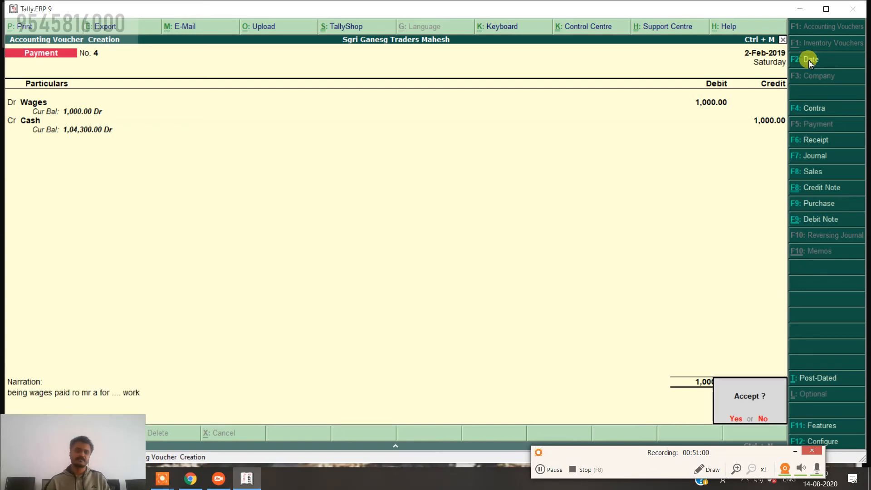
key("Return")
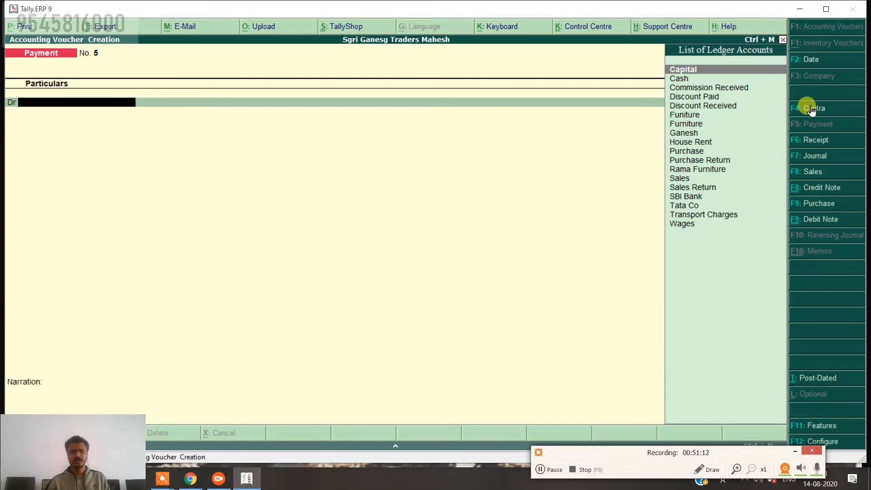
Date the payment 31-Mar-2019 and create a Salary ledger under Indirect Expenses.
left_click(824, 63)
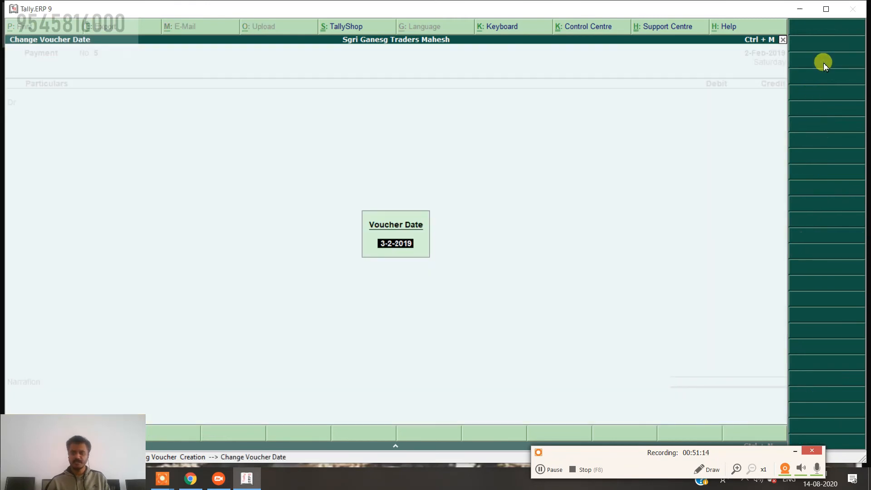
type("31.3")
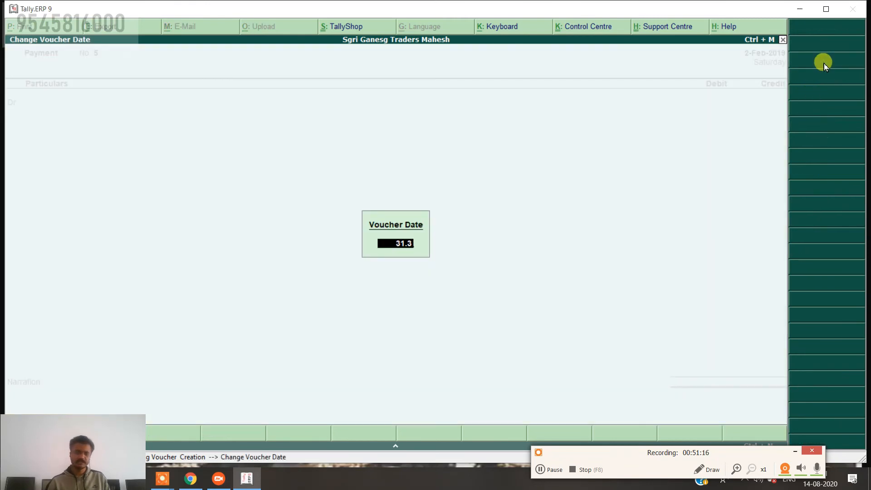
key("Return")
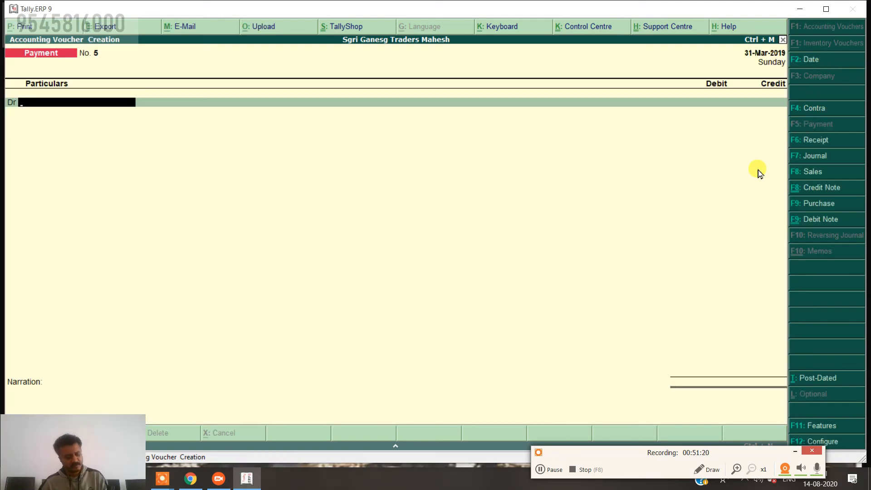
key("alt+c")
type("Salary")
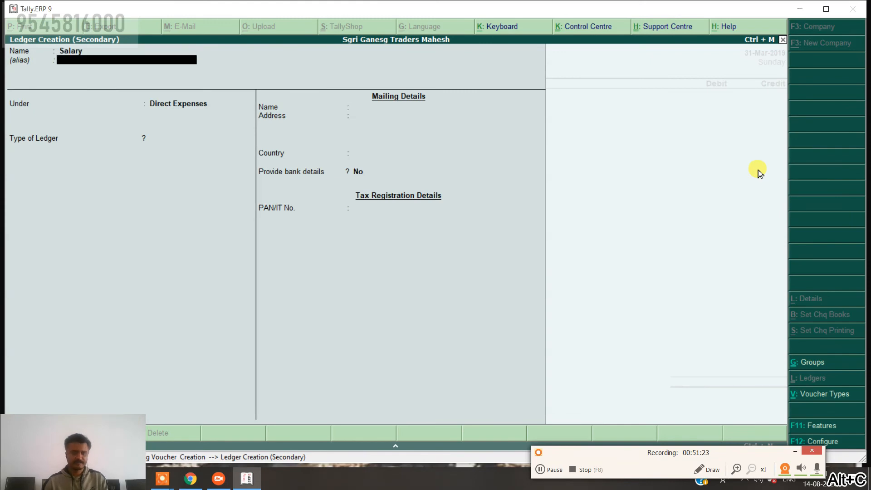
key("Return")
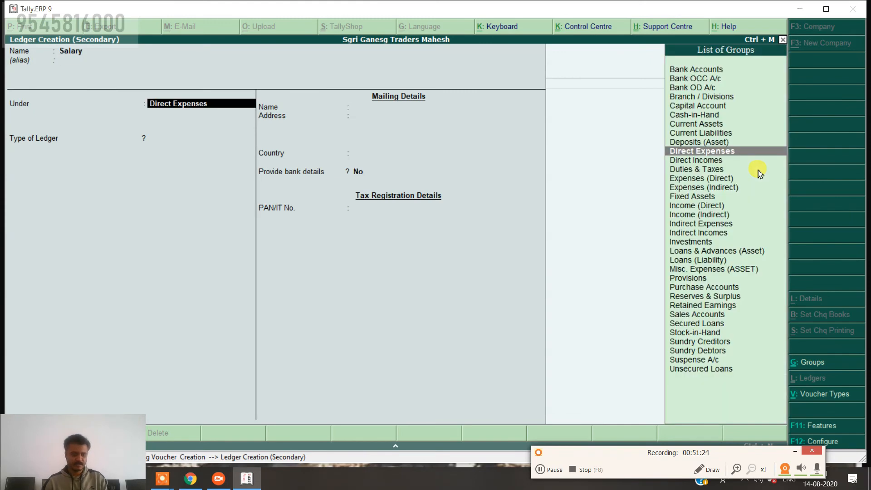
type("In")
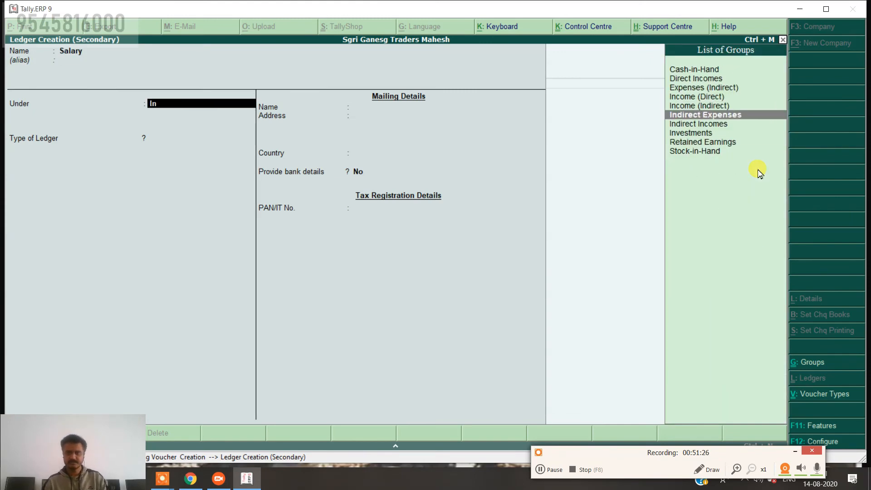
key("Return")
key("ctrl+a")
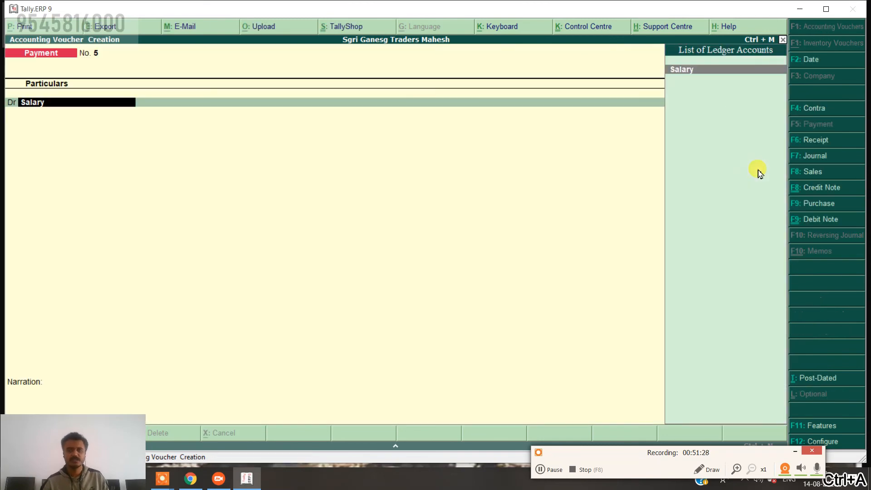
Debit Salary 12,000 and credit SBI Bank, accepting the cheque bank allocation.
key("Return")
type("12,0")
type("000")
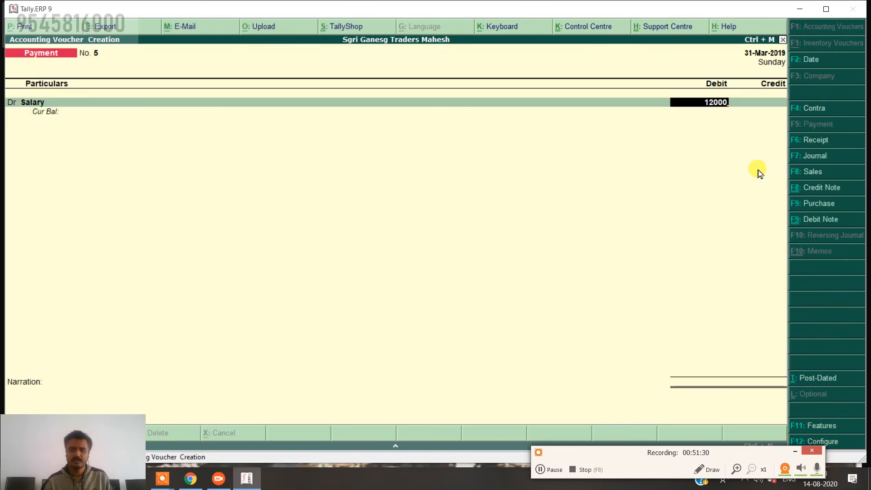
key("Return")
key("Return")
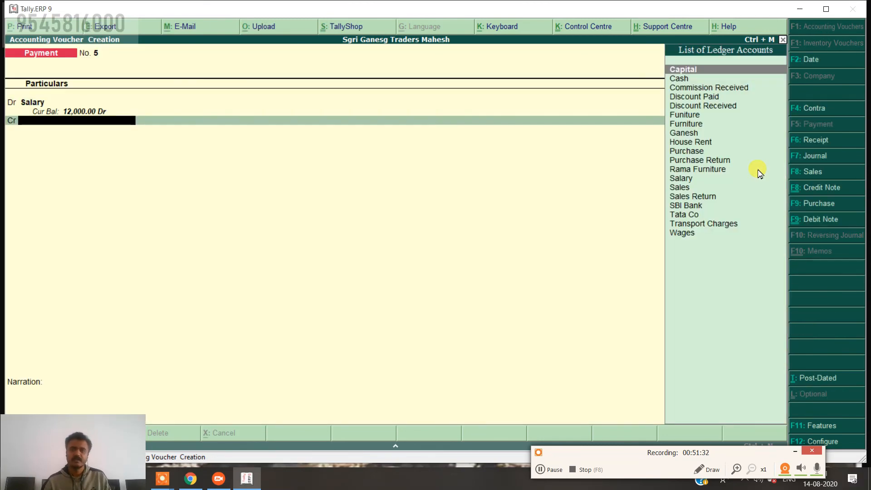
type("SB")
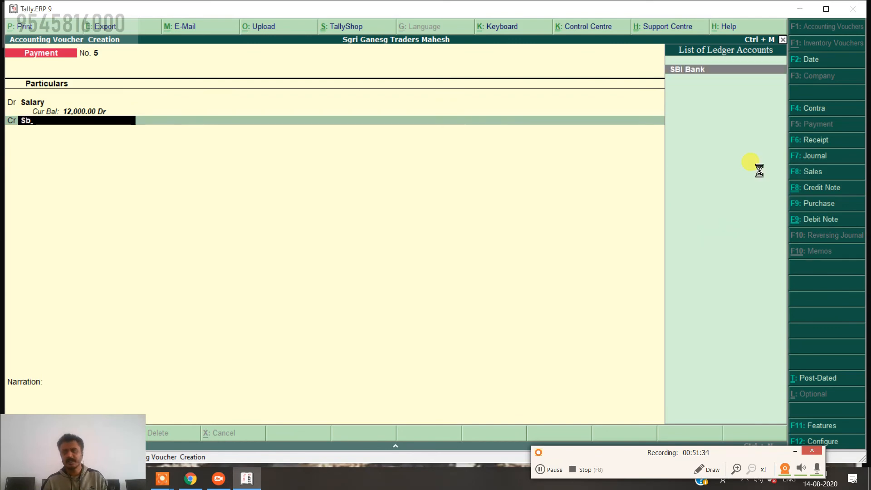
key("Return")
key("Return")
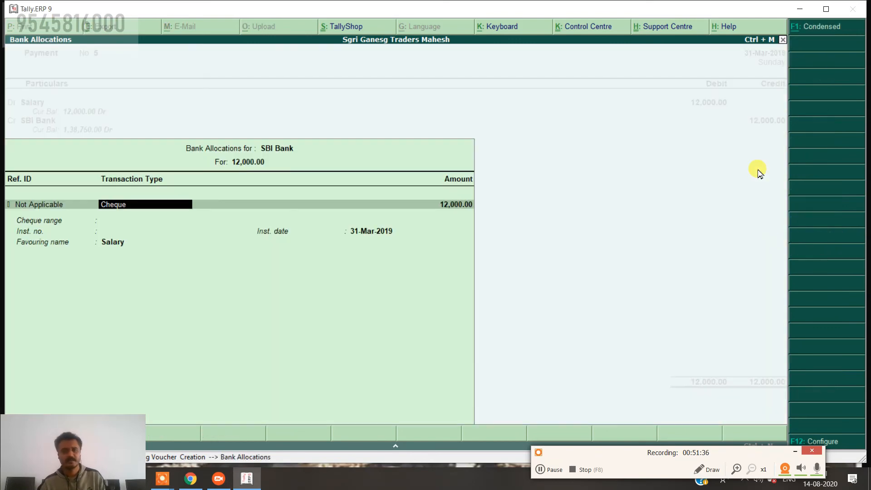
key("Return")
key("Return")
key("ctrl+a")
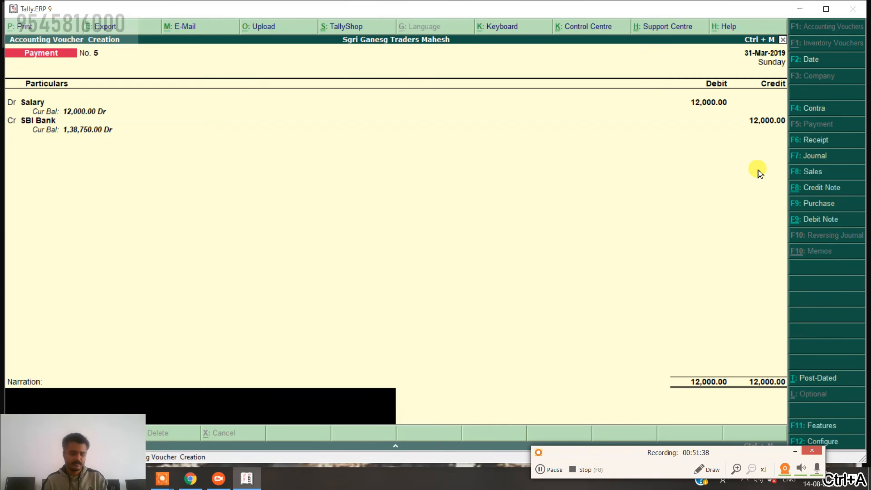
Narrate 'being salary paid roto x form ......', save Payment No. 5, and leave the blank voucher.
type("being ")
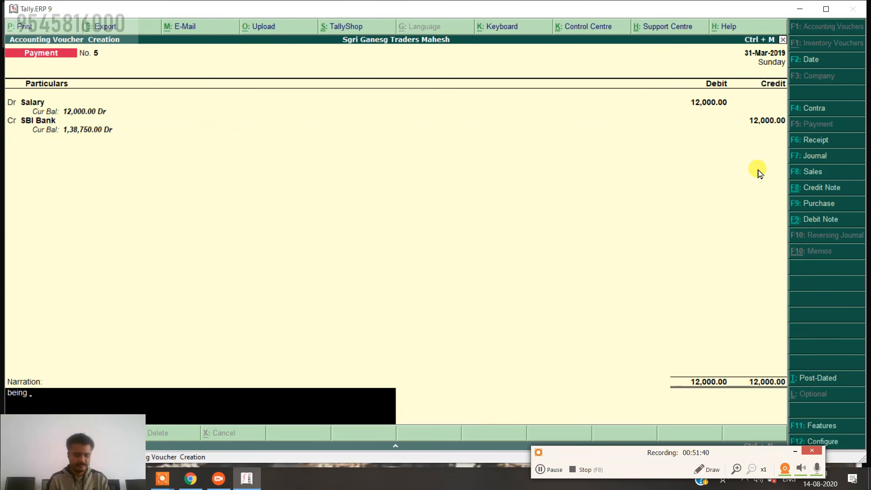
type("salary")
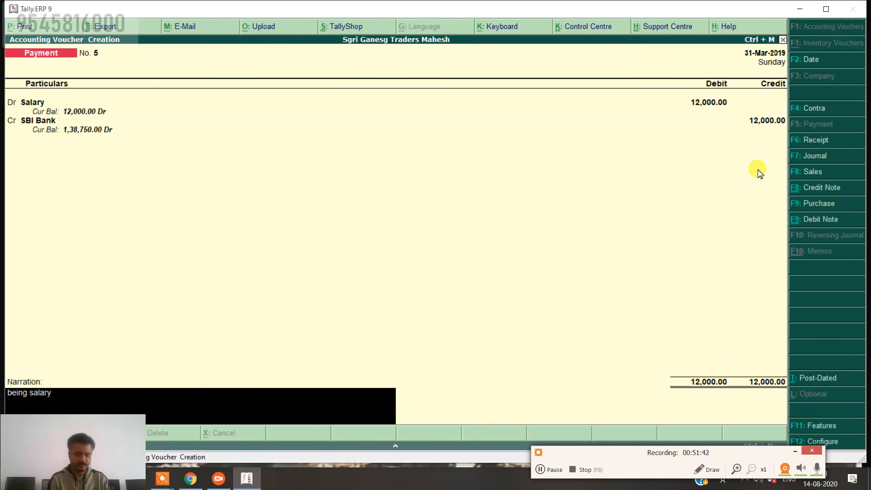
type(" paid")
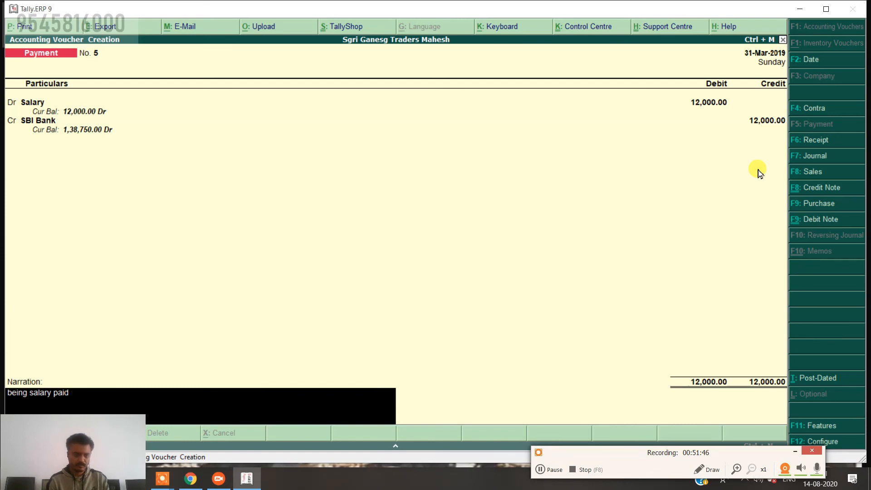
type(" roto x")
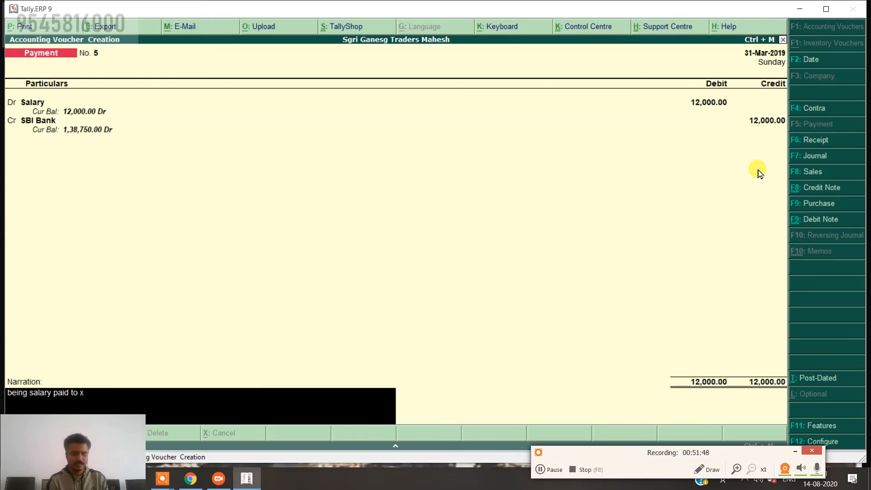
type(" form")
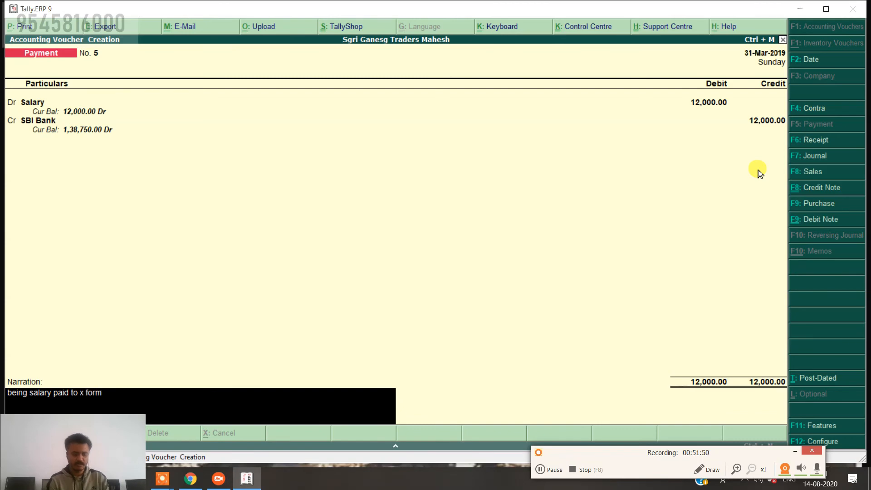
type(" .....")
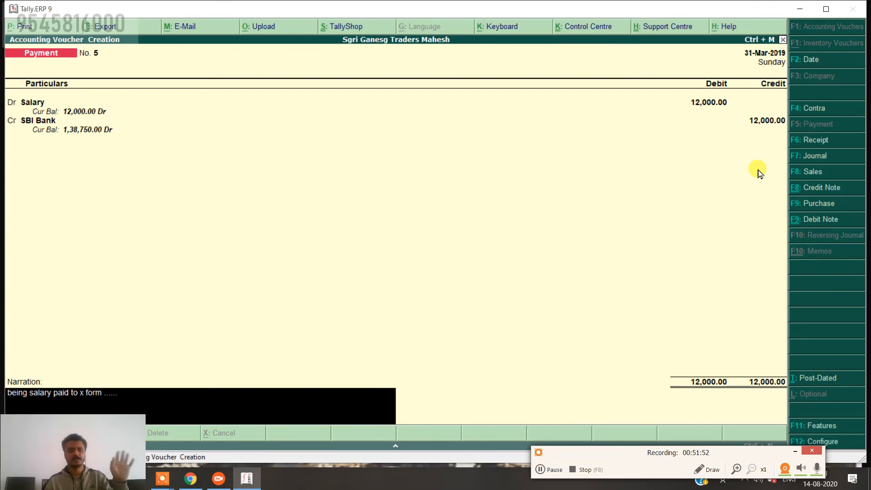
type(".")
key("Return")
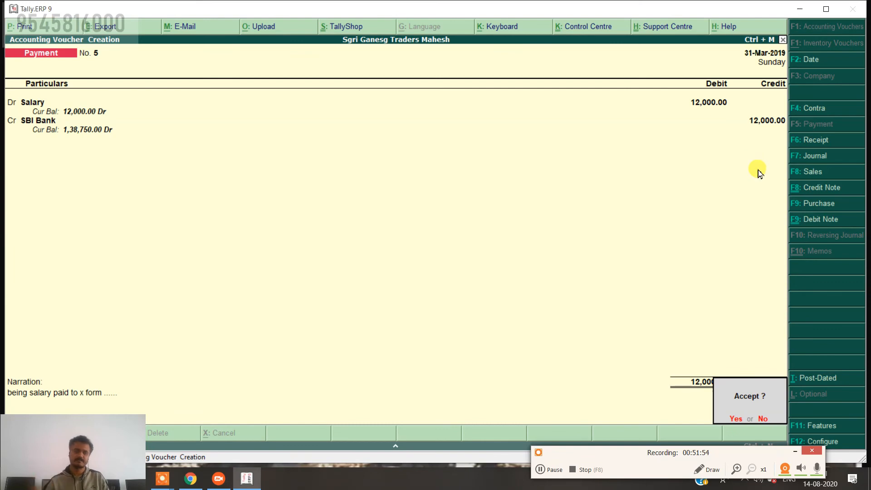
key("Return")
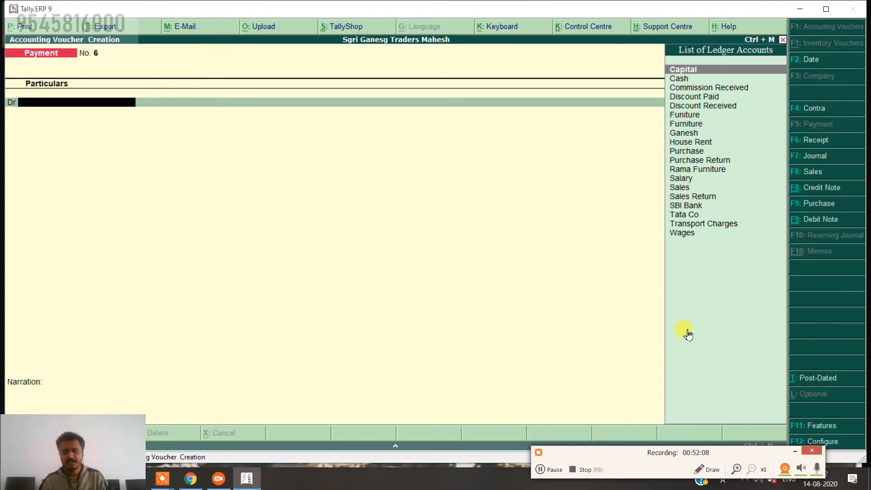
key("Escape")
Quit voucher entry and review the detailed Profit & Loss A/c showing Nett Profit 46,050.
key("Return")
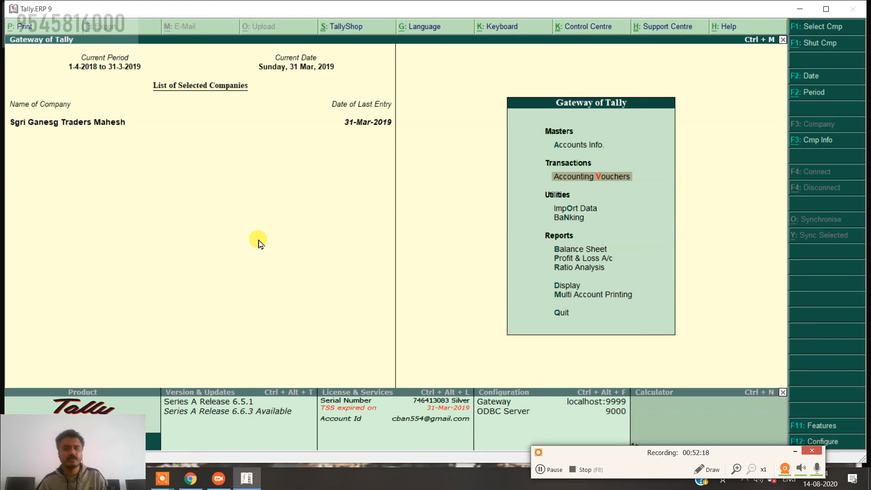
key("Down")
key("Down")
key("Down")
key("Down")
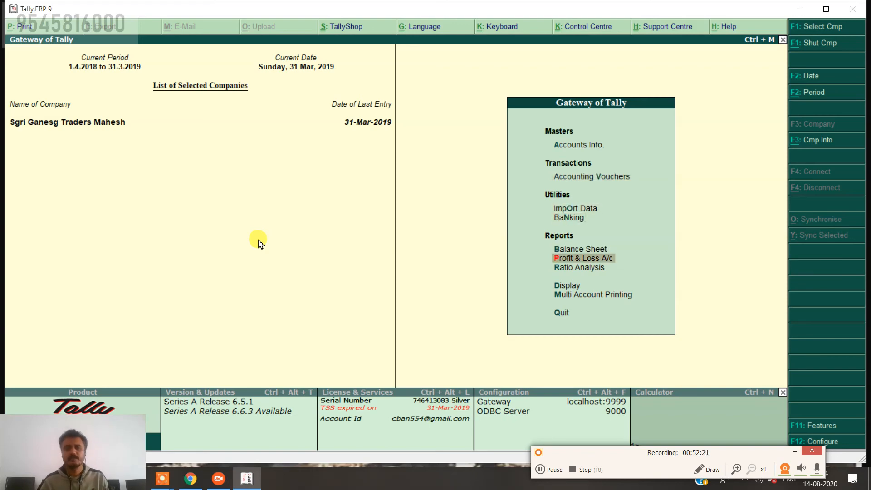
key("Return")
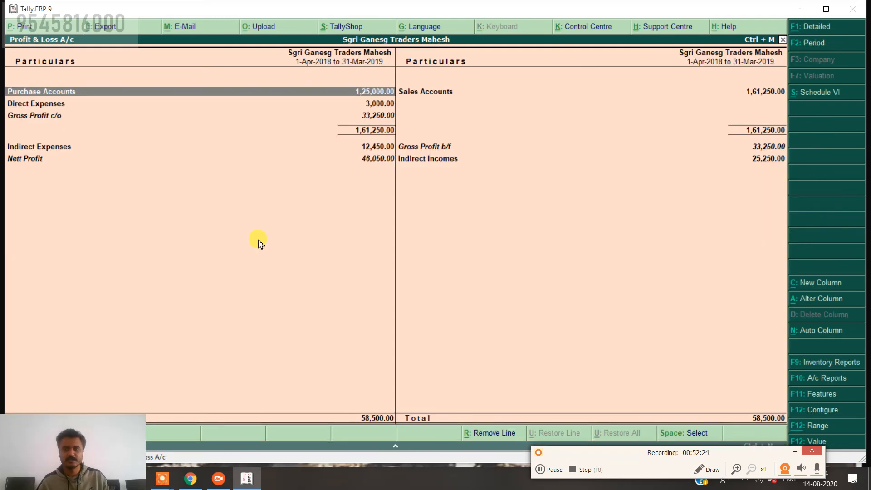
left_click(830, 27)
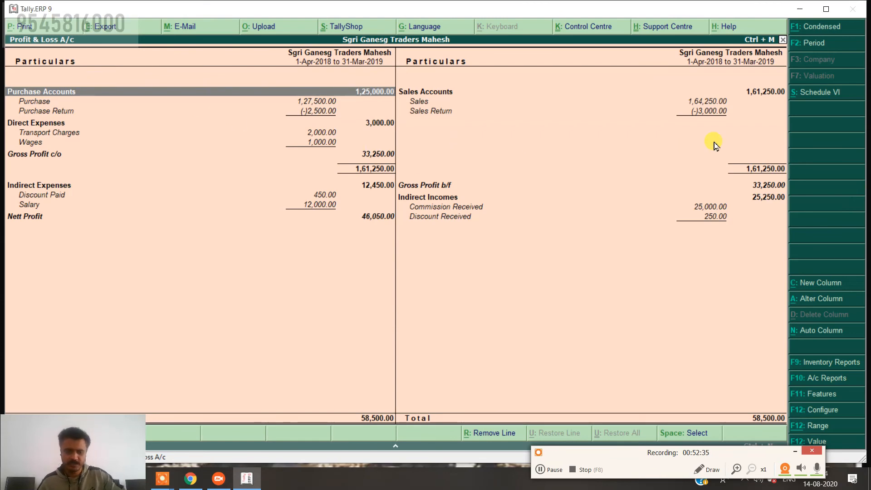
key("Escape")
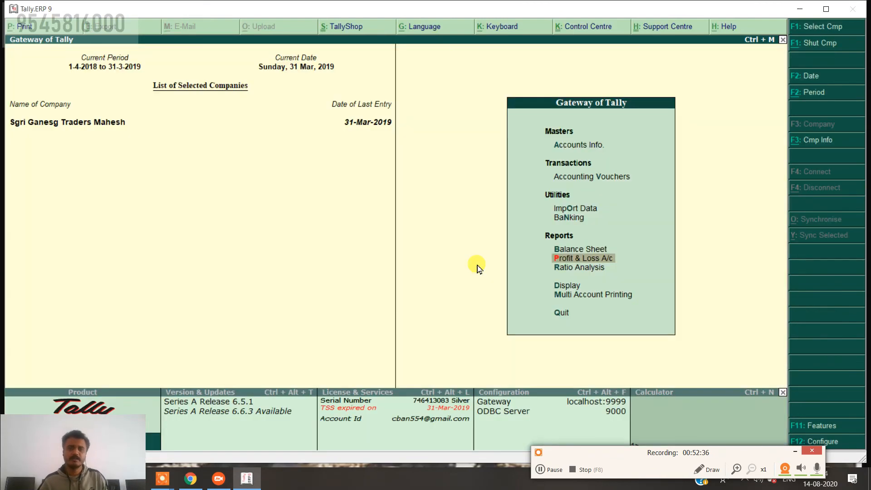
Go to Accounts Info > Ledgers > Create from the Gateway of Tally.
key("Escape")
key("Escape")
key("Down")
key("Up")
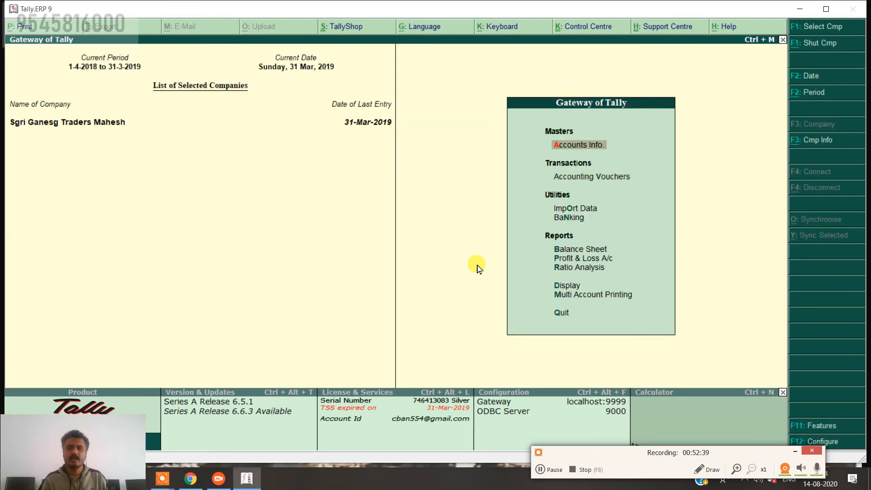
key("Return")
key("Down")
key("Return")
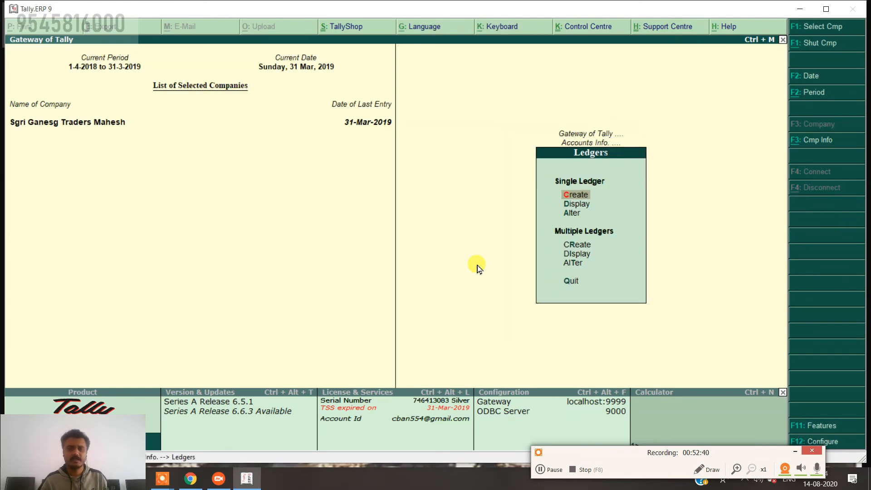
key("Return")
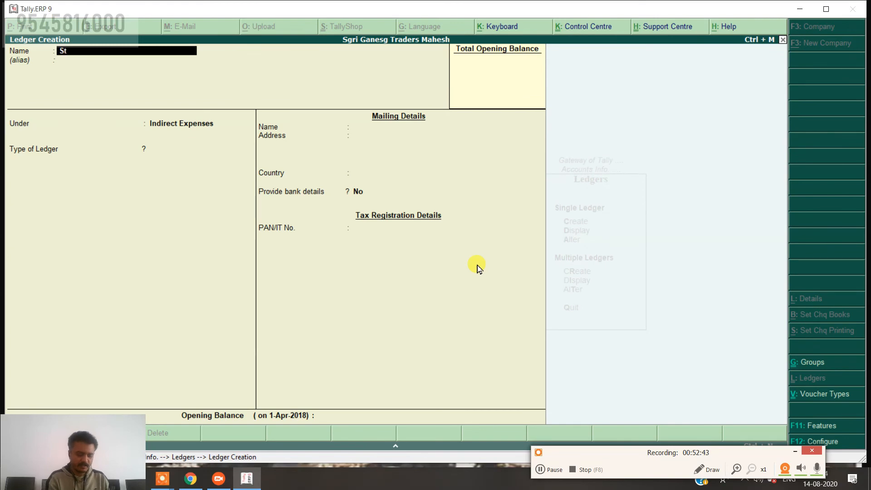
Save a Stock ledger under Stock-in-Hand with no opening balance and return to the Gateway.
type("Stock")
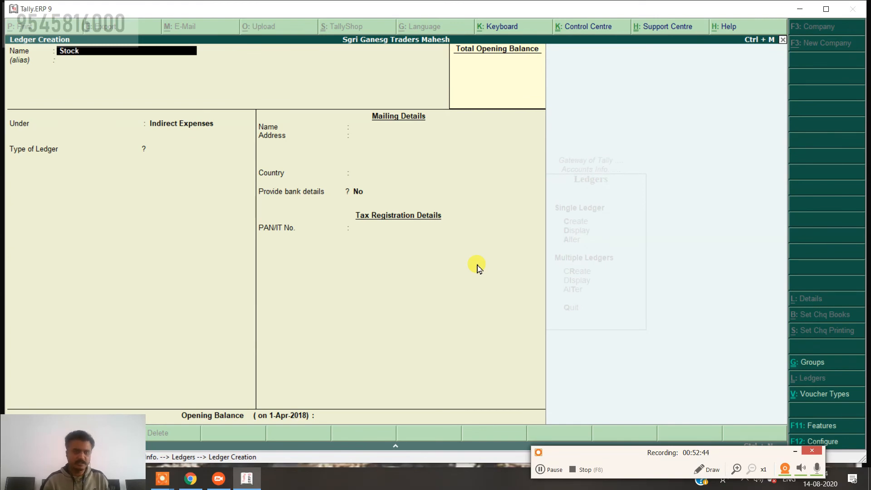
key("Return")
key("Return")
type("S")
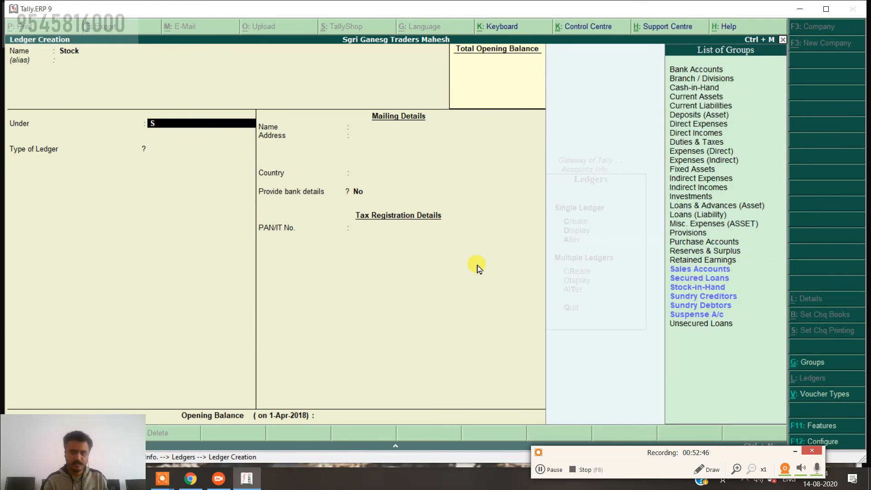
key("Down")
key("Down")
key("Down")
key("Return")
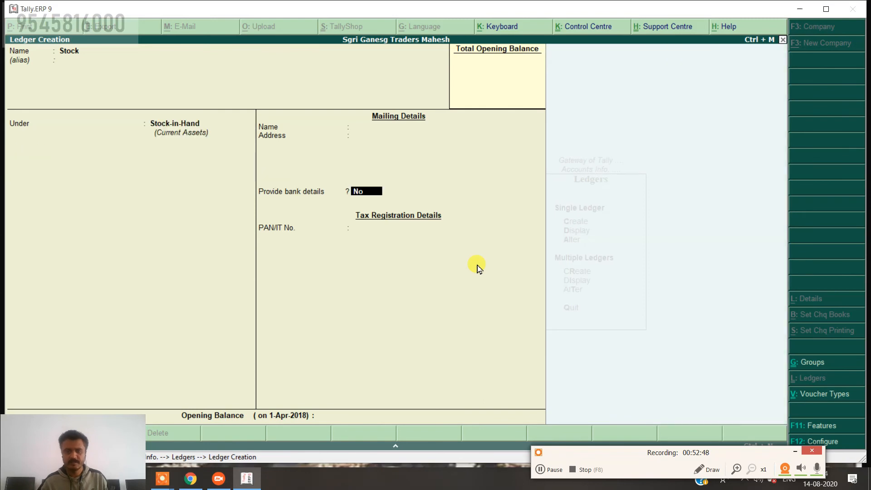
key("Return")
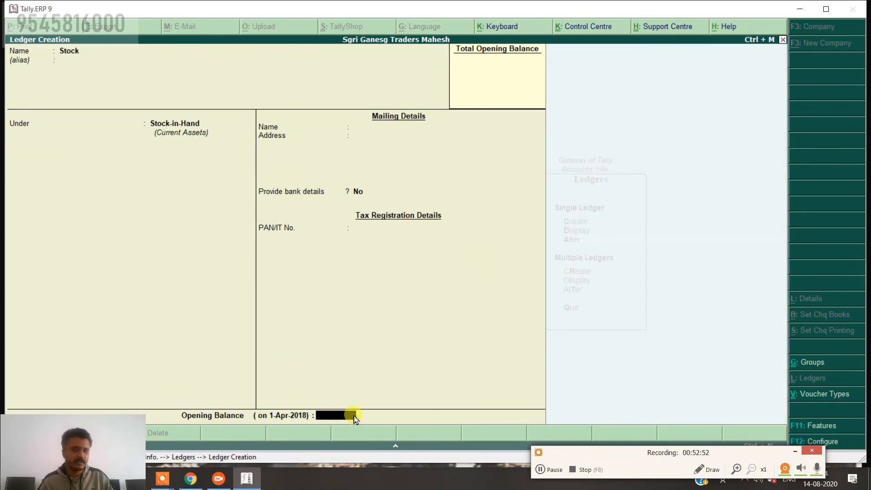
key("Return")
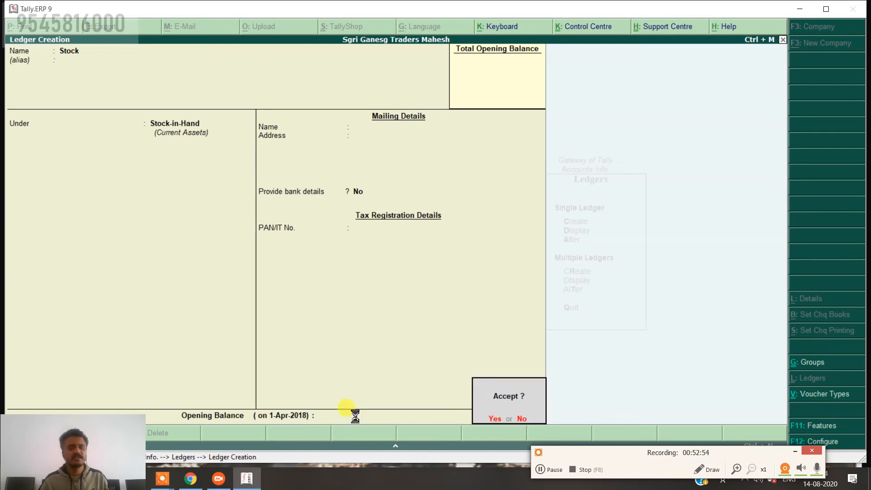
key("Return")
key("Escape")
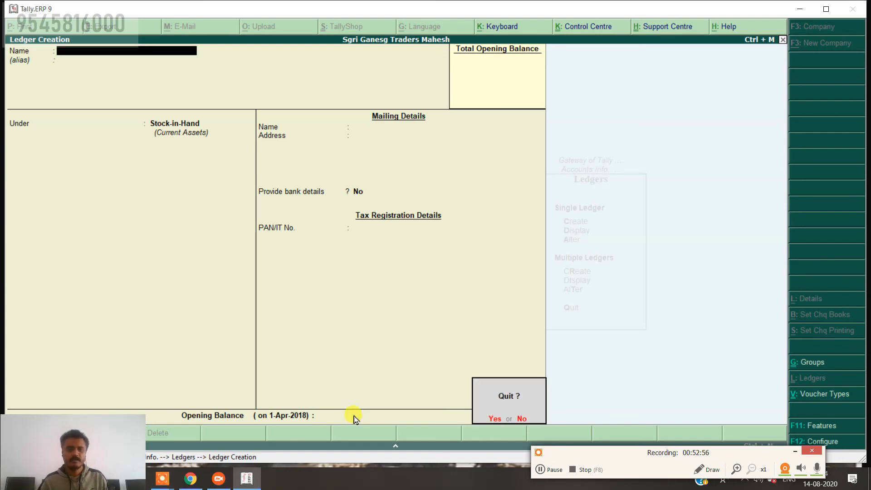
key("Return")
key("Escape")
key("Escape")
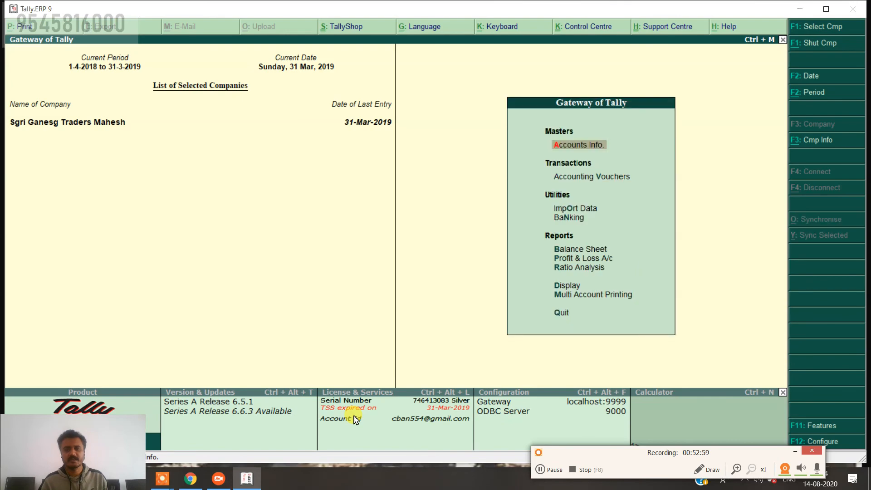
Open the detailed Profit & Loss A/c and inspect the Opening Stock details.
key("Down")
key("Down")
key("Down")
key("Down")
key("Down")
key("Return")
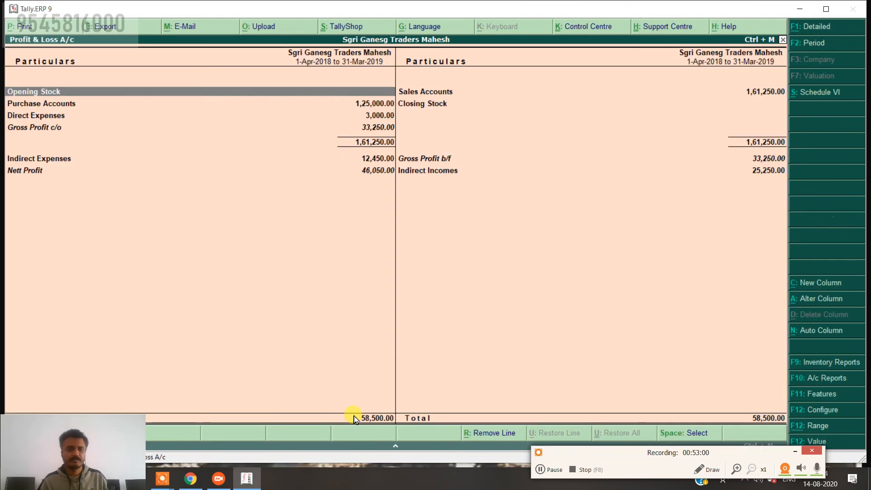
key("alt+F1")
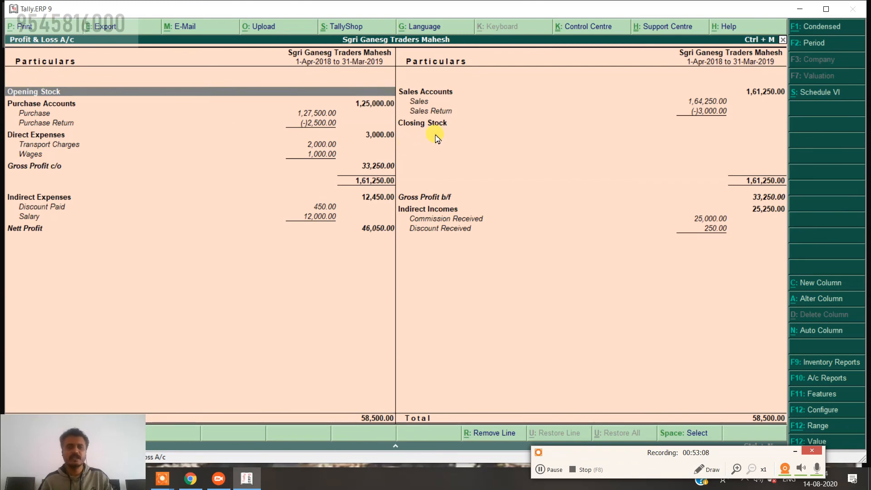
key("Return")
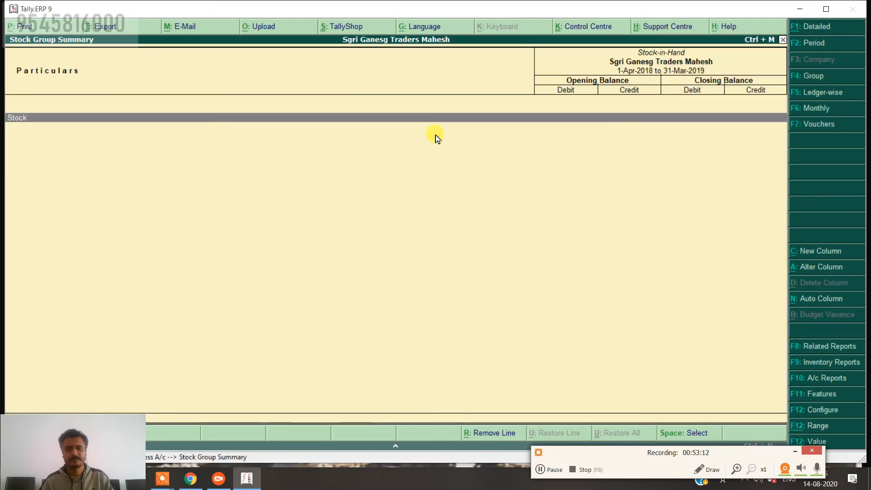
key("Escape")
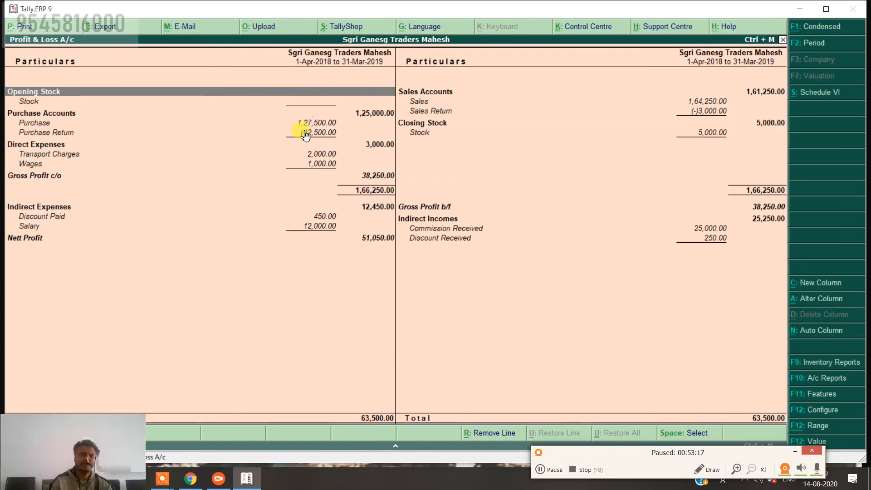
Give the Stock ledger a 5,000 Dr closing balance and close the report.
key("Right")
key("Down")
key("Down")
key("Down")
key("Down")
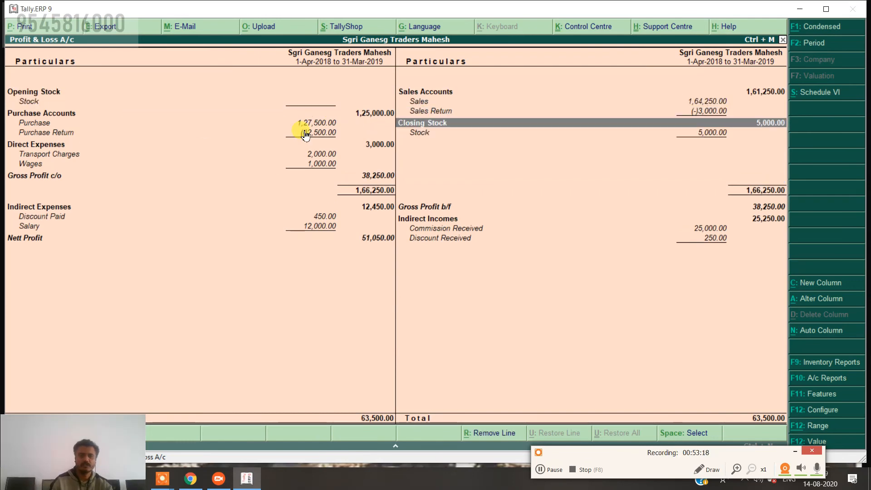
key("ctrl+Return")
key("Return")
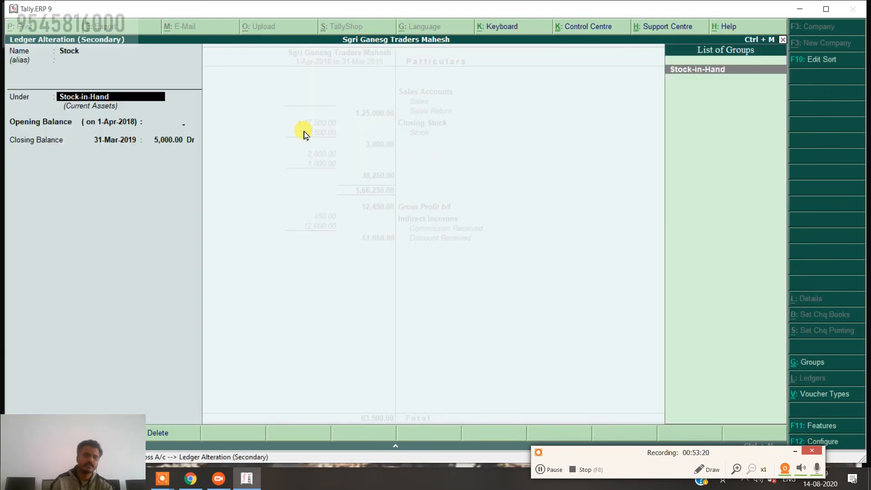
key("Return")
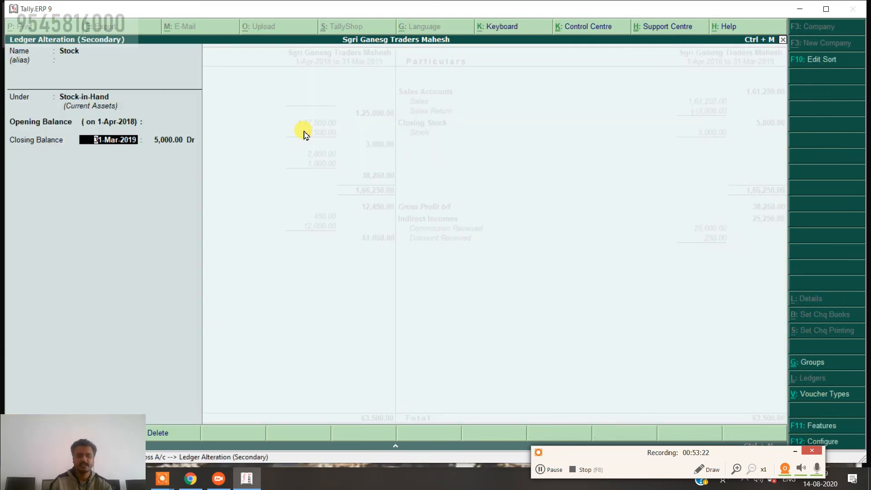
key("Return")
key("Return")
key("Return")
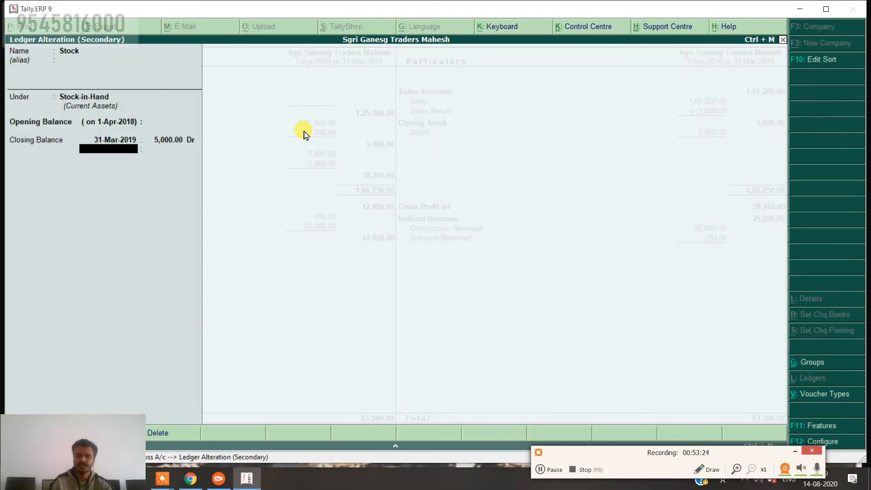
key("Return")
key("Return")
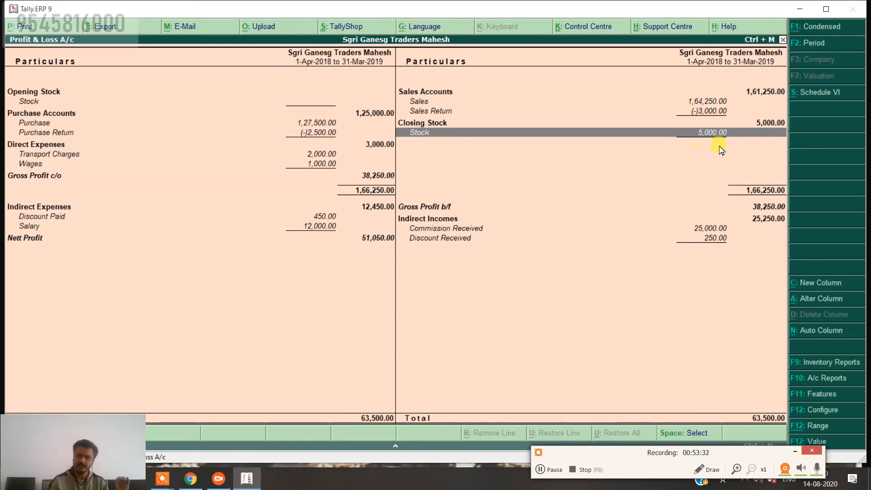
key("Escape")
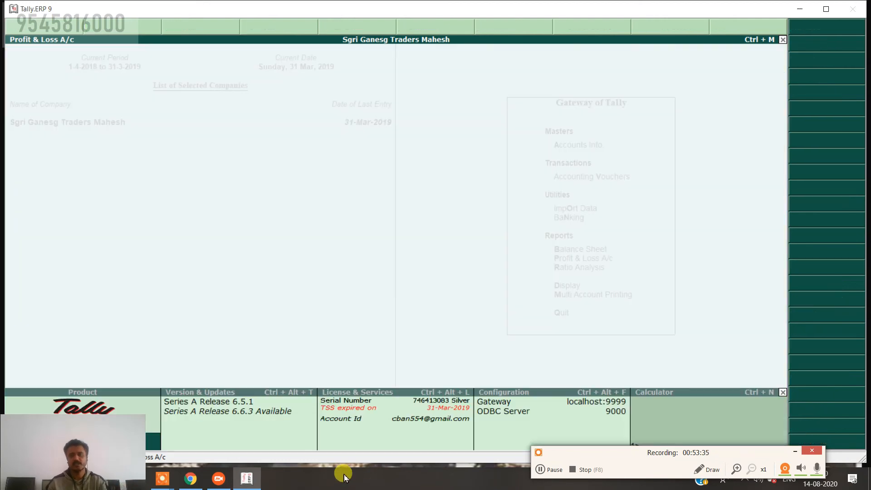
key("b")
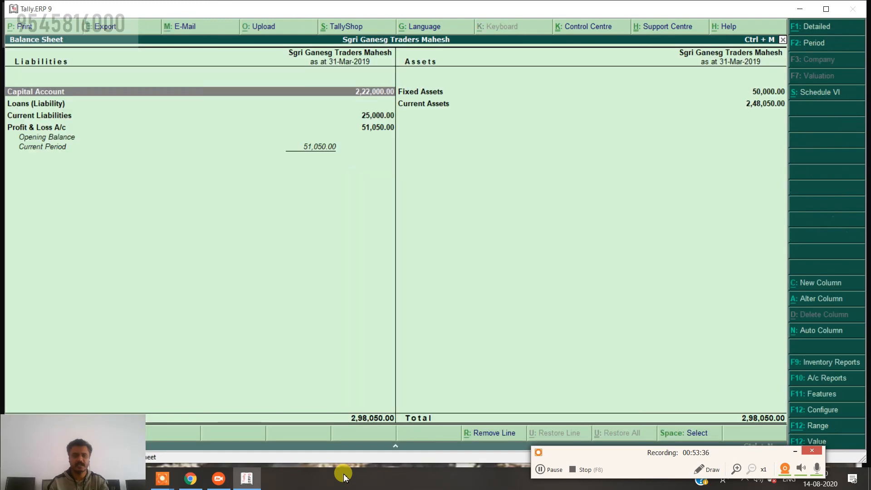
key("alt+F1")
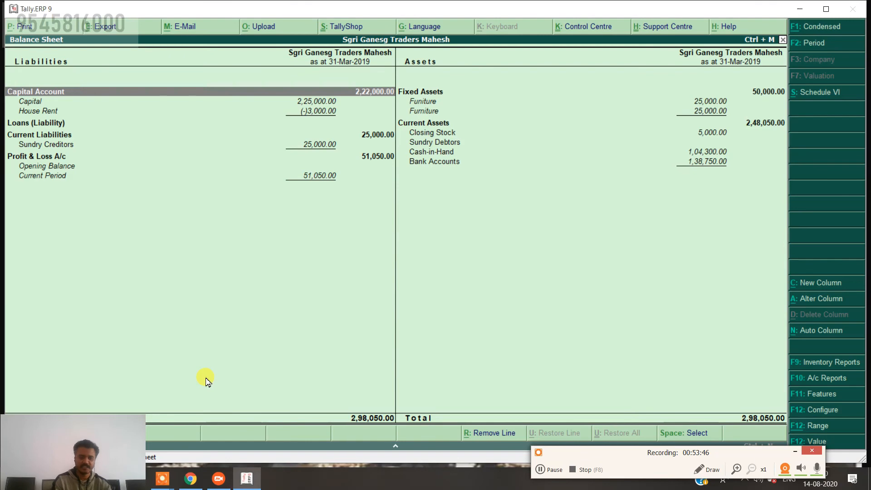
key("Escape")
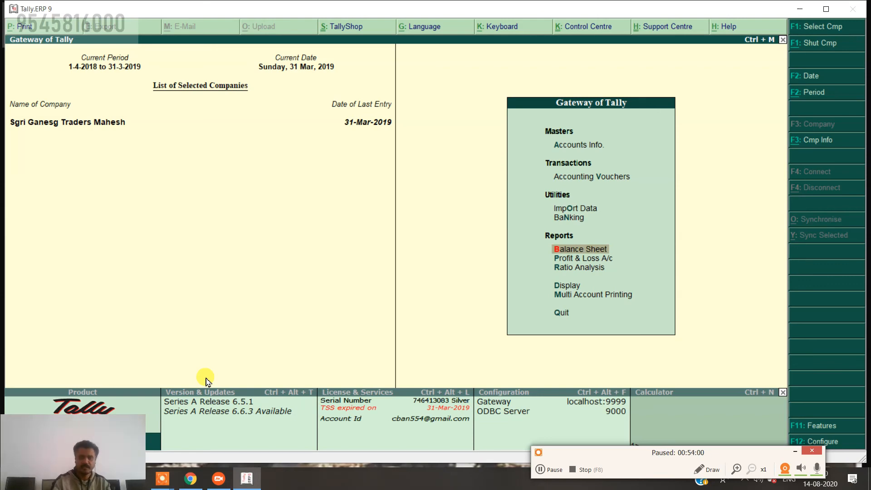
Begin Journal No. 2 dated 31-Mar-2019 with Salary debited 3,000.
key("Up")
key("Up")
key("Up")
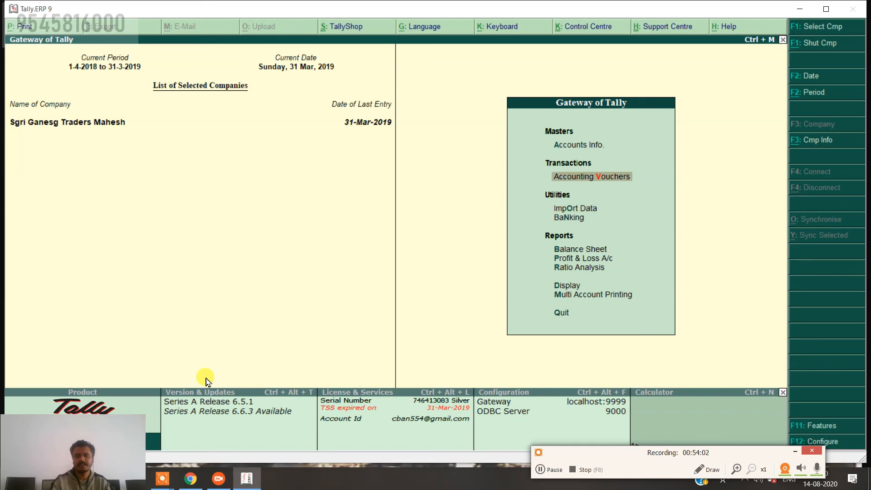
key("Return")
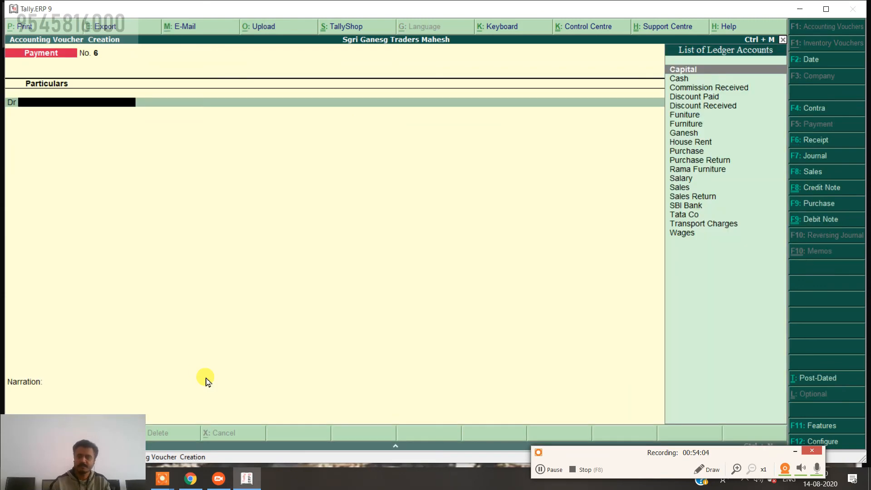
left_click(807, 155)
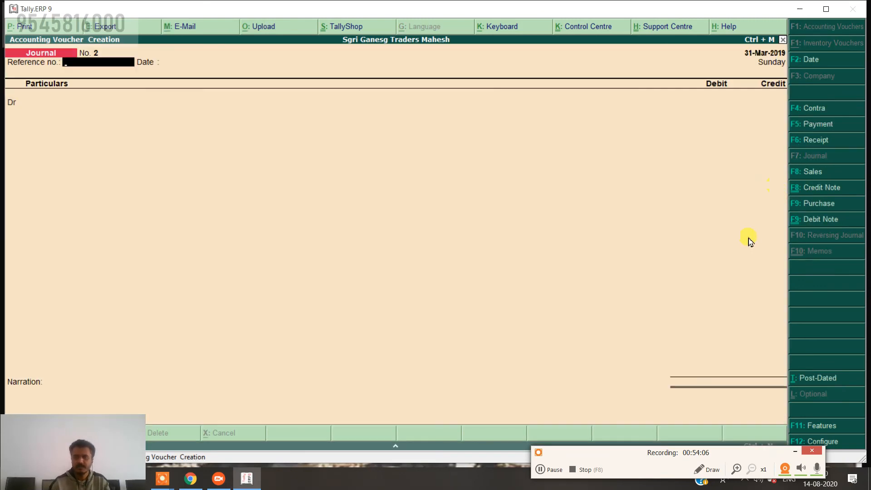
key("Return")
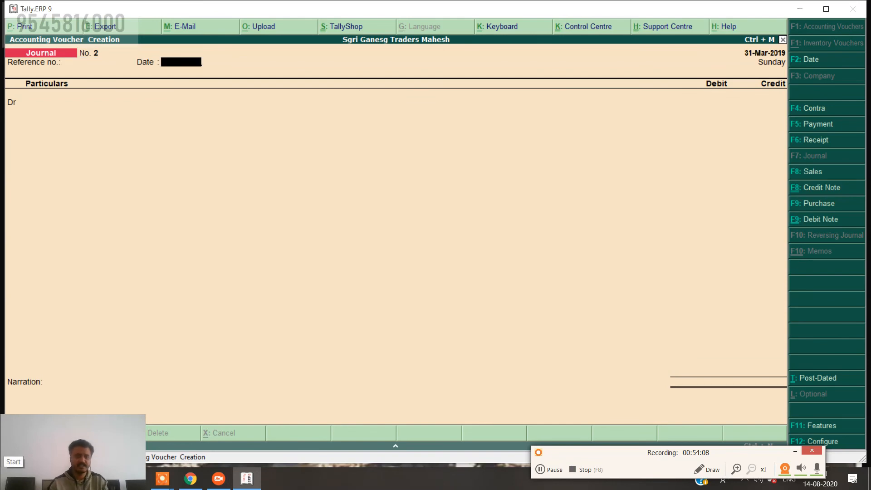
key("Return")
type("S")
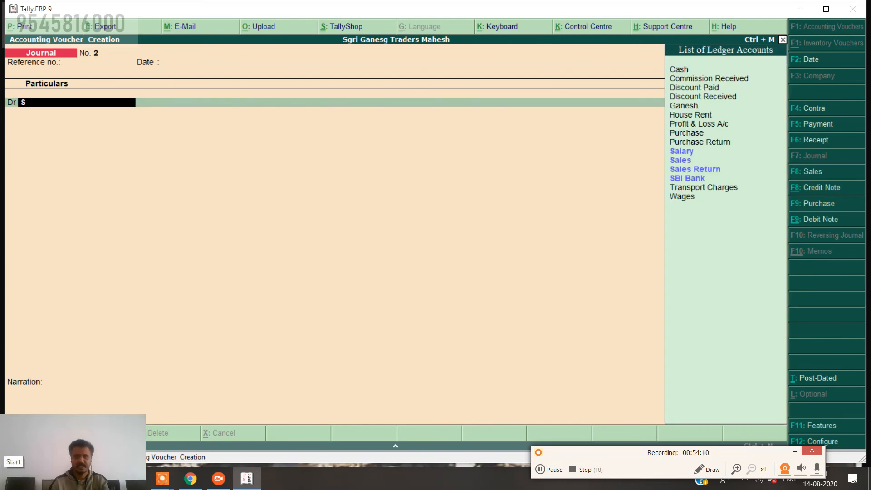
key("Return")
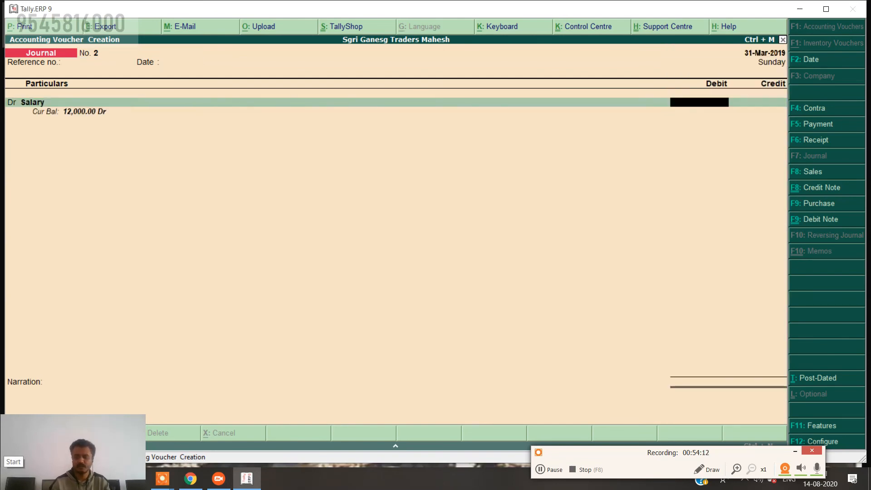
type("3000")
key("Return")
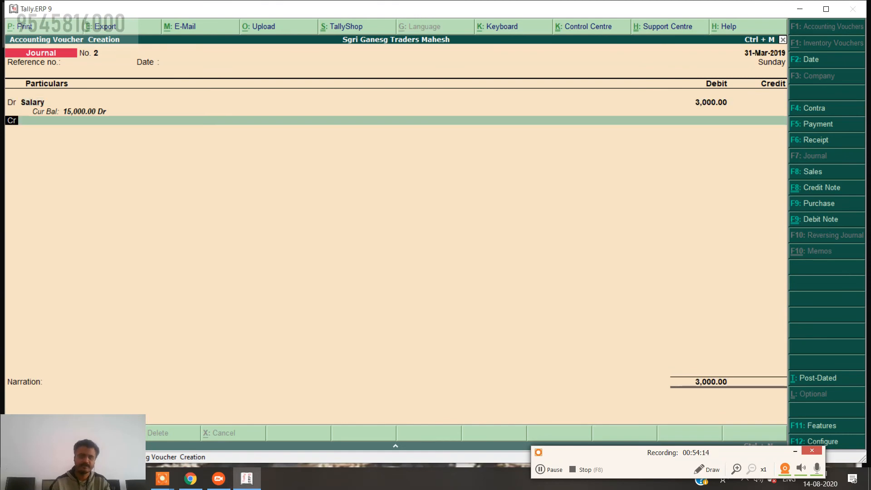
key("Return")
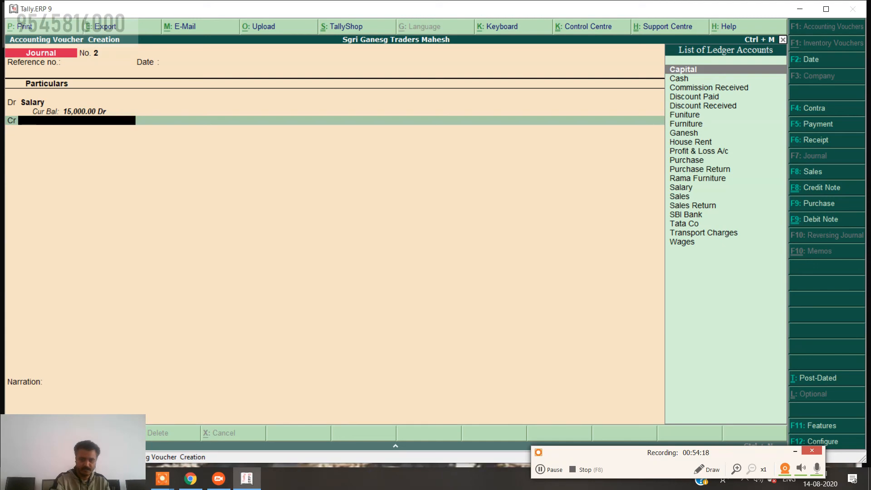
Create a Salary Unpaid ledger under Current Liabilities for the journal's credit line.
key("alt+c")
type("Sa")
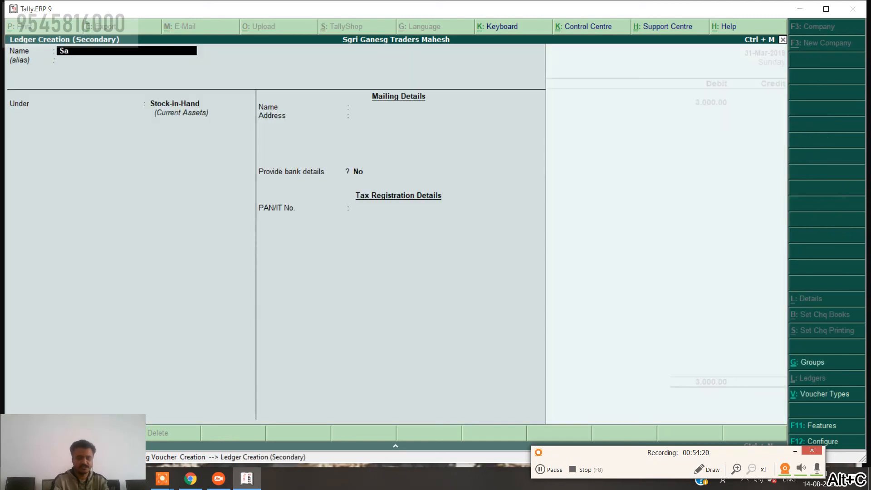
type("lary U")
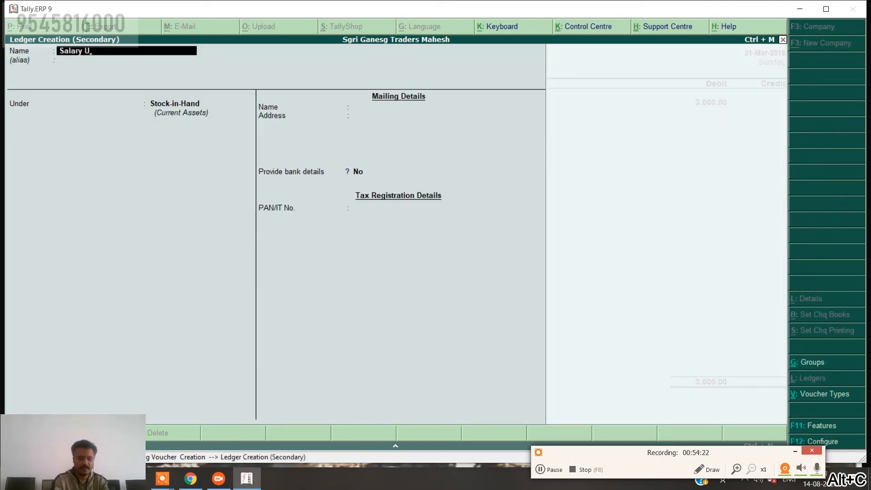
type("npaid")
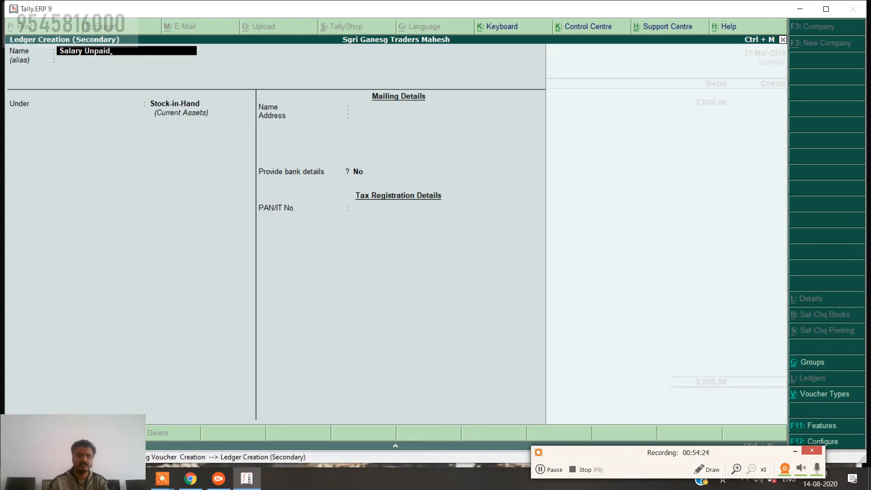
key("Return")
key("Return")
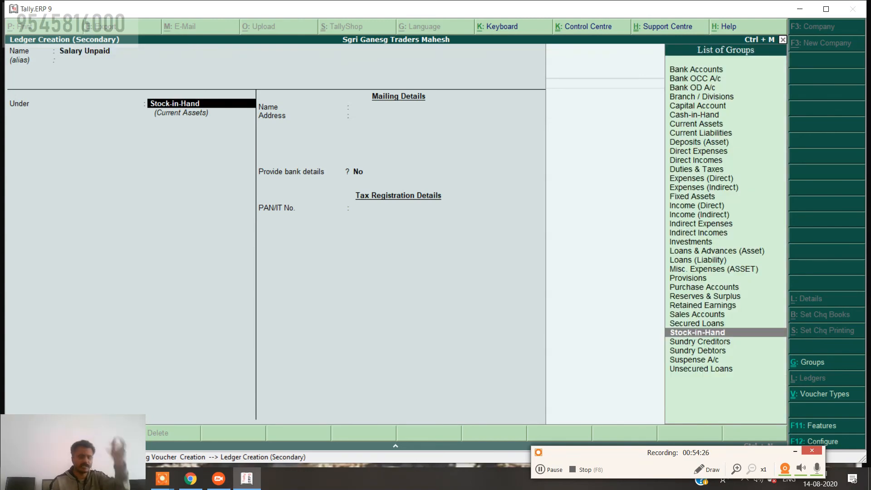
type("C")
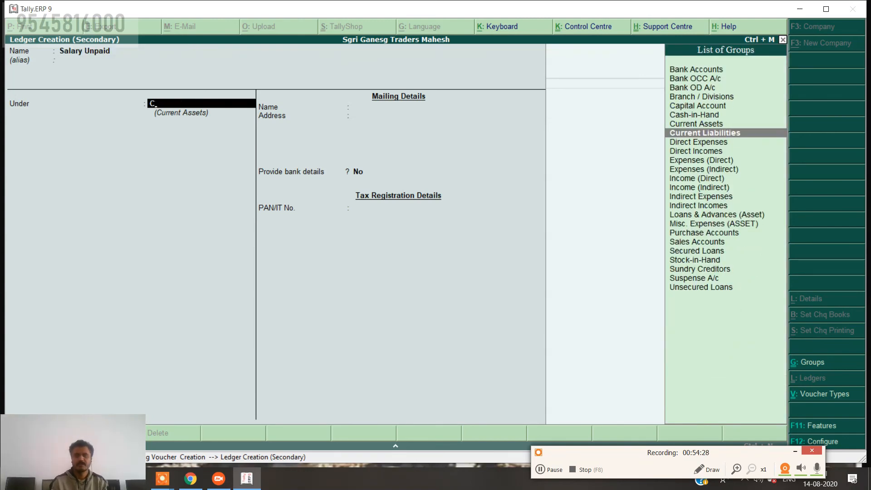
key("Return")
key("Return")
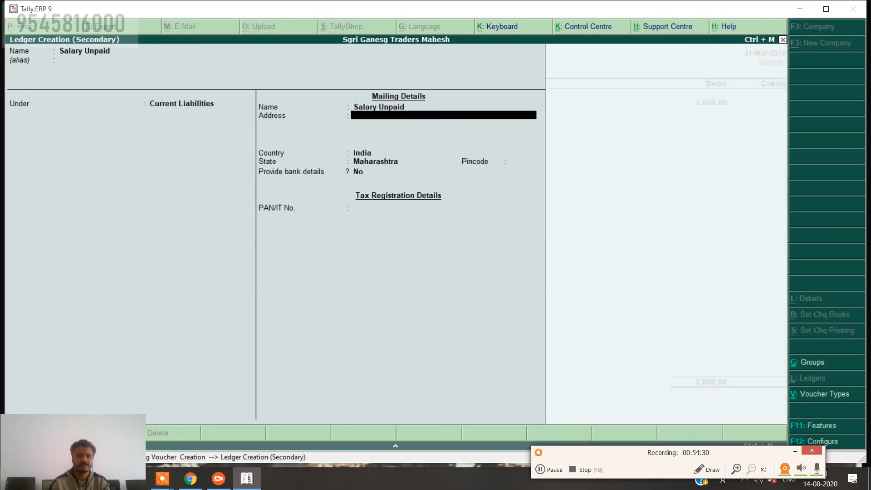
key("Return")
key("Return")
key("Return")
key("Return")
key("Return")
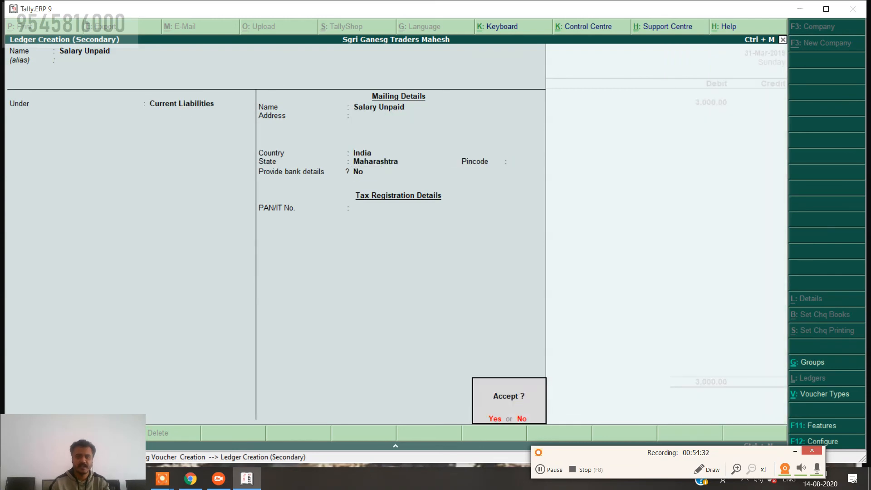
key("Return")
key("Return")
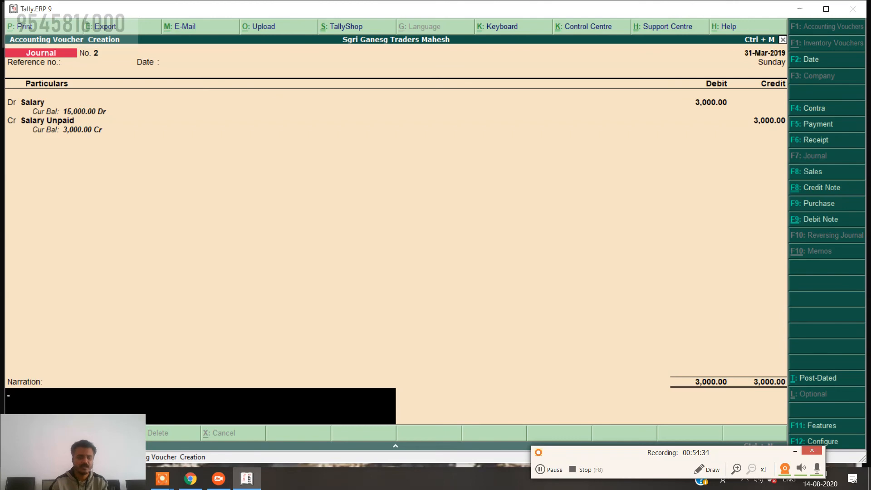
Add the narration 'being salary unpaid' and accept Journal No. 2.
type("being")
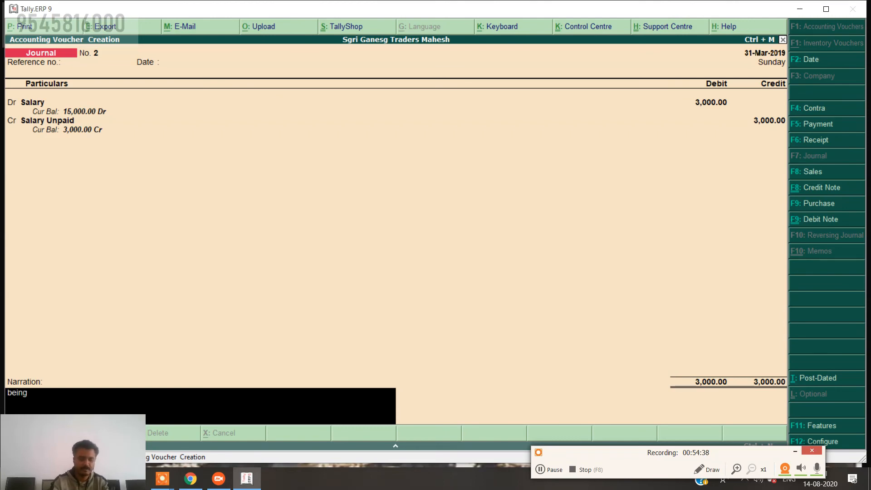
type(" salary")
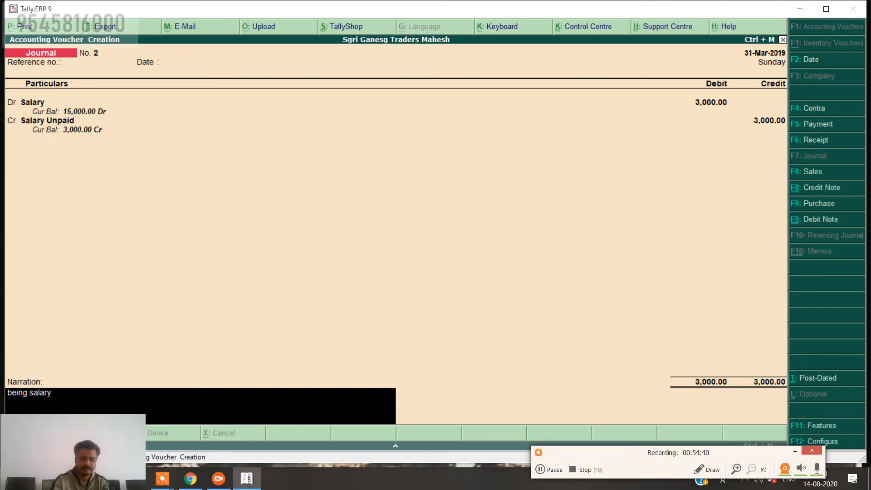
type(" unpaid")
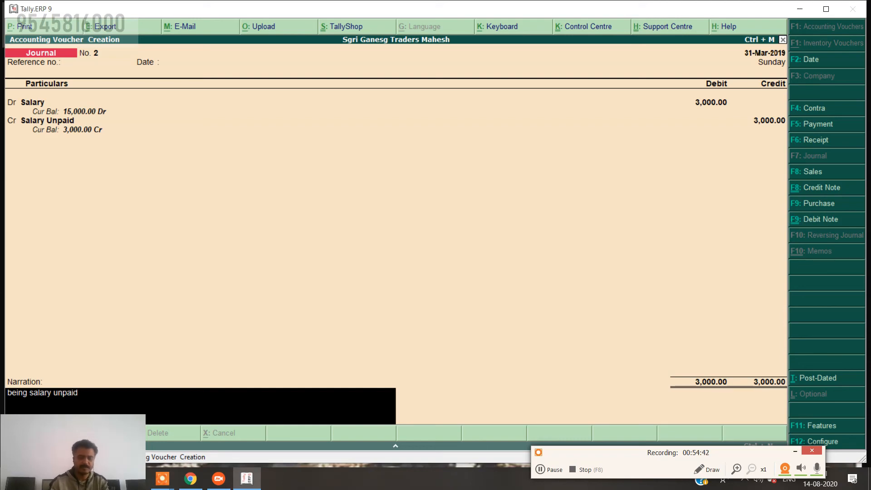
key("Return")
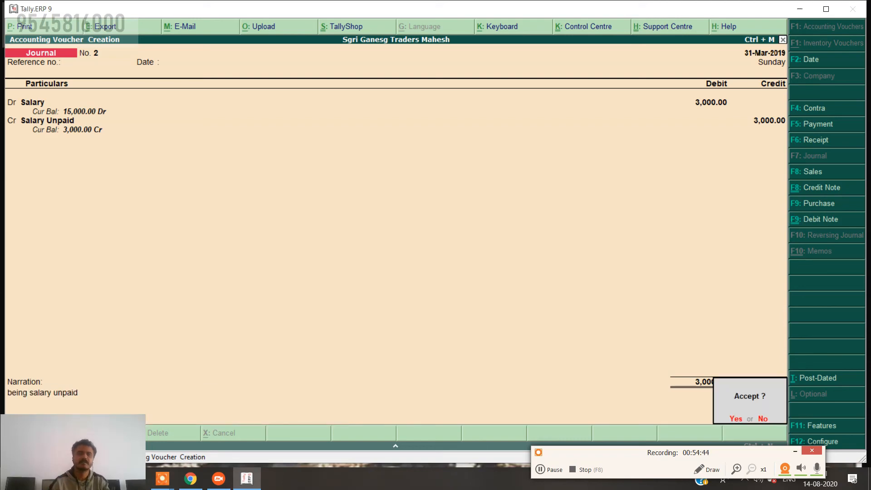
key("y")
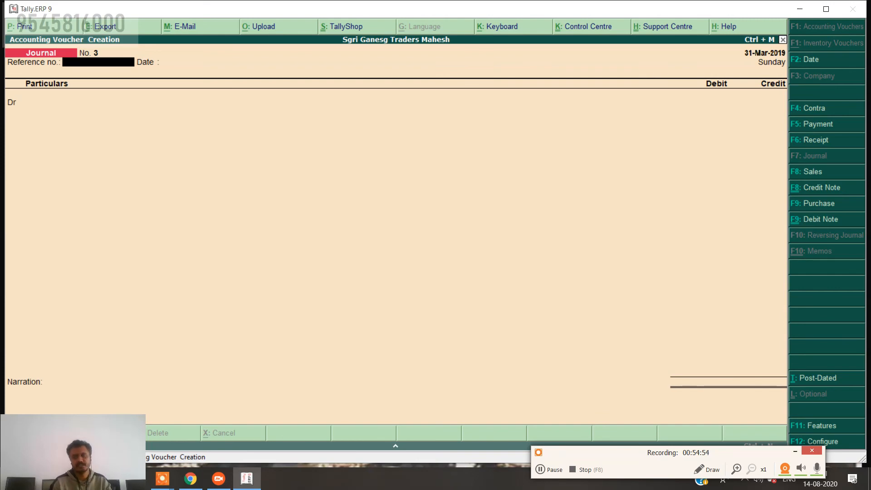
From journal No. 3's debit line, create a 'Commission Unreceived' ledger under Current Assets.
key("Return")
key("Return")
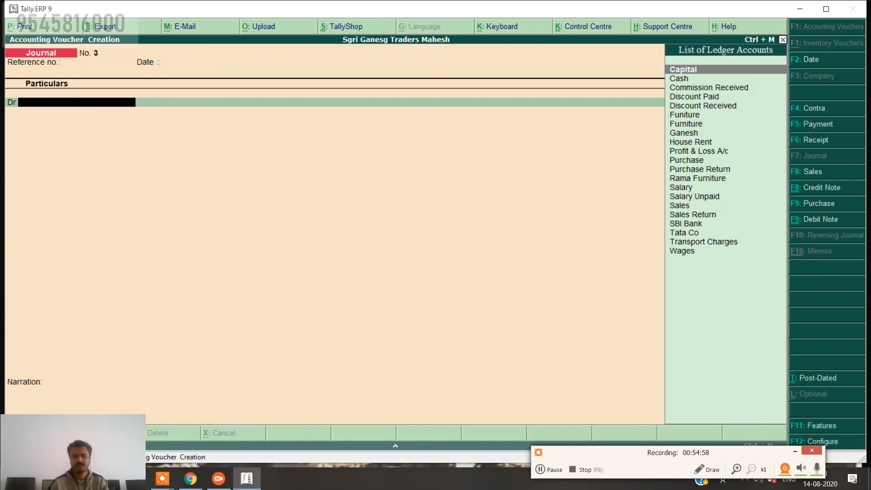
key("alt+c")
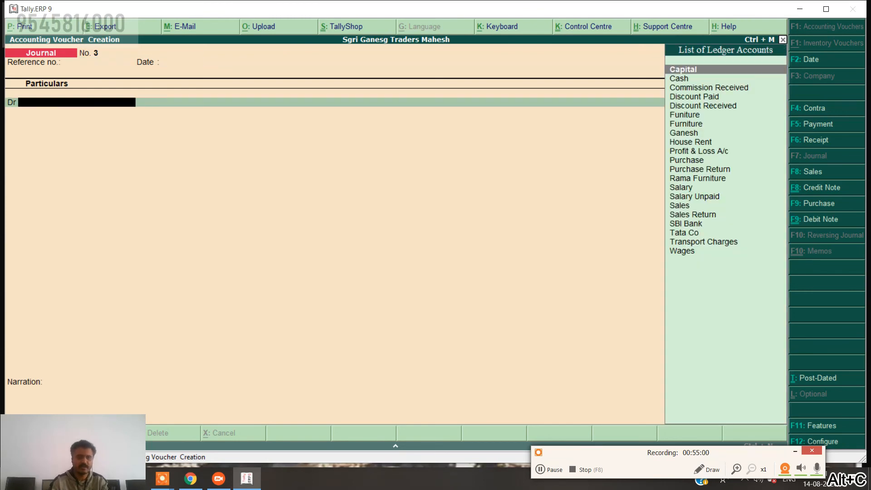
type("Commi")
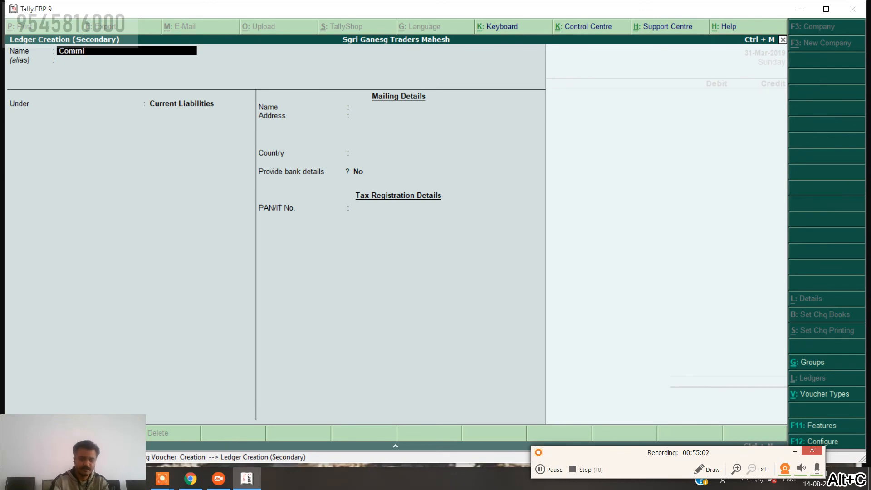
type("ssion U")
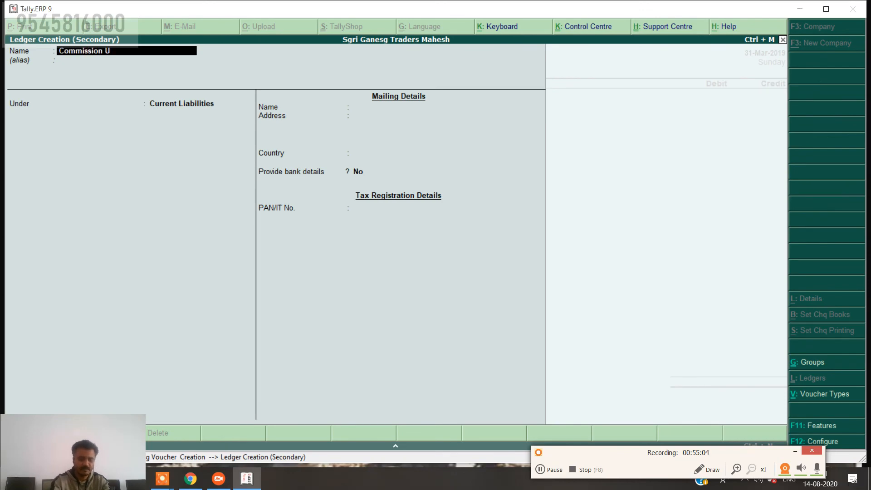
type("nreci")
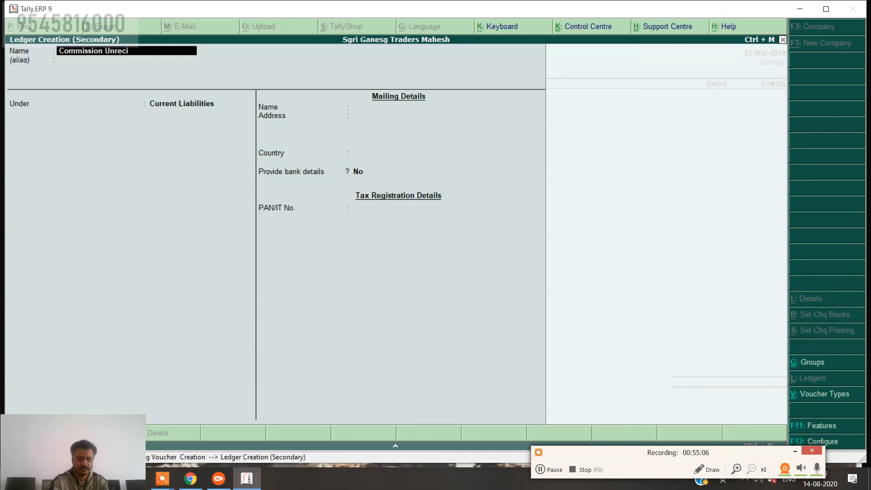
type("ved")
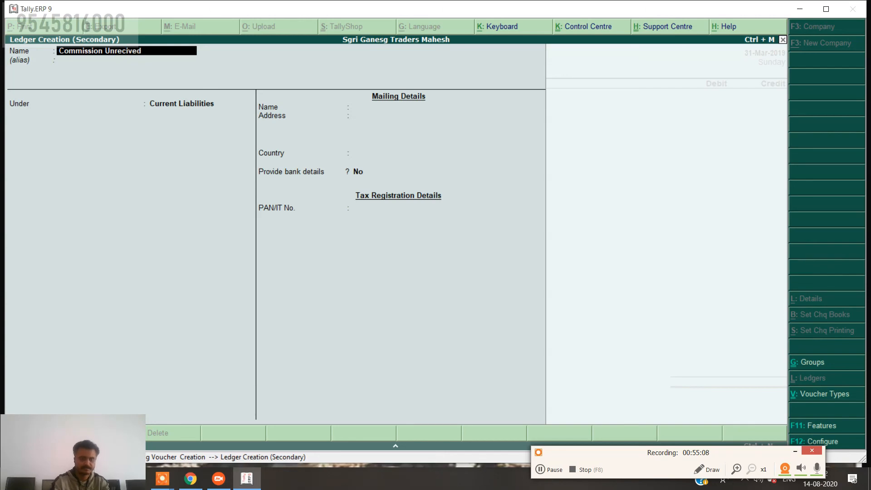
key("BackSpace")
key("BackSpace")
key("BackSpace")
type("evid")
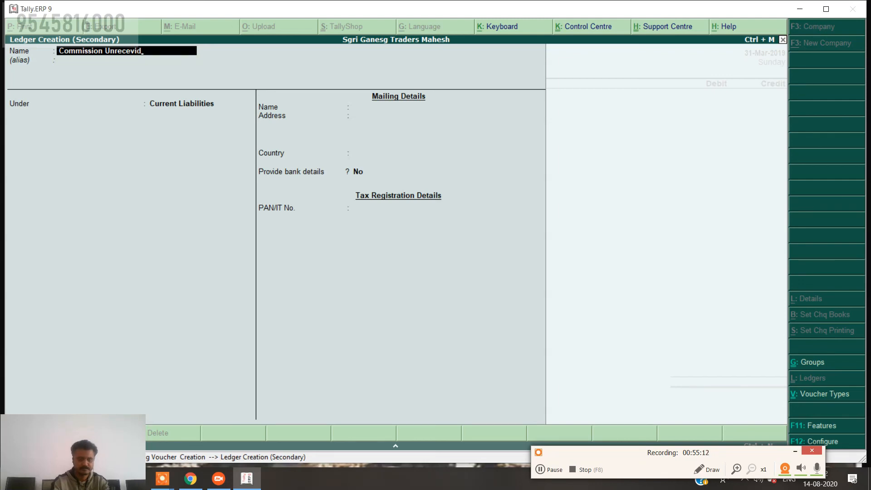
type("e")
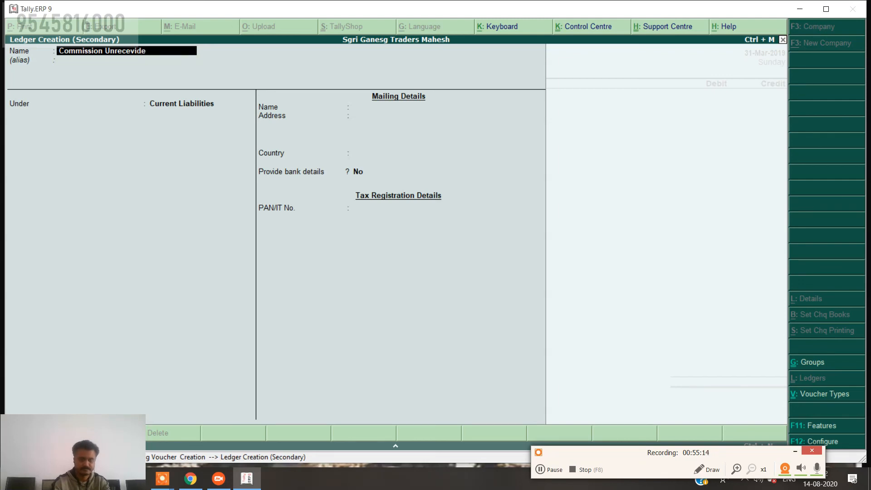
key("BackSpace")
key("BackSpace")
key("BackSpace")
key("BackSpace")
key("BackSpace")
key("BackSpace")
key("BackSpace")
key("BackSpace")
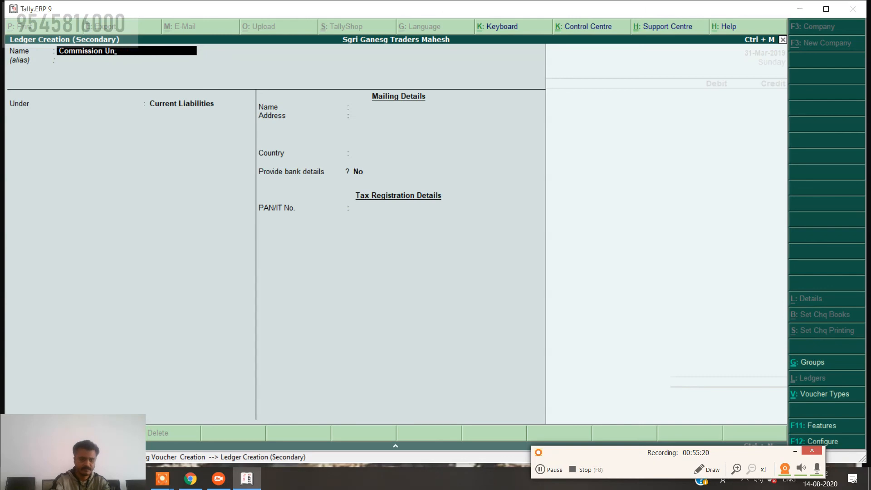
type("rece")
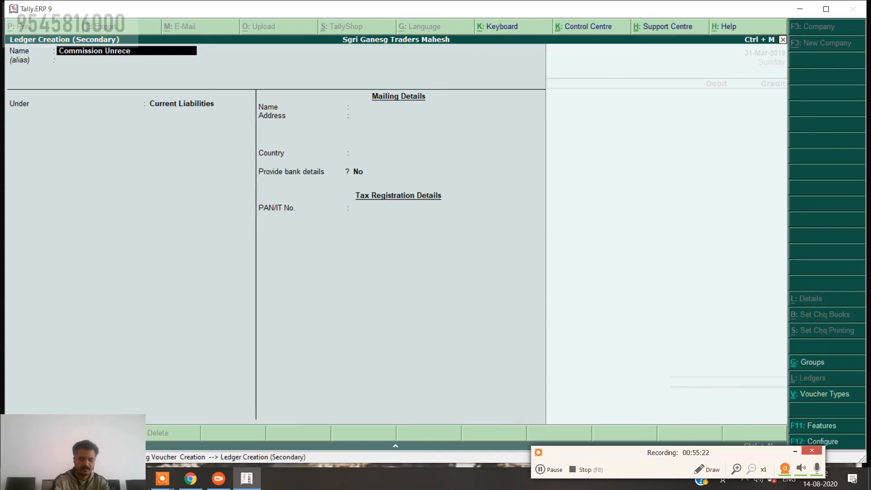
type("ived")
key("Return")
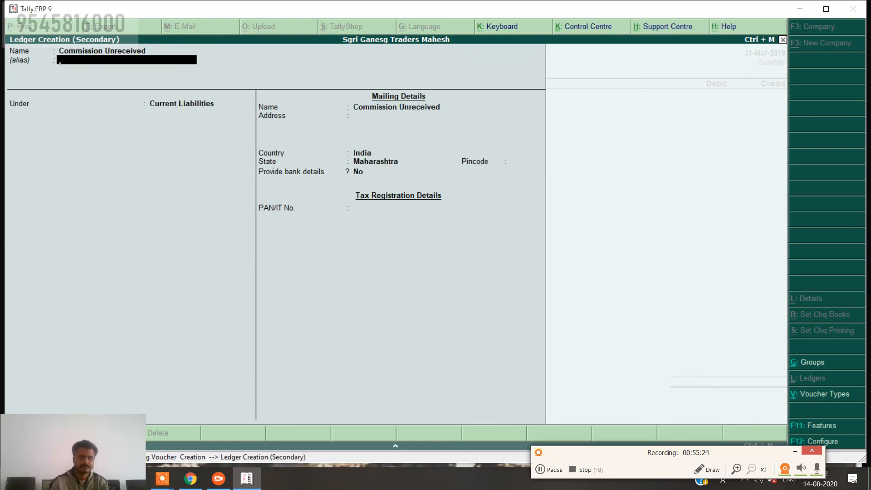
key("Up")
key("Return")
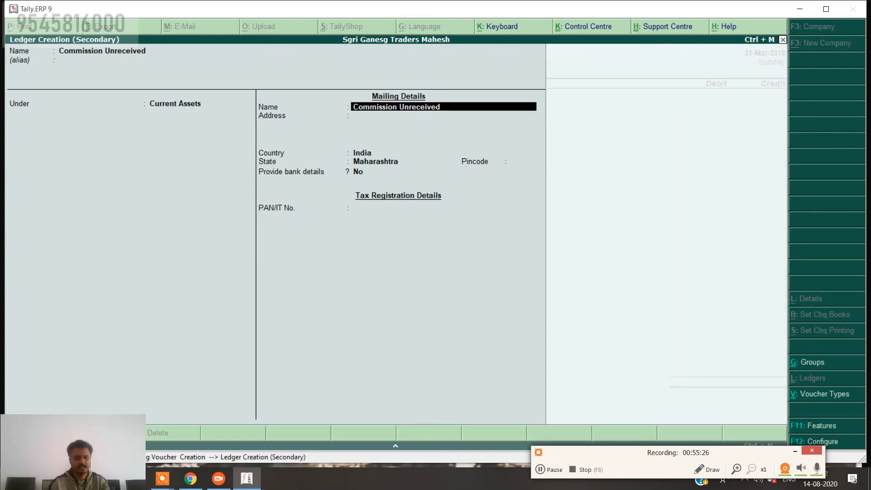
key("ctrl+a")
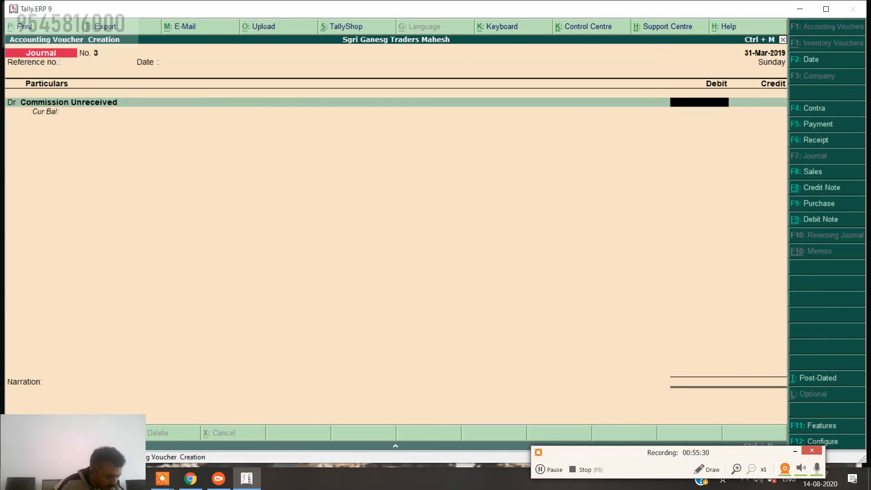
Debit 2,000, credit Commission Received 2,000, narrate 'being unreceived commission', and save the journal.
type("2000")
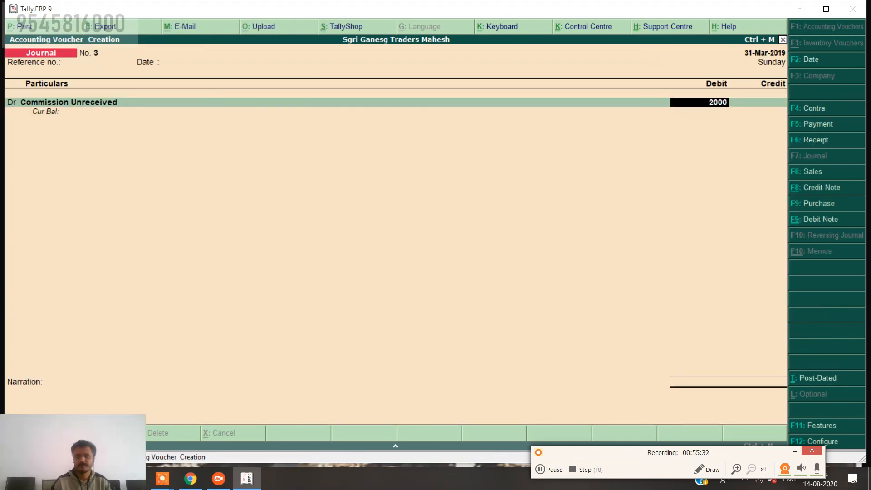
key("Return")
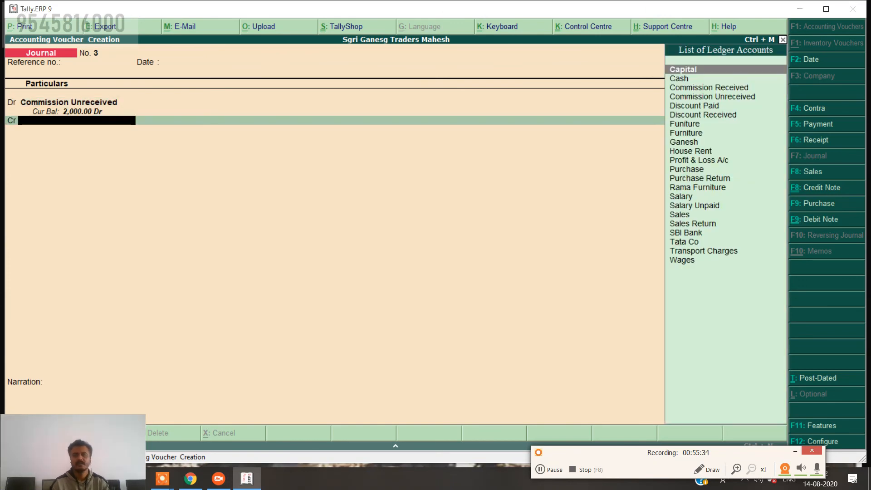
key("Down")
key("Down")
key("Return")
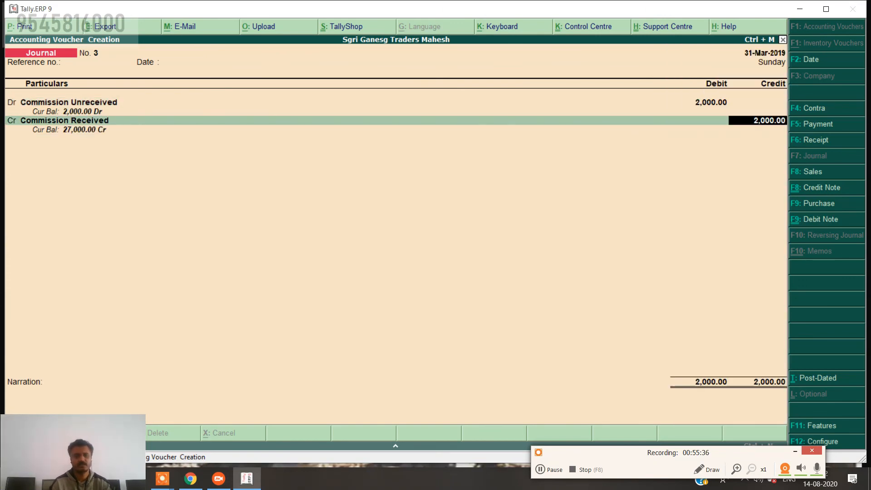
key("Return")
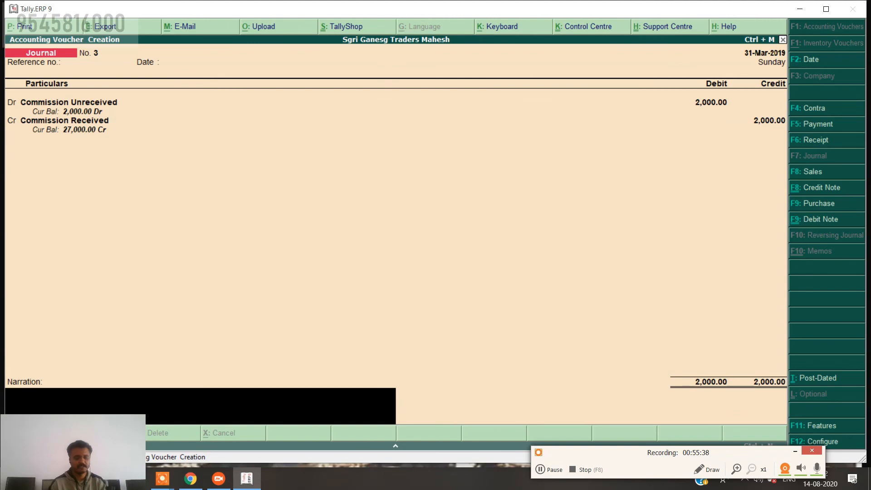
type("bein")
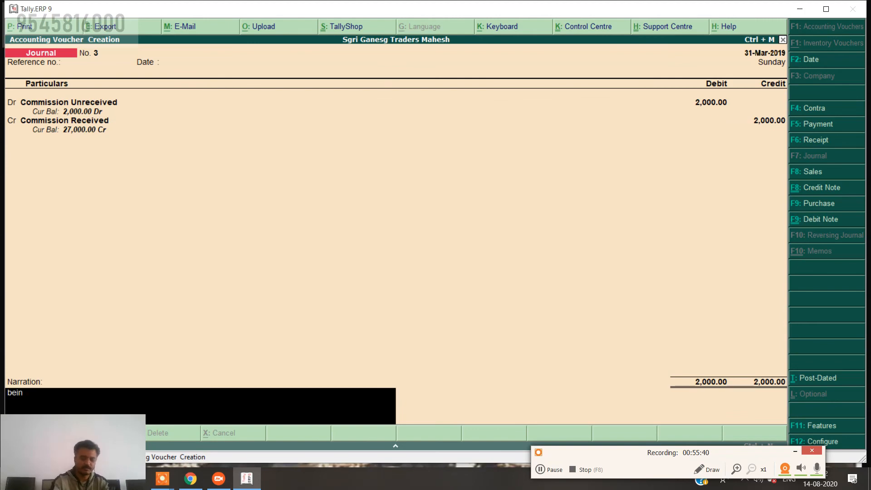
type("g unr")
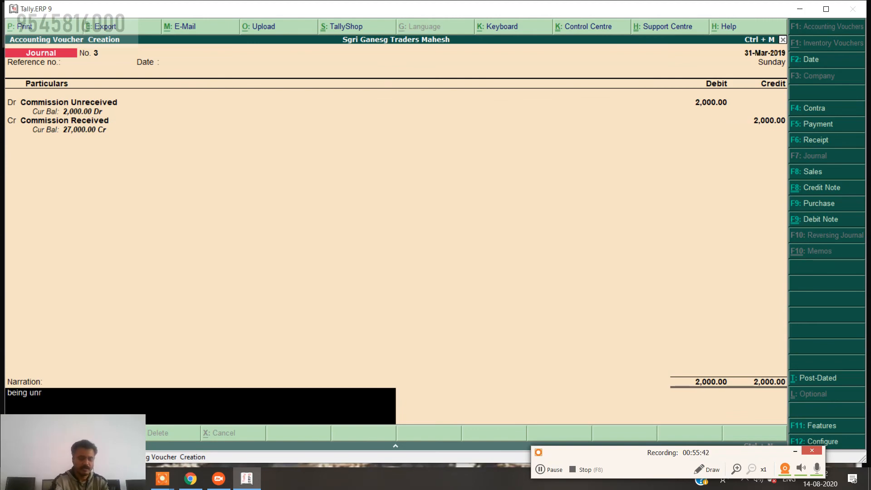
type("eceived")
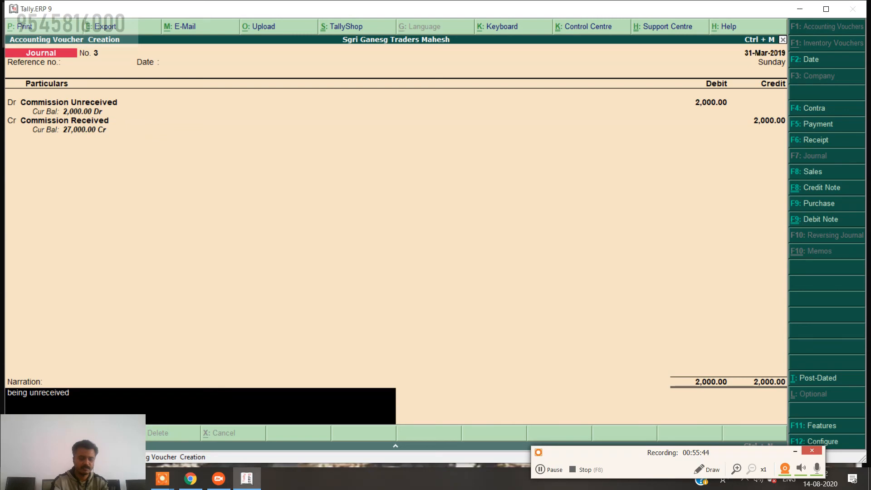
type(" commission")
key("Return")
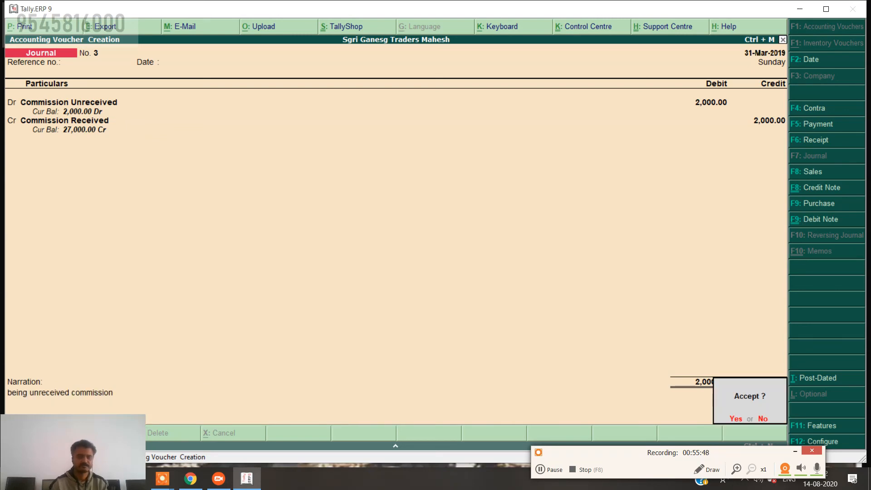
key("Return")
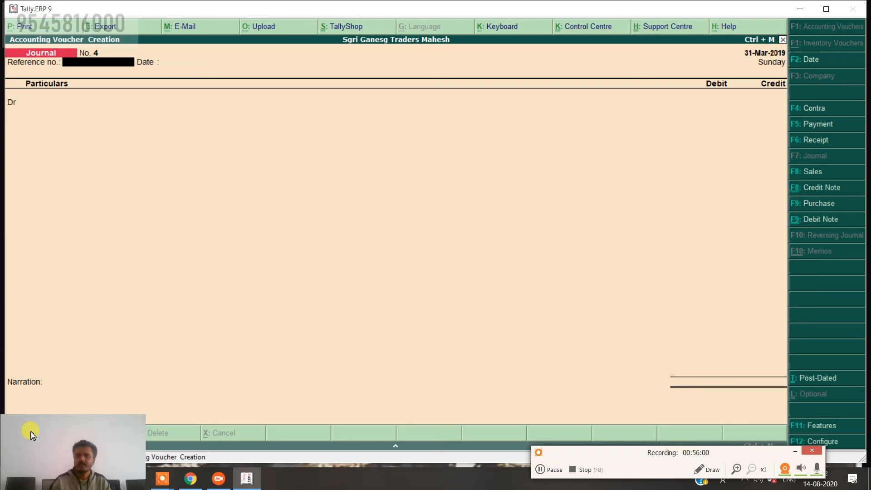
In a payment voucher, create a 'Prepaid Rent' ledger under Current Assets as the debit account.
left_click(822, 127)
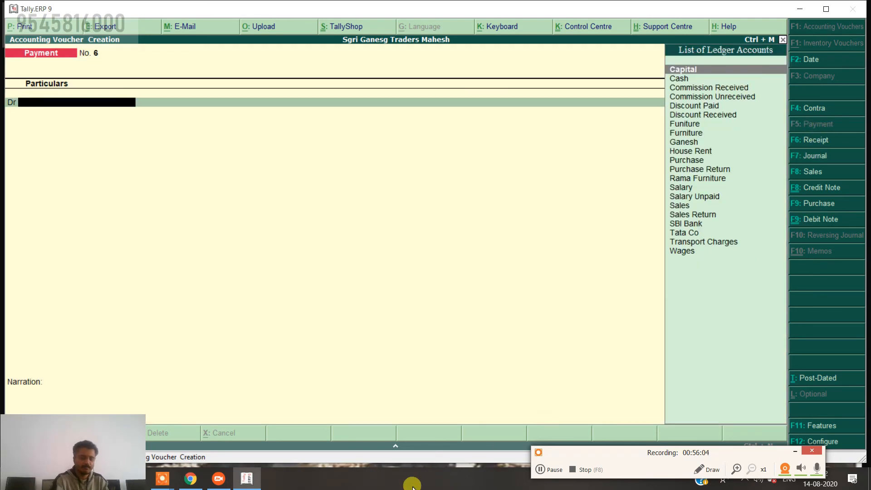
key("alt+c")
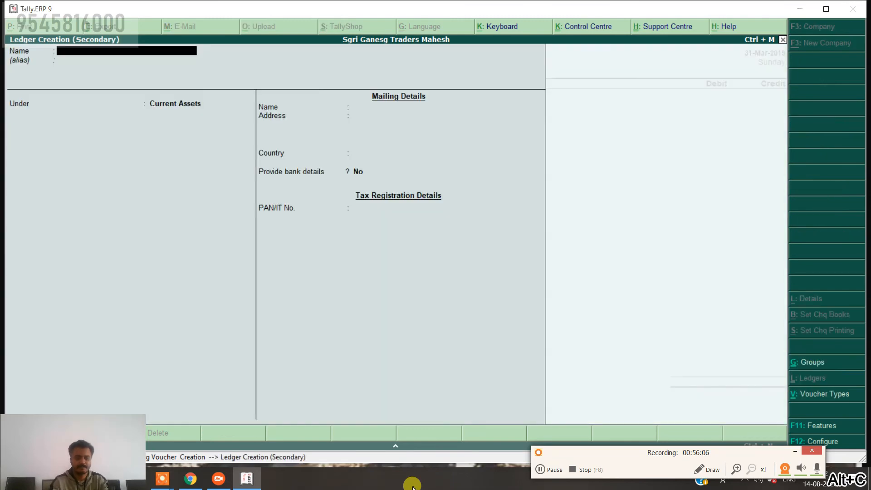
type("Prepa")
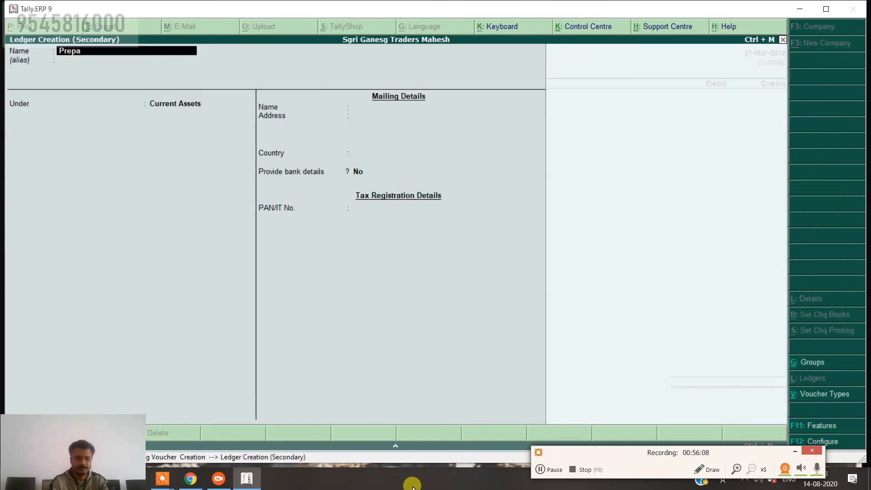
type("id Re")
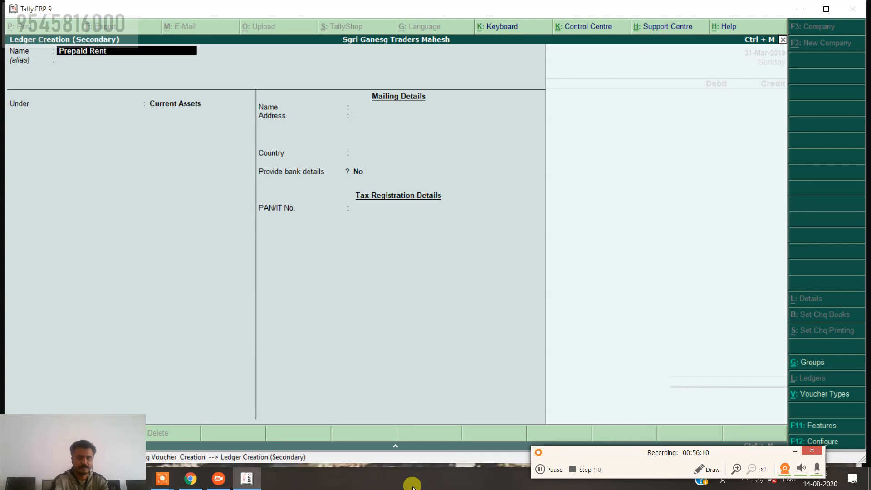
type("nt")
key("Return")
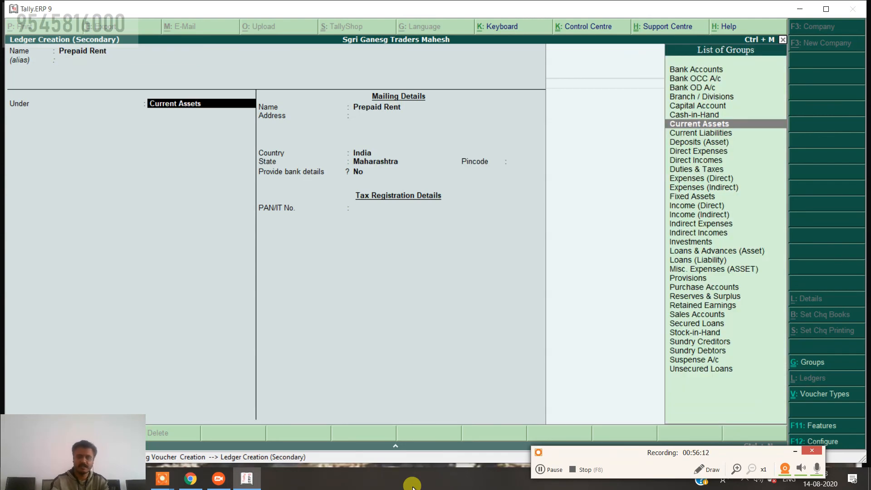
key("Down")
key("Return")
key("ctrl+a")
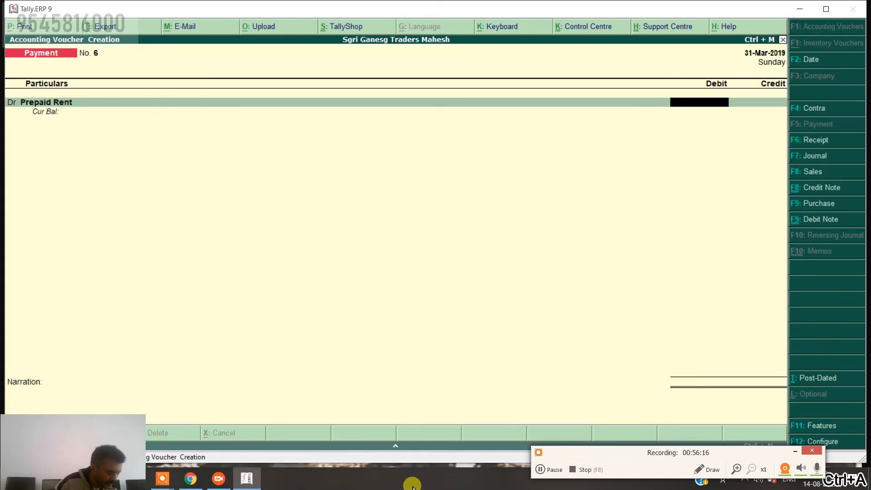
Debit Prepaid Rent 3,000 and credit SBI Bank, accepting the cheque allocation details.
type("300")
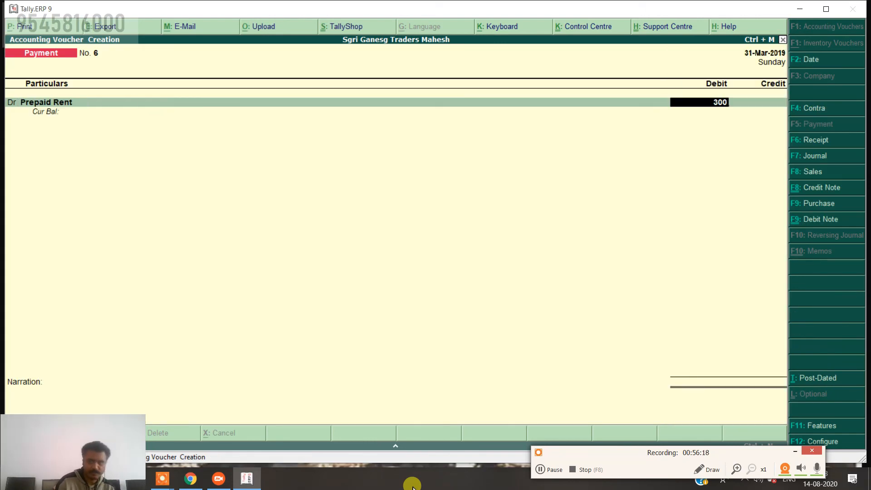
type("0")
key("Return")
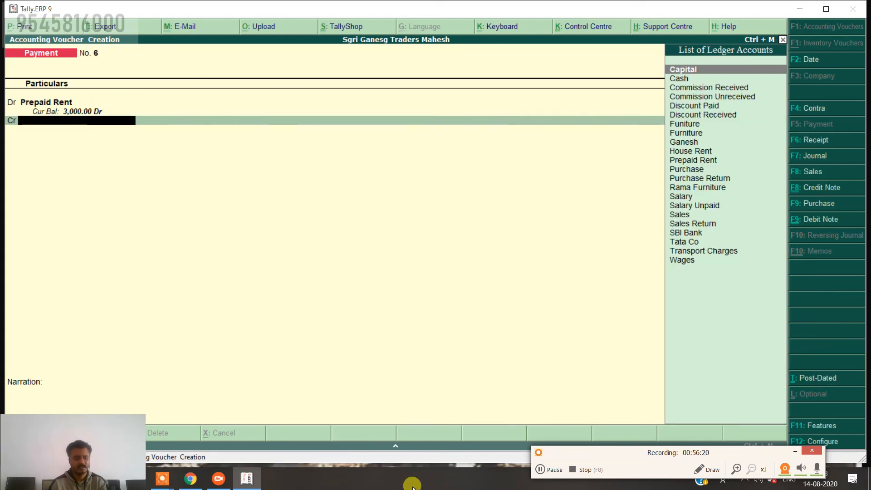
type("SB")
key("Return")
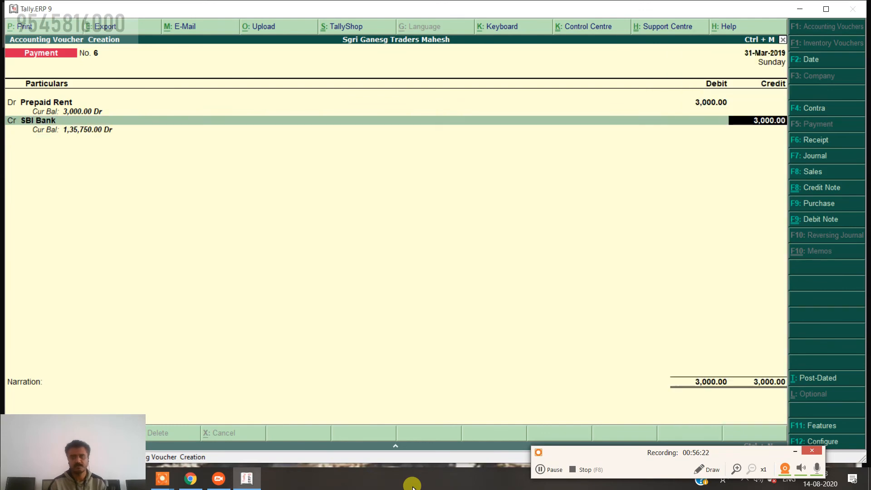
key("Return")
key("Return")
key("Return")
key("Return")
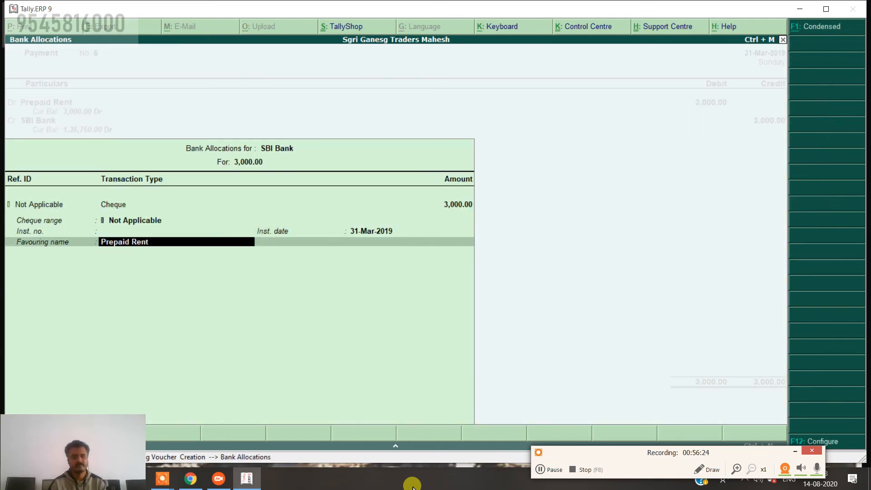
key("Return")
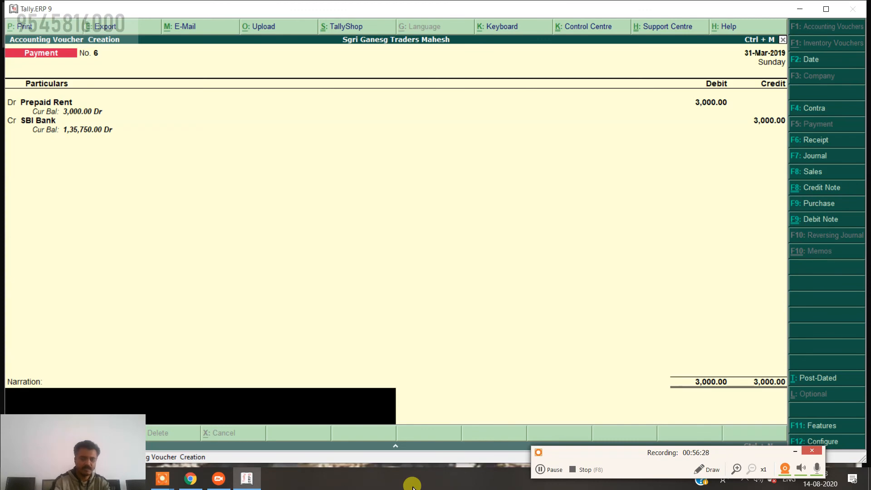
Narrate payment No. 6 'being rent paid for Aprl 2019' and save it.
type("being")
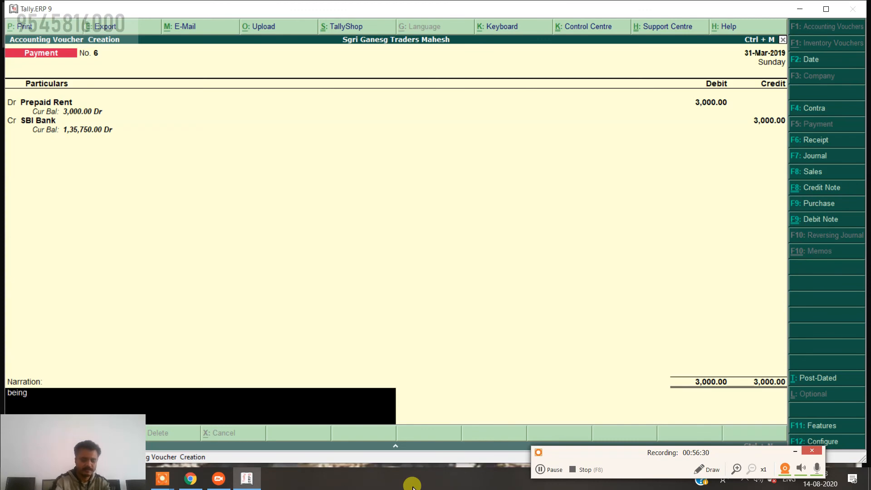
type(" rent paid")
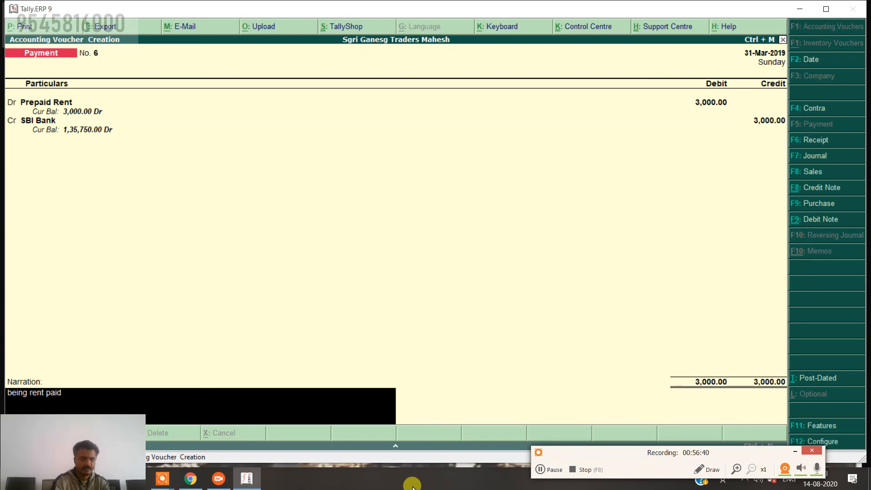
type("o")
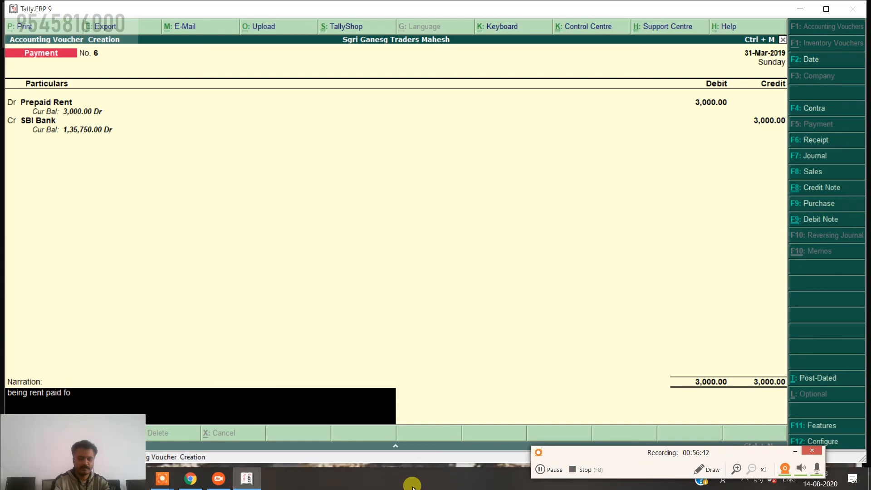
type("r Aprl 2")
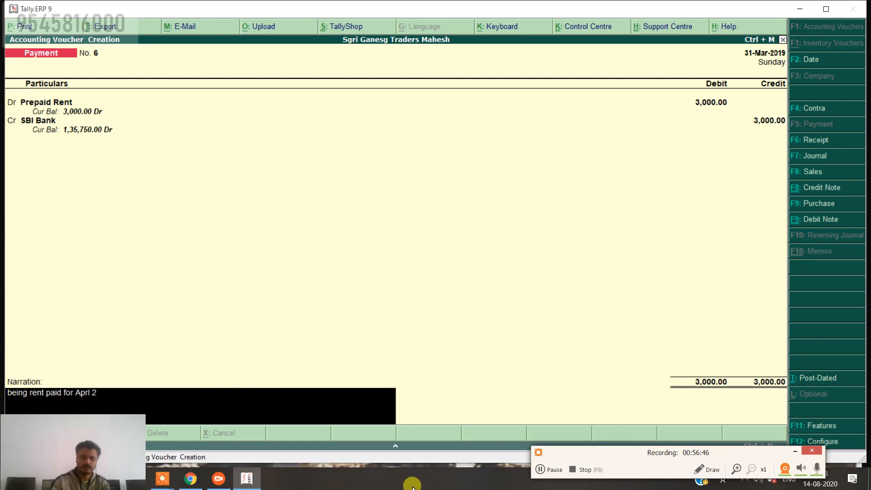
type("019")
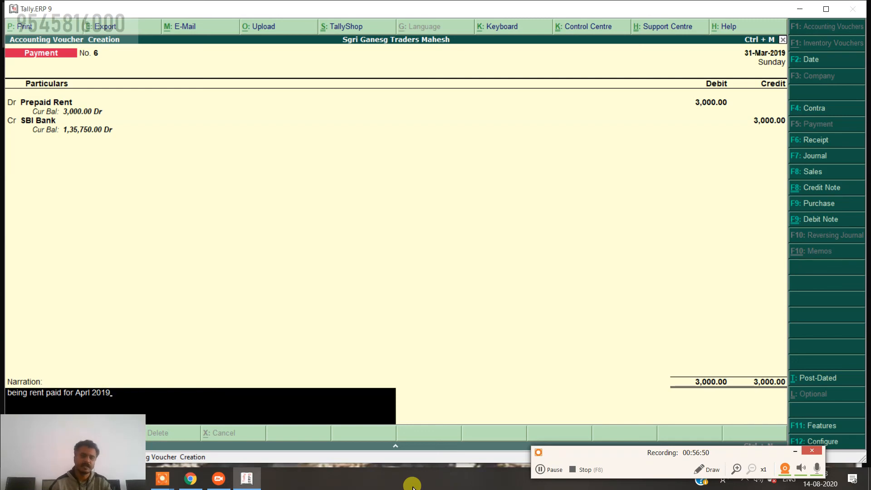
key("Return")
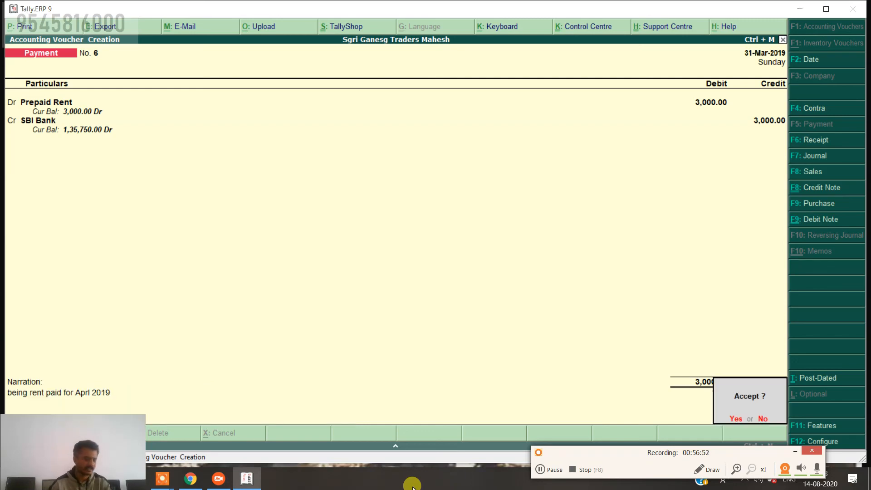
key("Return")
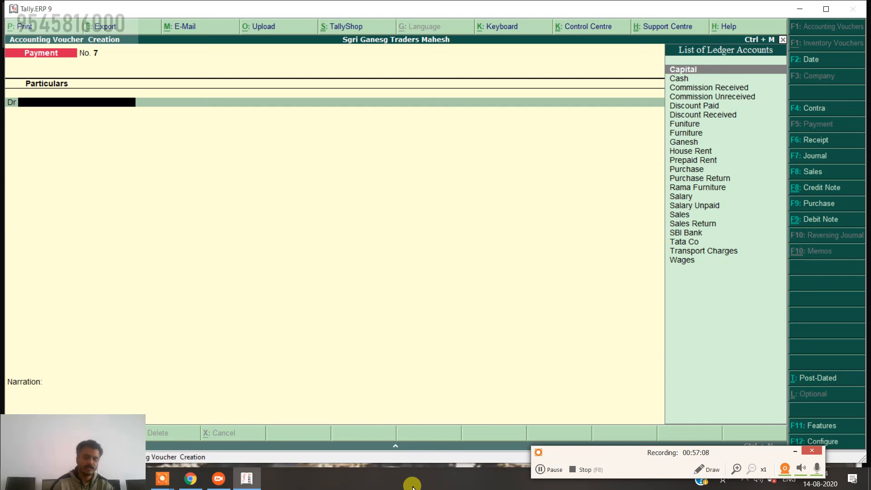
In a receipt voucher, create an 'Intrest Received in Advance' ledger under Current Assets.
left_click(814, 141)
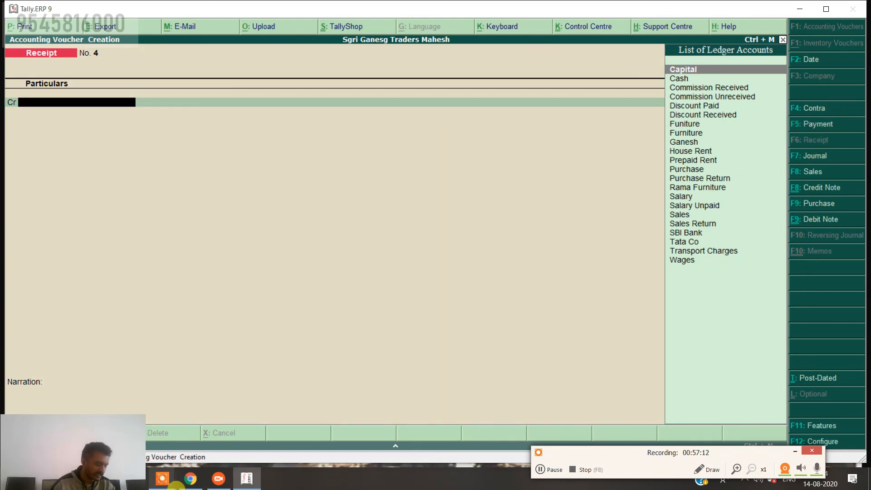
mouse_move(175, 486)
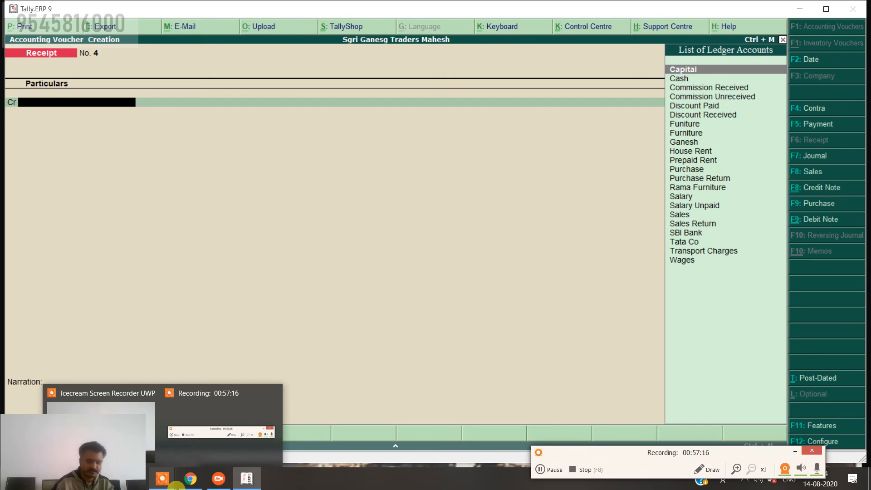
key("alt+c")
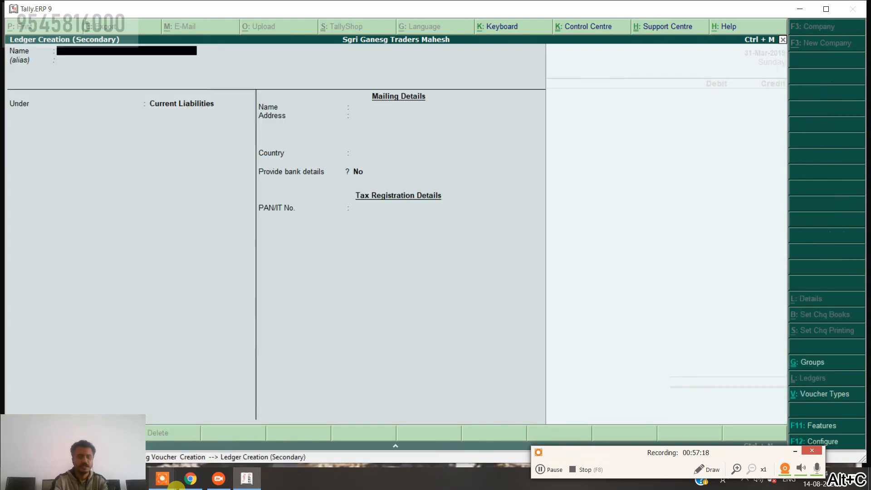
type("Intrest Received in Advance")
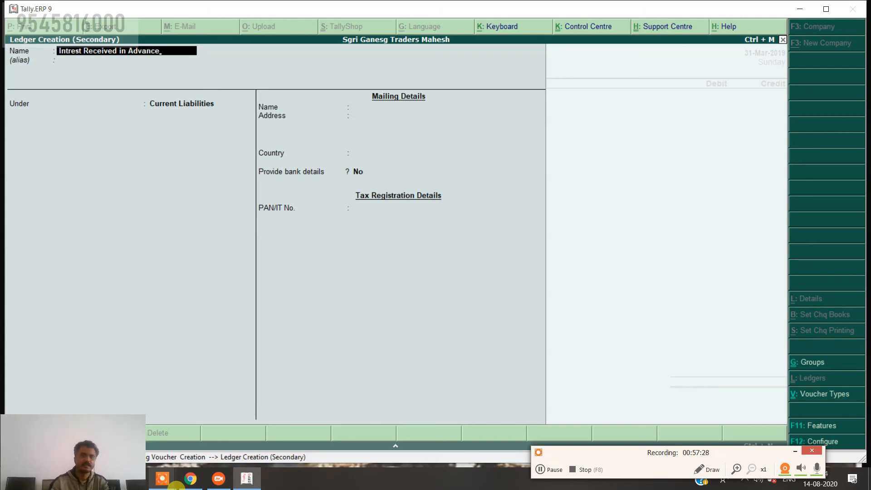
key("Return")
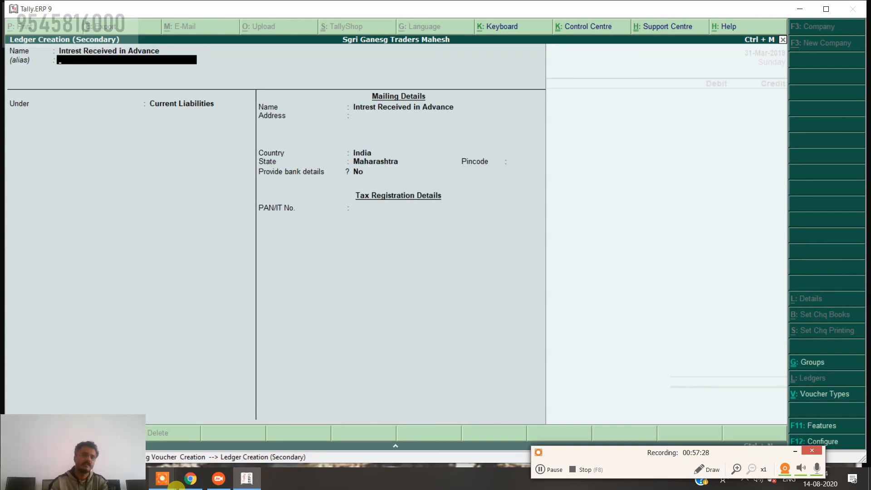
key("Return")
key("Up")
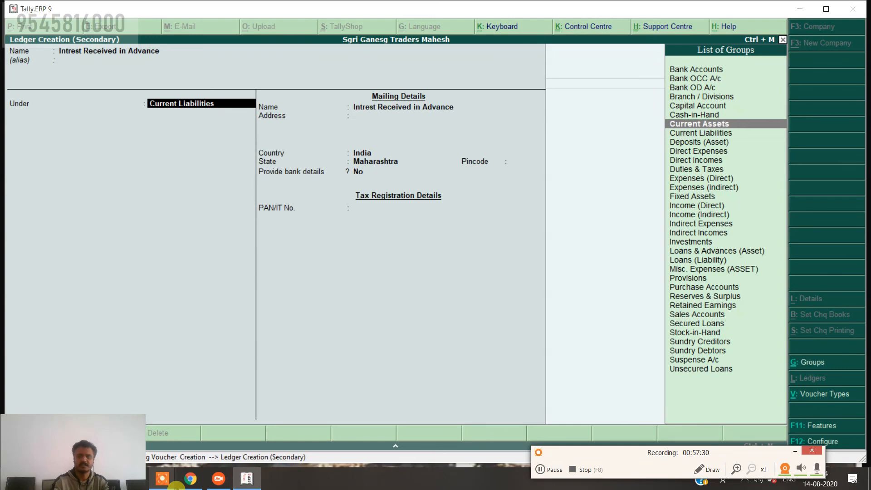
key("Return")
key("ctrl+a")
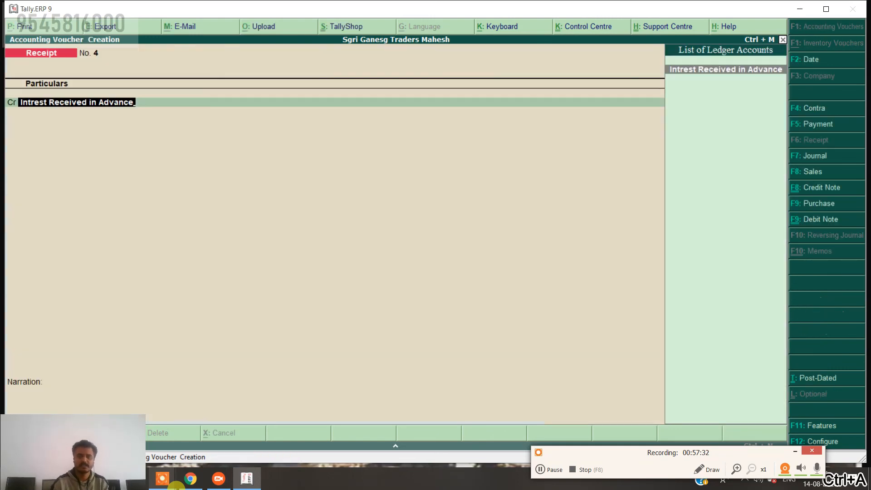
Credit Intrest Received in Advance 2,700, debit Cash, add the narration, and save receipt No. 4.
key("Return")
type("2700")
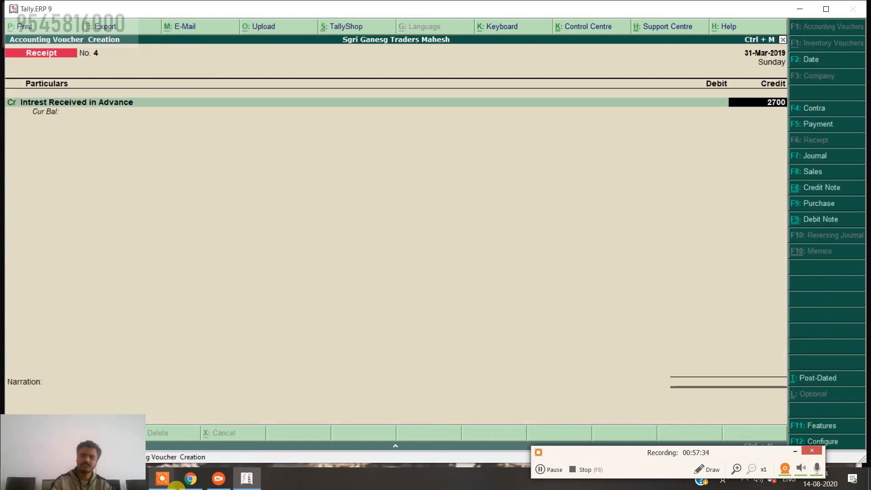
key("Return")
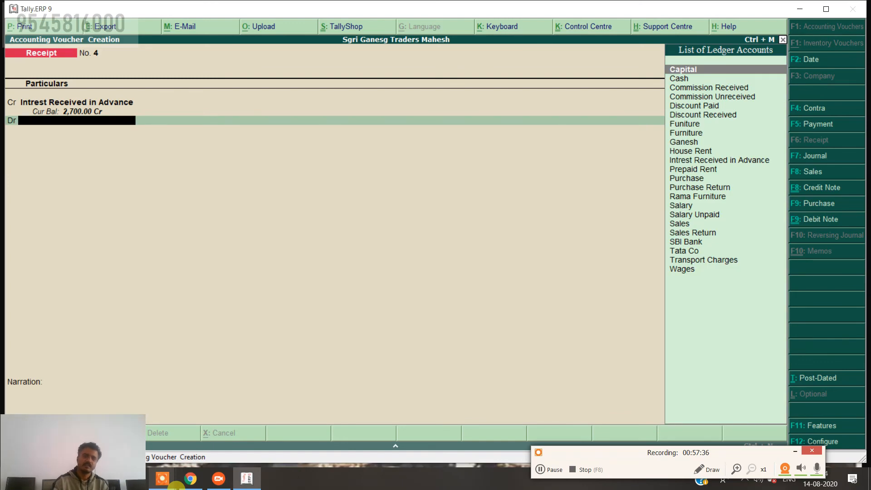
key("Down")
key("Return")
key("Return")
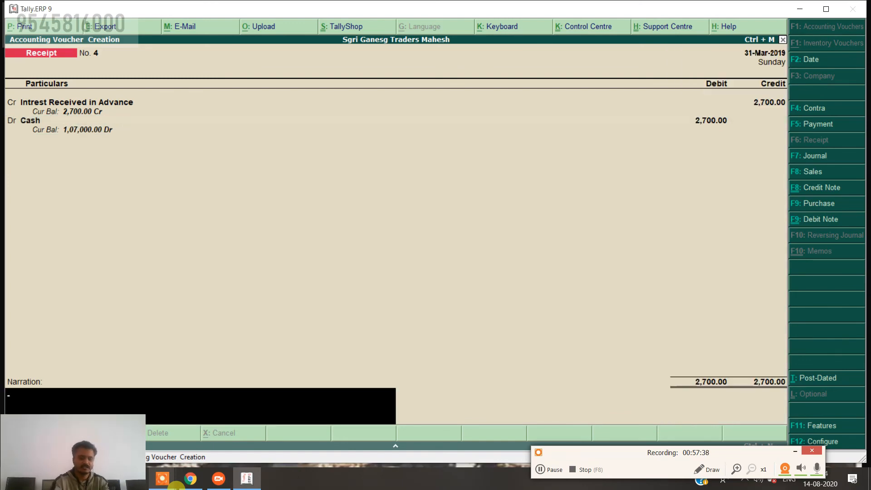
type("being i")
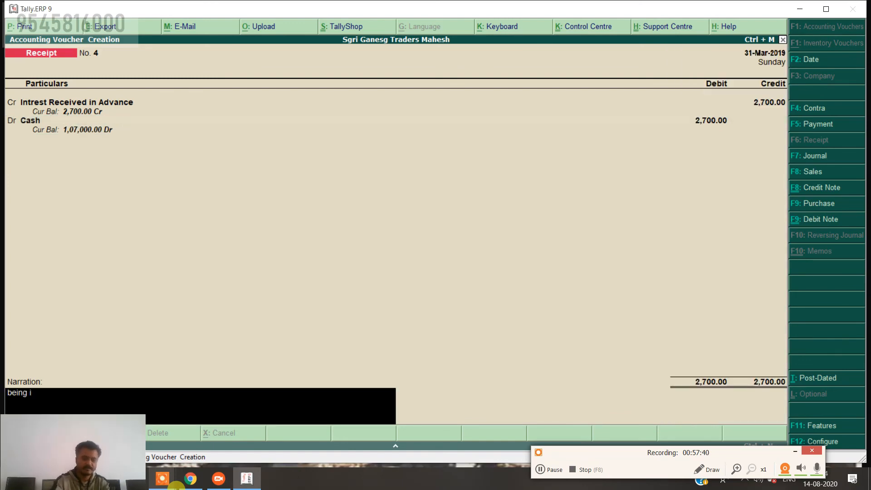
type("ntrest received for a")
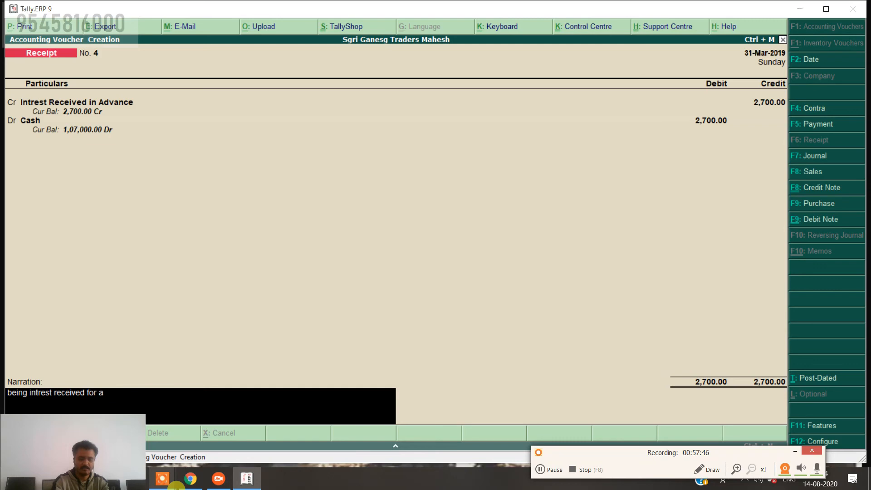
type("prl.")
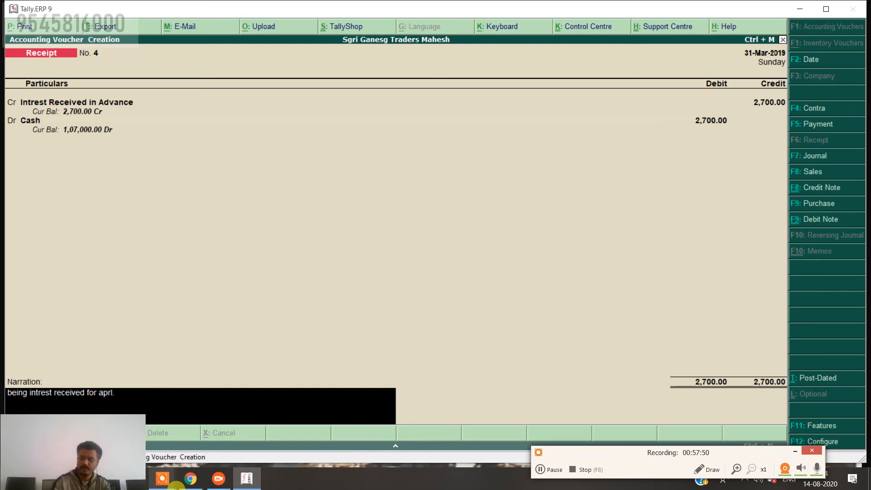
type("2019")
key("Return")
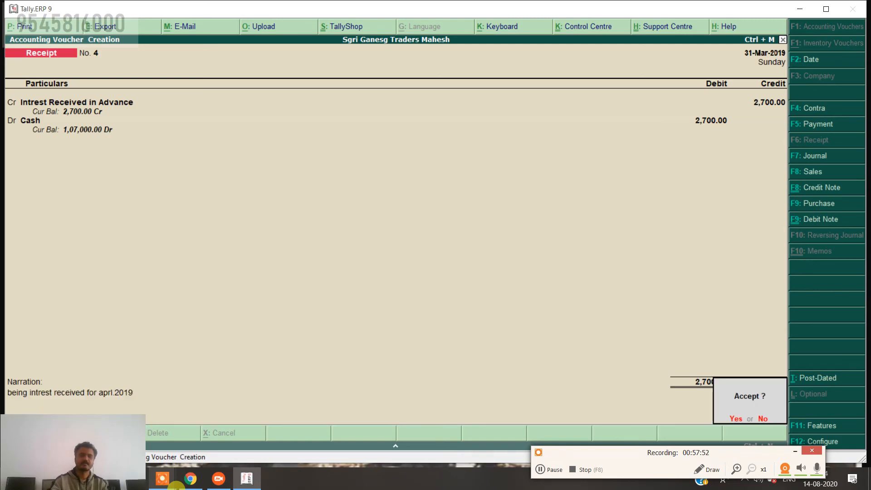
key("Return")
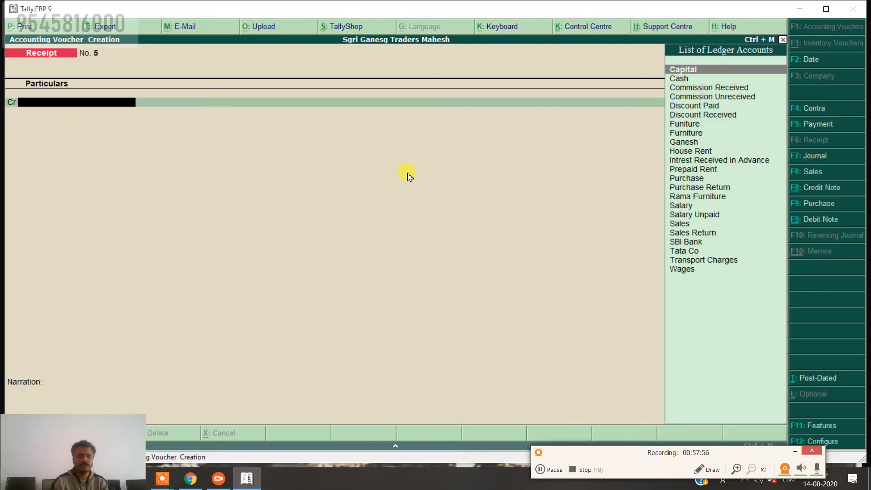
Abandon the unfinished receipt voucher without saving and open the Profit & Loss report.
key("Escape")
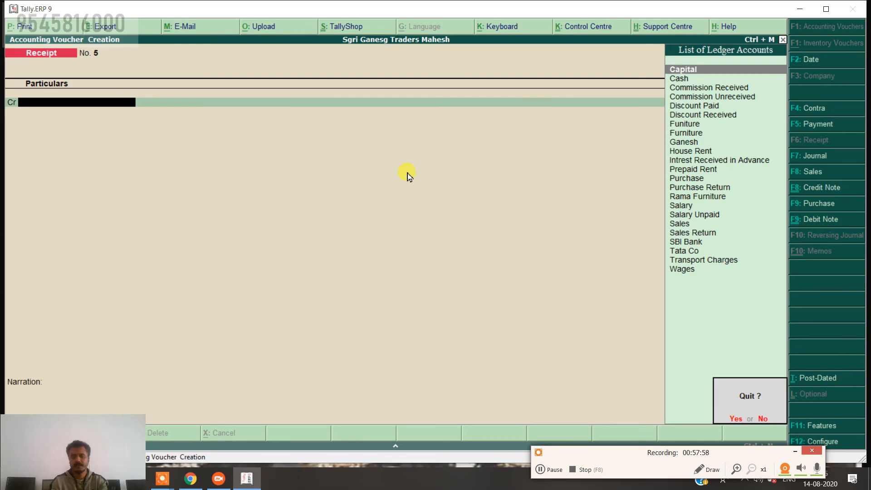
key("y")
key("Down")
key("Down")
key("Down")
key("Down")
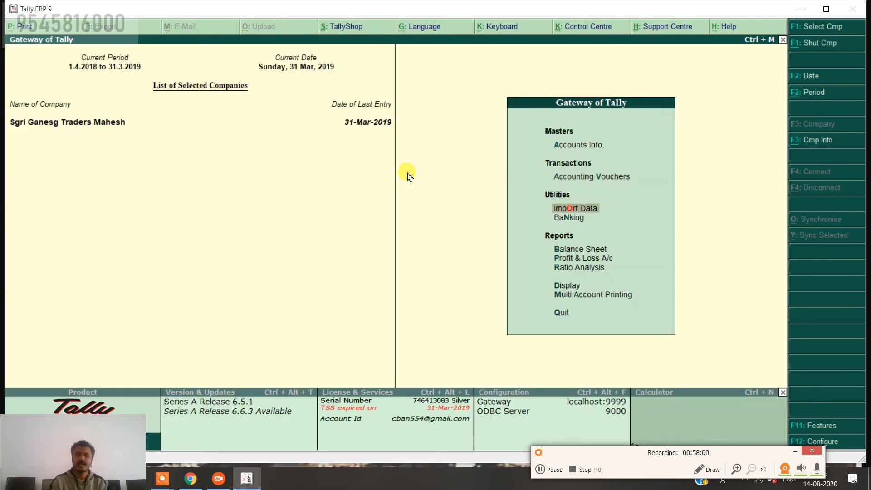
key("Return")
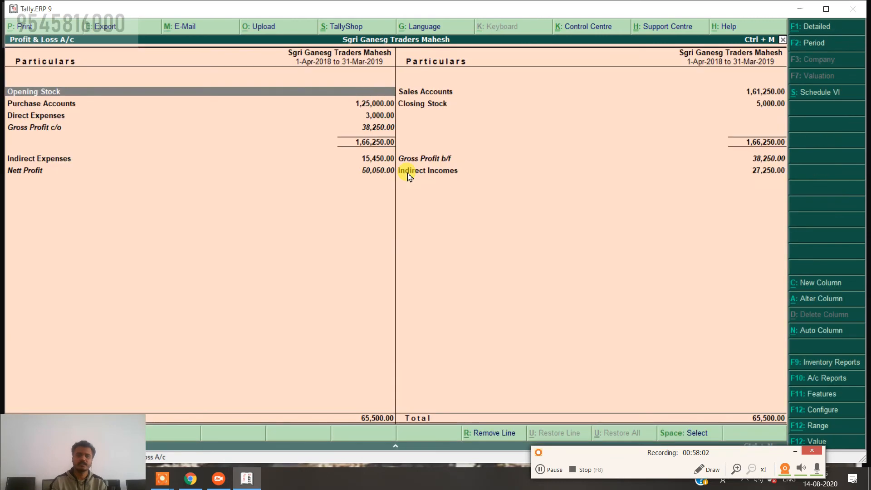
Review the detailed Profit & Loss, which shows a Nett Profit of 50,050.00.
key("alt+F1")
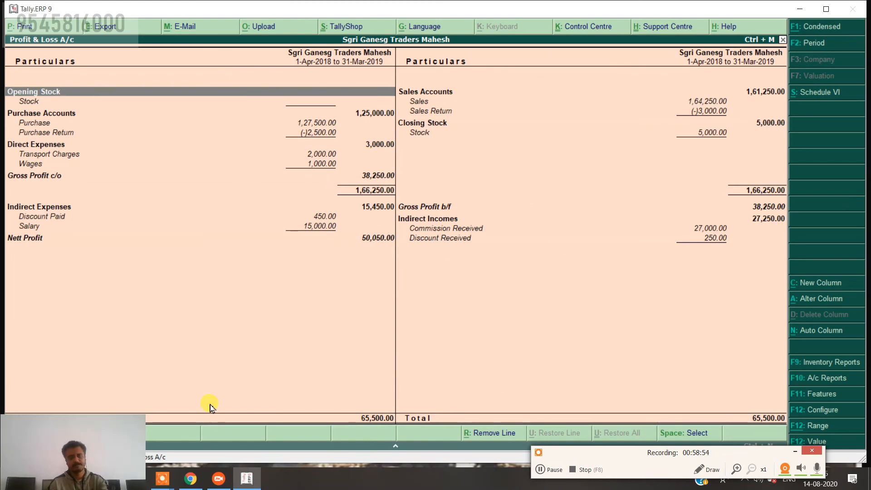
key("Escape")
key("Up")
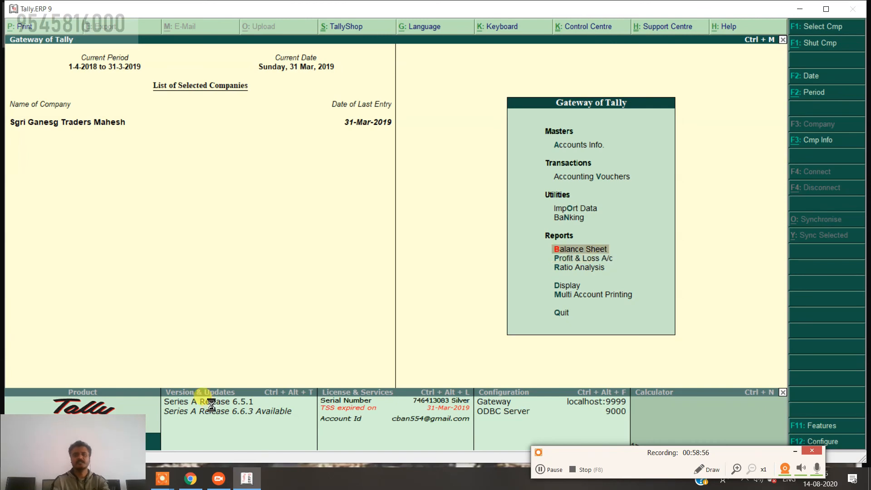
Open the detailed Balance Sheet and regroup the Prepaid Rent ledger under Current Assets.
key("Return")
key("alt+F1")
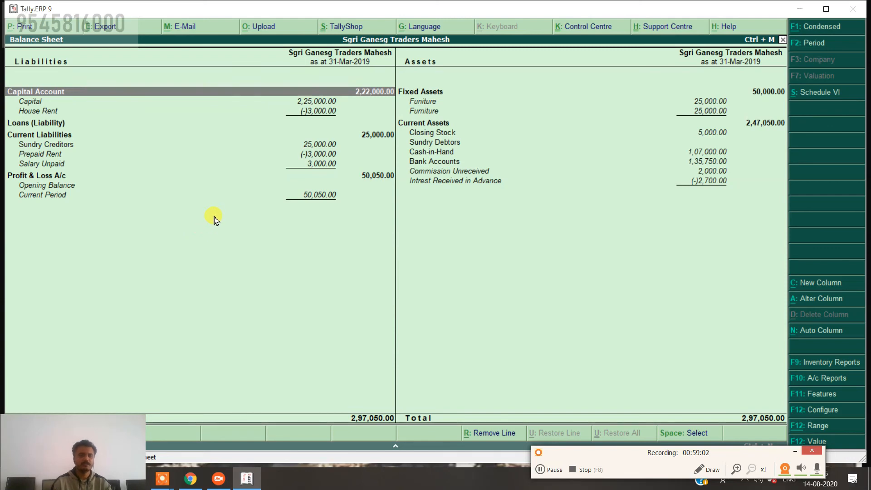
key("Down")
key("Down")
key("Down")
key("Down")
key("Down")
key("Down")
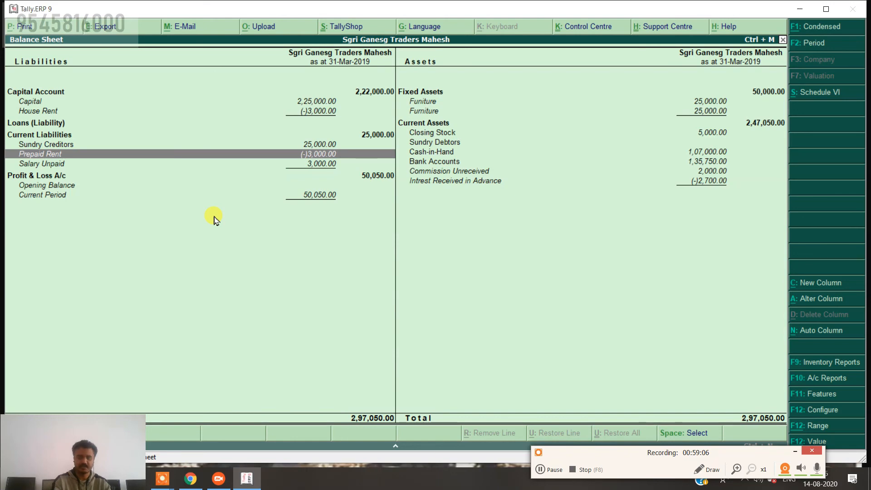
key("ctrl+Return")
key("Return")
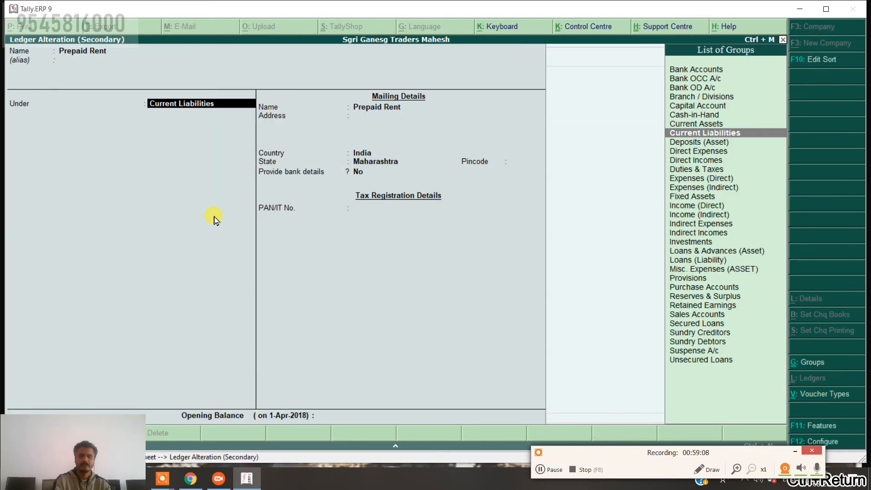
key("Up")
key("Return")
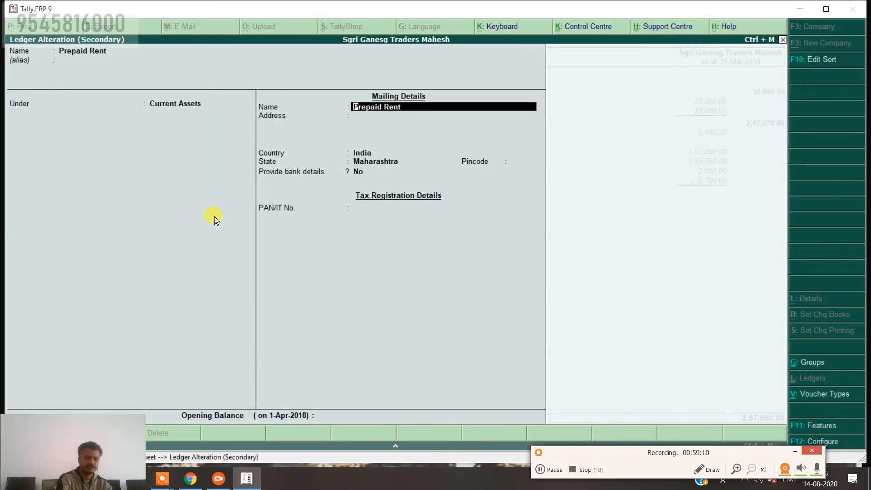
key("ctrl+a")
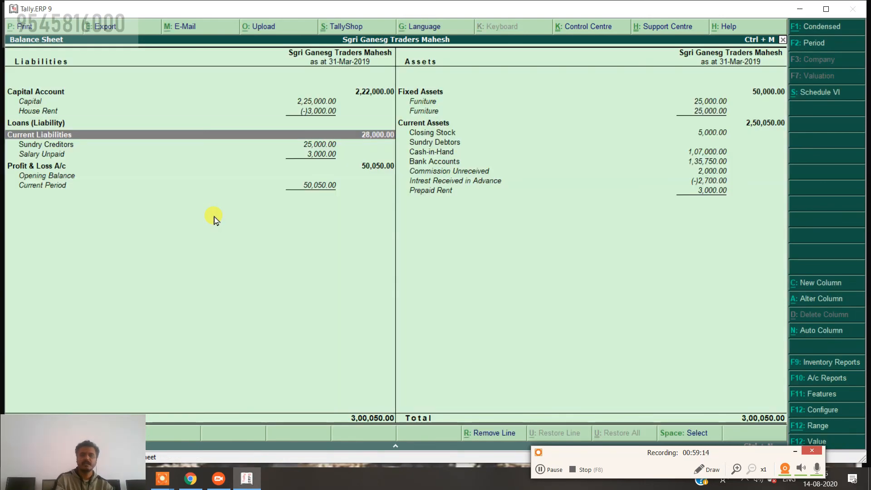
Open the Intrest Received in Advance ledger from the Balance Sheet for alteration.
key("Up")
key("Up")
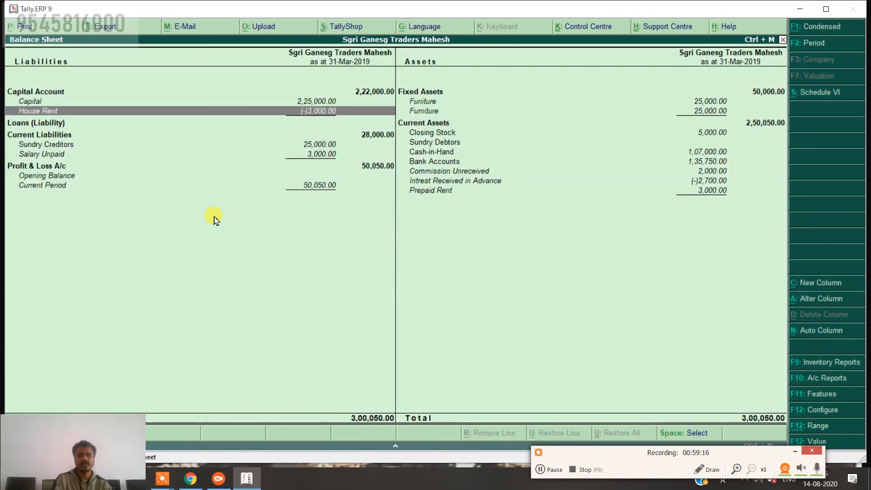
key("Down")
key("Right")
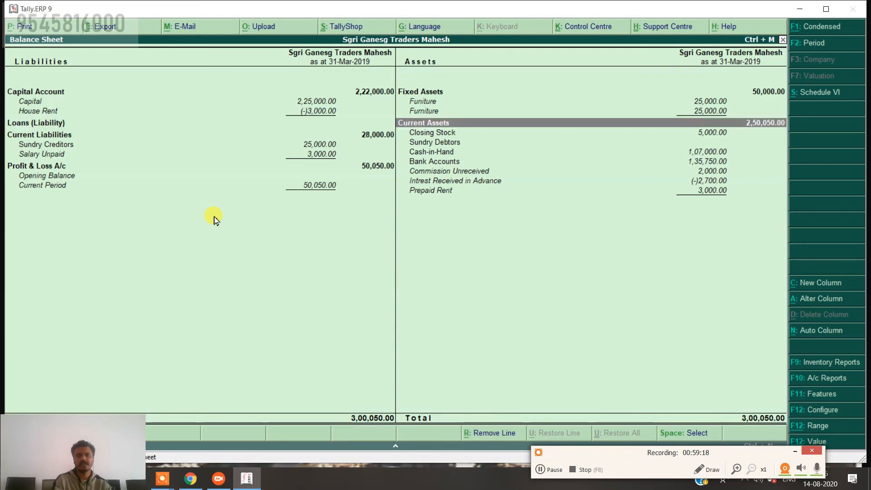
key("Down")
key("Down")
key("Down")
key("Down")
key("Down")
key("Down")
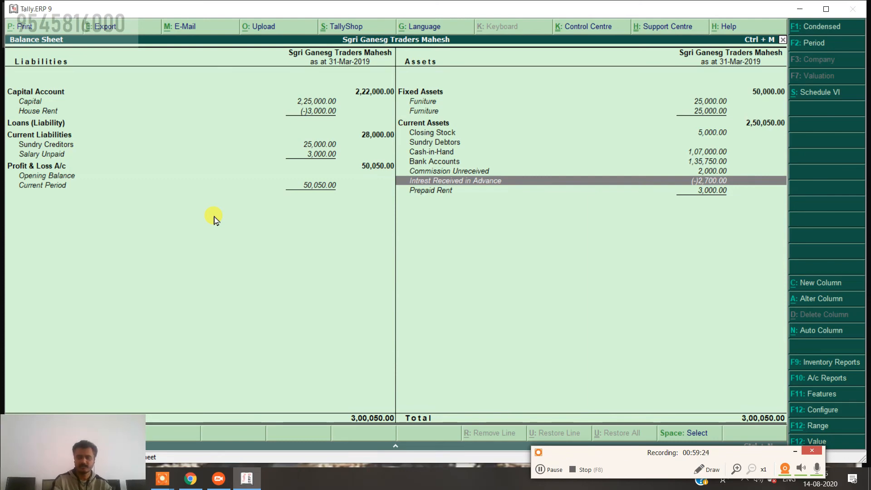
key("ctrl+Return")
Change the Intrest Received in Advance ledger's group to Current Liabilities and save it.
key("Return")
key("Return")
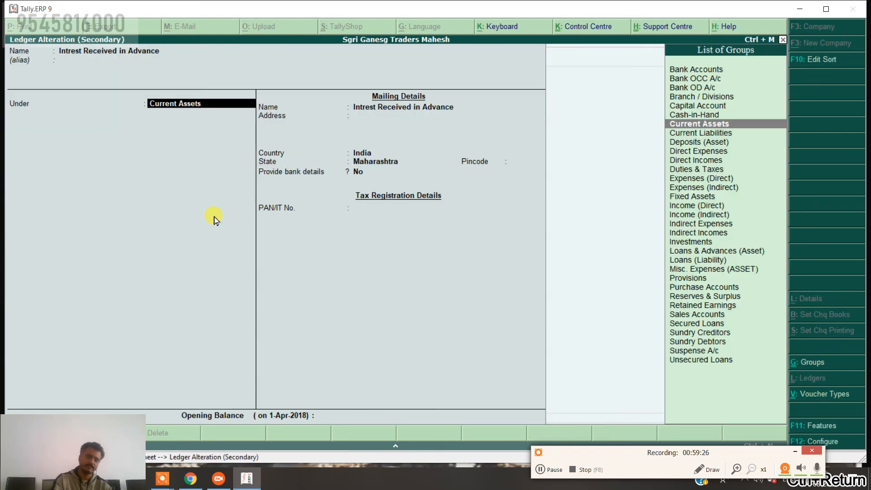
key("Down")
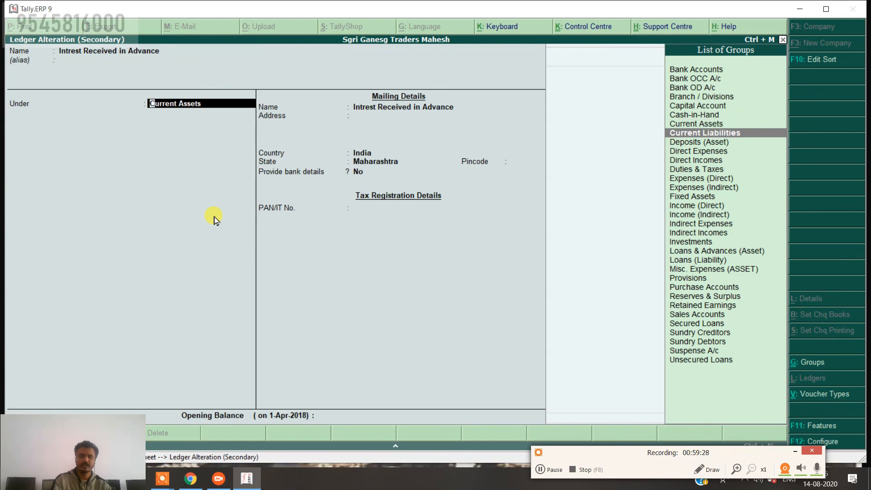
key("Return")
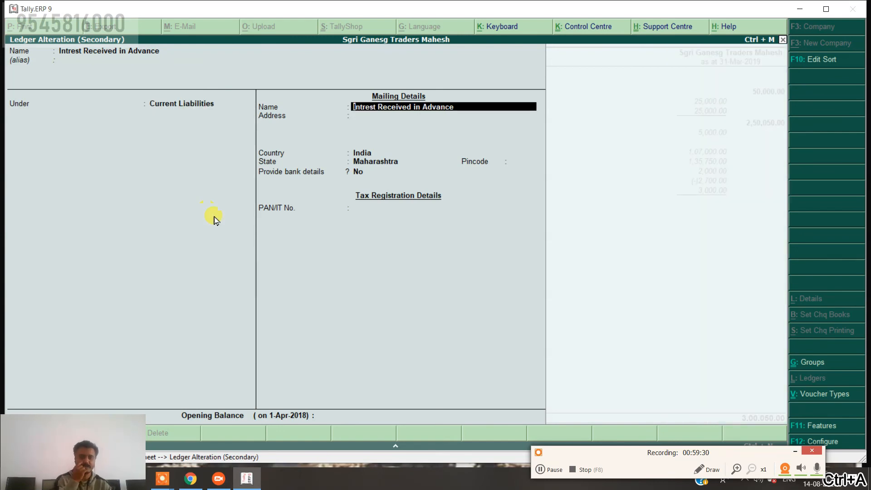
key("ctrl+a")
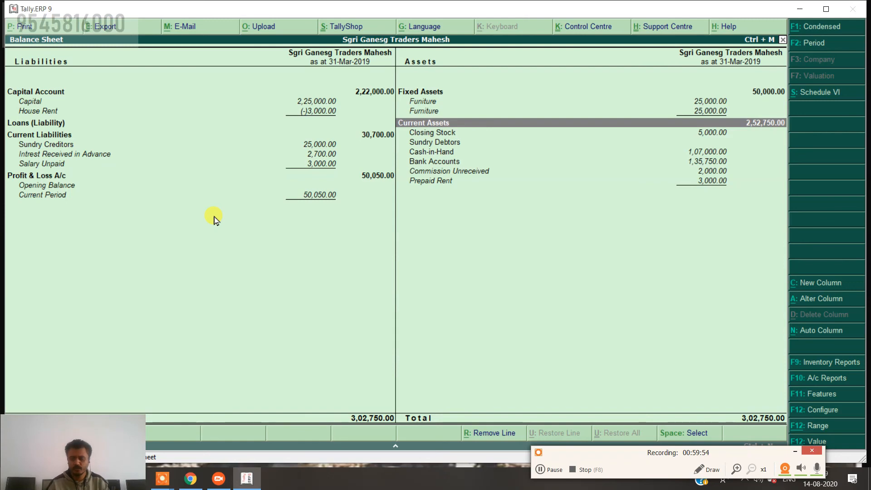
Drill from the Balance Sheet into the Furniture ledger's April vouchers.
key("Up")
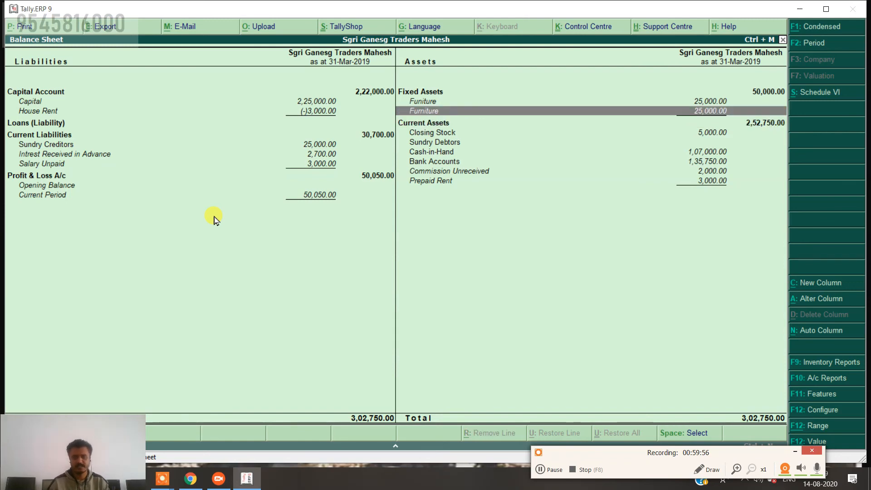
key("Up")
key("Down")
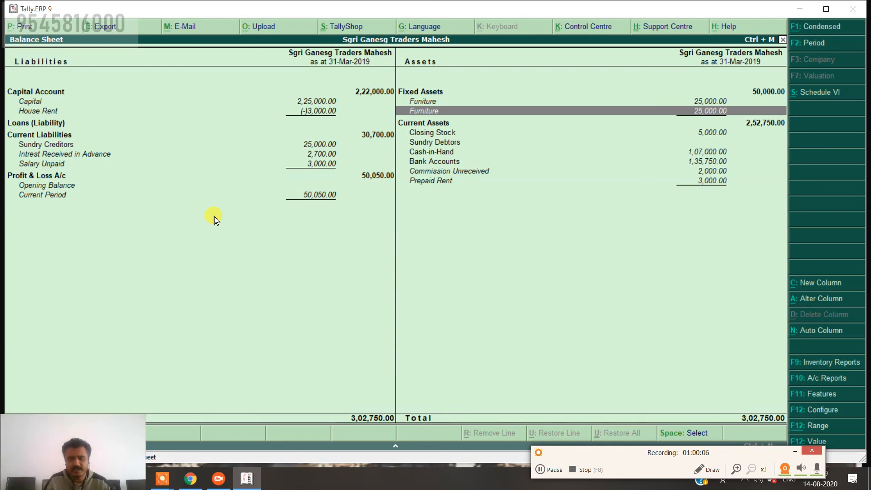
key("Return")
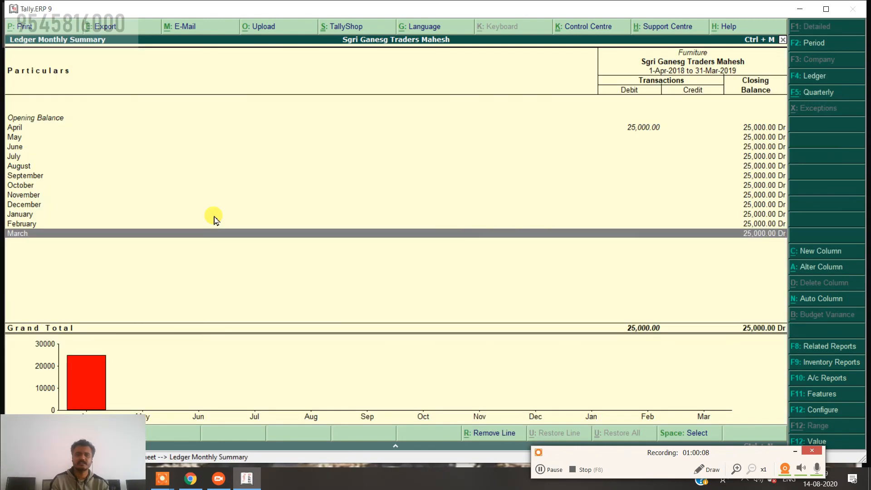
key("Up")
key("Up")
key("Up")
key("Up")
key("Up")
key("Up")
key("Up")
key("Up")
key("Up")
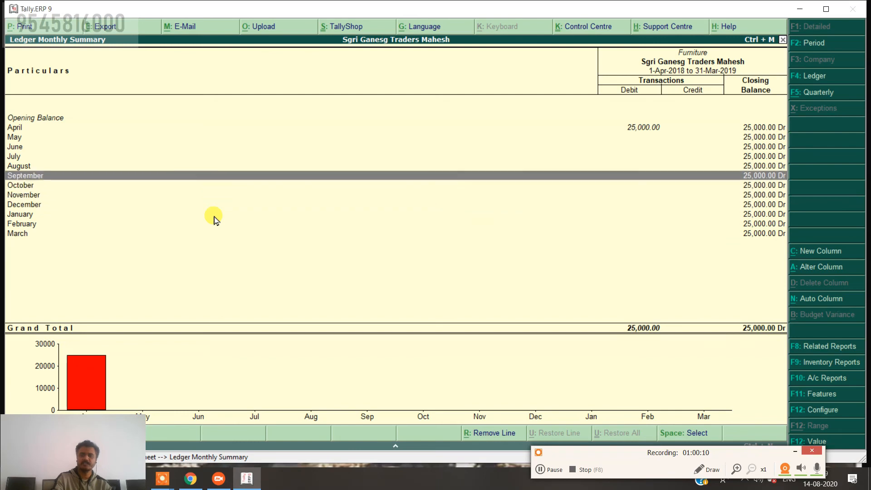
key("Return")
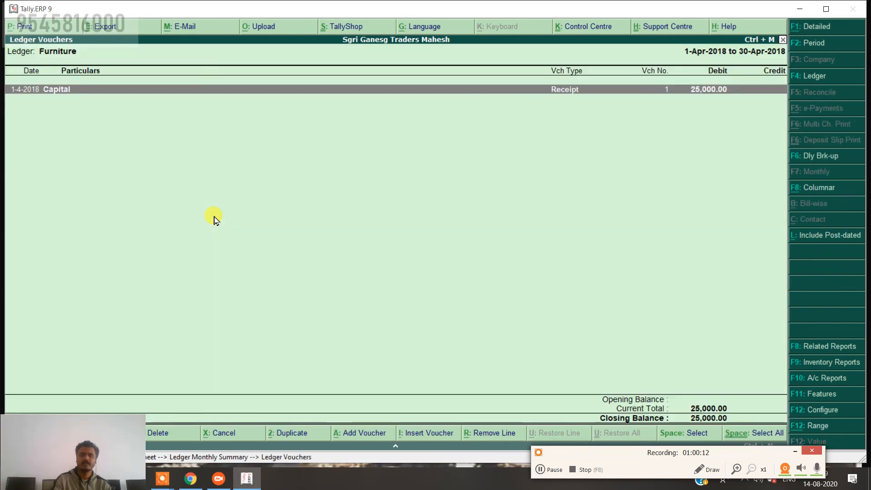
Repost Receipt No. 1's 25,000.00 debit from Furniture to Funiture and save it.
key("Return")
key("Return")
key("Return")
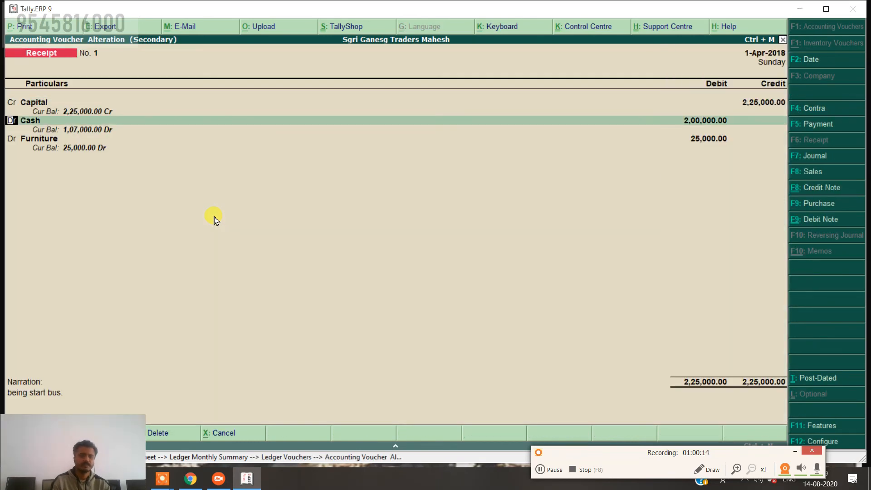
key("Return")
key("Return")
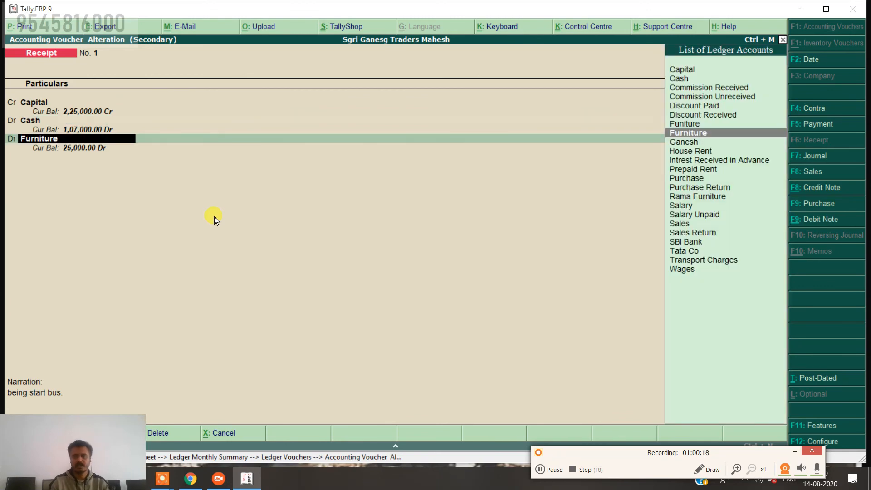
key("Up")
key("Return")
key("Return")
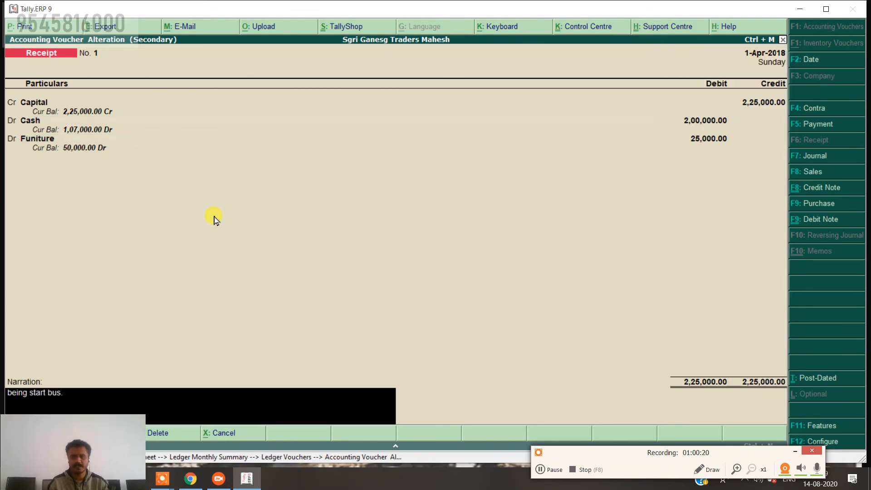
key("Return")
key("Return")
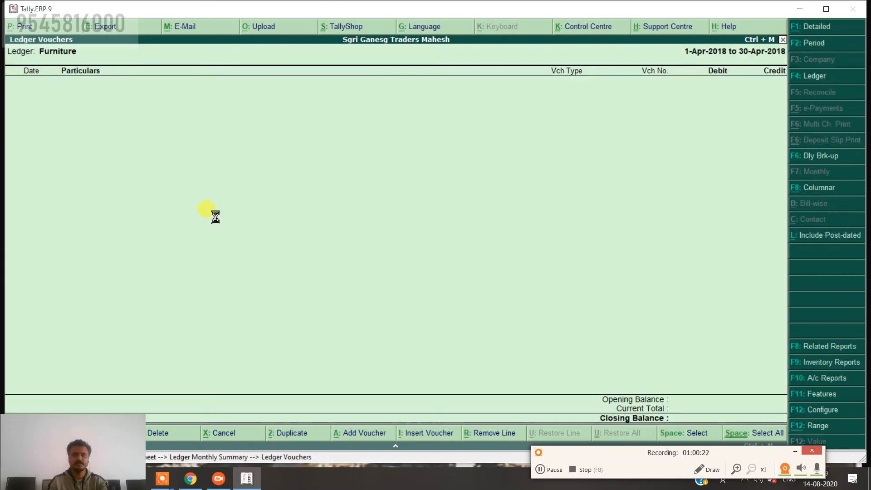
key("Escape")
key("Escape")
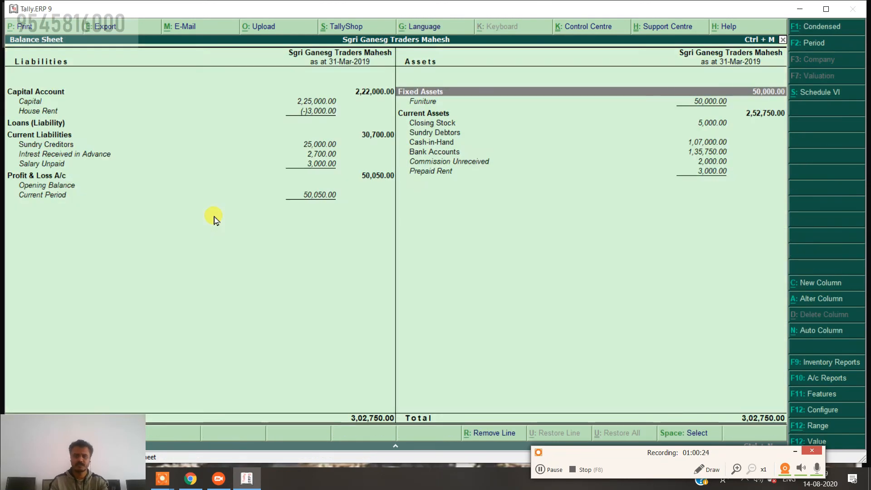